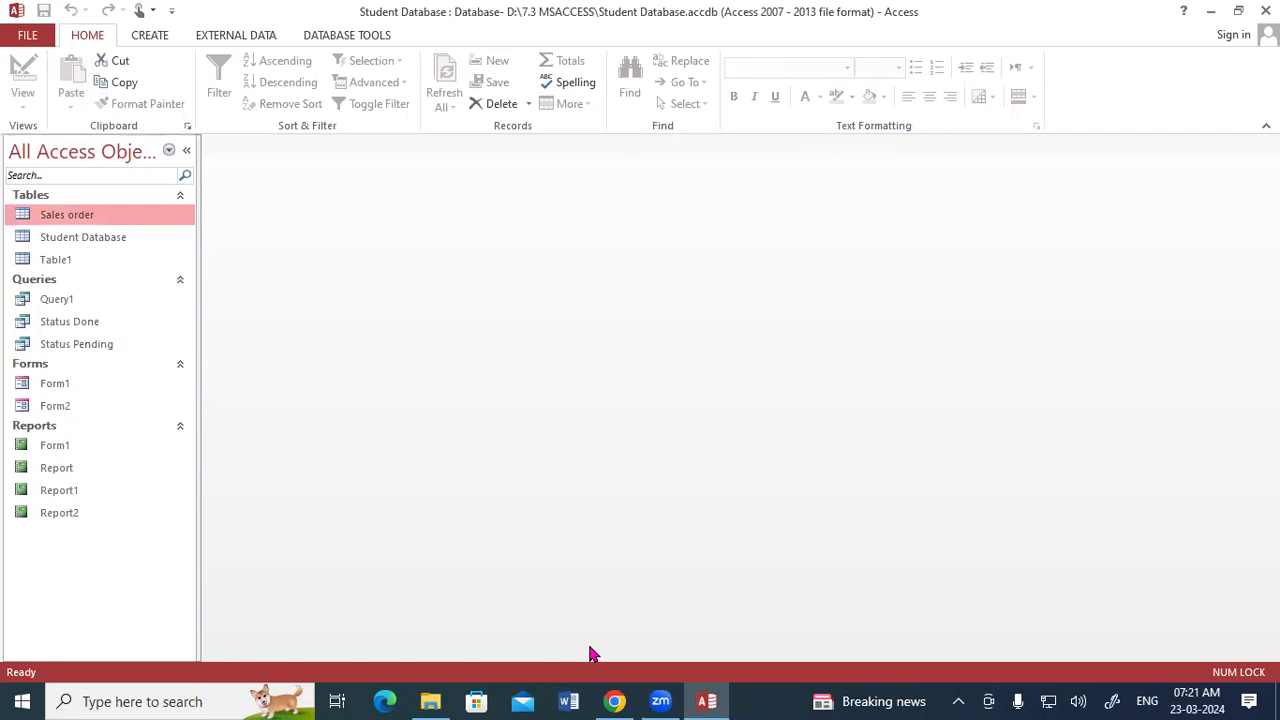
mouse_move(481, 237)
mouse_down()
mouse_move(495, 205)
mouse_move(524, 202)
mouse_up()
mouse_move(651, 141)
mouse_down()
mouse_move(656, 180)
mouse_move(681, 157)
mouse_move(712, 160)
mouse_move(649, 206)
mouse_move(692, 118)
mouse_move(640, 212)
mouse_move(691, 193)
mouse_up()
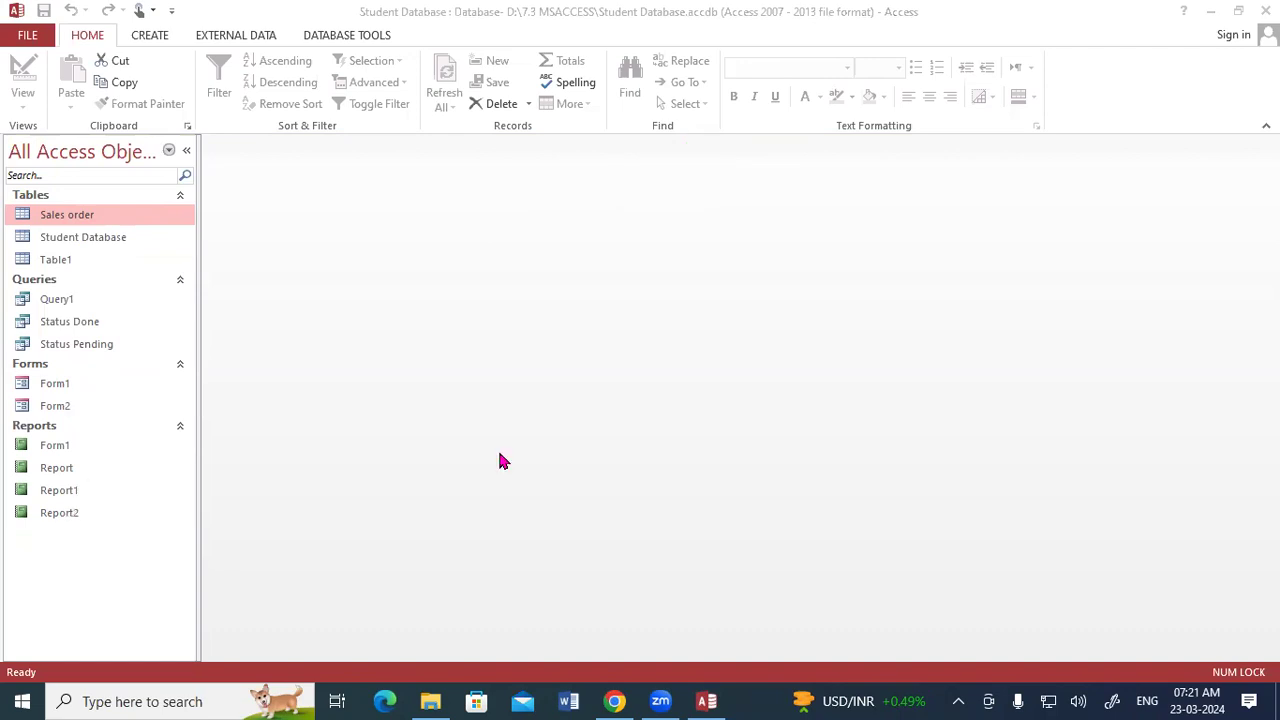
mouse_move(447, 263)
mouse_down()
mouse_move(434, 307)
mouse_move(504, 292)
mouse_move(530, 258)
mouse_move(532, 284)
mouse_up()
mouse_move(548, 228)
mouse_down()
mouse_move(546, 268)
mouse_move(566, 226)
mouse_up()
drag(408, 354, 578, 280)
mouse_move(606, 365)
mouse_down()
mouse_move(596, 411)
mouse_move(652, 364)
mouse_move(672, 394)
mouse_move(712, 385)
mouse_up()
drag(813, 340, 815, 390)
mouse_move(812, 338)
mouse_down()
mouse_move(820, 364)
mouse_move(897, 357)
mouse_move(905, 392)
mouse_move(922, 372)
mouse_up()
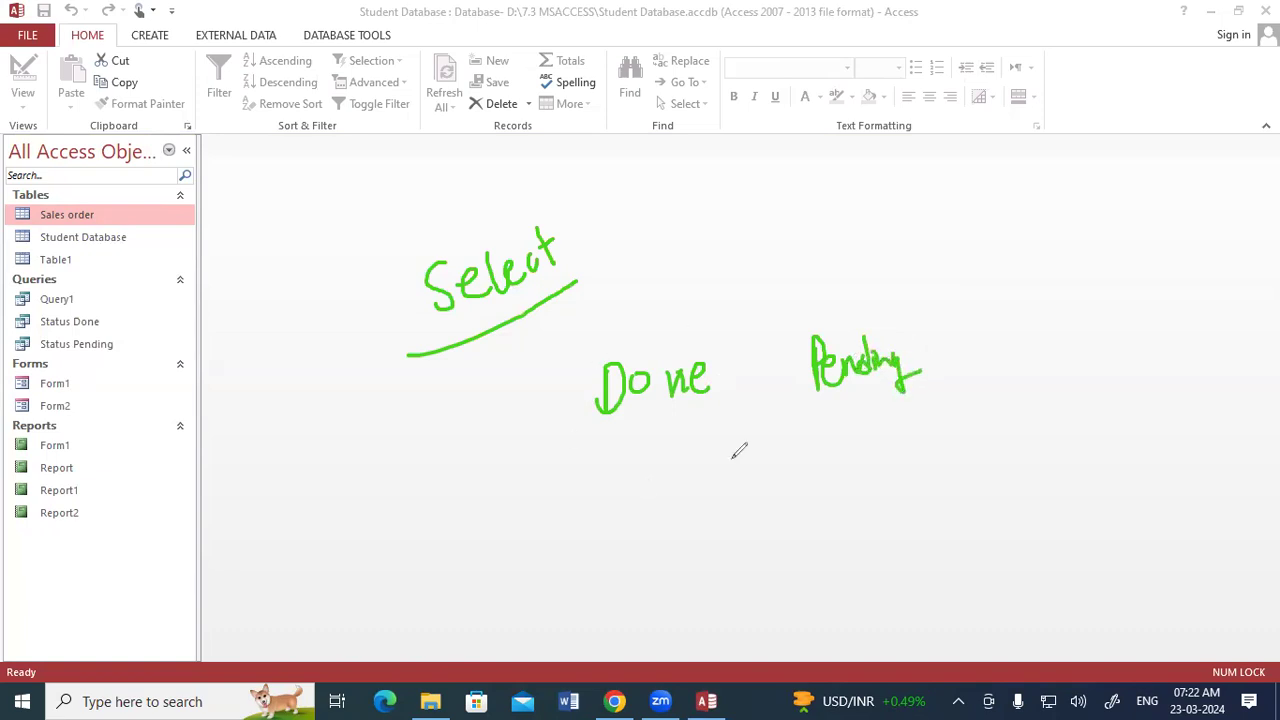
mouse_move(706, 228)
mouse_down()
mouse_move(712, 284)
mouse_move(743, 243)
mouse_up()
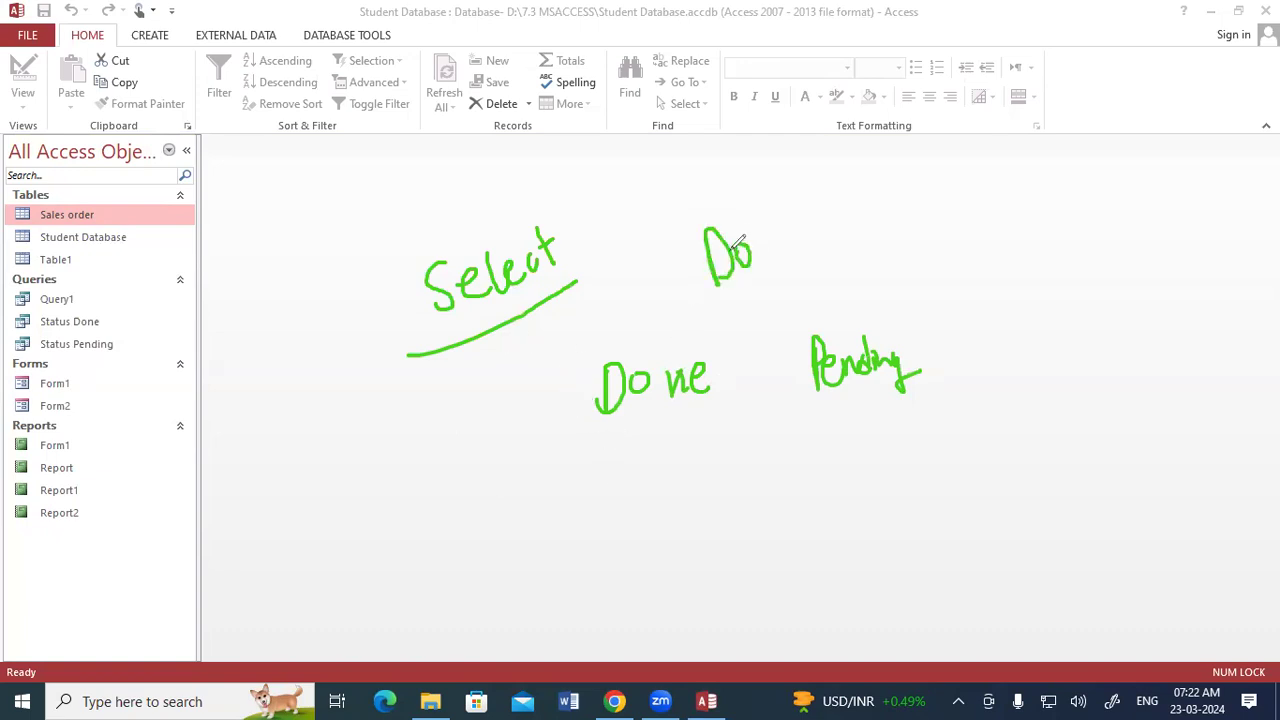
mouse_move(264, 252)
mouse_down()
mouse_move(262, 200)
mouse_move(333, 176)
mouse_move(346, 264)
mouse_move(279, 281)
mouse_move(264, 252)
mouse_up()
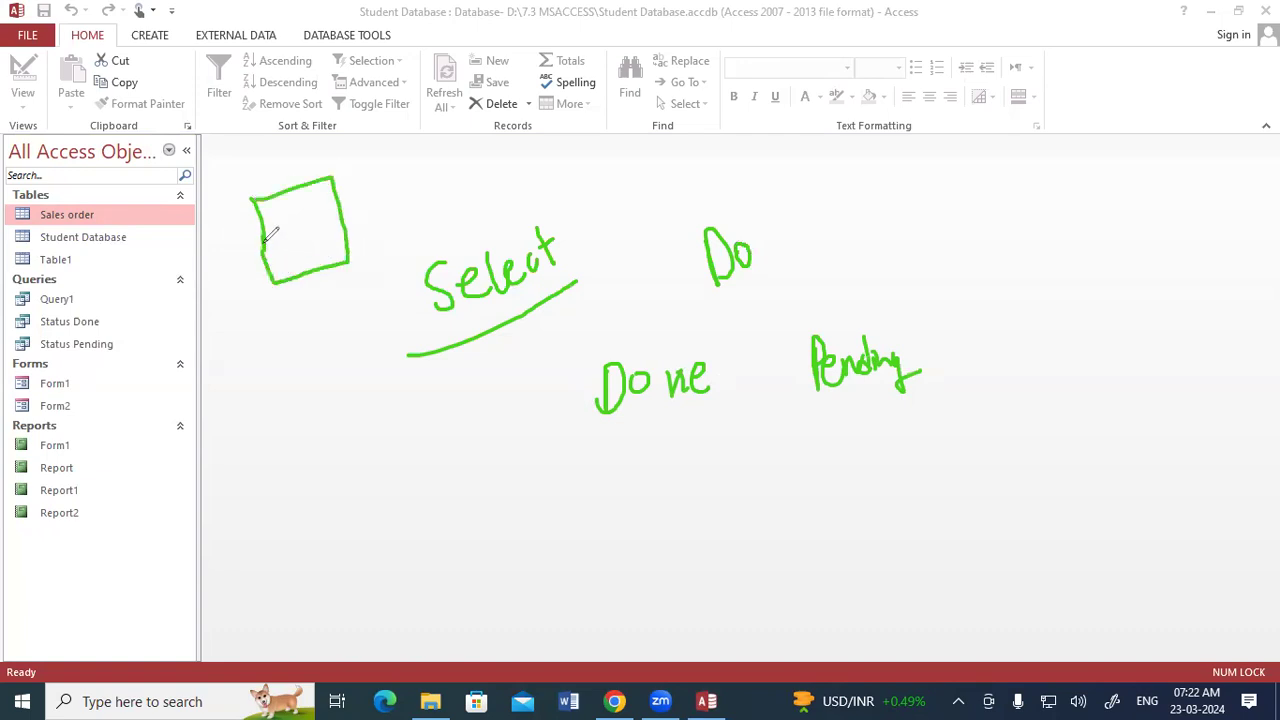
mouse_move(352, 176)
mouse_down()
mouse_move(380, 178)
mouse_move(431, 148)
mouse_move(438, 168)
mouse_up()
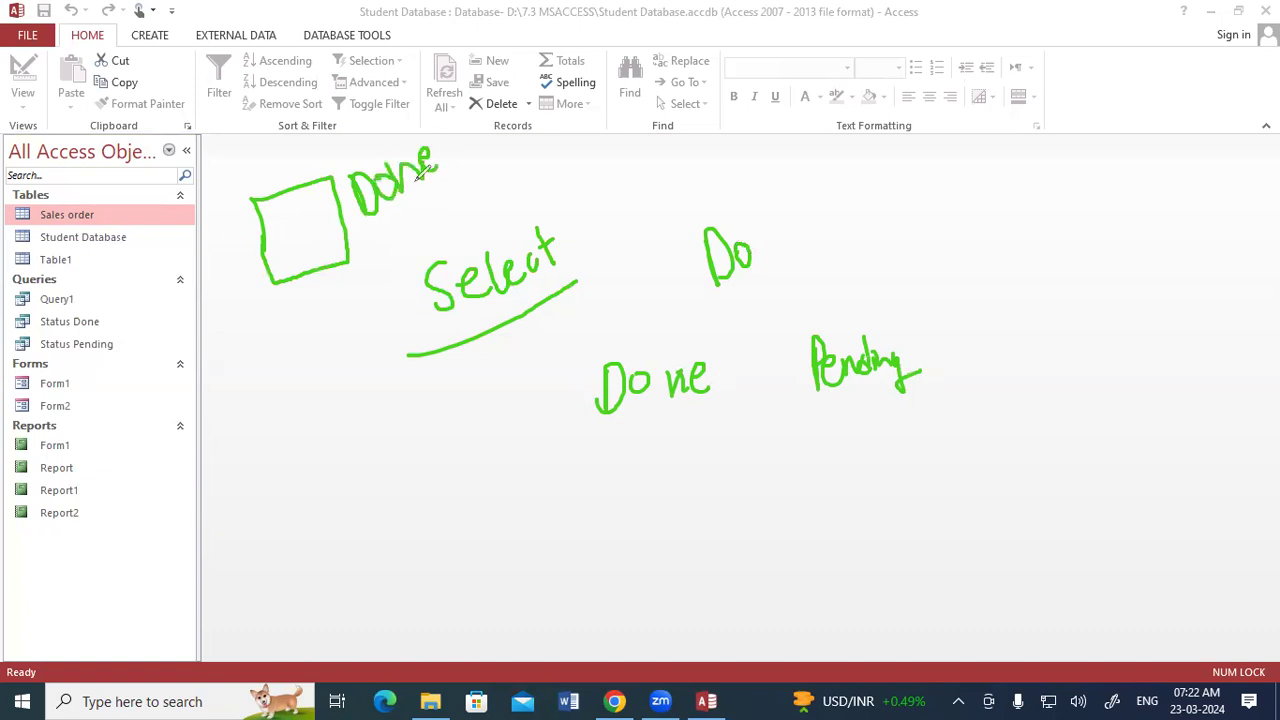
mouse_move(390, 284)
mouse_down()
mouse_move(384, 242)
mouse_move(448, 206)
mouse_move(462, 226)
mouse_move(474, 198)
mouse_up()
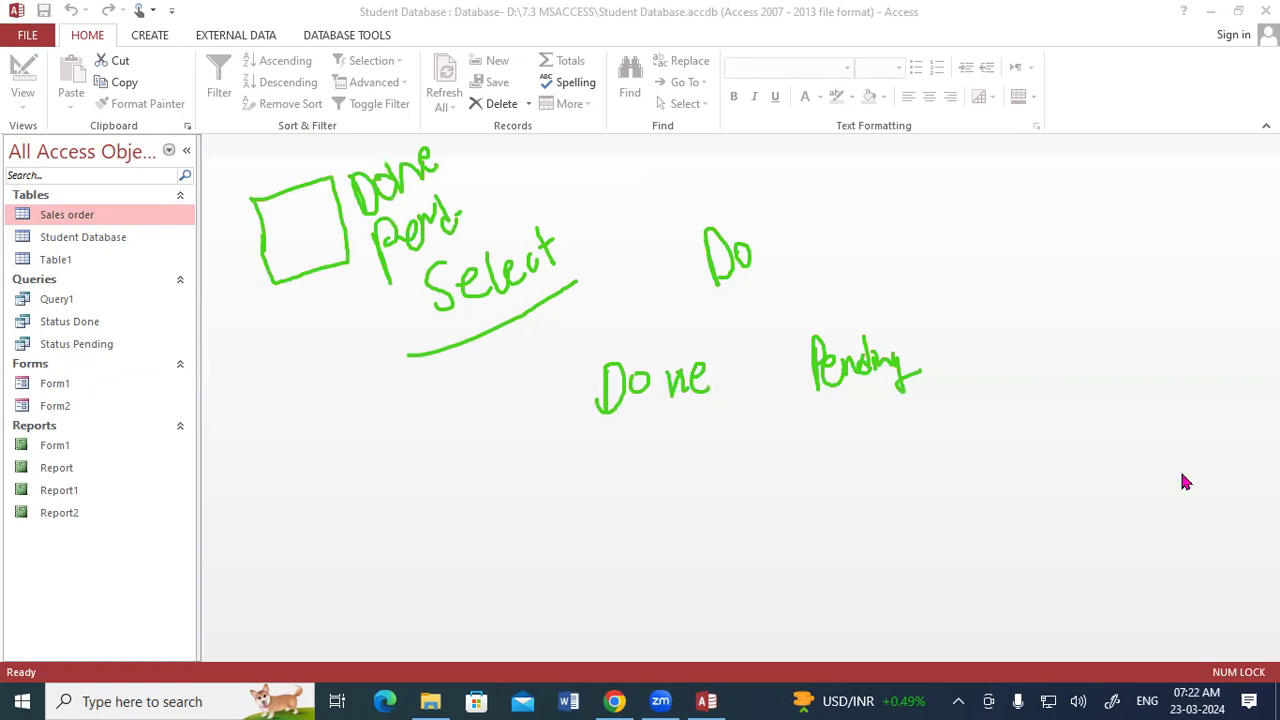
key(e)
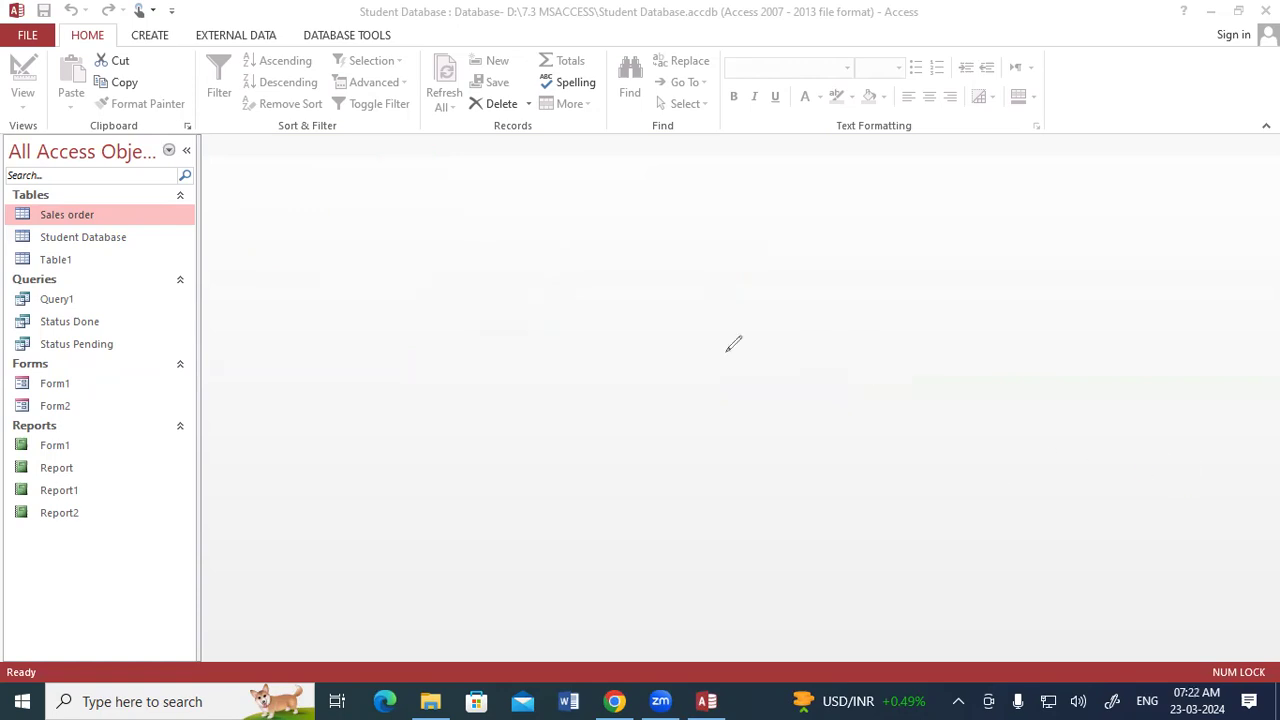
mouse_move(432, 204)
mouse_down()
mouse_move(465, 195)
mouse_move(470, 216)
mouse_up()
mouse_move(476, 170)
mouse_down()
mouse_move(482, 205)
mouse_move(500, 160)
mouse_move(512, 168)
mouse_up()
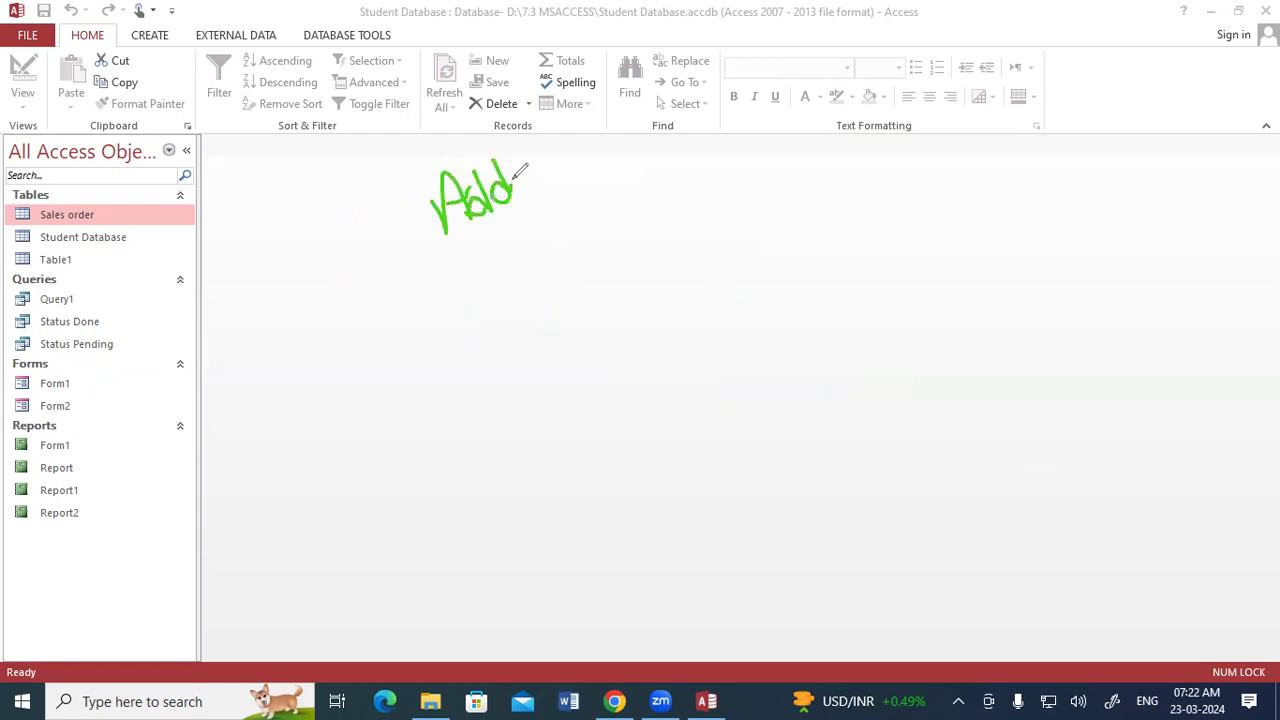
drag(440, 265, 558, 208)
mouse_move(508, 348)
mouse_down()
mouse_move(496, 315)
mouse_move(552, 342)
mouse_up()
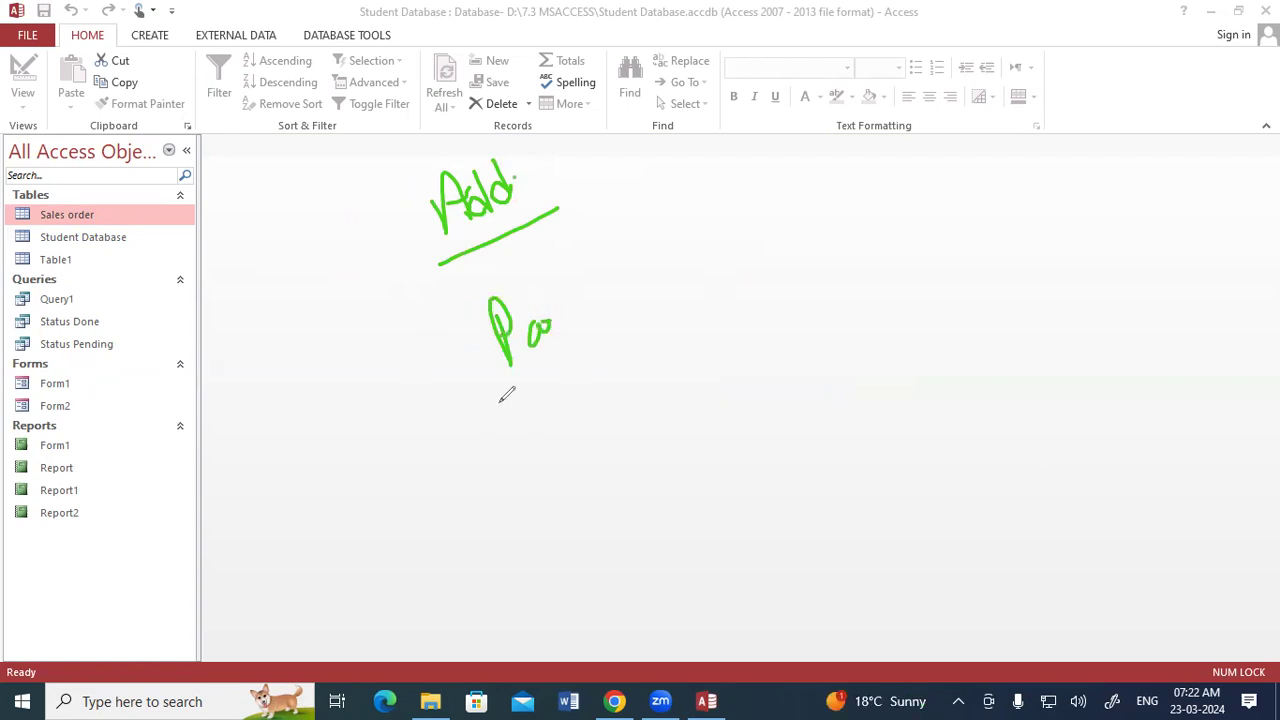
mouse_move(568, 352)
mouse_down()
mouse_move(575, 412)
mouse_move(630, 358)
mouse_up()
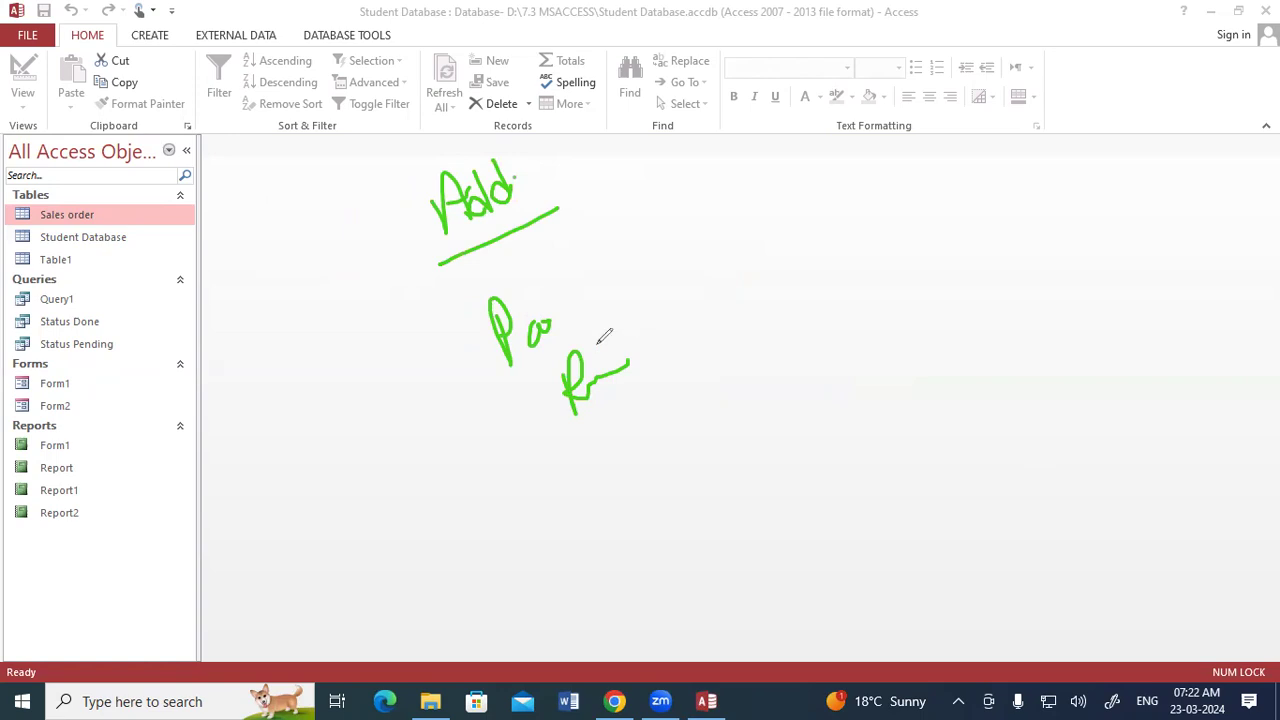
mouse_move(694, 230)
mouse_down()
mouse_move(710, 290)
mouse_move(760, 209)
mouse_move(771, 246)
mouse_move(793, 230)
mouse_up()
drag(720, 322, 800, 268)
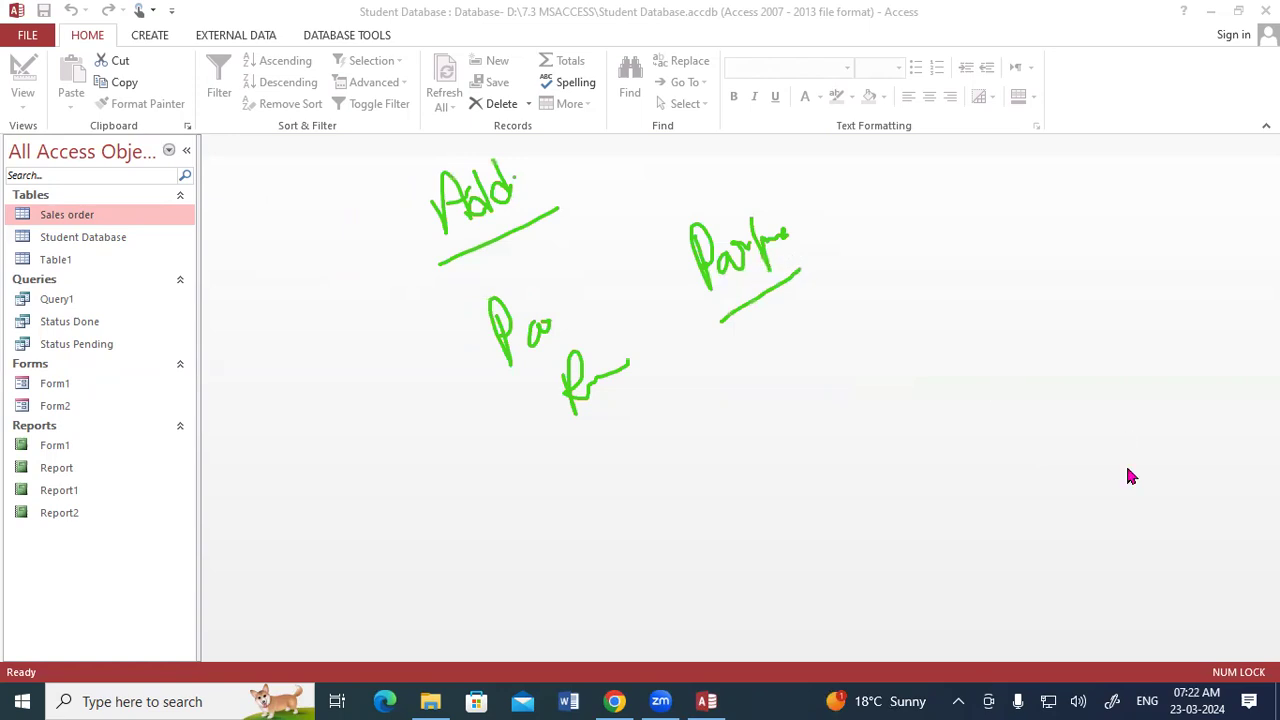
key(Escape)
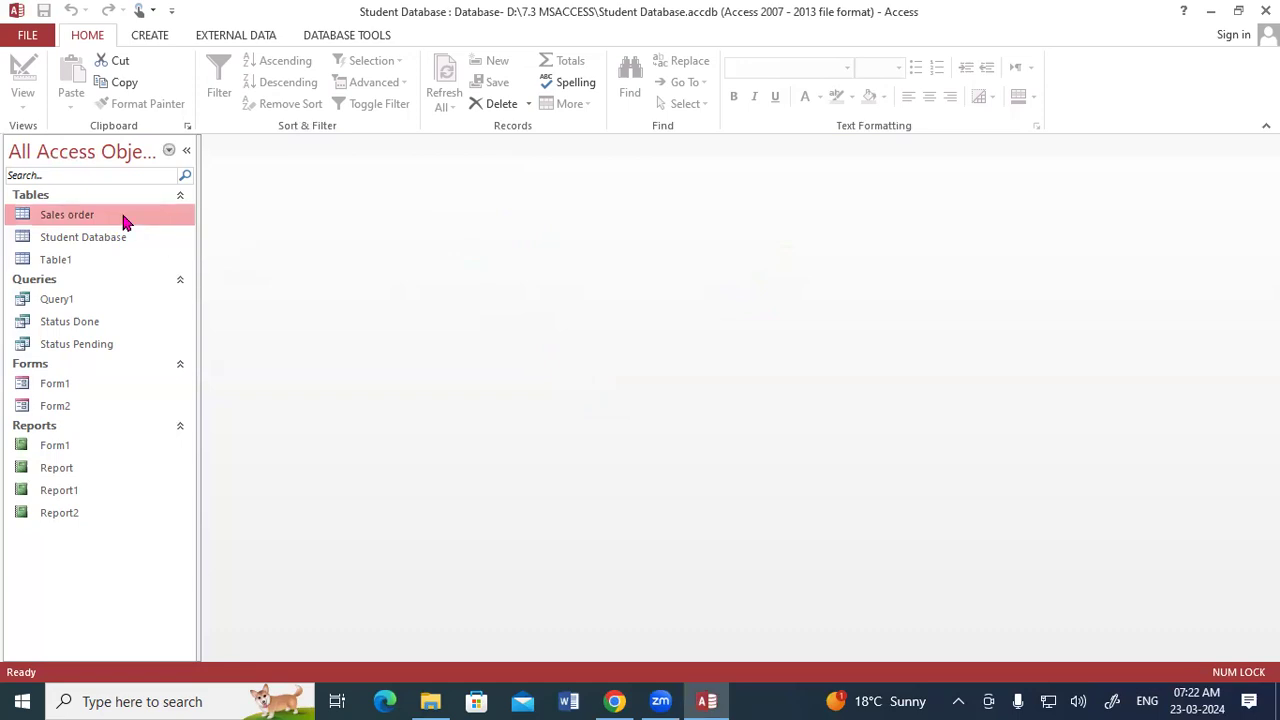
- Create a new table and switch it to Design View, saving it under its default name
click(143, 37)
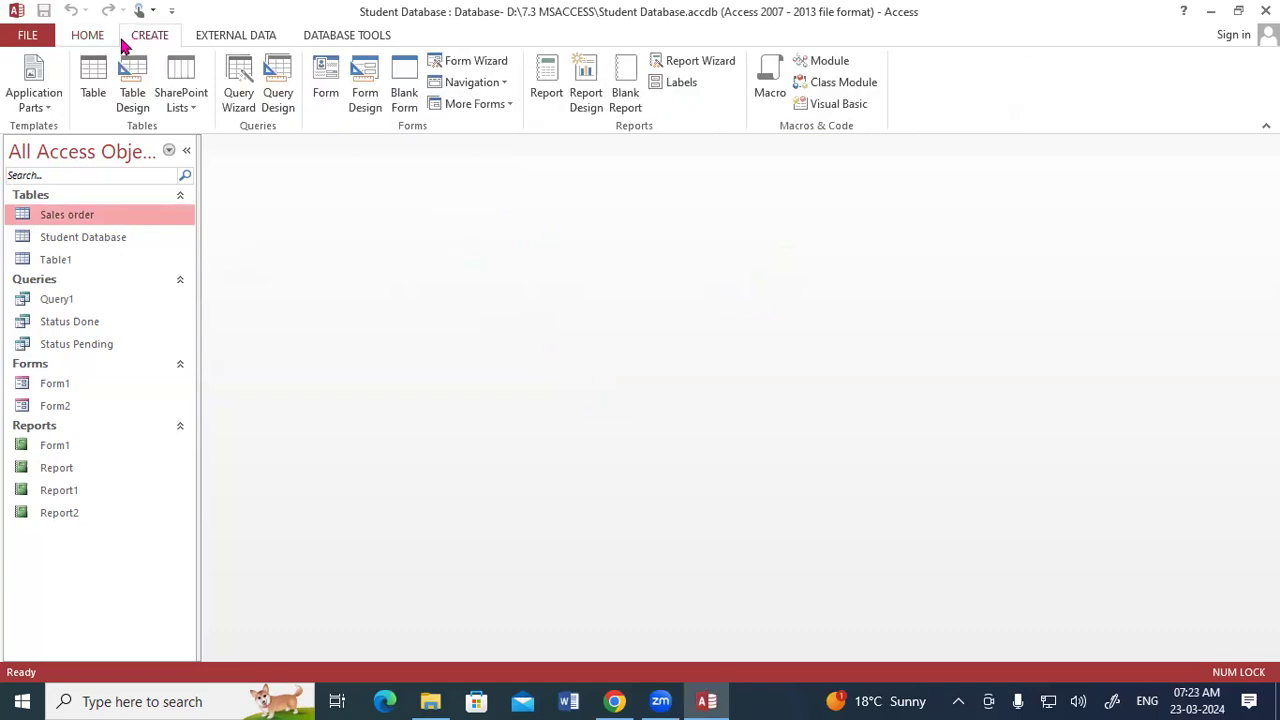
click(96, 95)
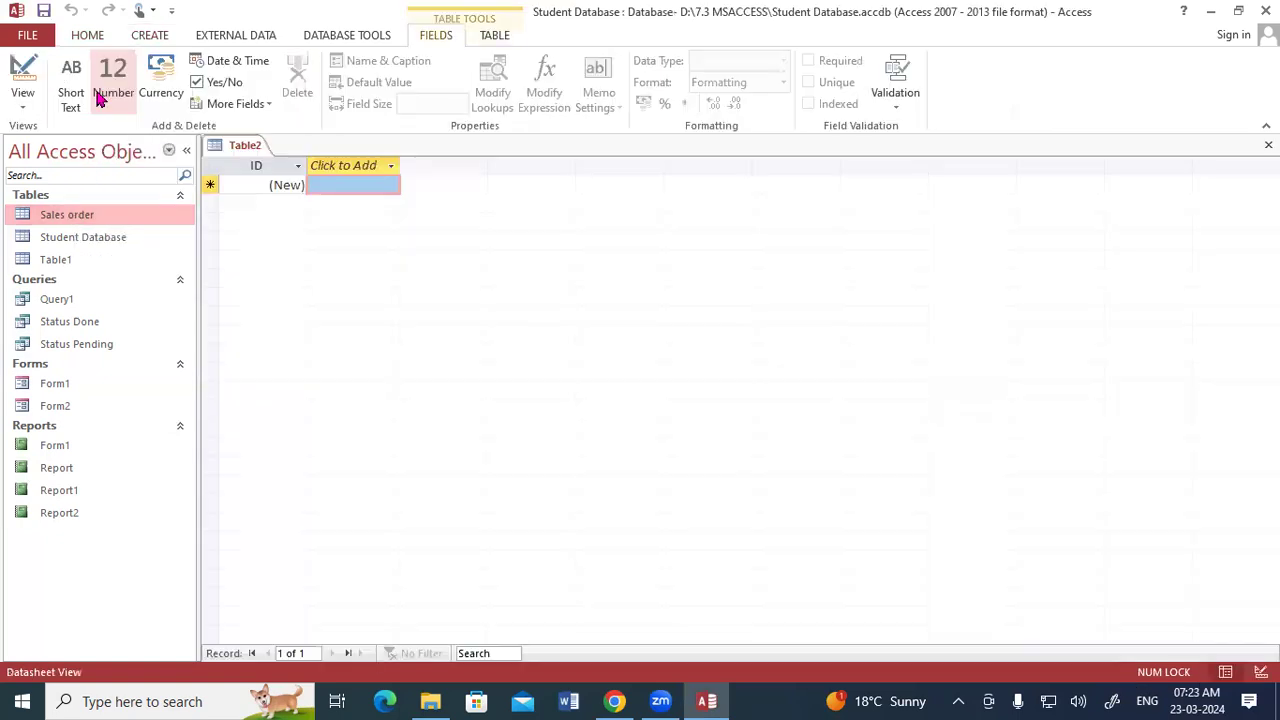
right_click(242, 152)
click(285, 234)
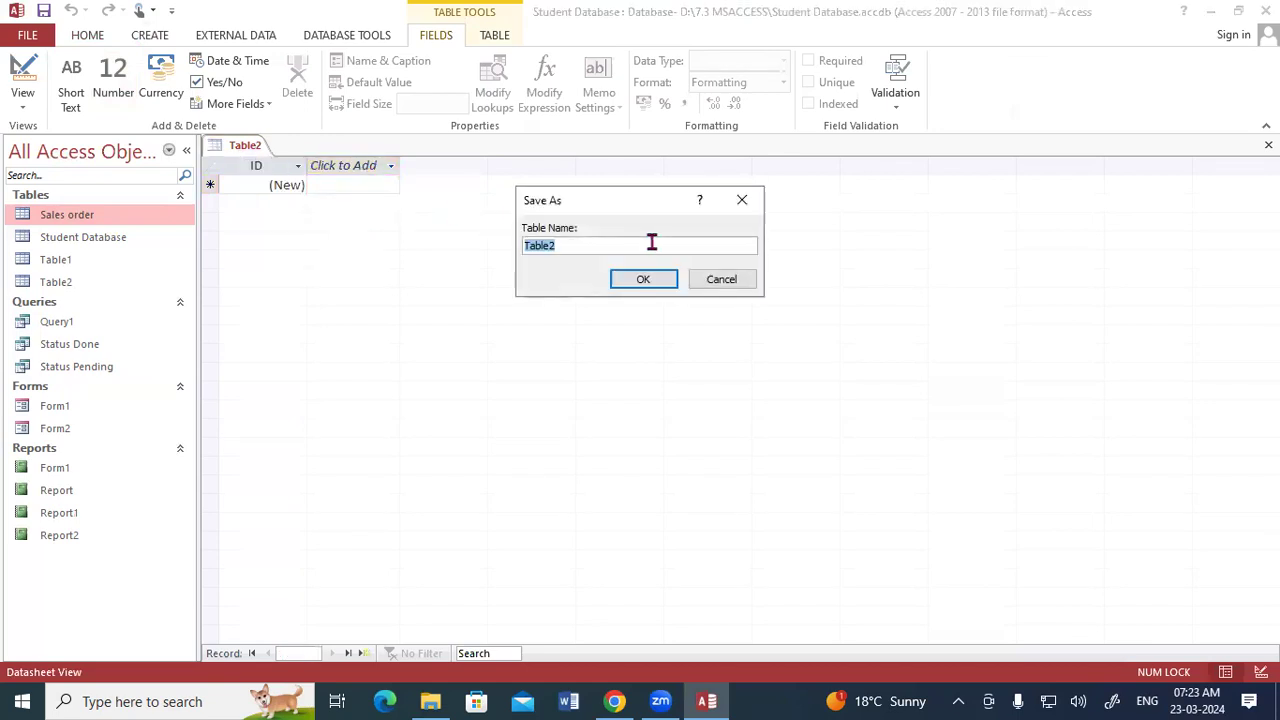
click(651, 243)
click(670, 283)
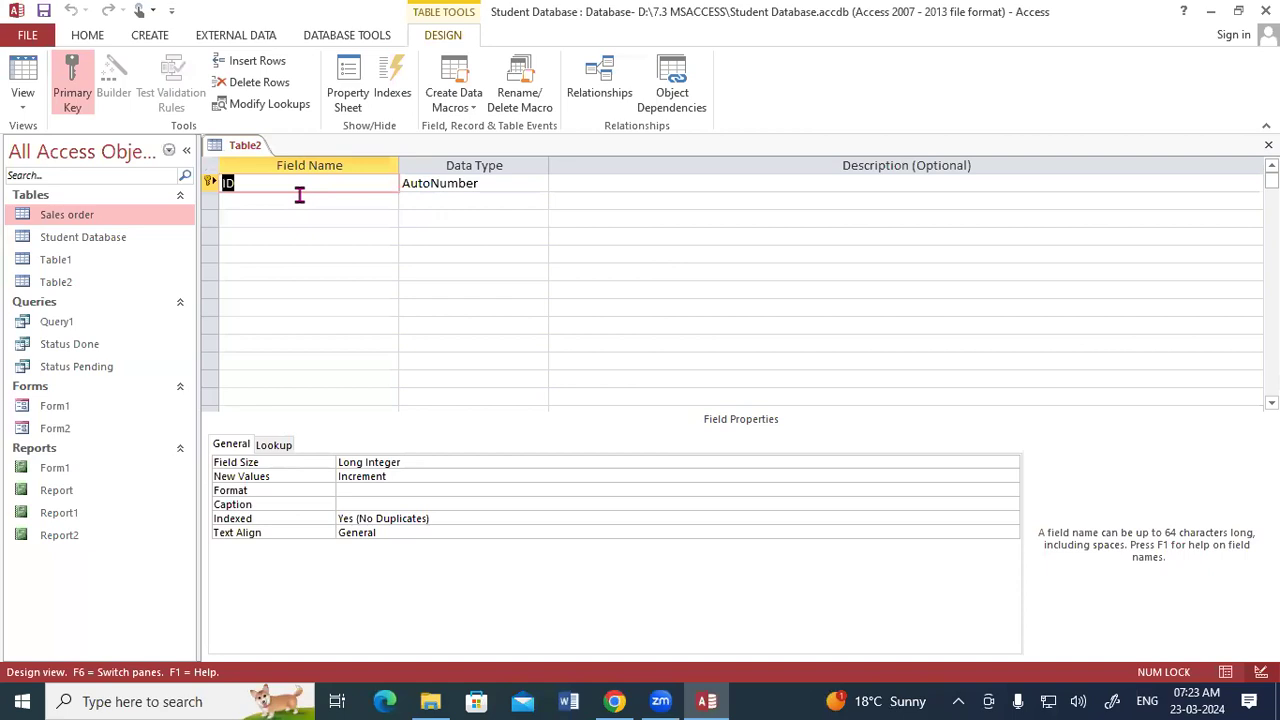
- Replace the ID field with a Reg field of Number data type
text(Reg)
key(Tab)
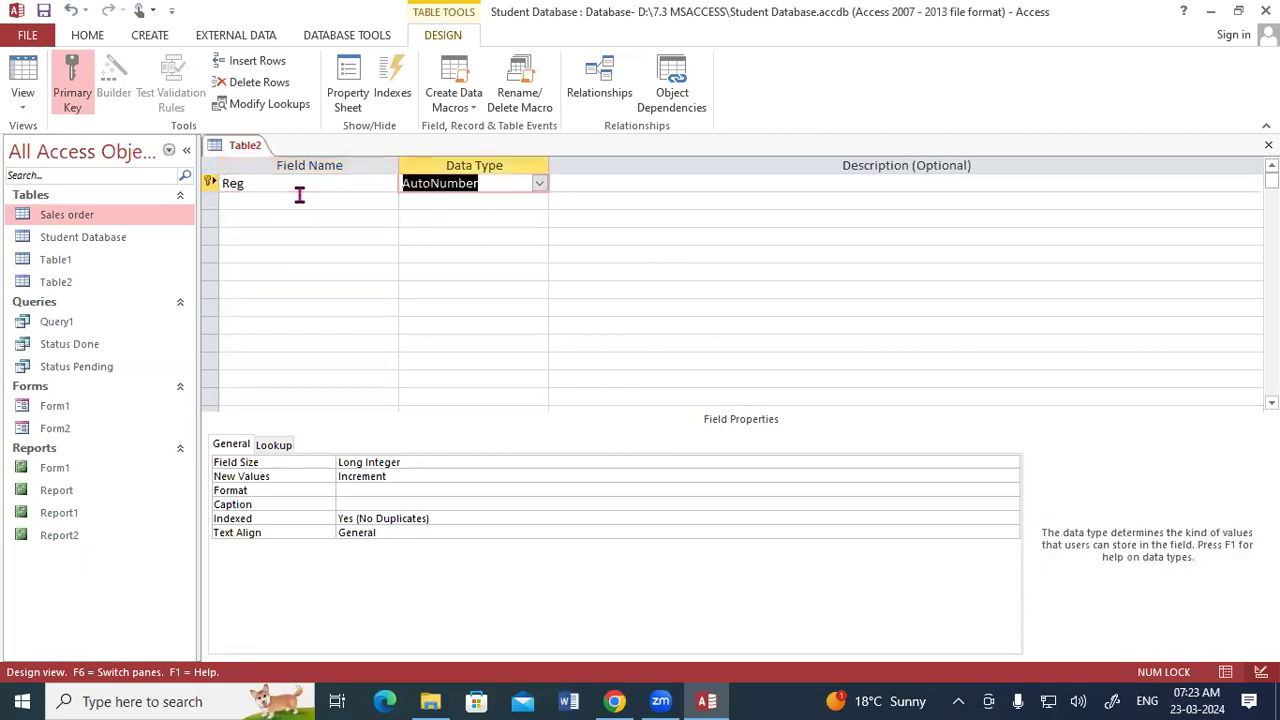
text(n)
key(Tab)
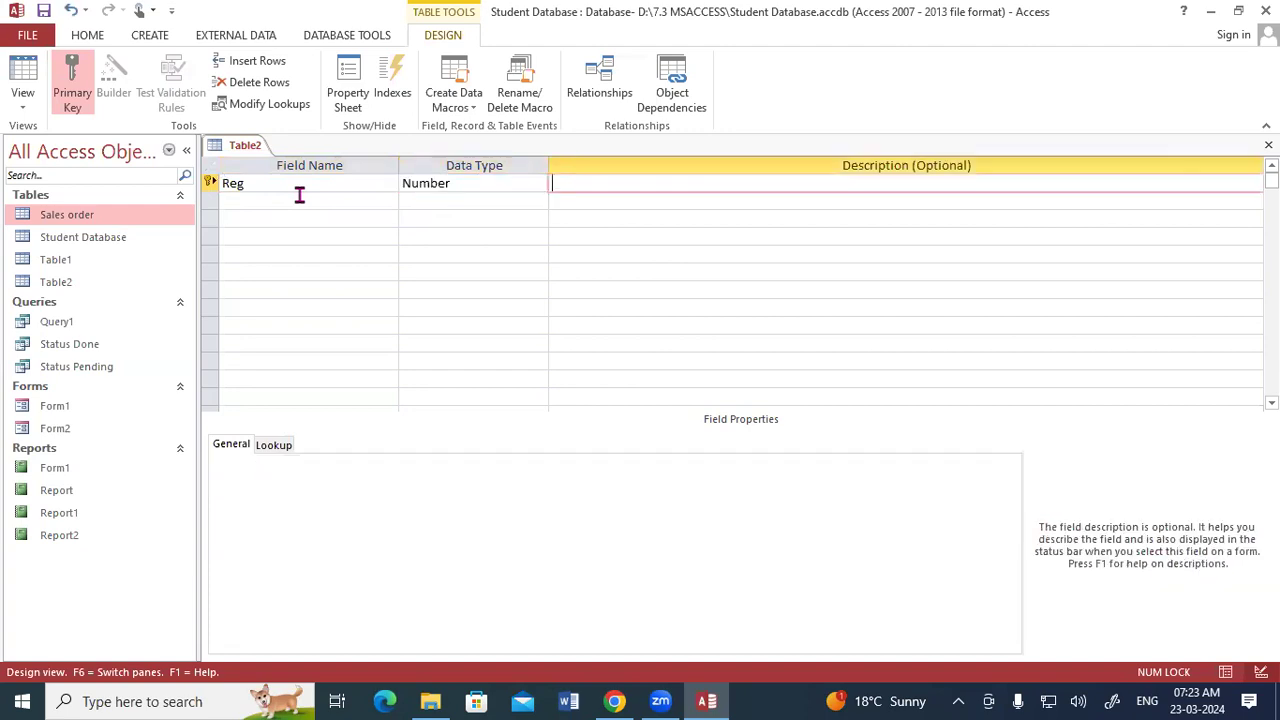
- Add a Name field with Short Text data type
key(Tab)
text(Name)
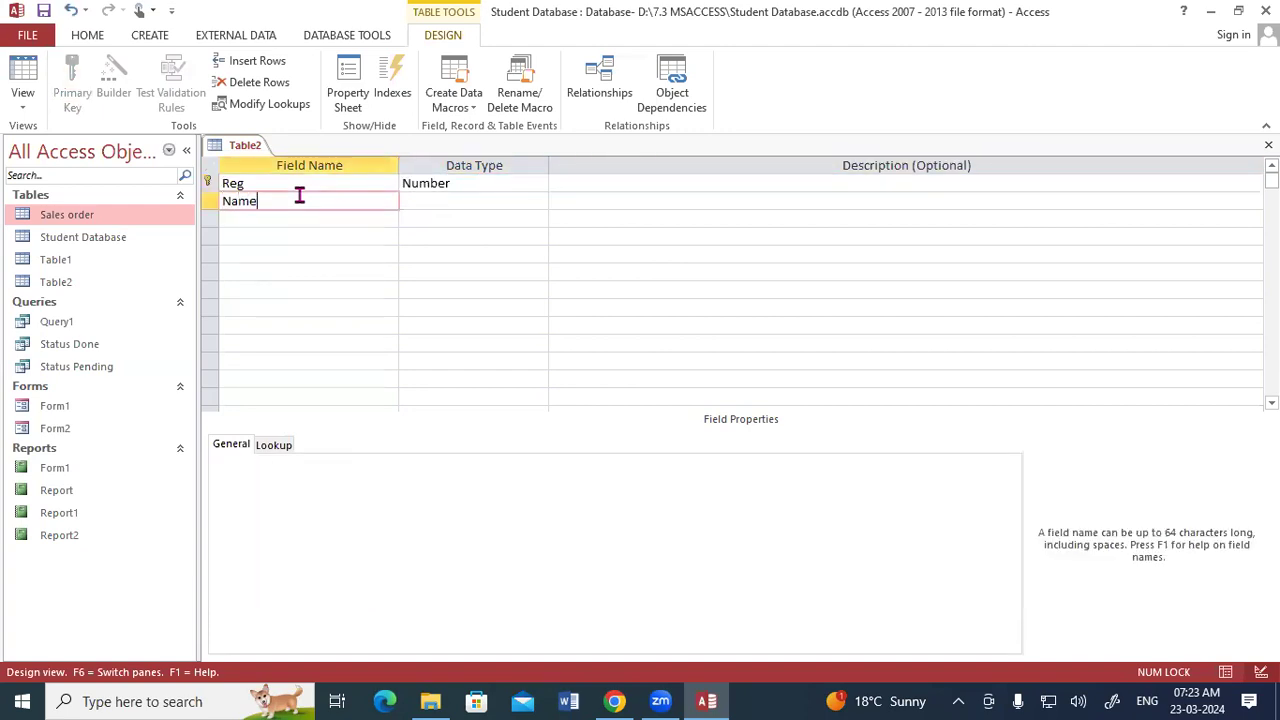
key(Tab)
key(Return)
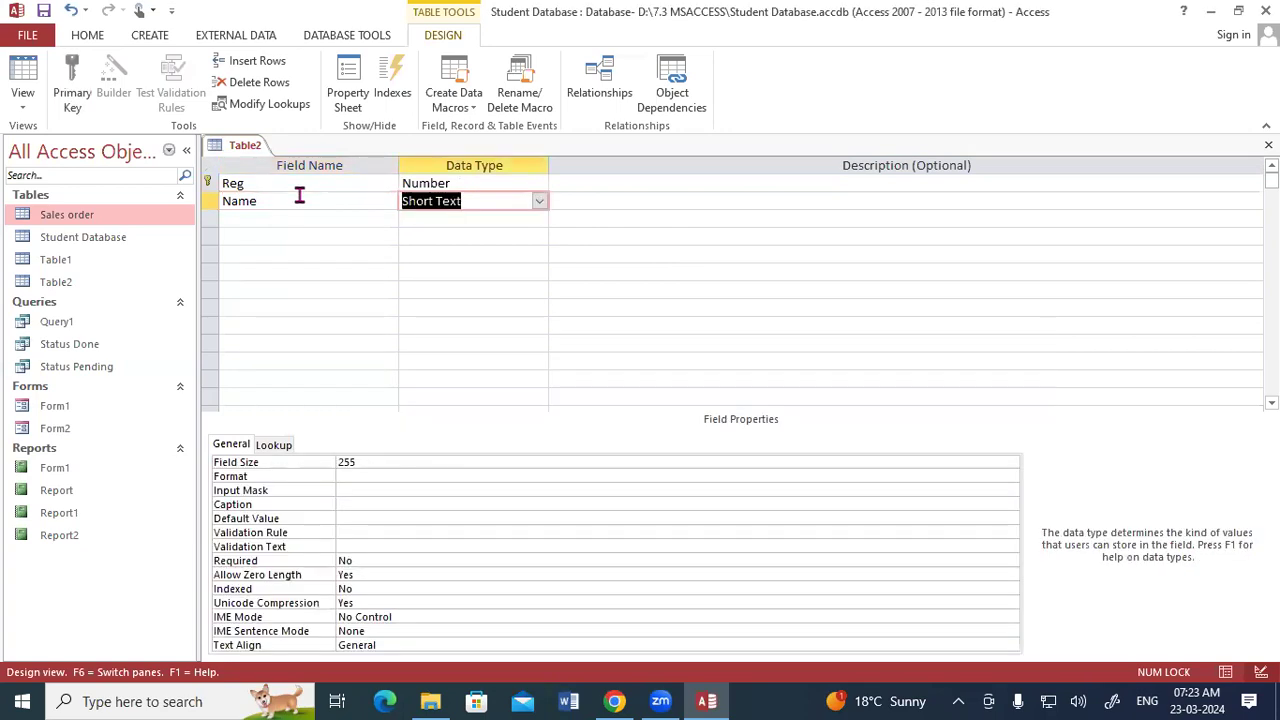
key(Tab)
key(Tab)
- Add an Address field with Long Text data type
text(Address)
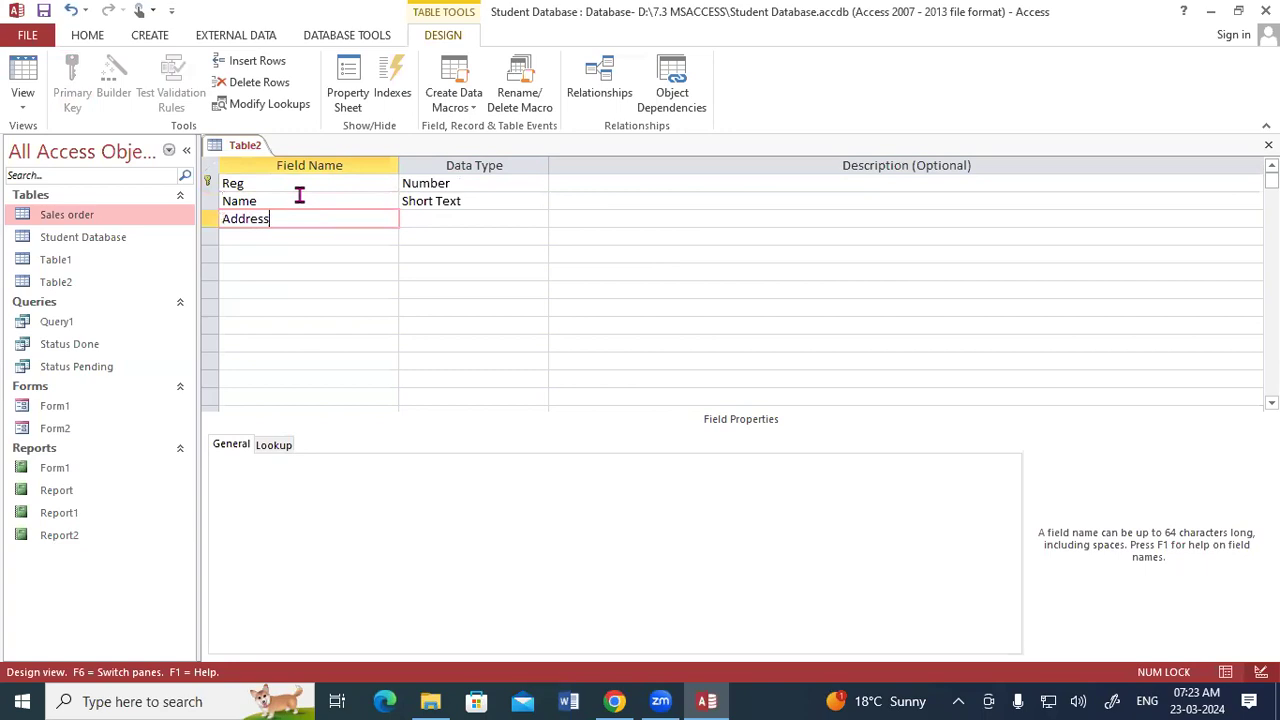
key(Tab)
text(Long Text)
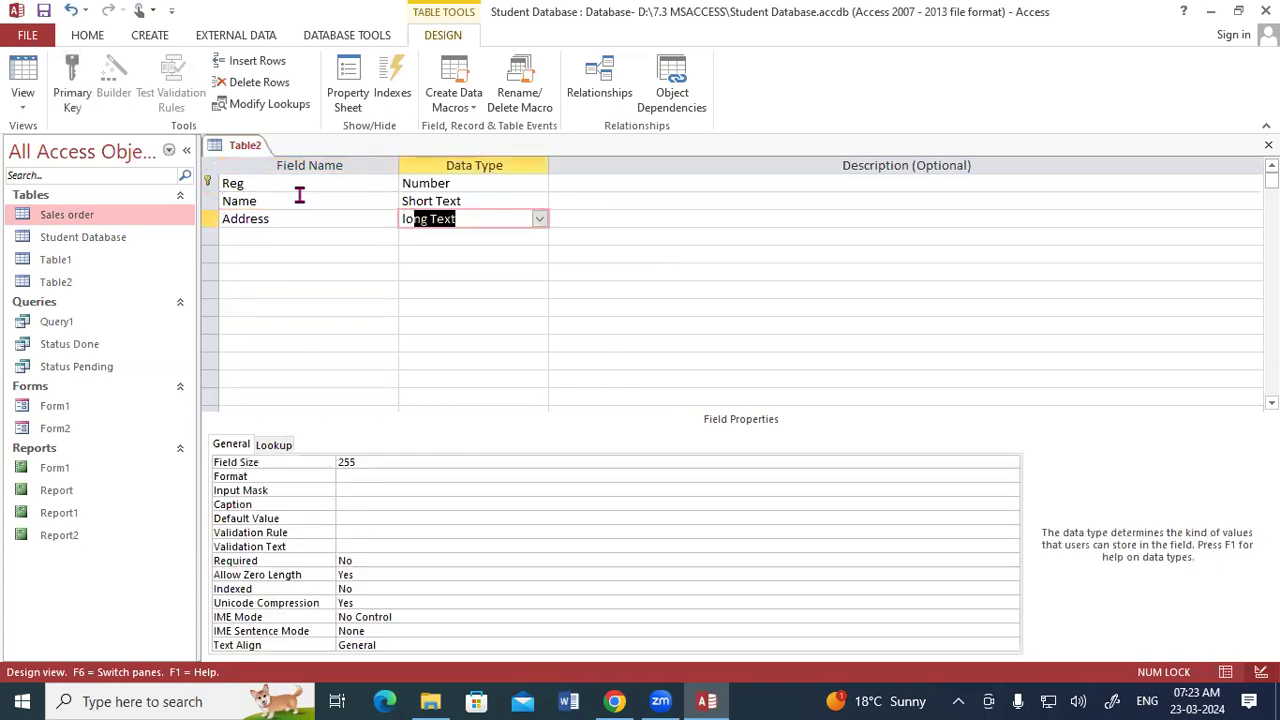
key(Tab)
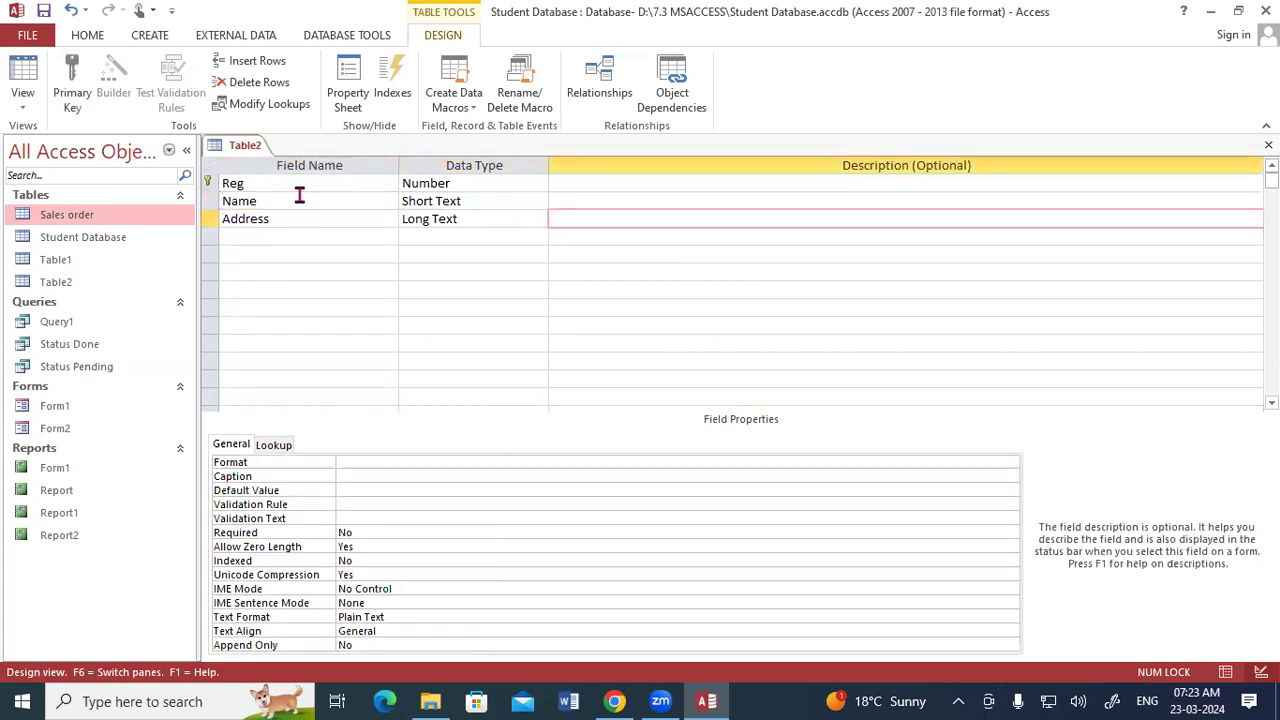
key(Tab)
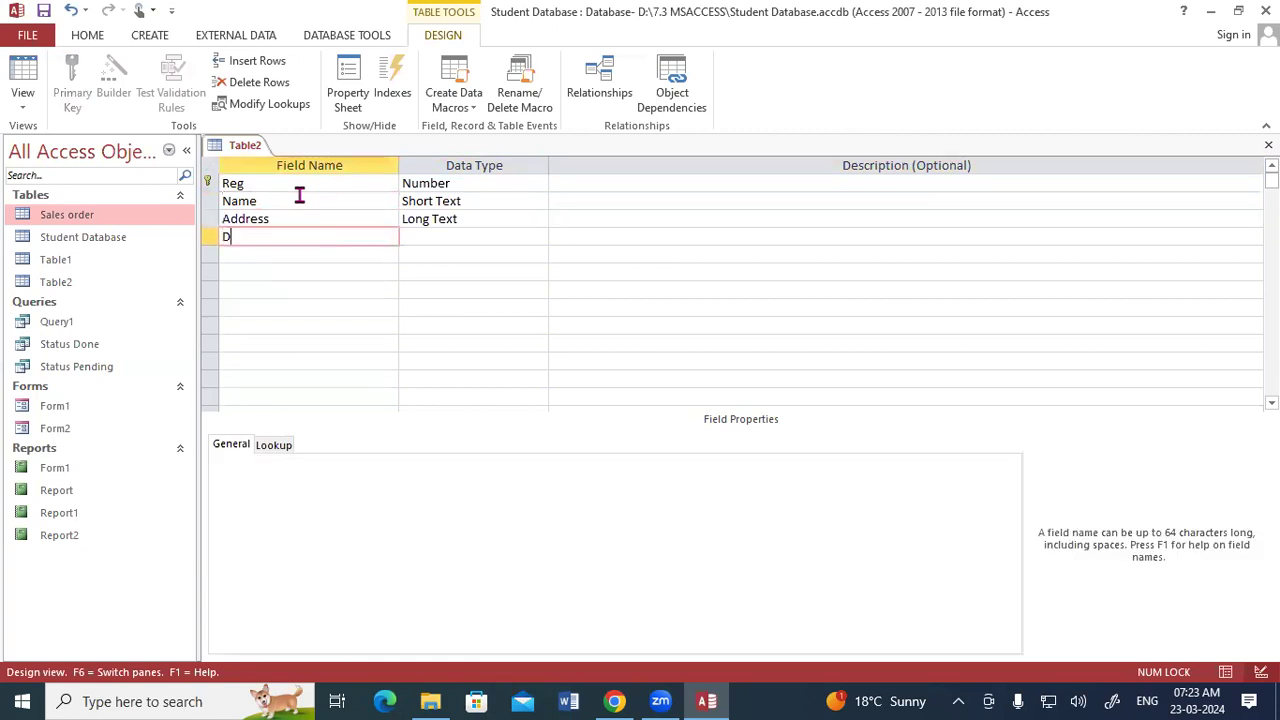
- Add a DOB field with Date/Time data type
text(DOB)
key(Tab)
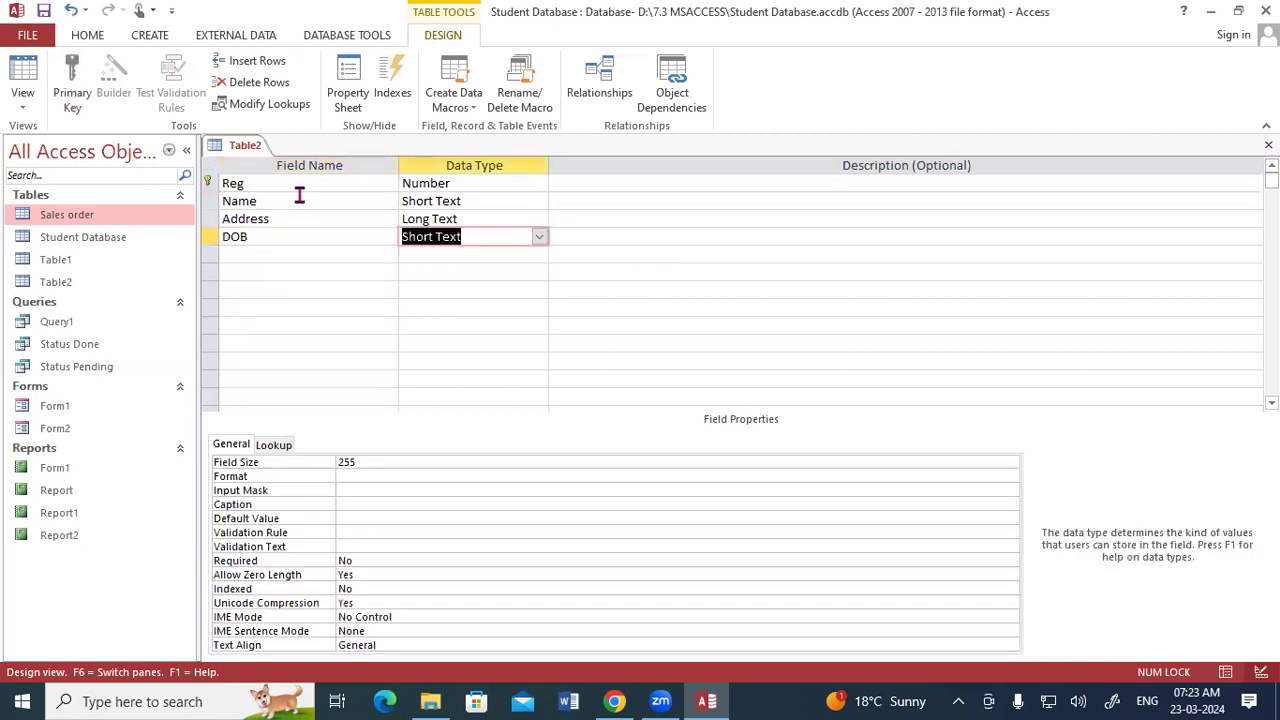
text(date/Time)
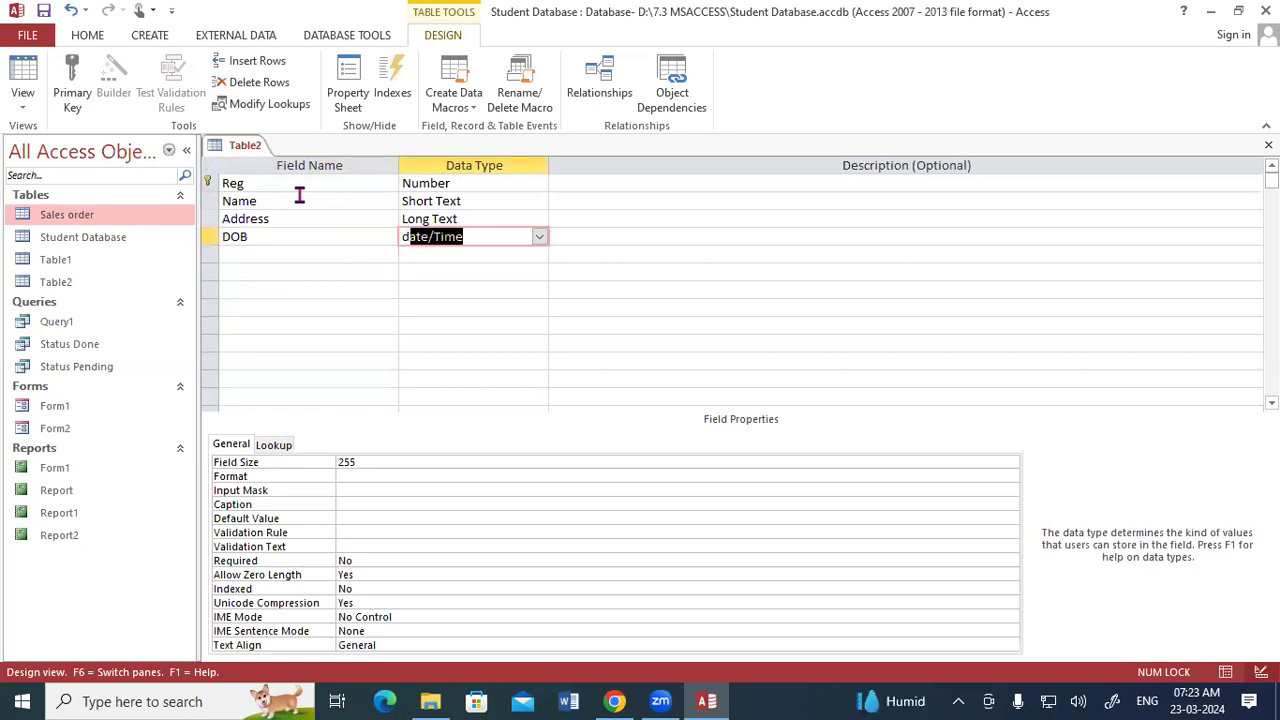
key(Tab)
key(Tab)
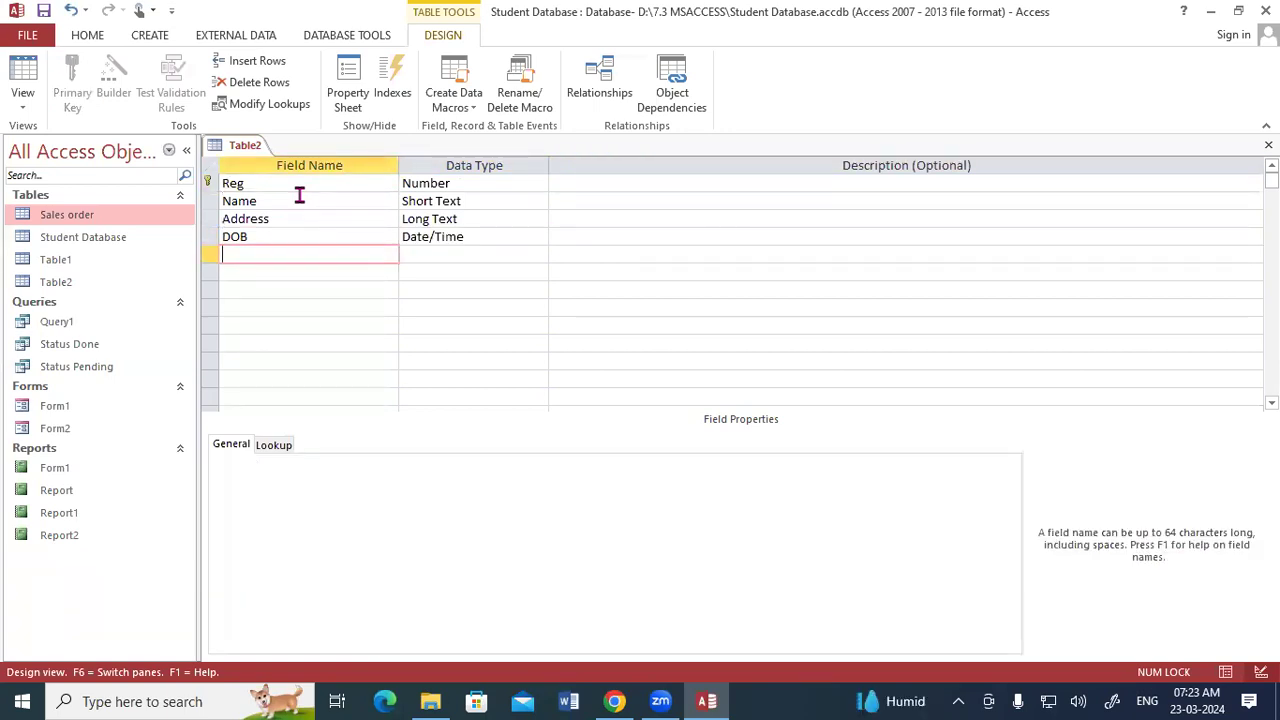
- Add a Product Name field below DOB
text(Product Name)
key(Tab)
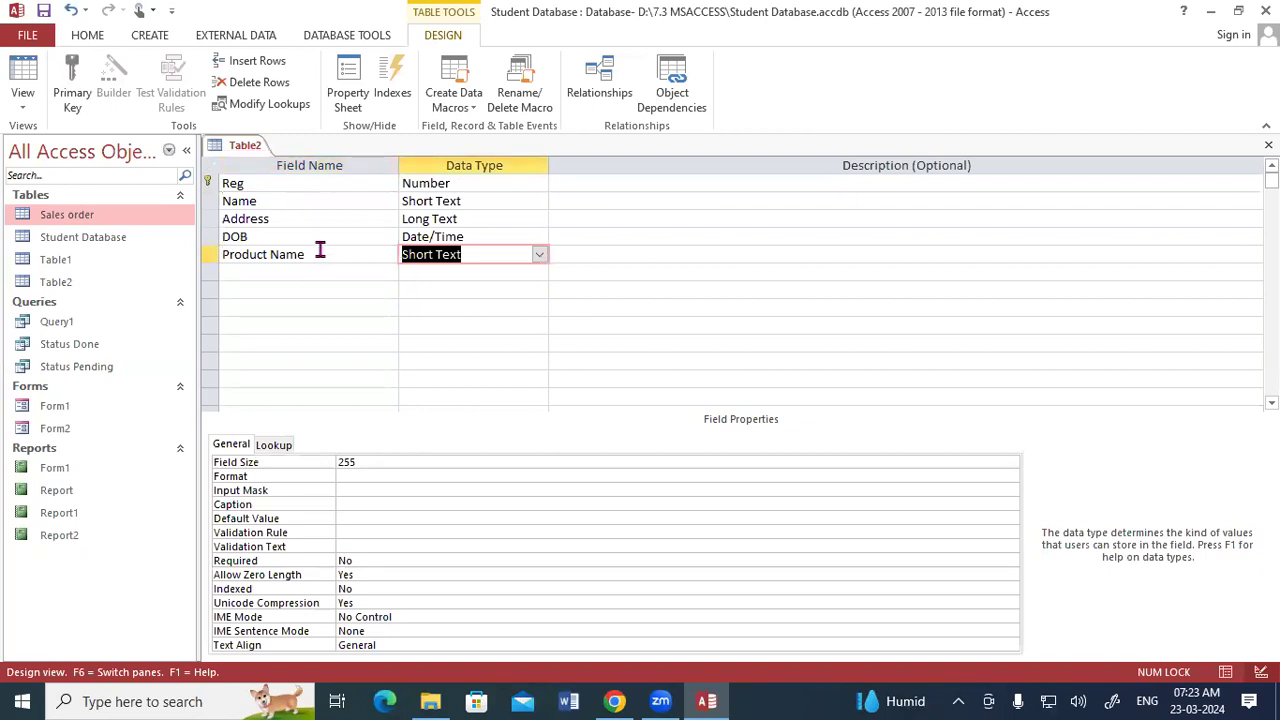
- Rename the new field to Course, keeping Short Text as its data type
drag(320, 254, 214, 250)
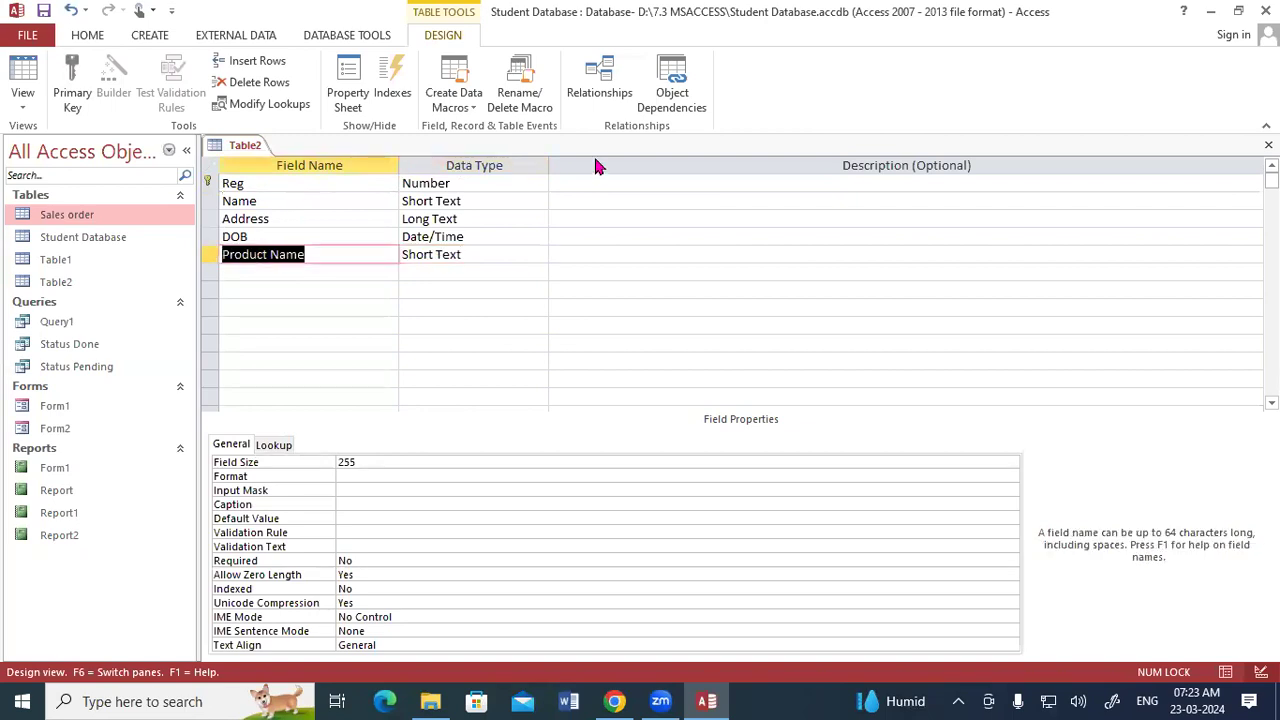
text(Cour)
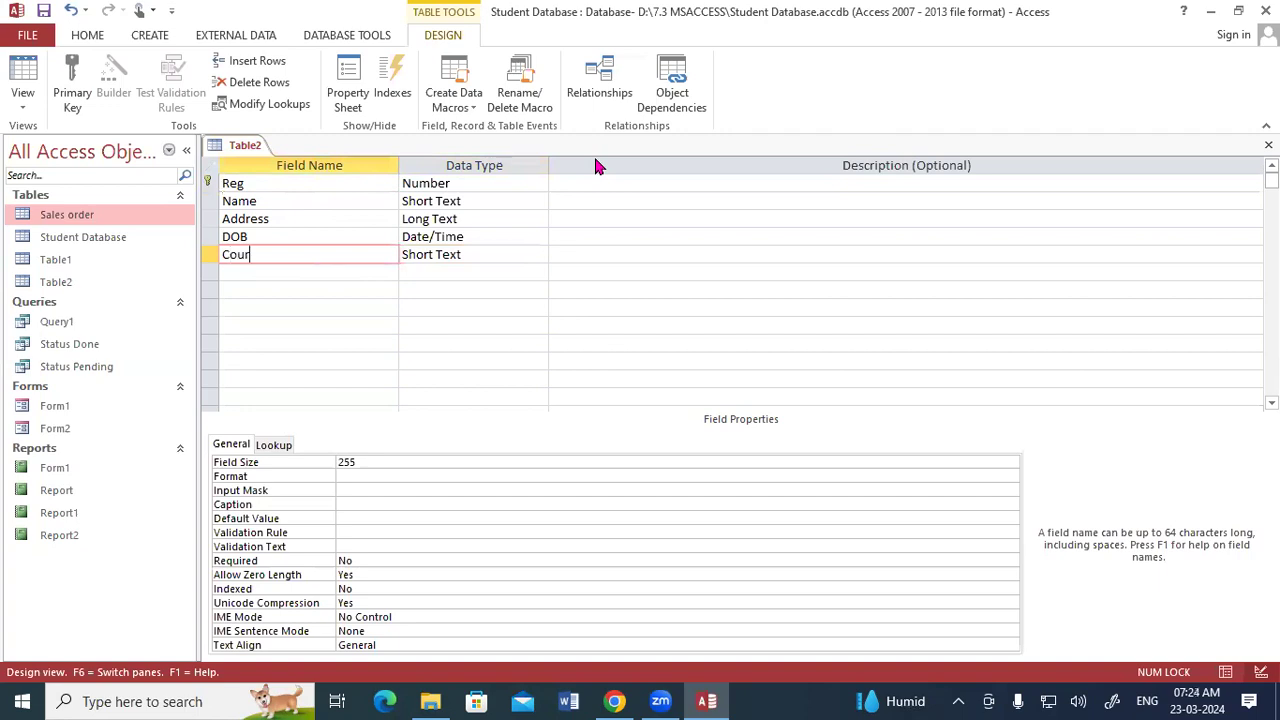
text(se)
key(Tab)
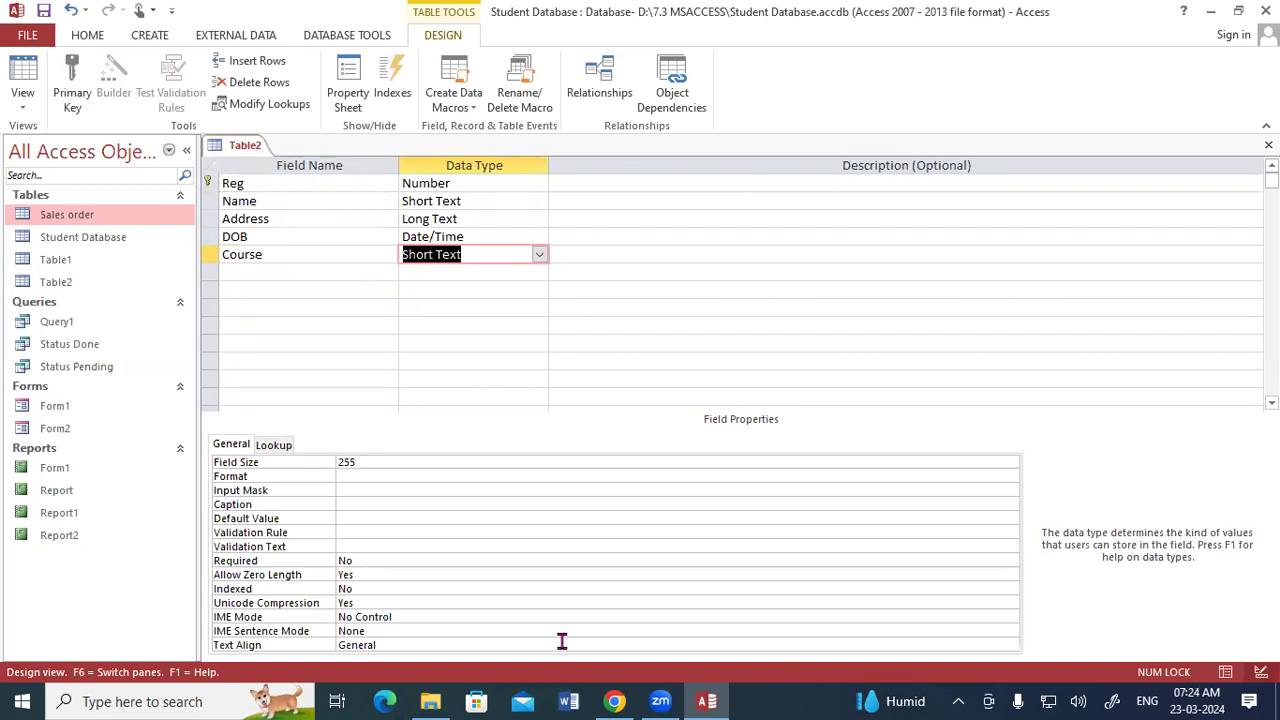
- Start the Lookup Wizard for the Course field, choosing to type in the list values yourself
click(539, 254)
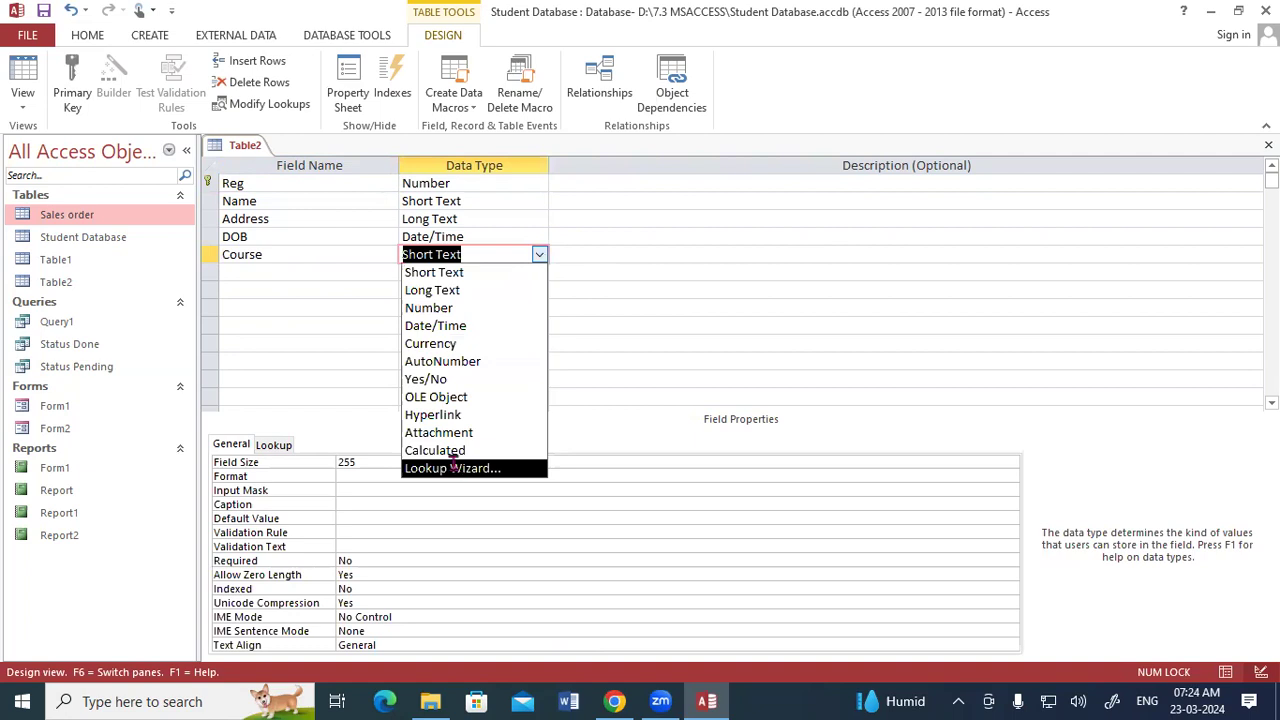
click(454, 468)
click(551, 254)
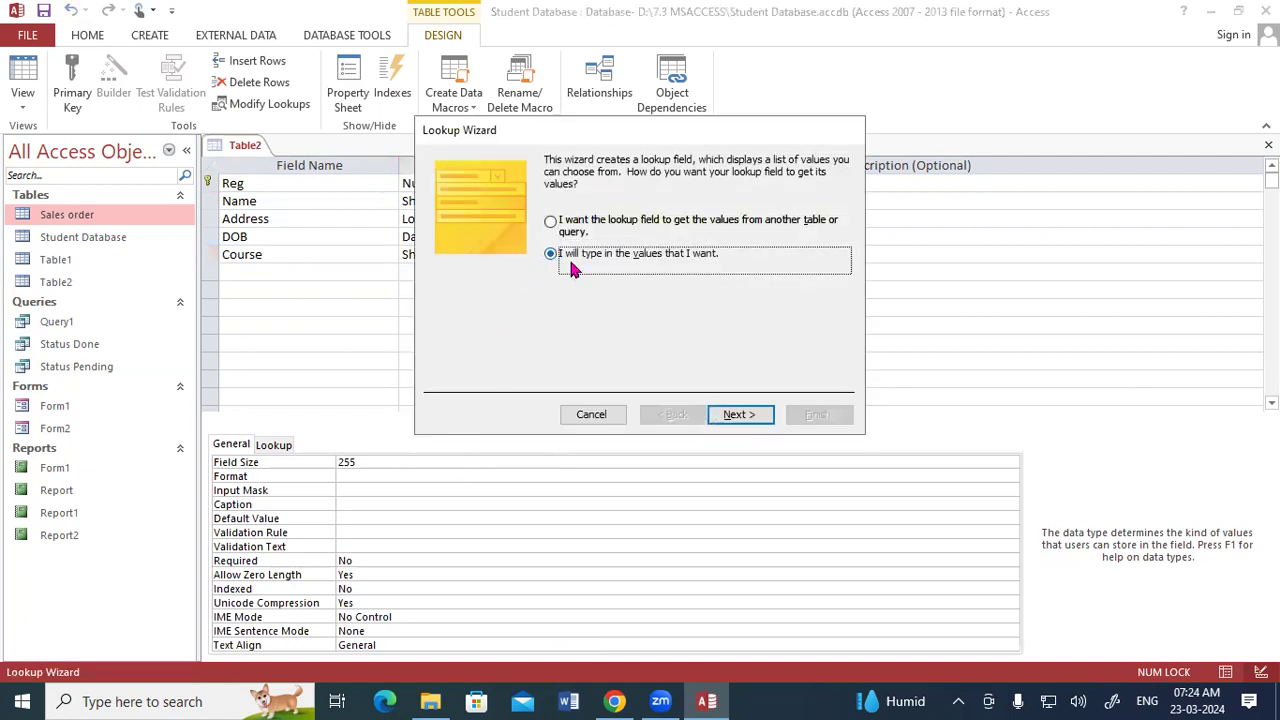
click(735, 416)
- Enter the lookup values DFA, ADFA, DCA, ADCA, CCC and OM in the wizard's column and continue
click(512, 272)
key(Caps_Lock)
text(DFA)
key(Return)
text(ADFA)
key(Return)
text(DCA)
key(Return)
text(ADCA)
key(Return)
text(CCC)
key(Return)
text(OM)
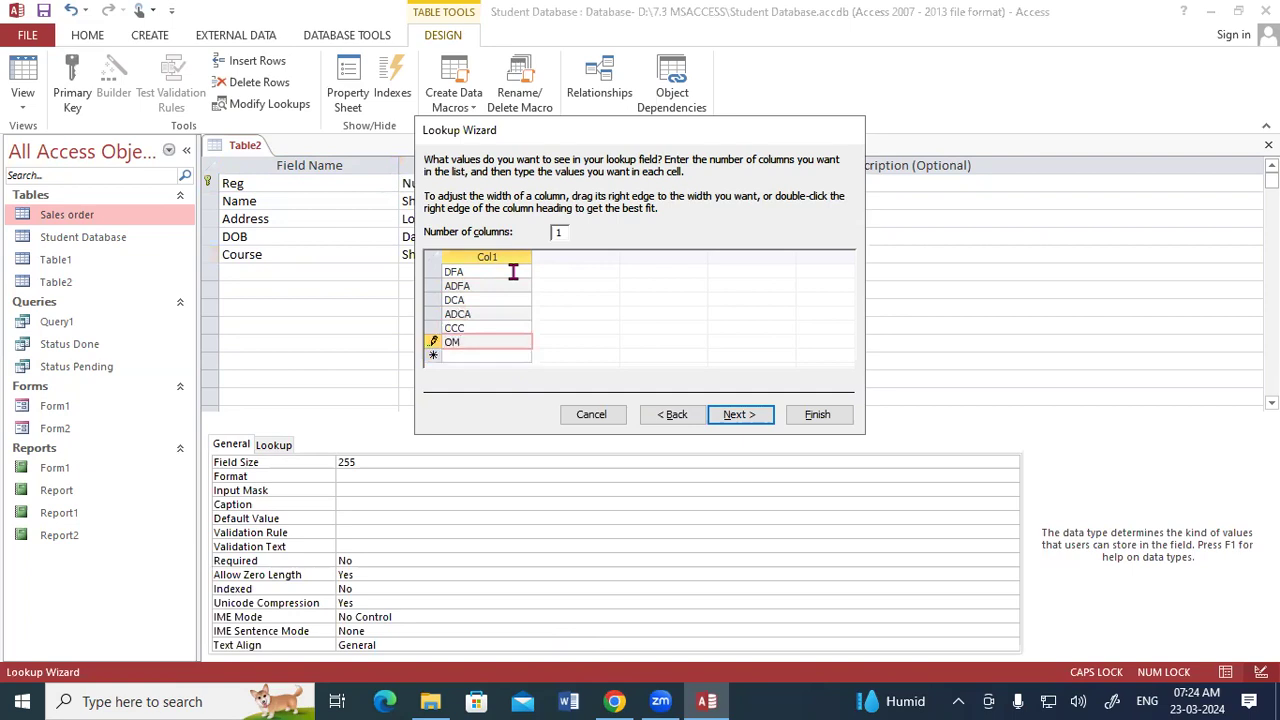
click(735, 414)
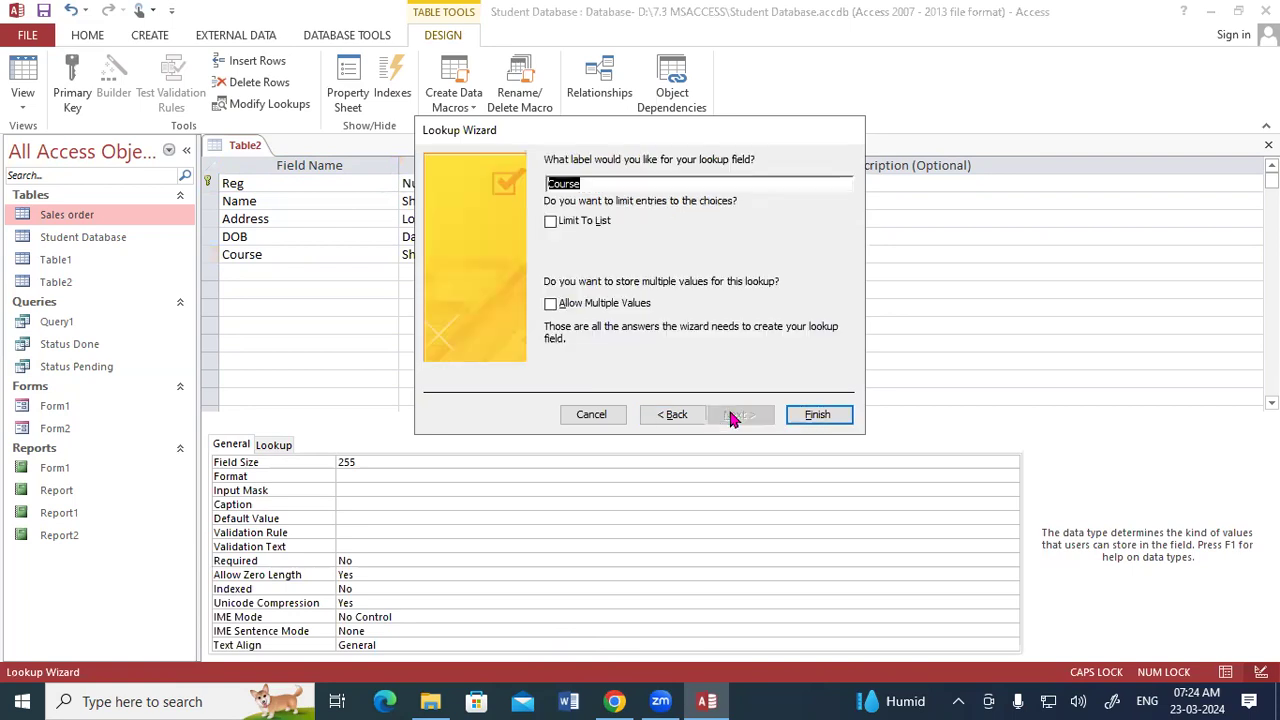
- Finish the Lookup Wizard keeping the label Course, then open the table in Datasheet View
click(817, 417)
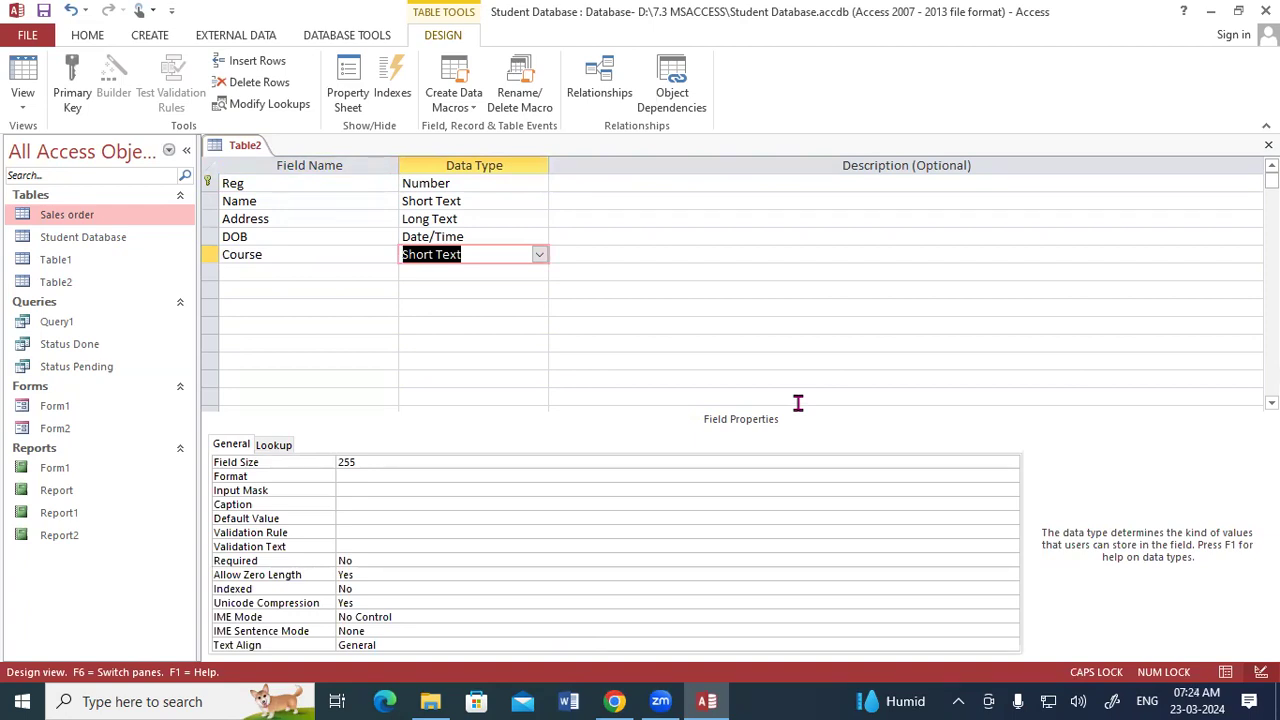
key(Tab)
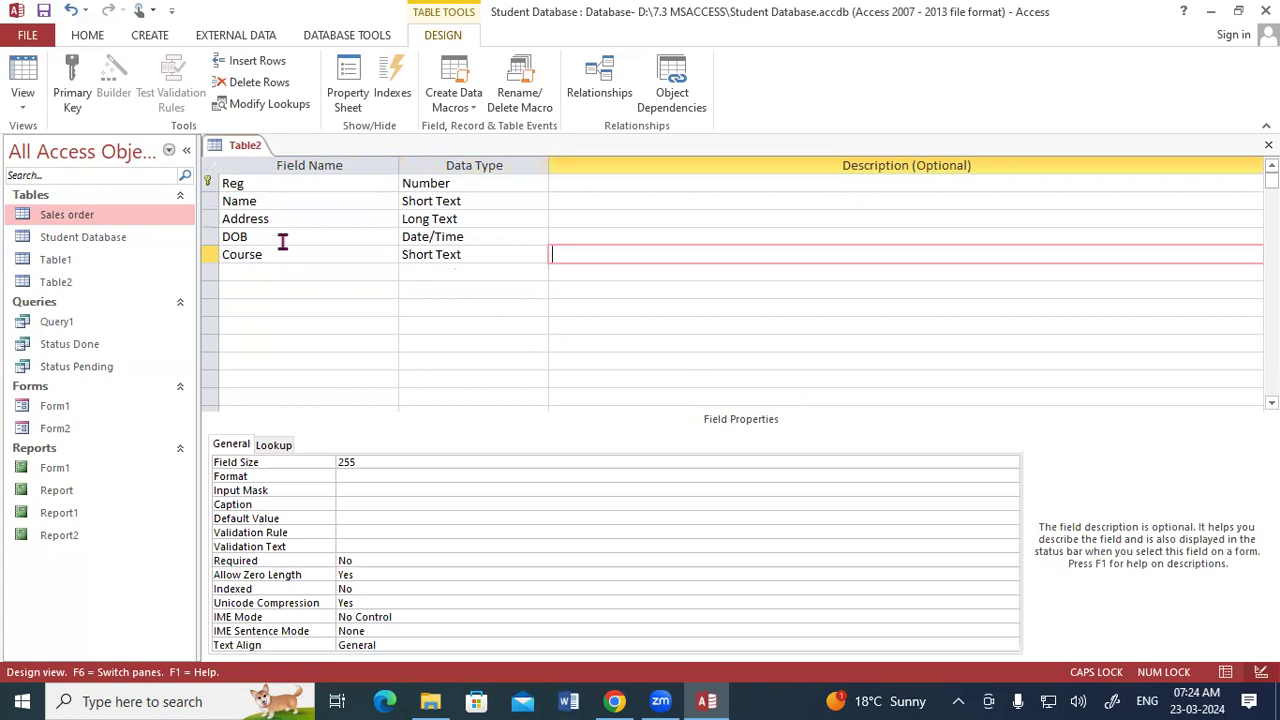
right_click(241, 145)
right_click(241, 150)
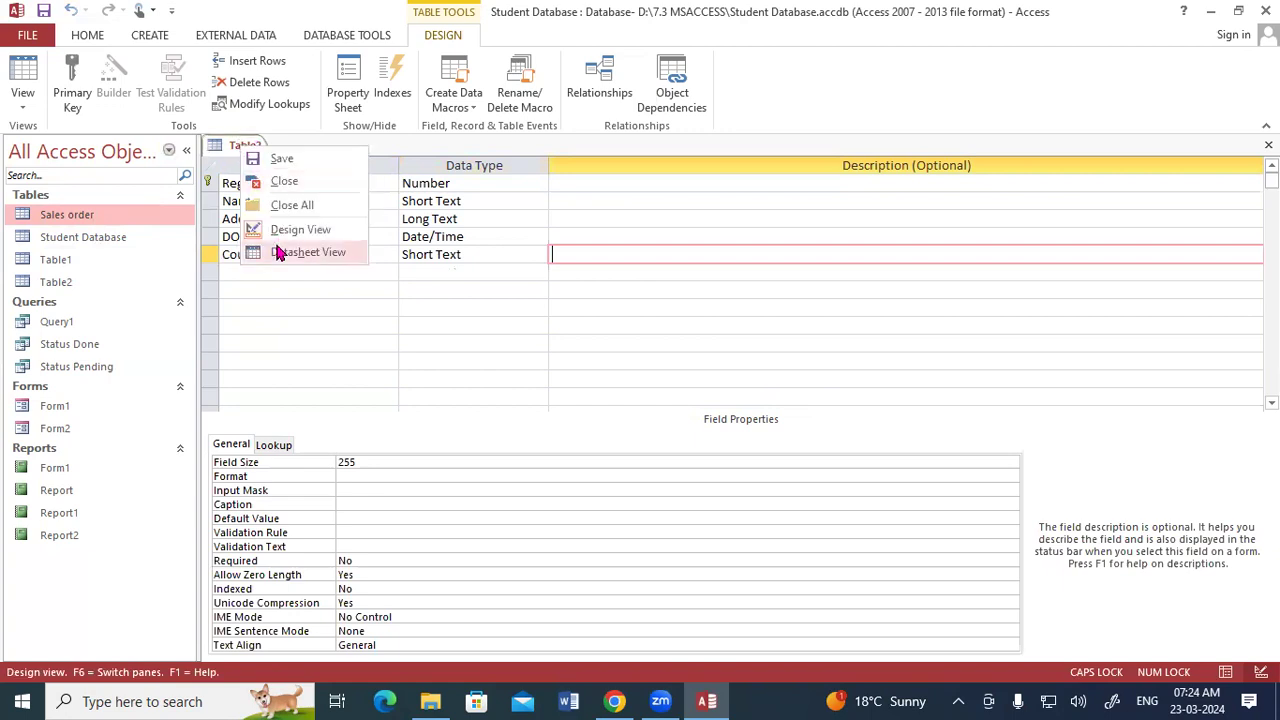
click(280, 253)
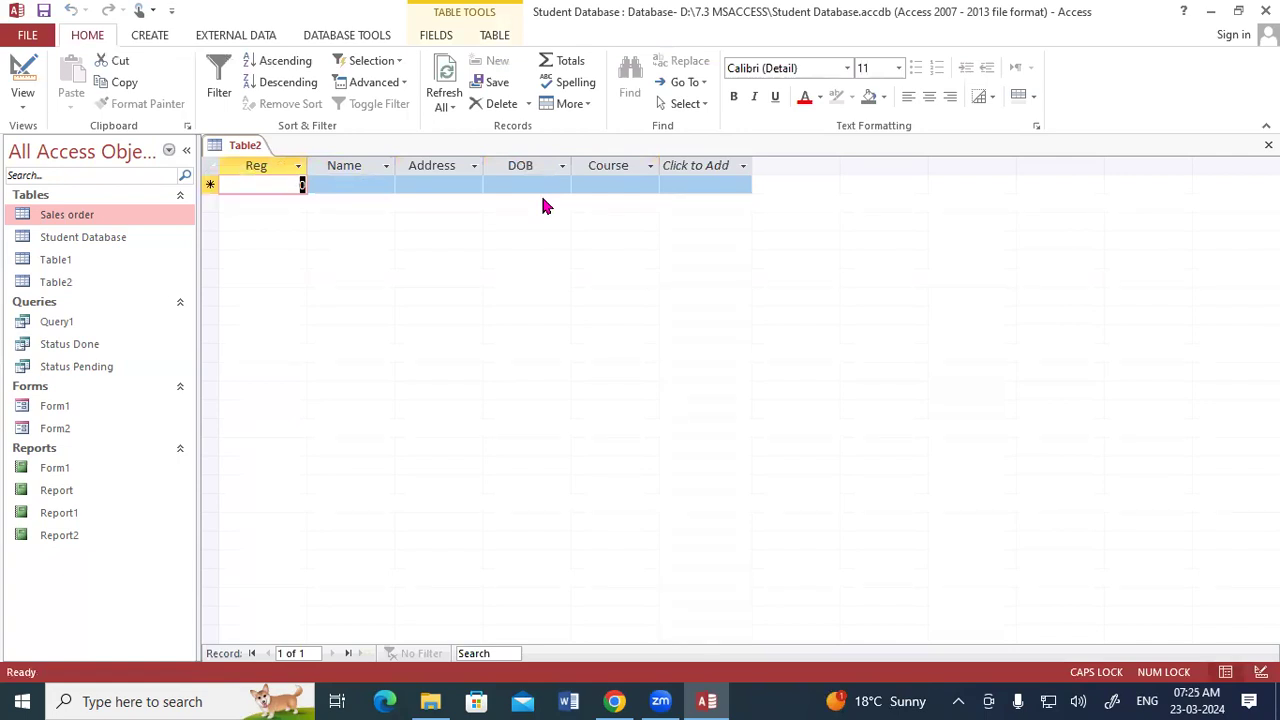
- Enter 101 as the Reg of the first record
text(0)
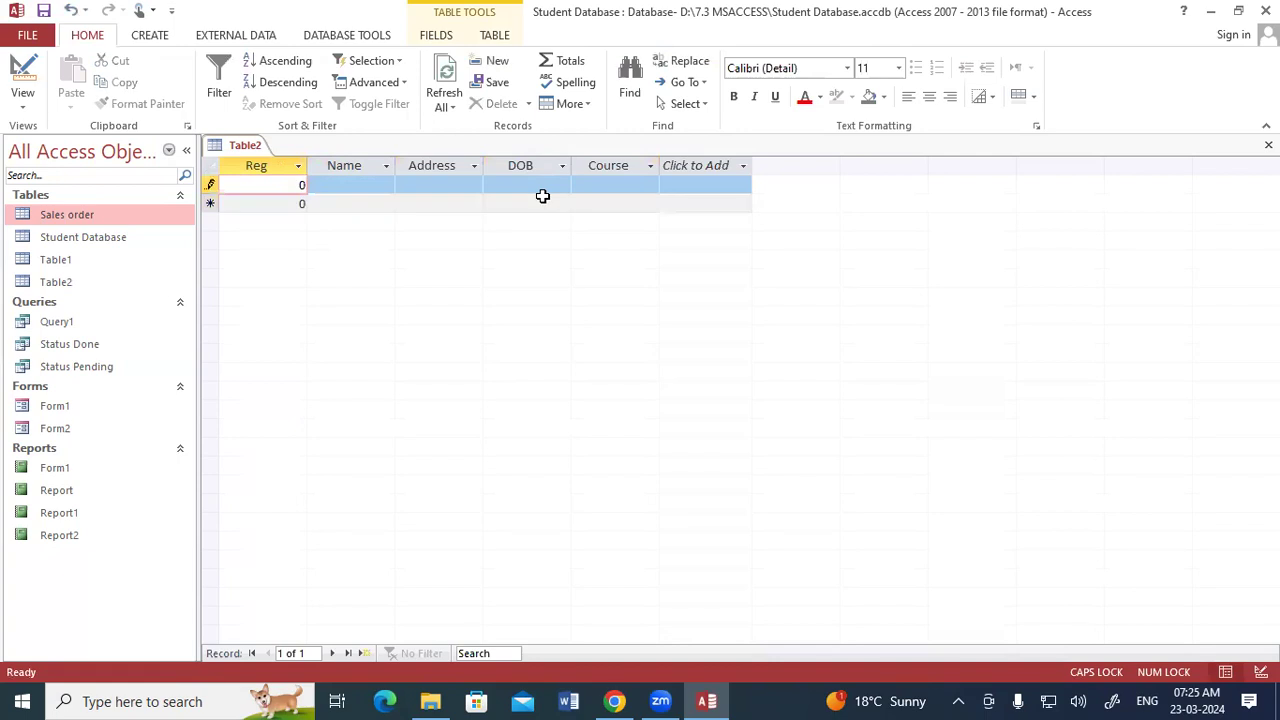
text(101)
key(Tab)
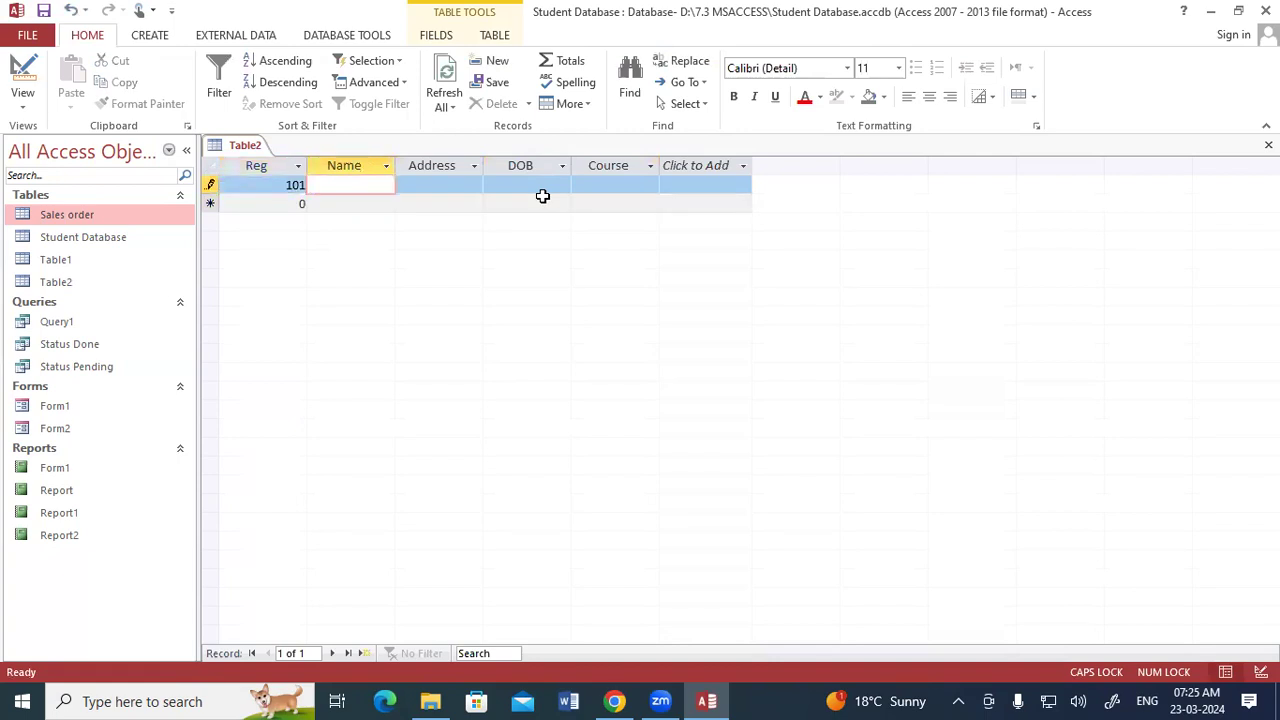
- Copy the first student's name from the Student Database table and paste it into the first record's Name
double_click(109, 258)
double_click(104, 244)
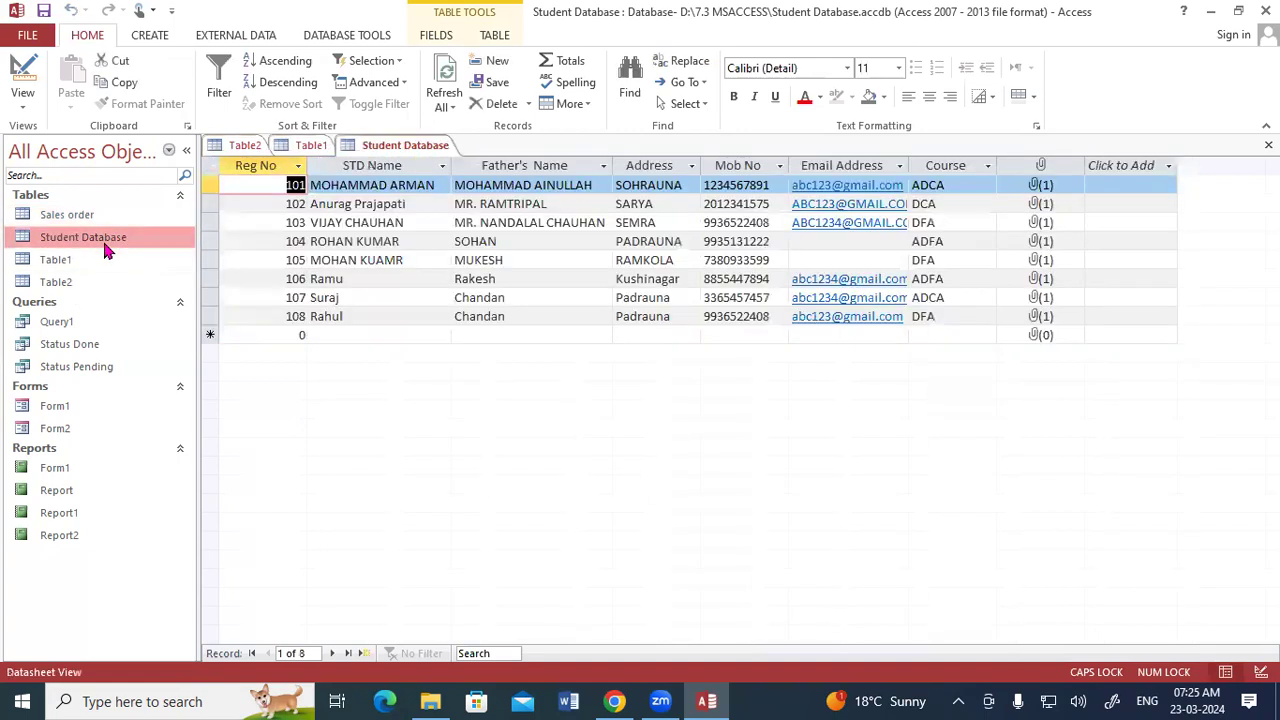
click(398, 186)
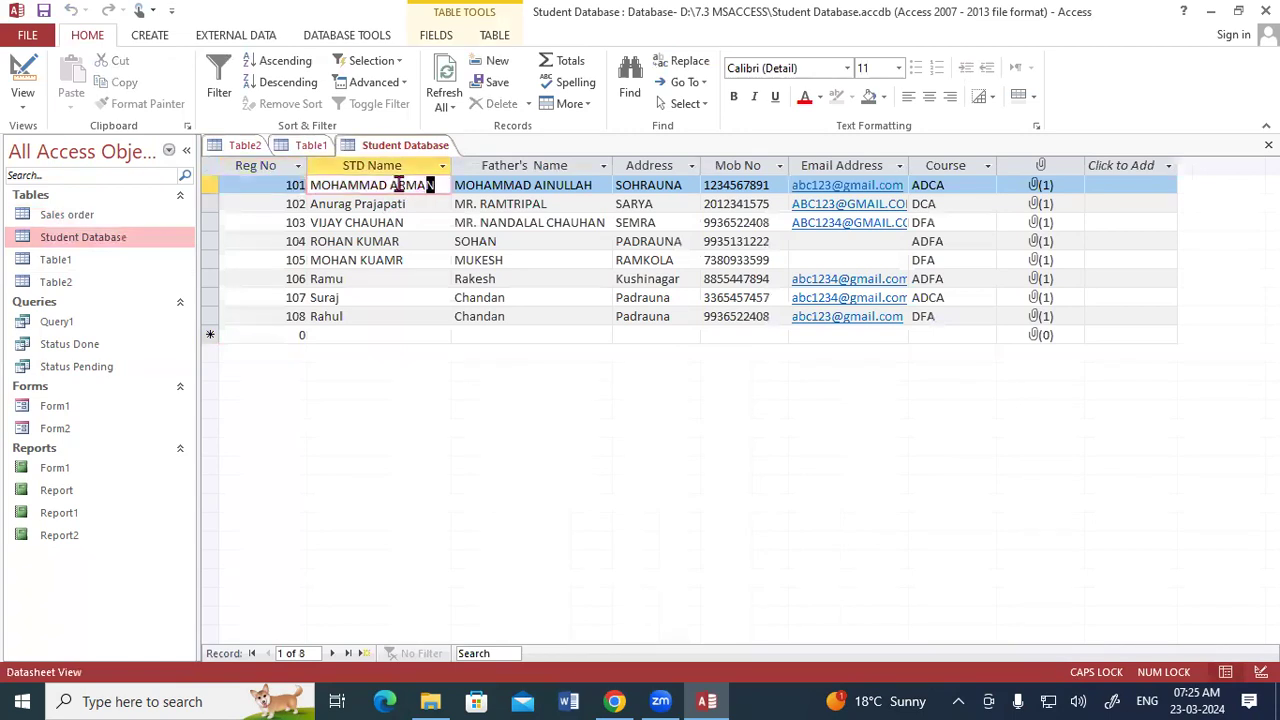
click(305, 177)
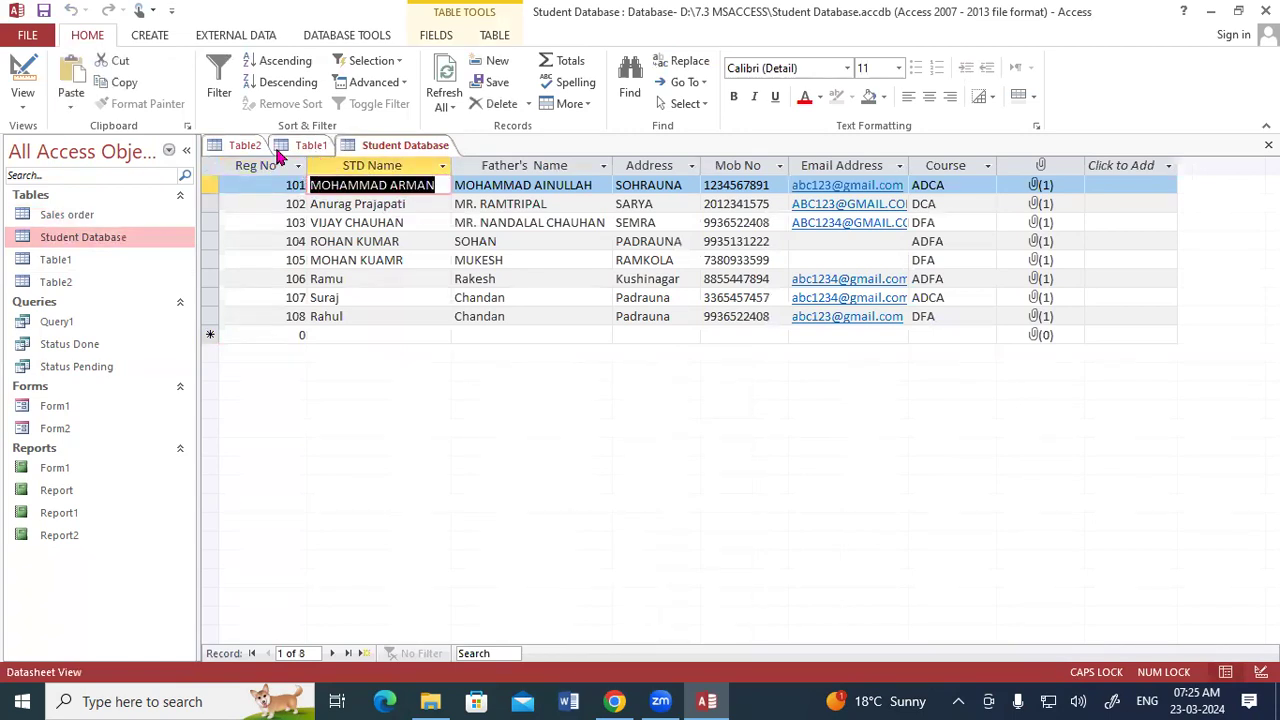
click(257, 147)
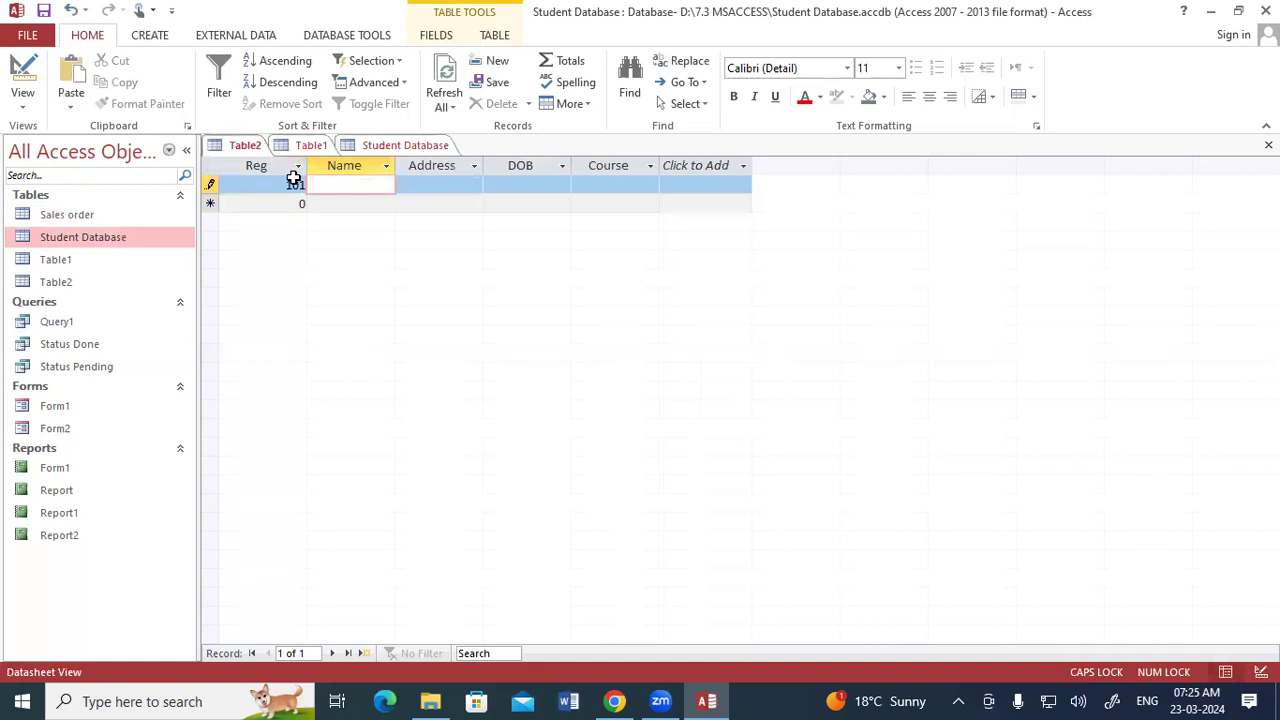
key(ctrl+v)
key(Tab)
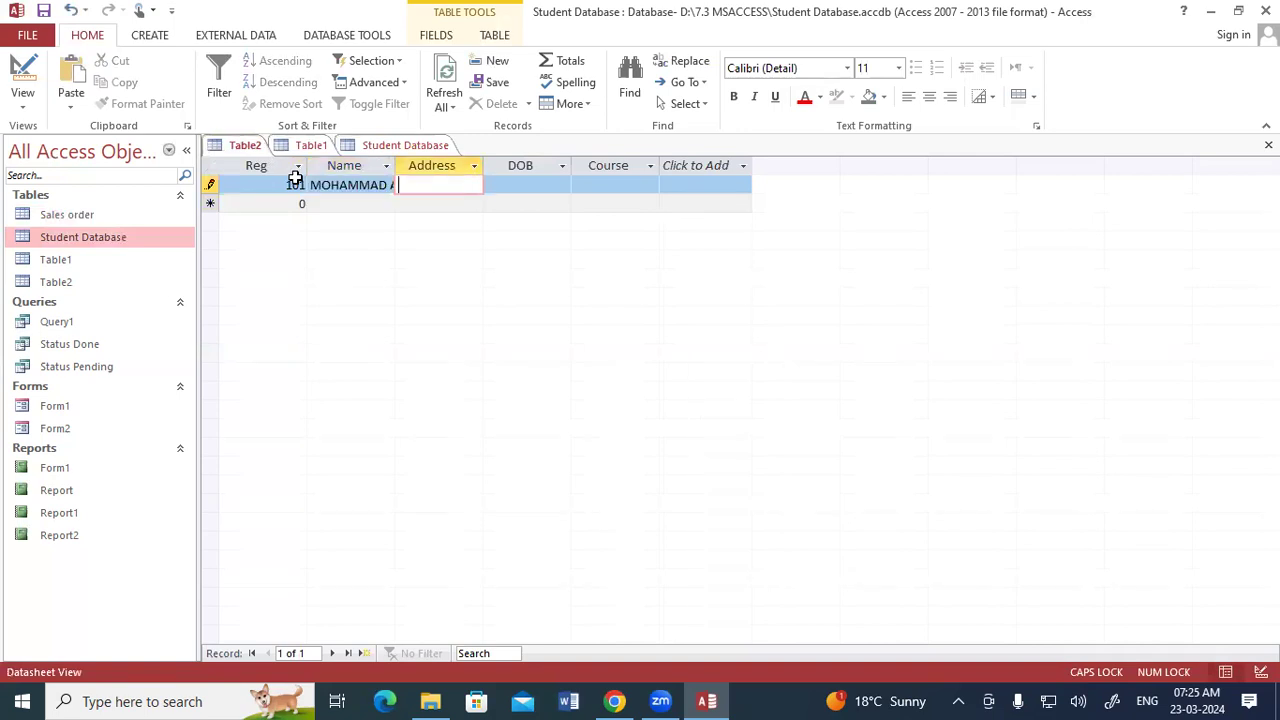
- Close the Table1 tab
right_click(308, 148)
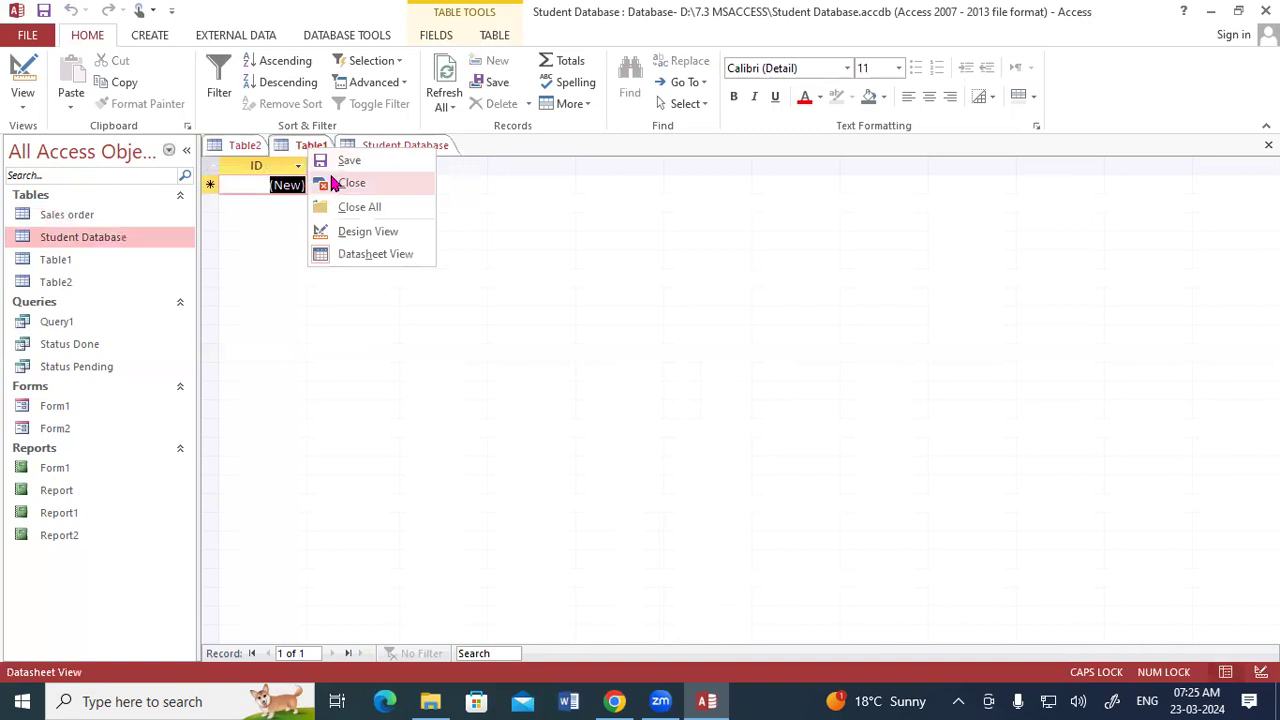
click(329, 180)
click(339, 146)
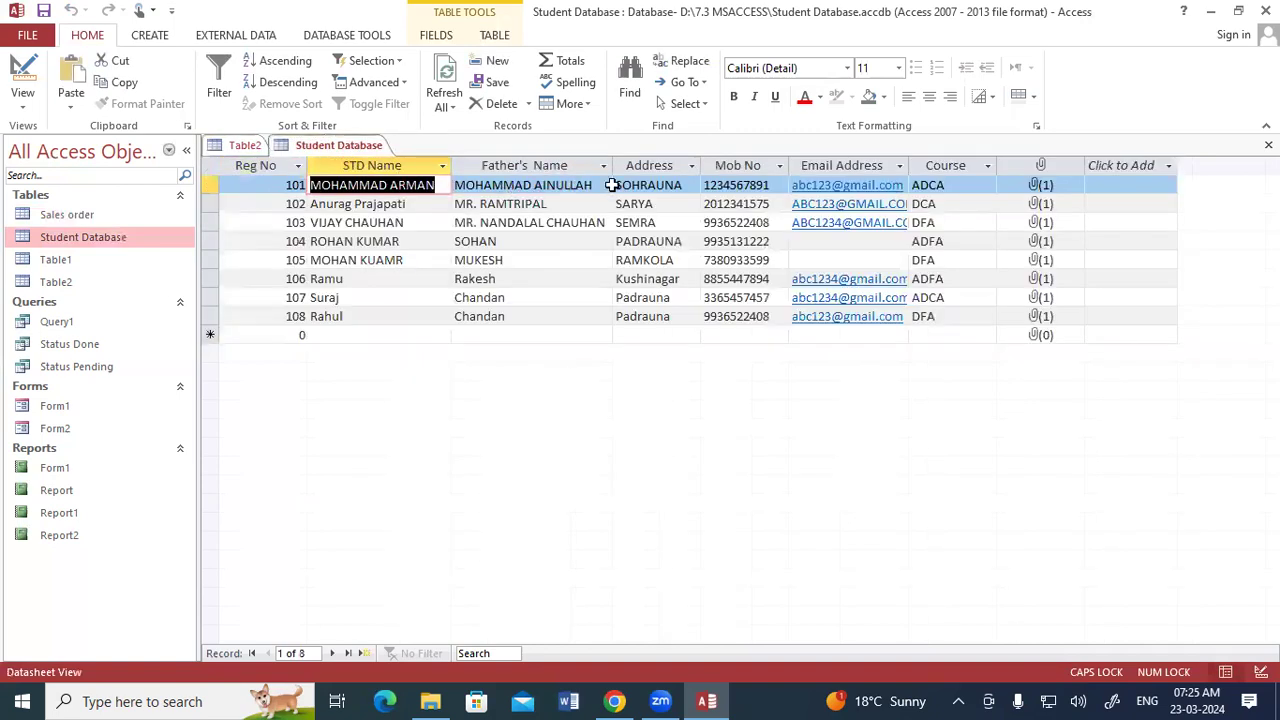
drag(687, 185, 588, 186)
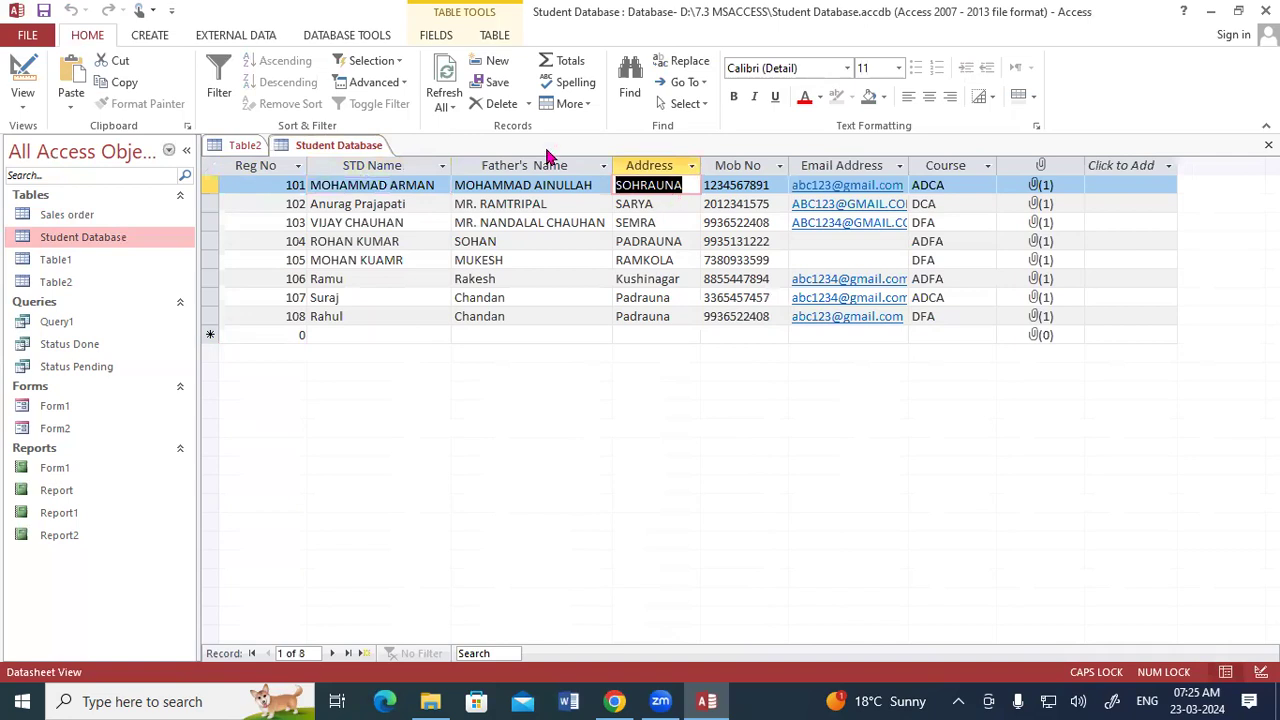
- Widen the Name column and enter Padrauna as the first record's Address
click(244, 145)
drag(397, 165, 462, 166)
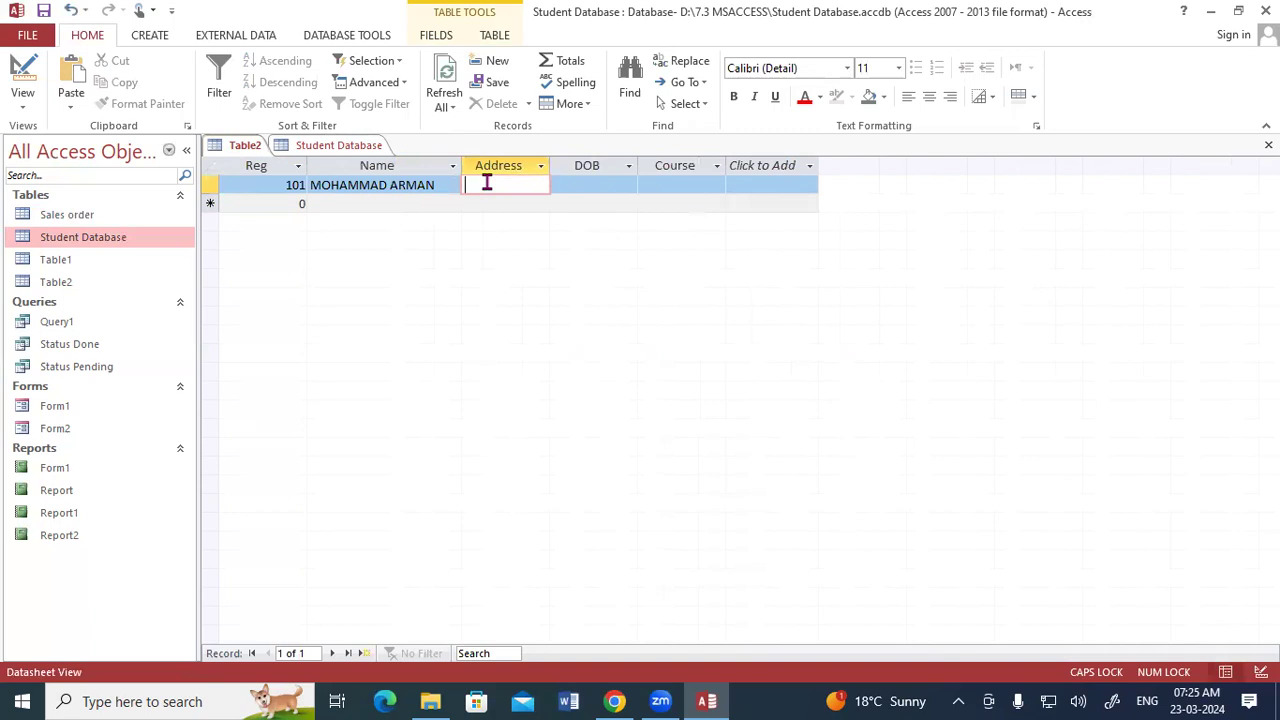
text(p)
key(Caps_Lock)
text(Padrauna)
key(Tab)
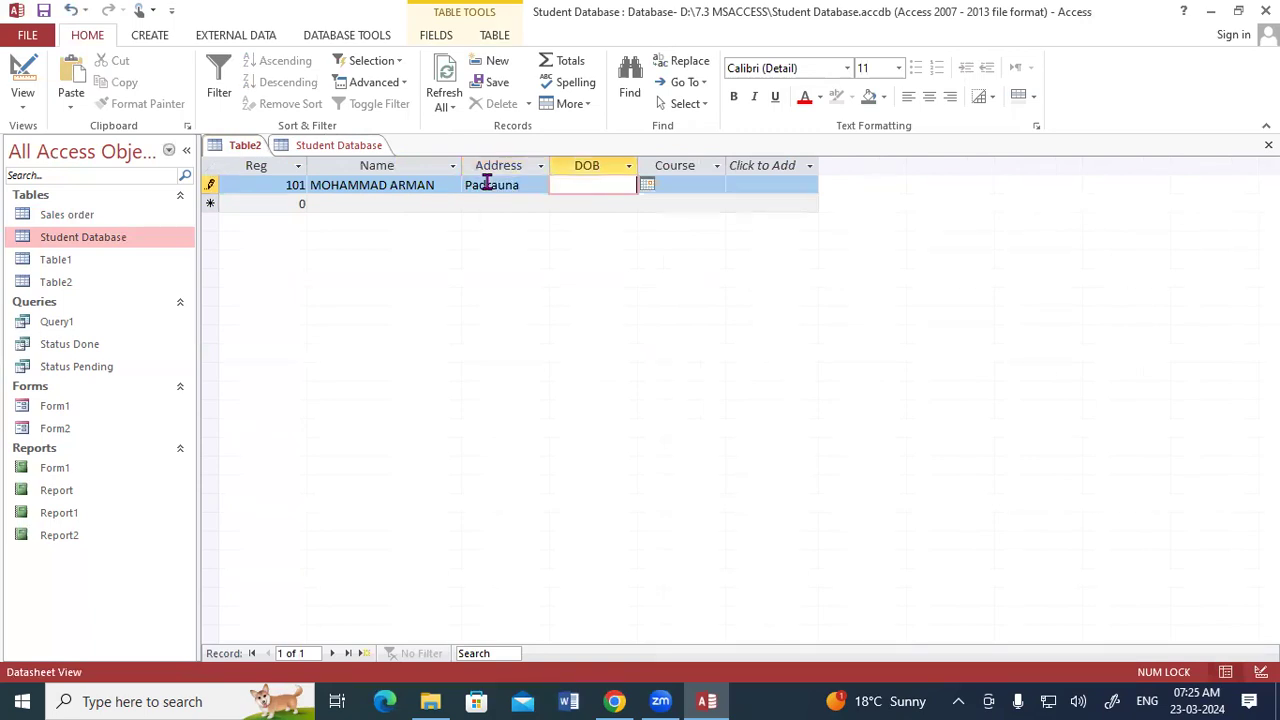
- Pick 01-03-2024 from the calendar as the first record's DOB and choose ADCA as its Course
click(647, 186)
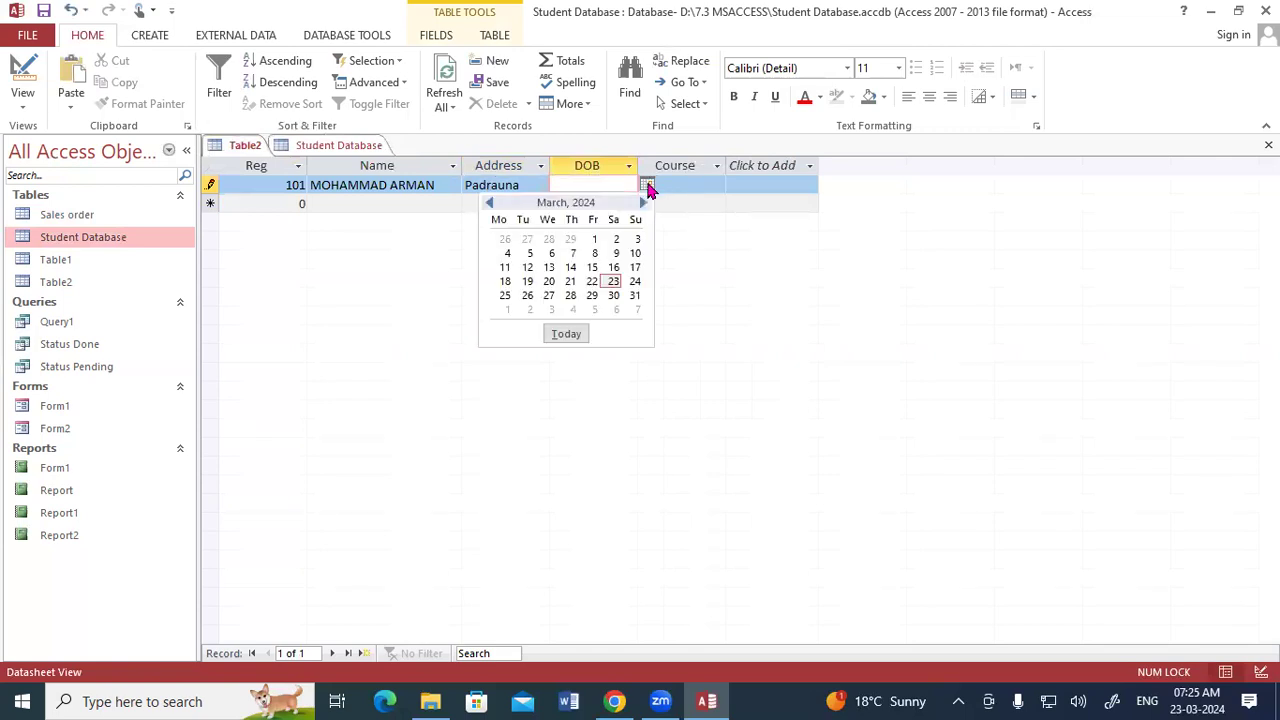
click(594, 240)
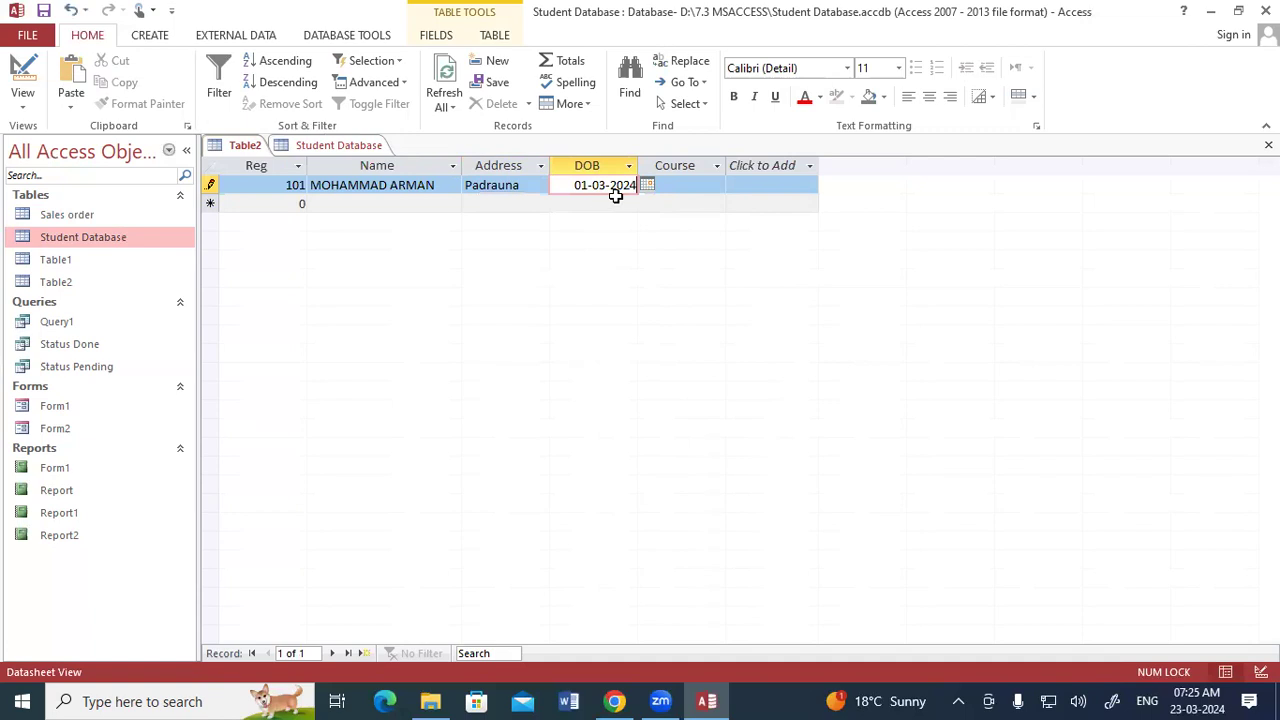
click(704, 192)
click(716, 187)
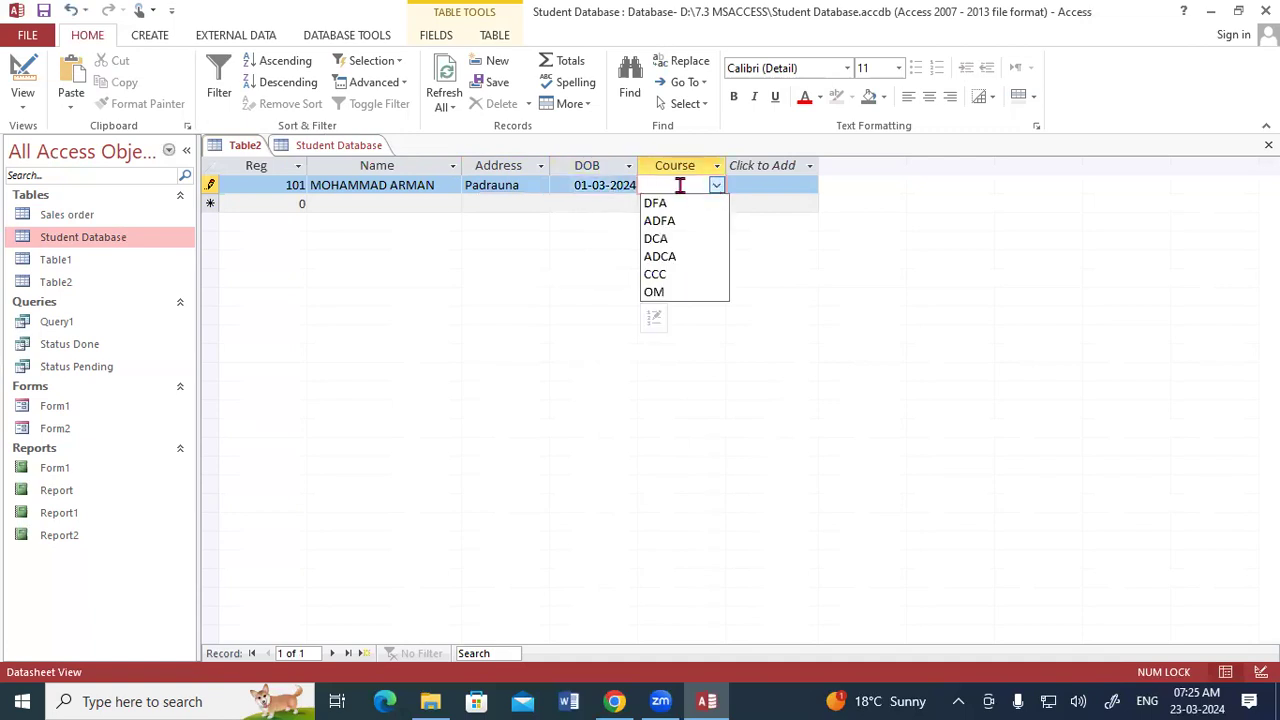
click(677, 257)
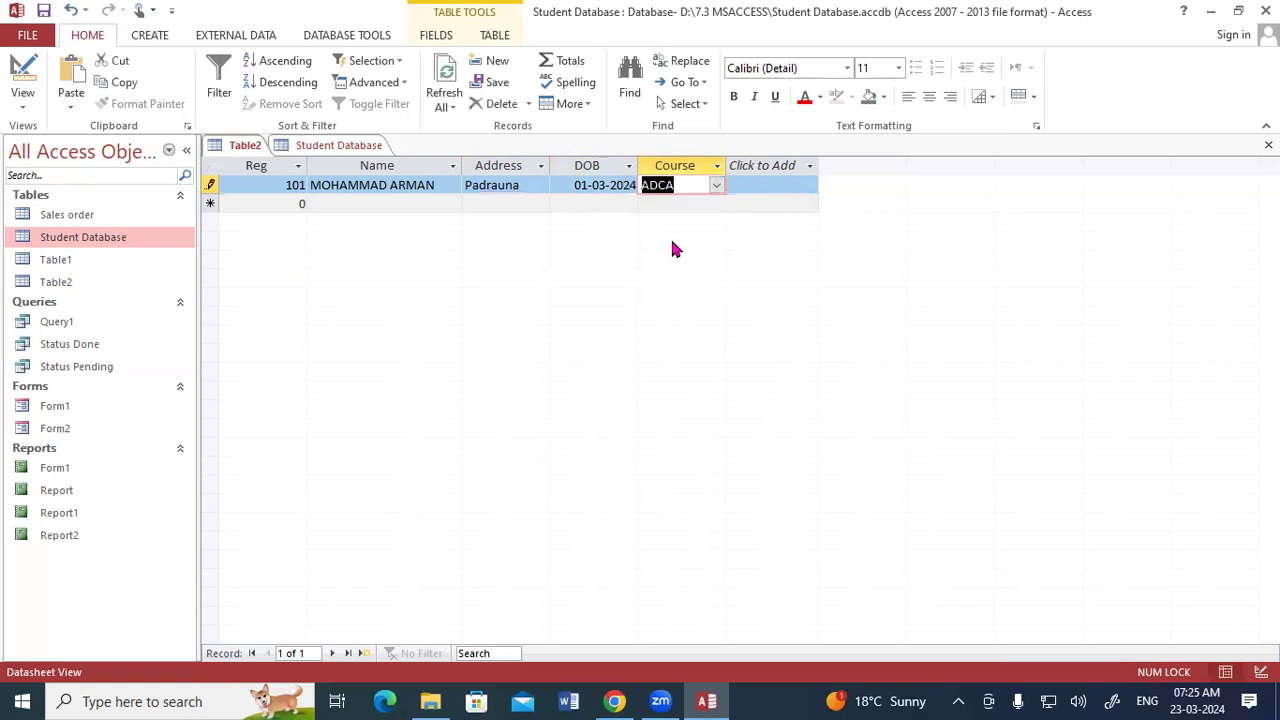
- Start a second record with Reg 102 and paste the second student's name copied from the Student Database table
key(Tab)
text(102)
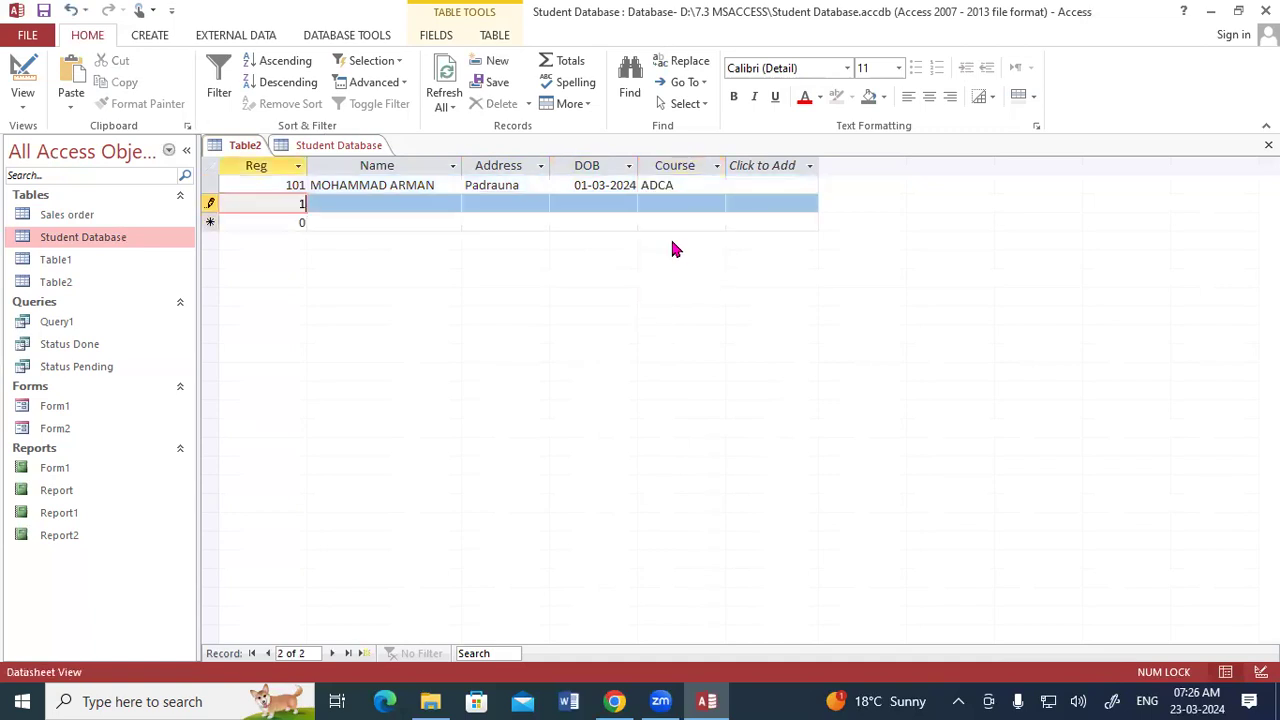
key(Tab)
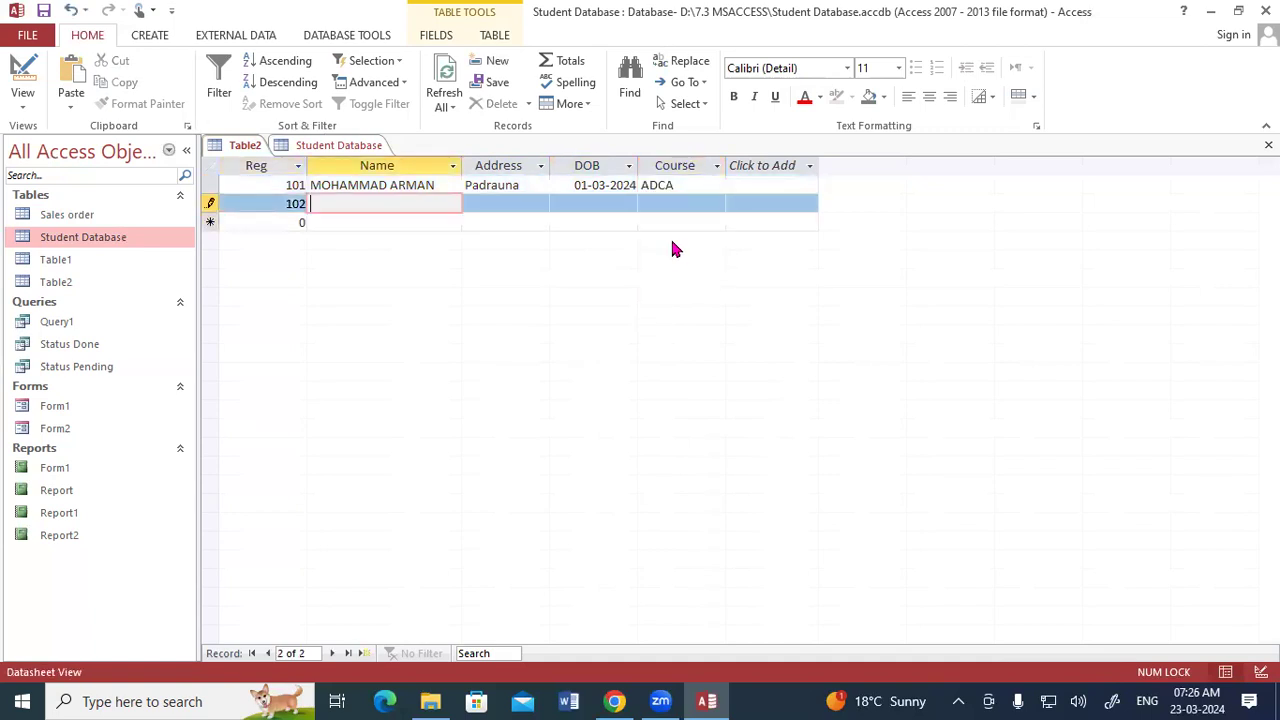
click(338, 145)
drag(408, 204, 277, 206)
key(ctrl+c)
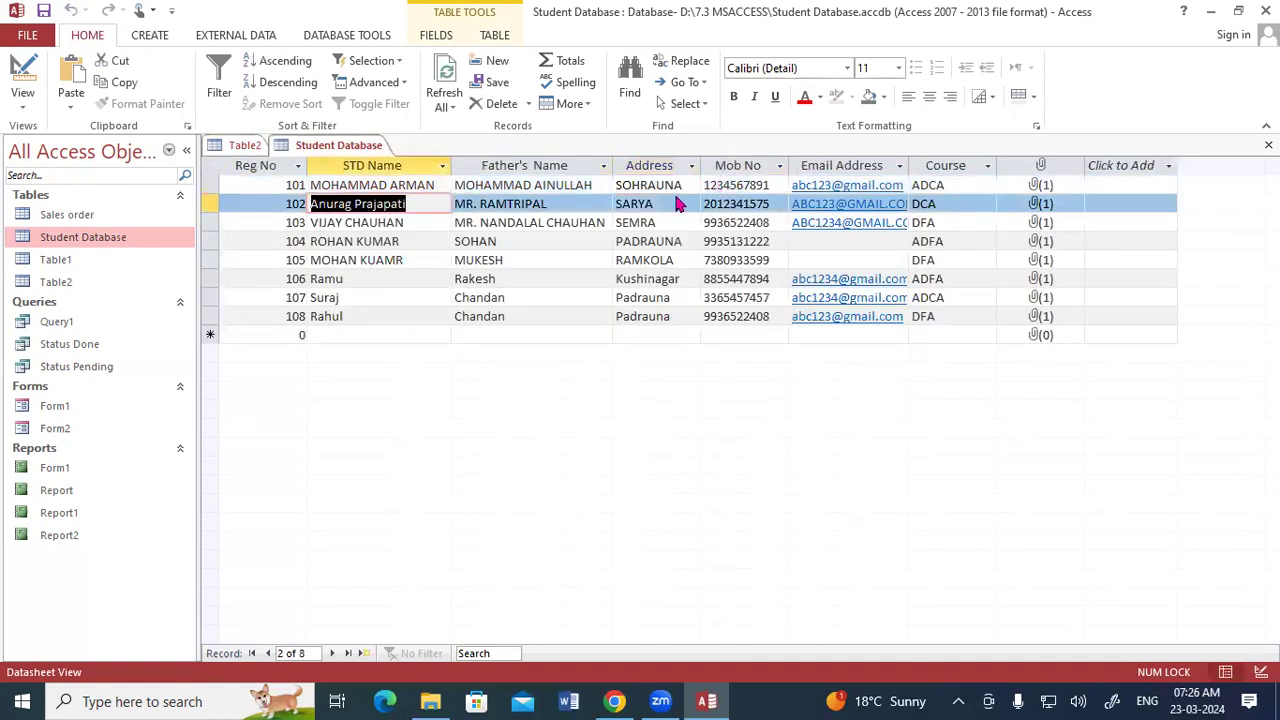
click(244, 147)
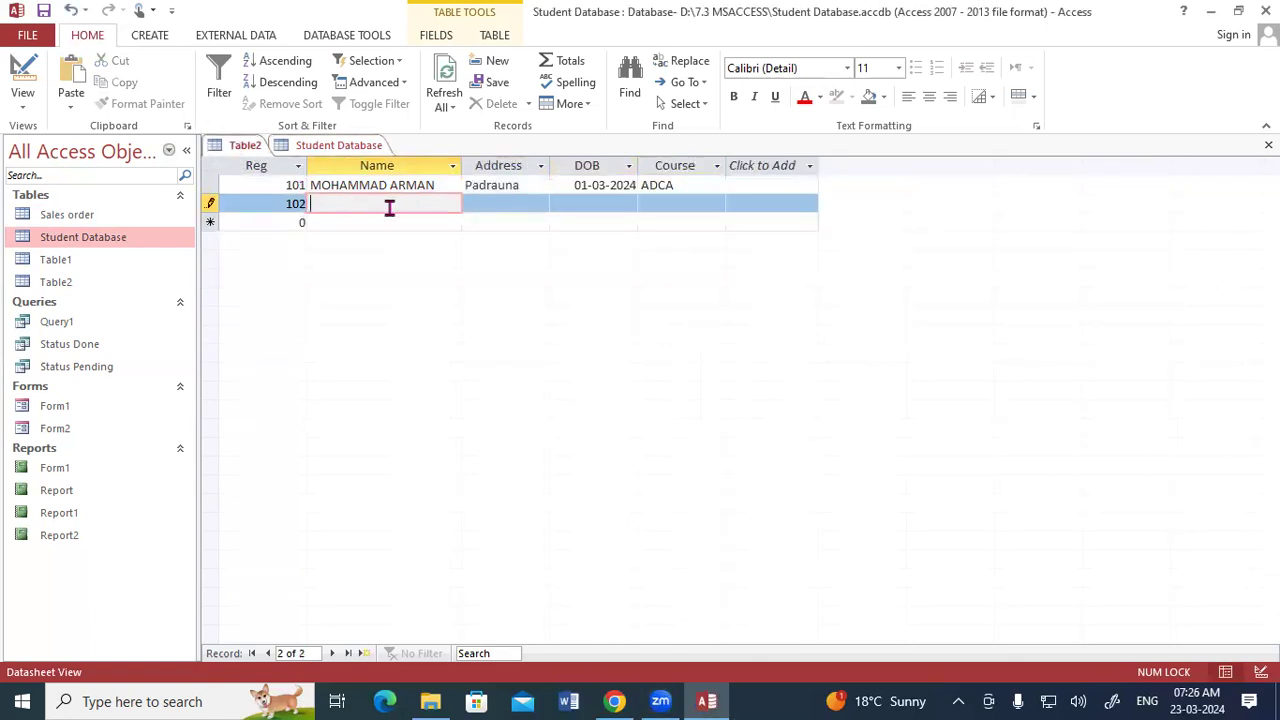
key(ctrl+v)
- Enter Ramkola as the second record's Address
click(505, 205)
text(Ramkola)
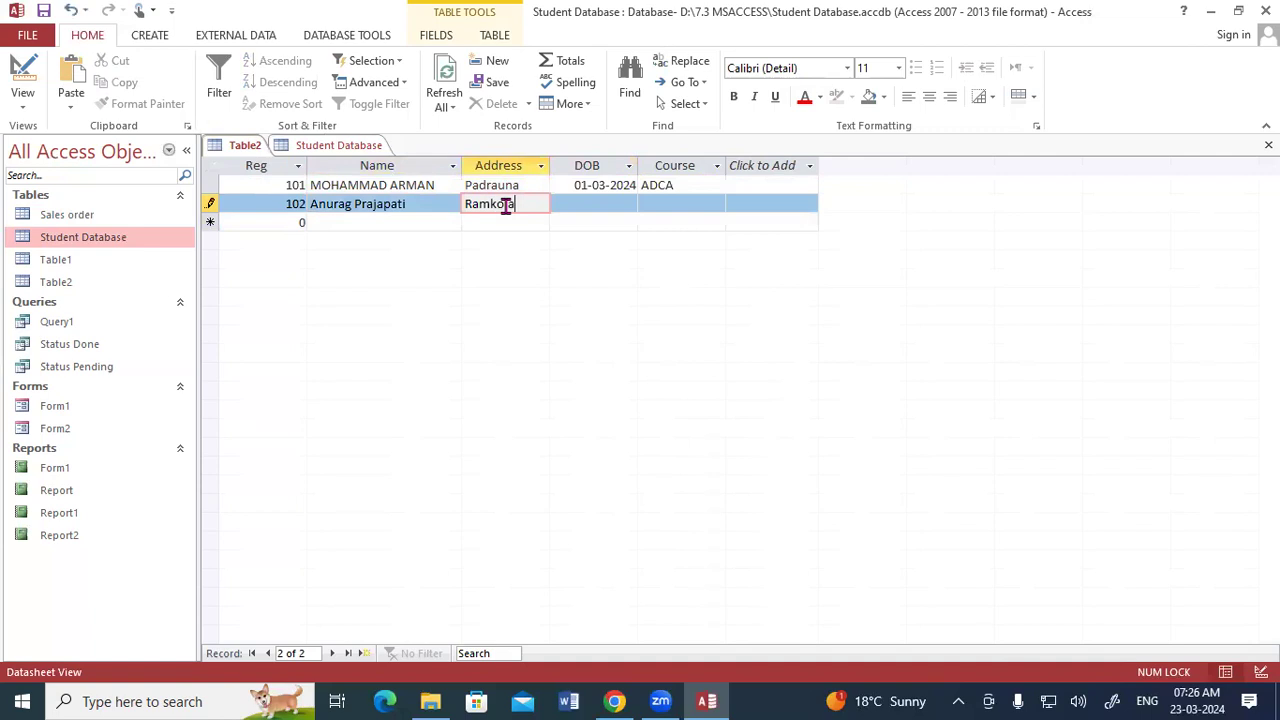
key(Tab)
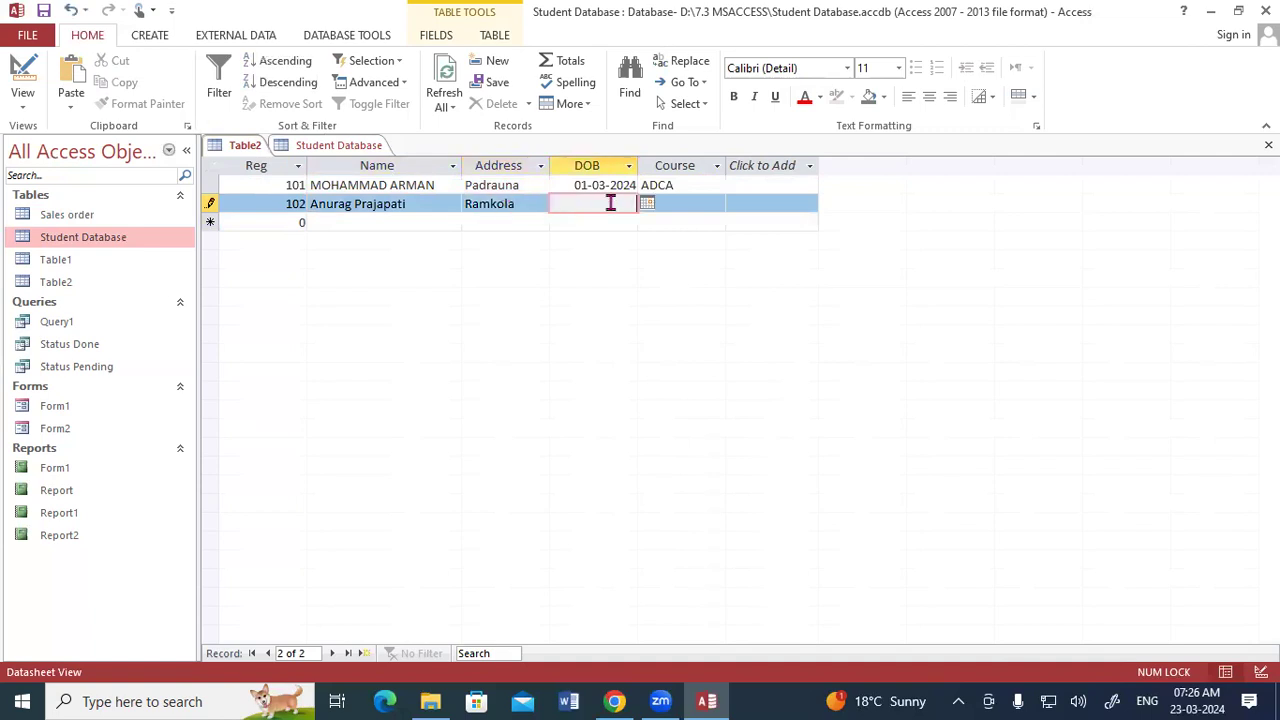
click(648, 203)
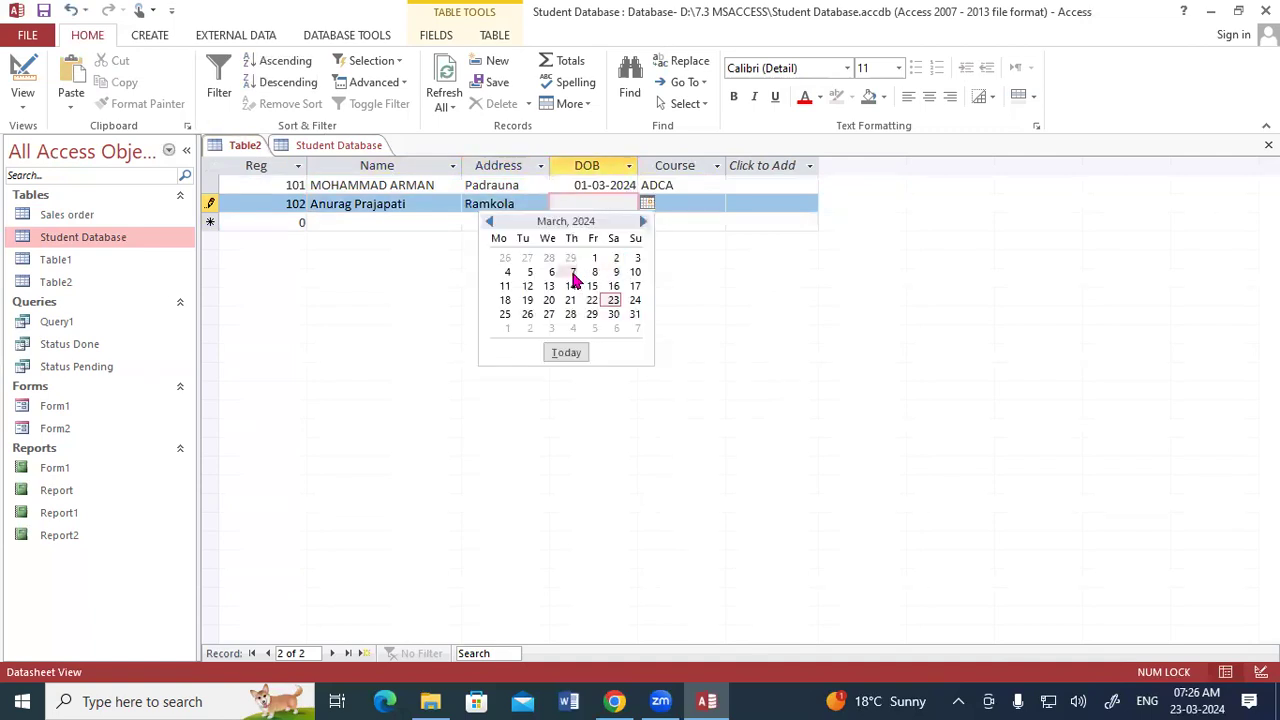
- Change the year of the first record's DOB to 2002
click(626, 187)
mouse_move(635, 185)
mouse_down()
mouse_move(614, 185)
mouse_move(651, 187)
mouse_up()
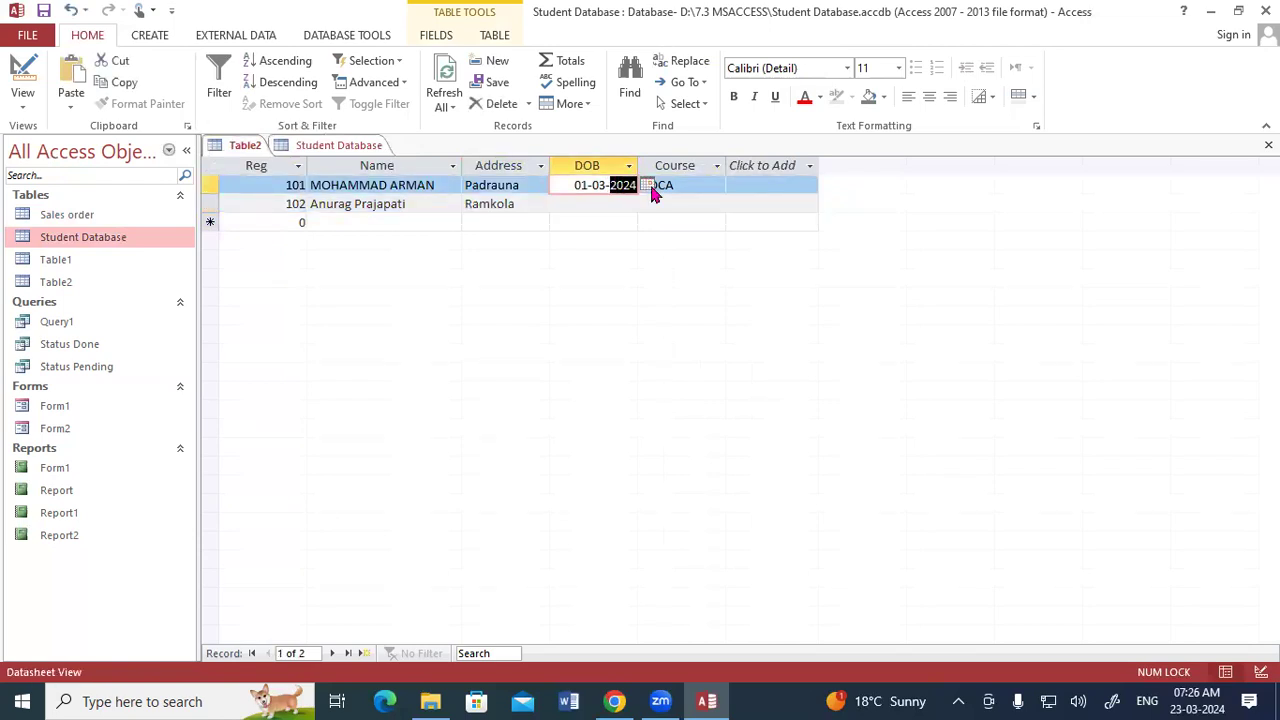
text(2002)
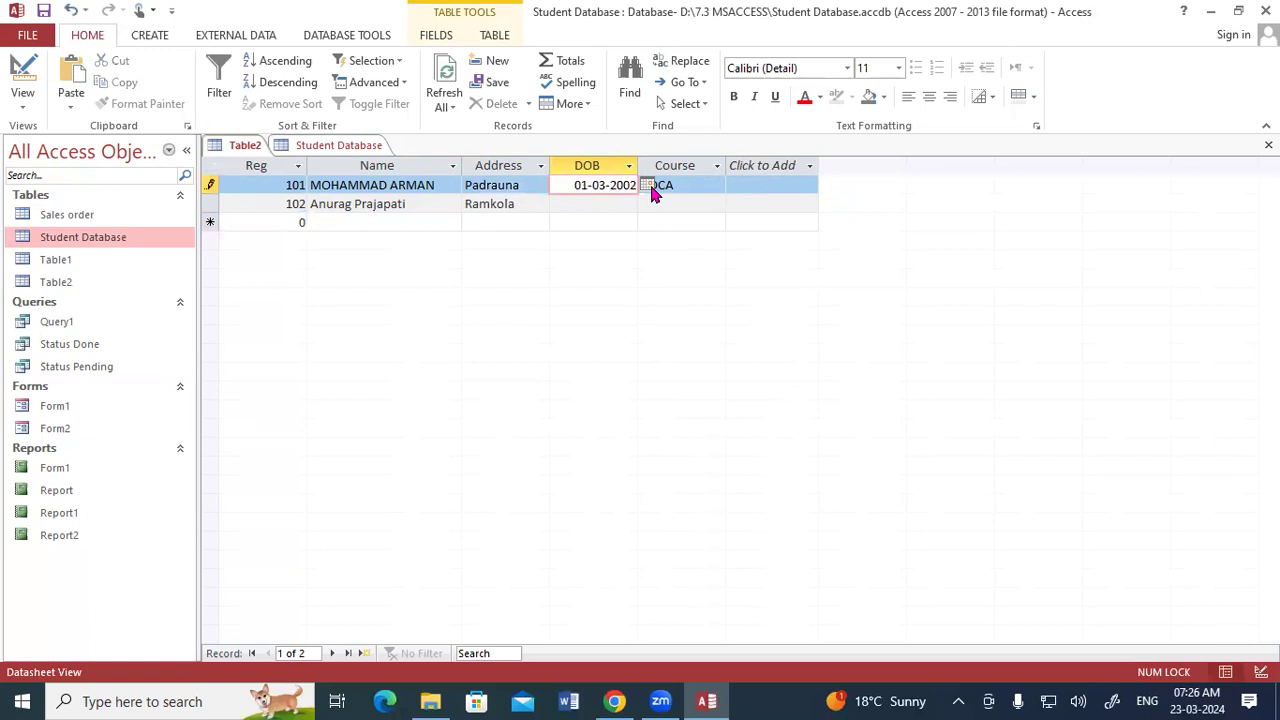
click(605, 222)
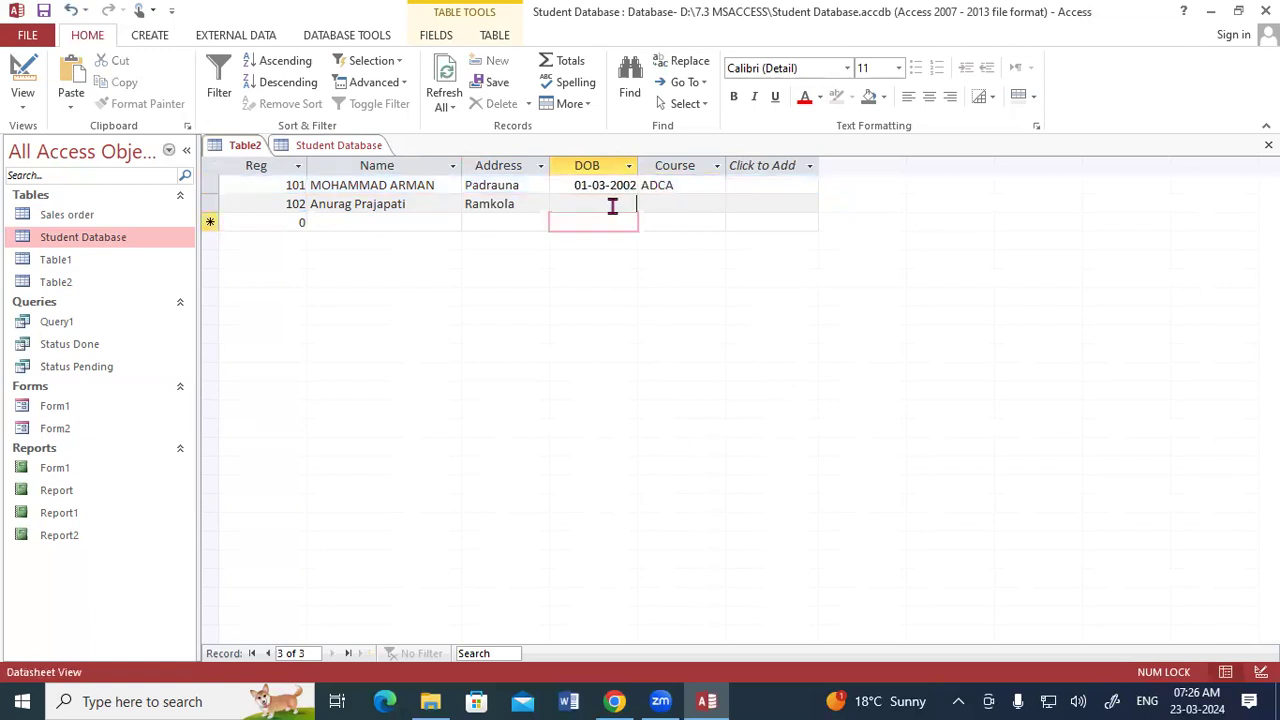
- Enter 01-01-2003 as the second record's DOB and choose DCA as its Course
click(612, 205)
text(01-01-2003)
key(Tab)
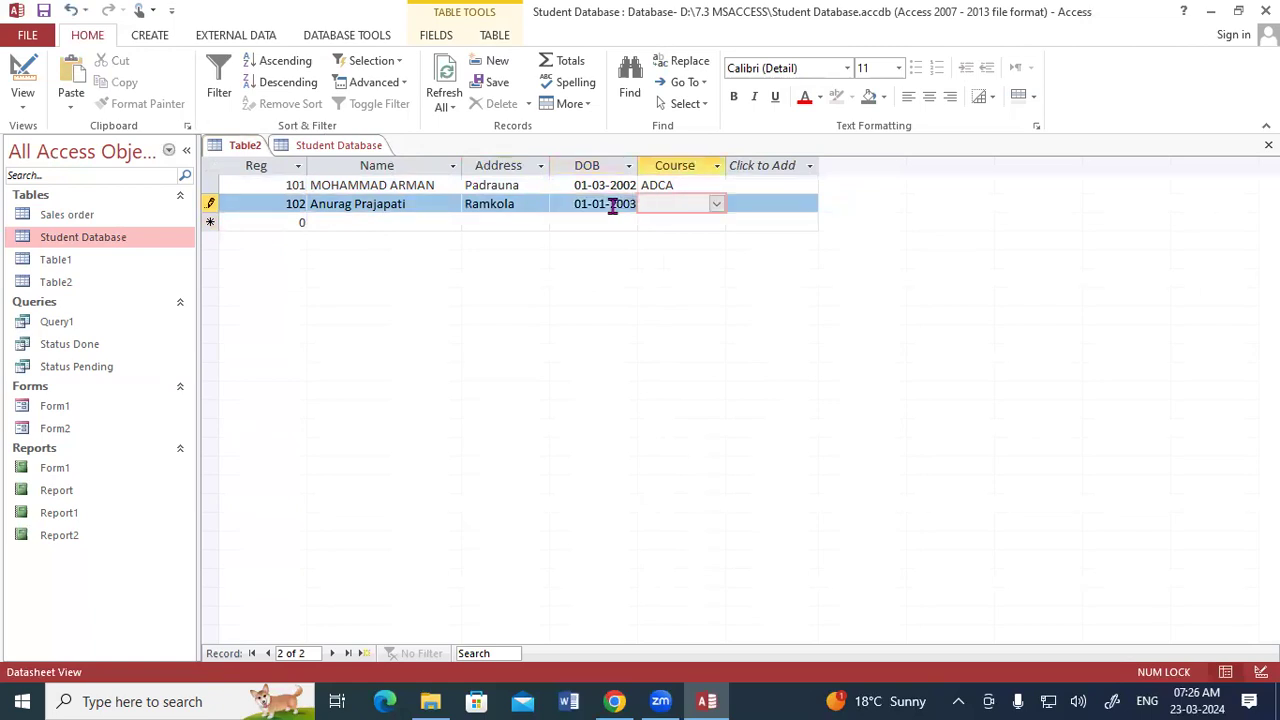
click(717, 205)
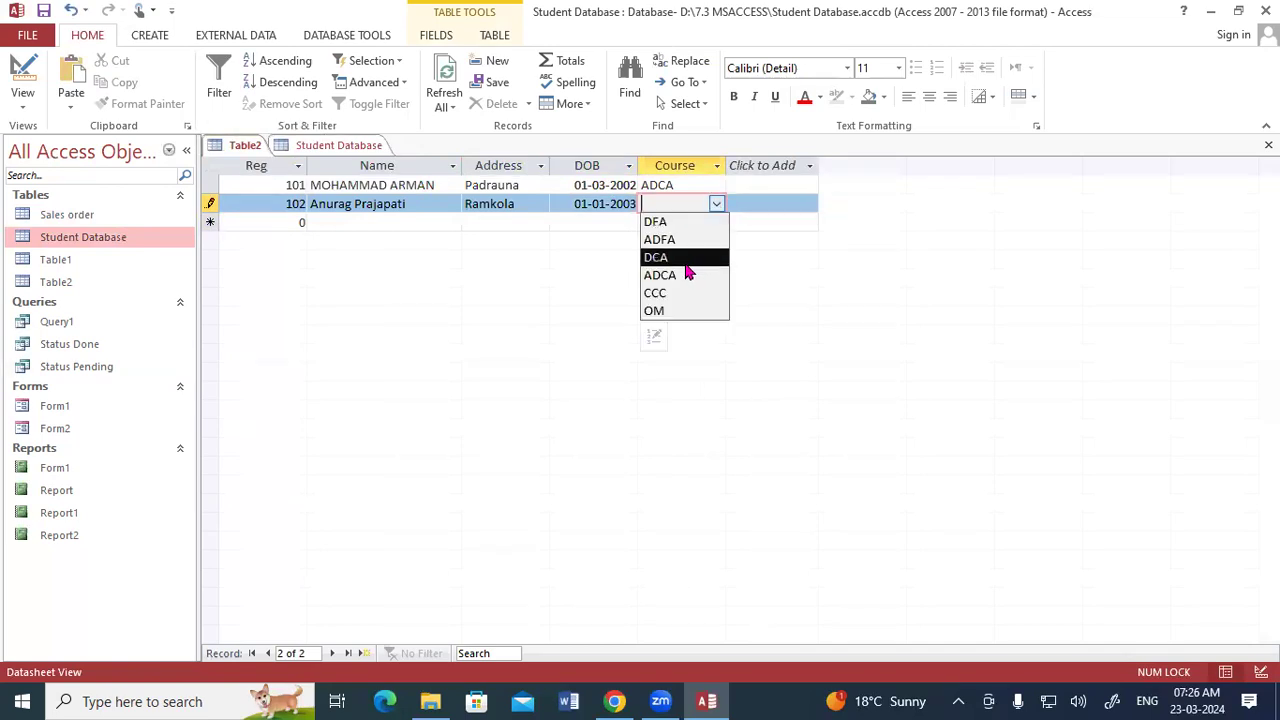
click(681, 259)
key(Tab)
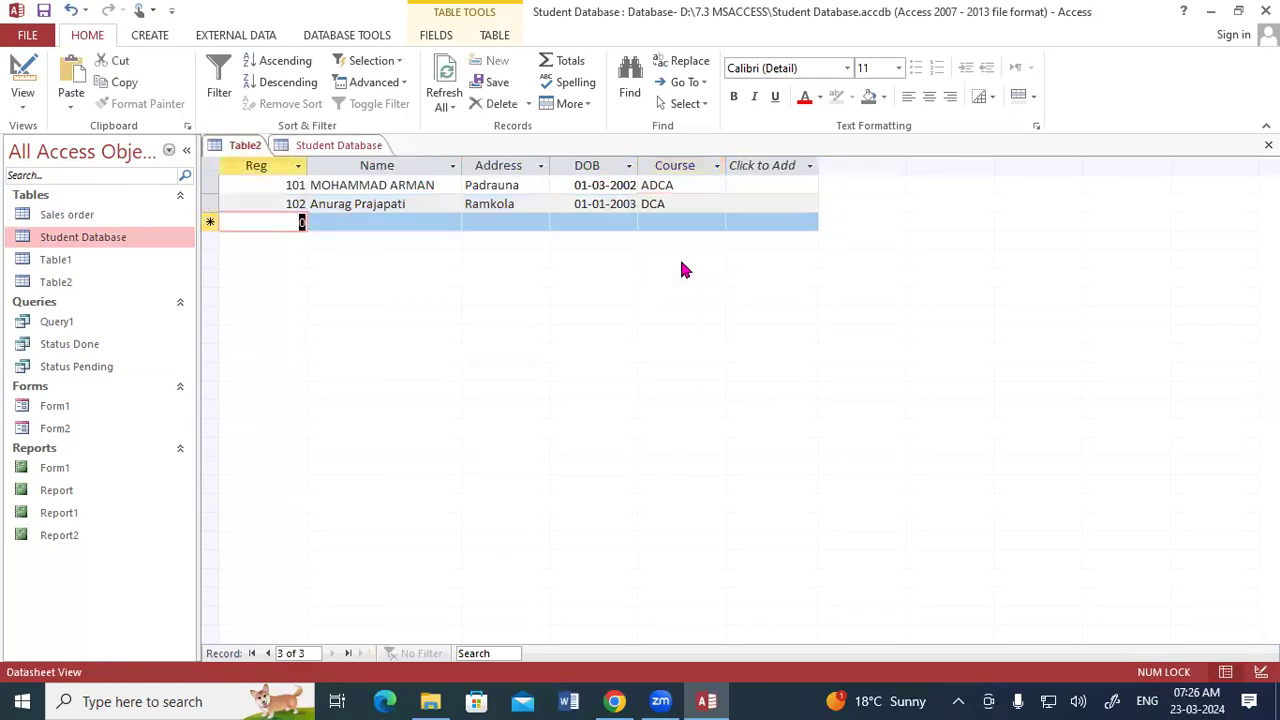
- Start a third record with Reg 103 and paste the third student's name copied from the Student Database table
text(103)
key(Tab)
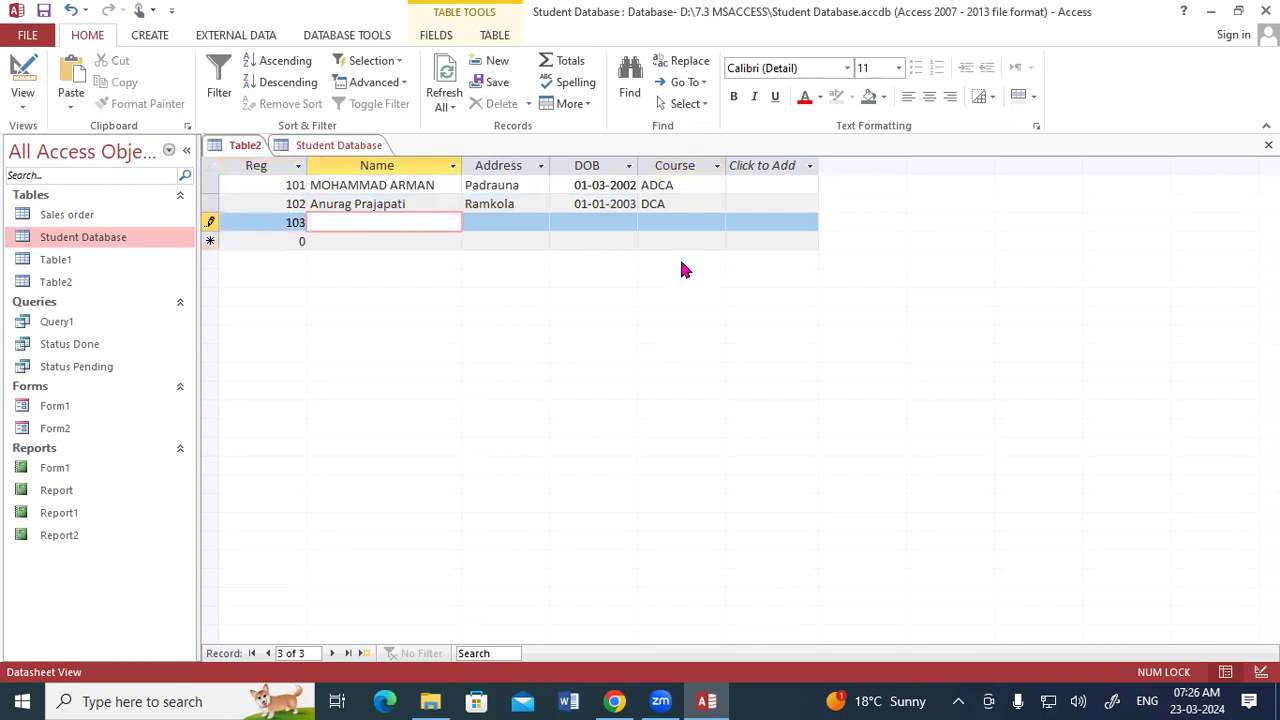
click(350, 147)
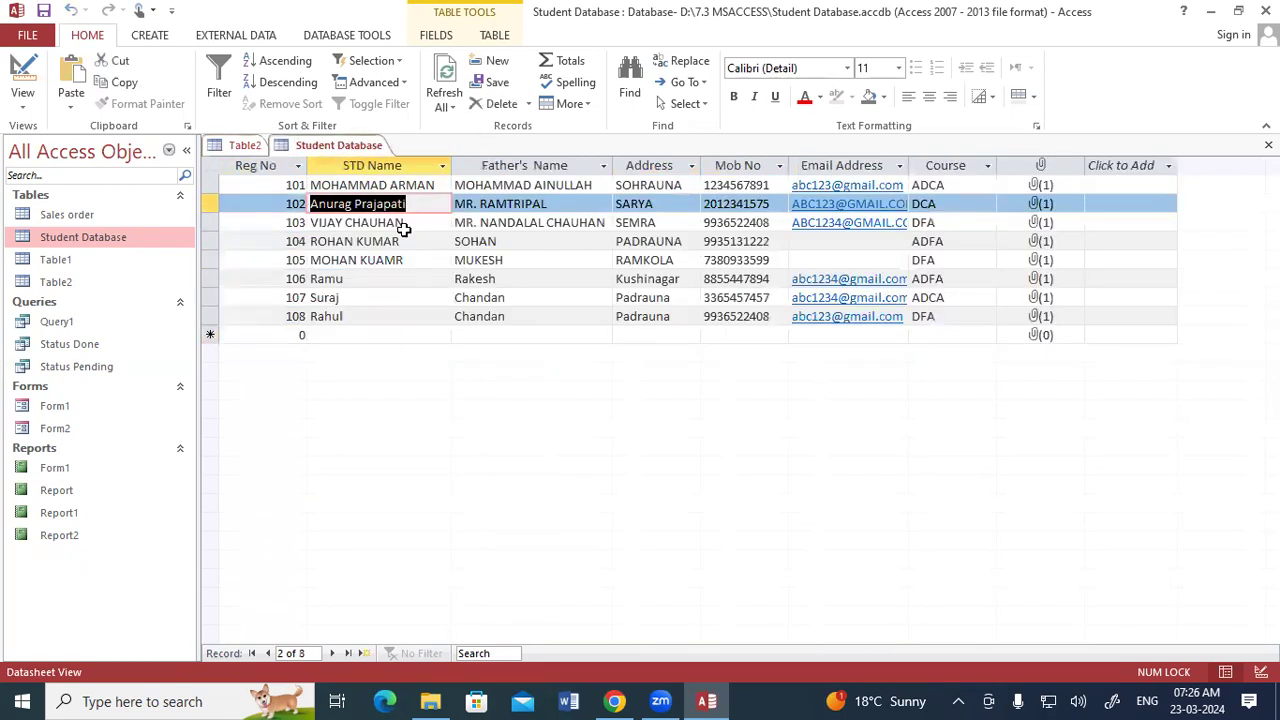
key(Down)
key(ctrl+c)
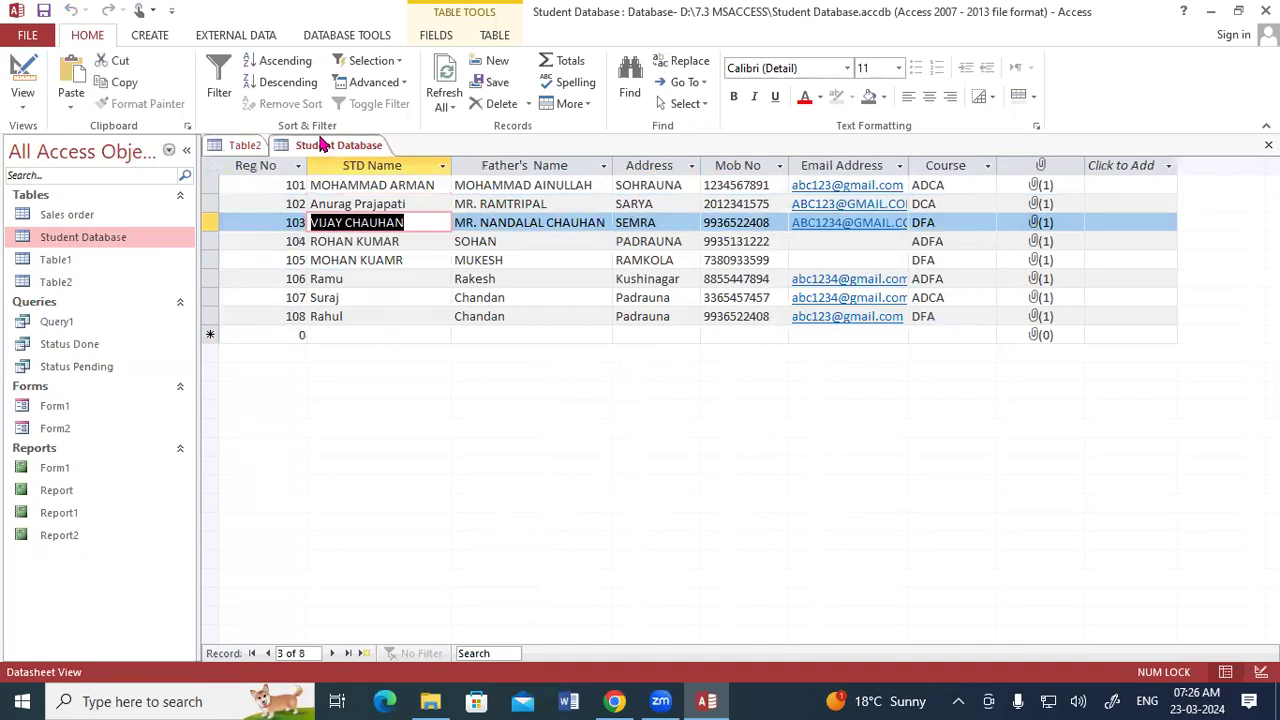
click(250, 145)
key(ctrl+v)
key(Tab)
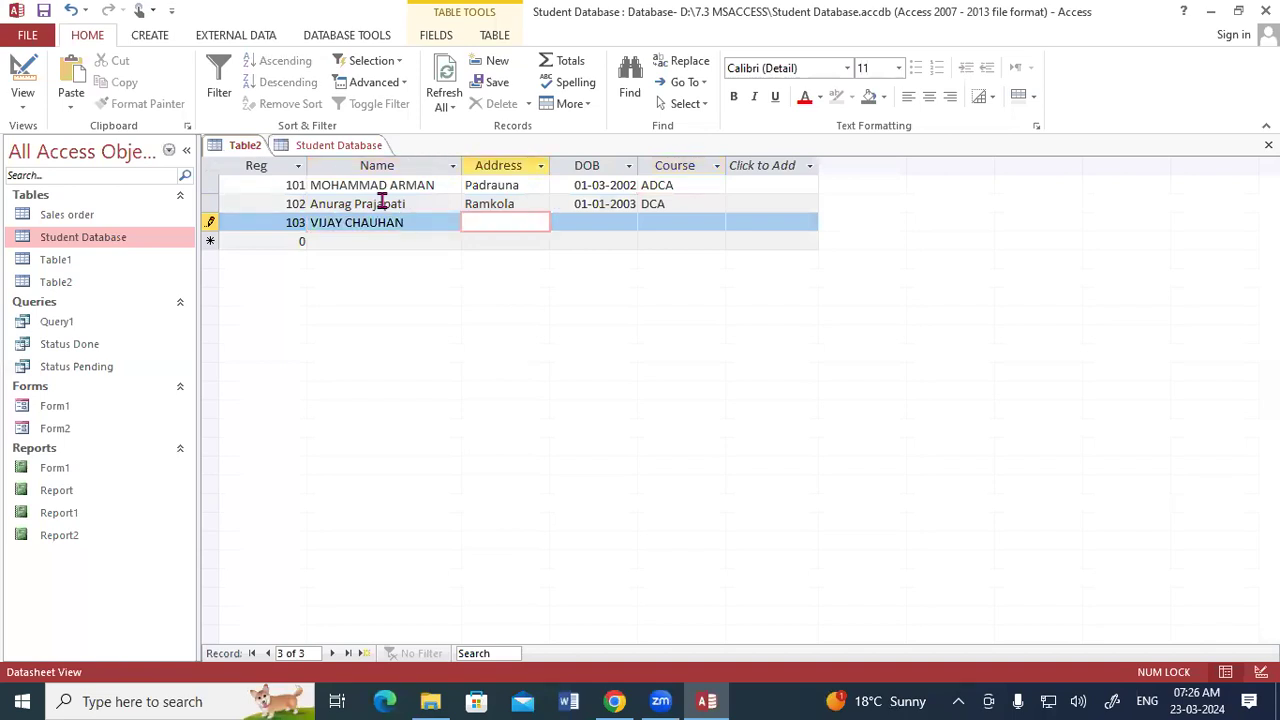
text(Padrauna)
key(Tab)
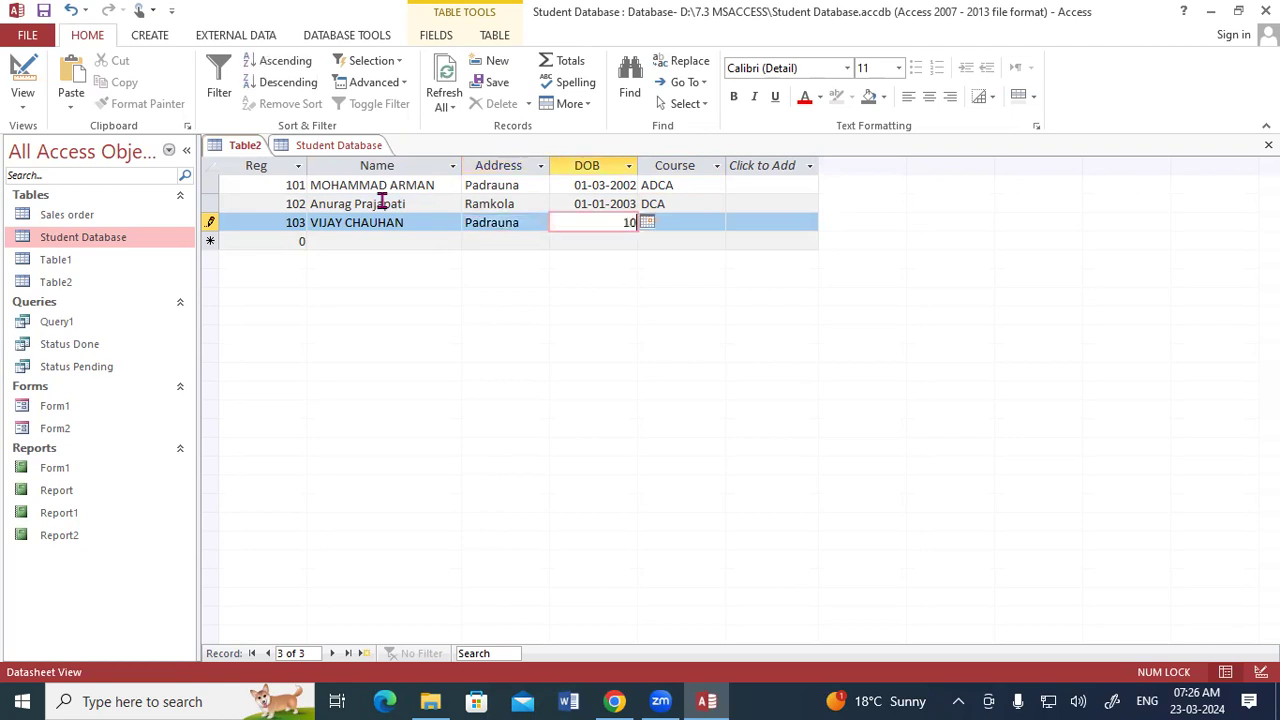
text(10-02-2002)
key(Tab)
text(adca)
key(Tab)
- Start a fourth record with Reg 104 and paste the fourth student's name copied from the Student Database table
text(104)
key(Tab)
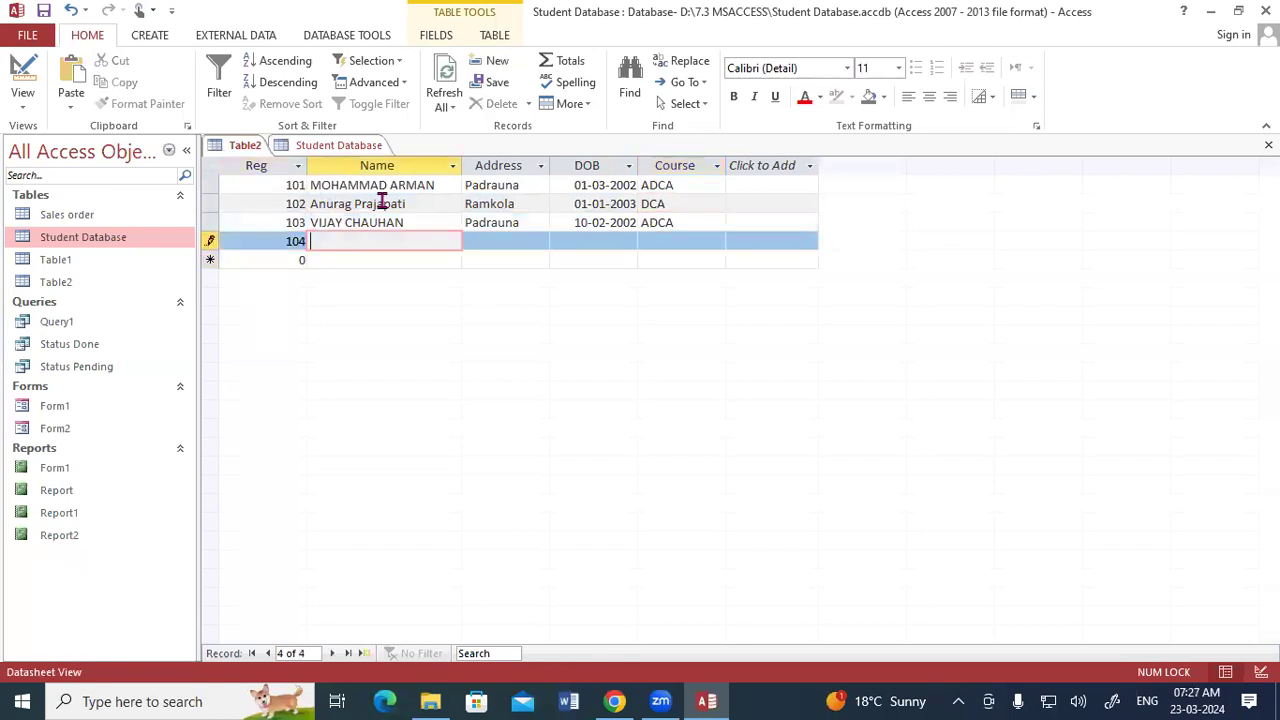
click(327, 148)
drag(400, 243, 311, 242)
key(ctrl+c)
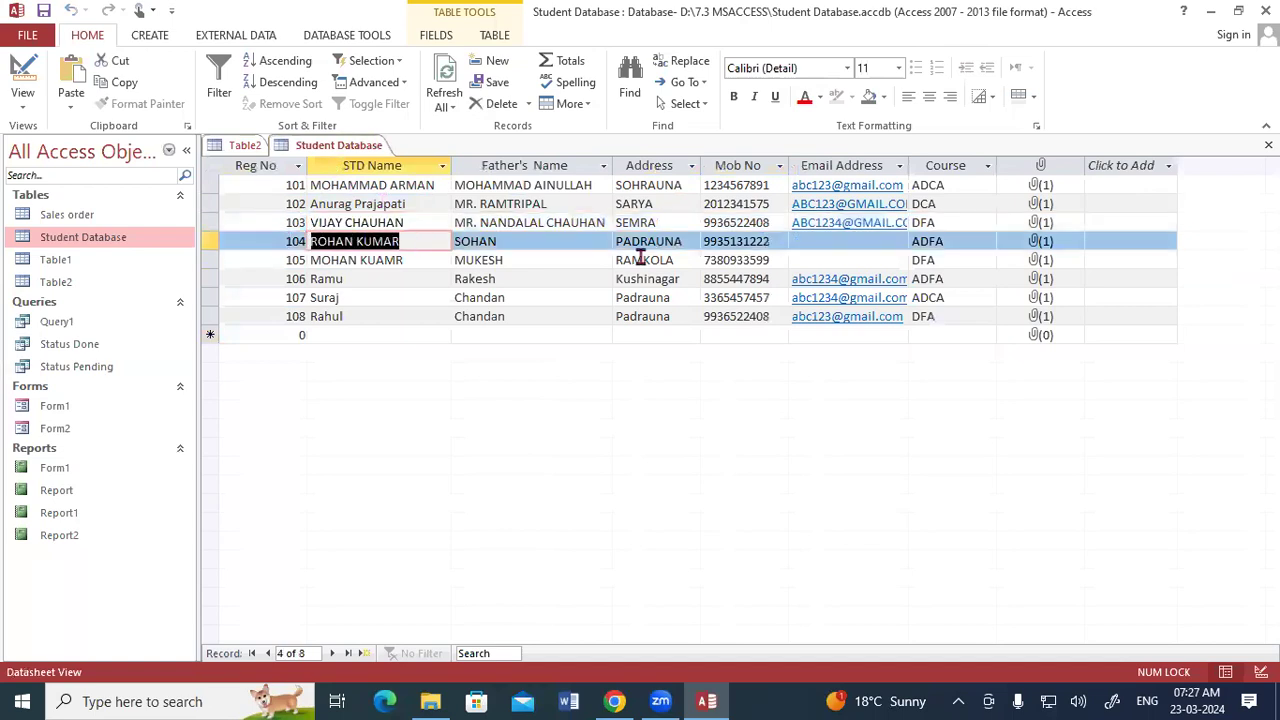
click(265, 152)
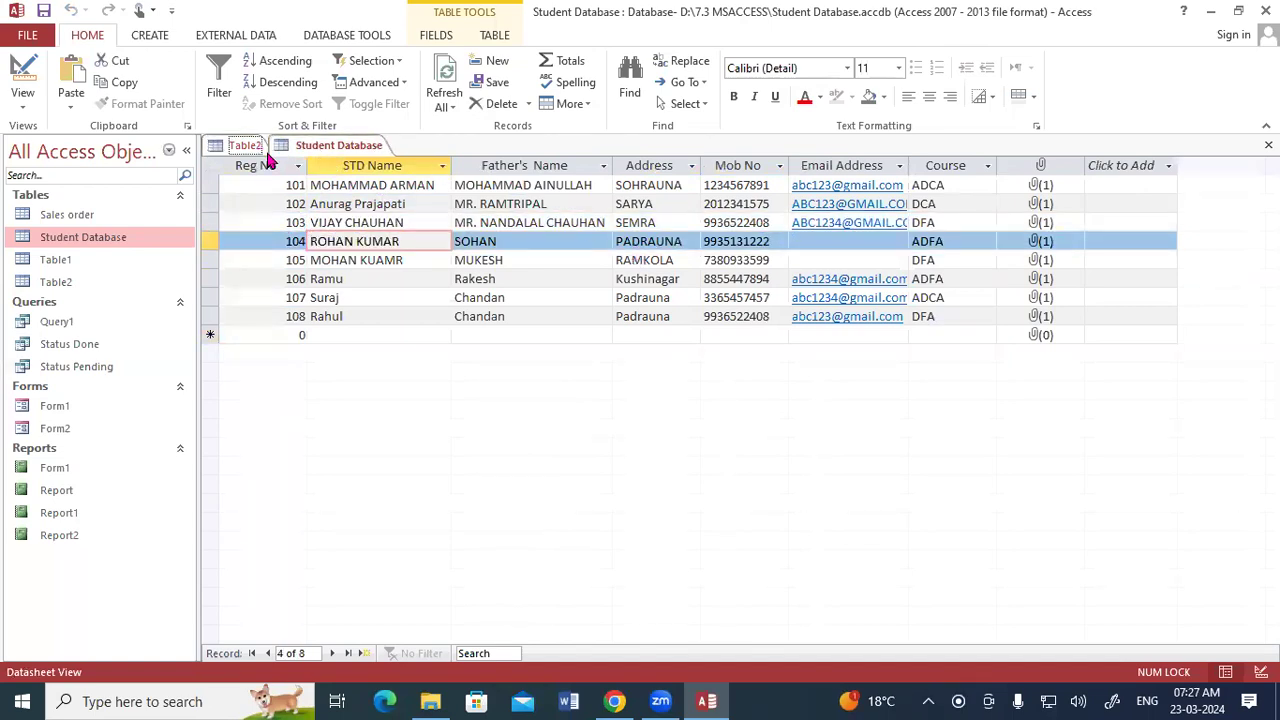
key(ctrl+v)
key(Tab)
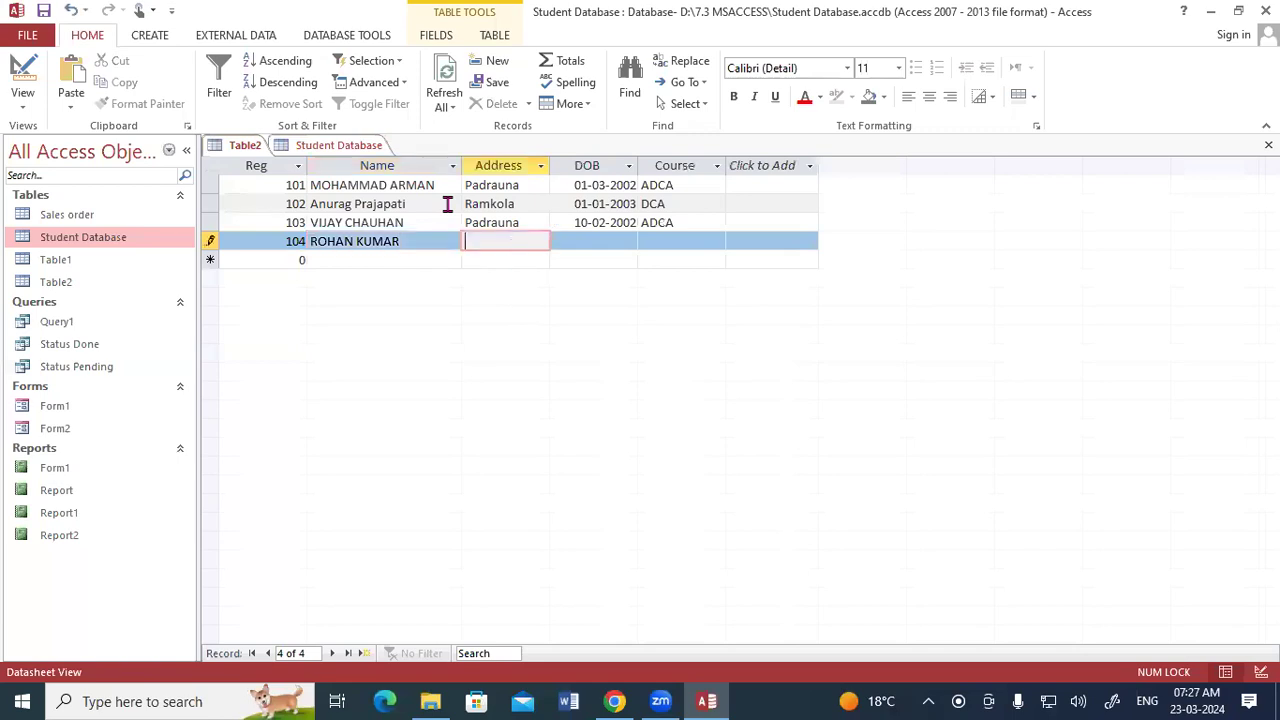
- Fill the fourth record with Address Kushinagar, DOB 10-02-2001 and Course DCA
text(Kushinagar)
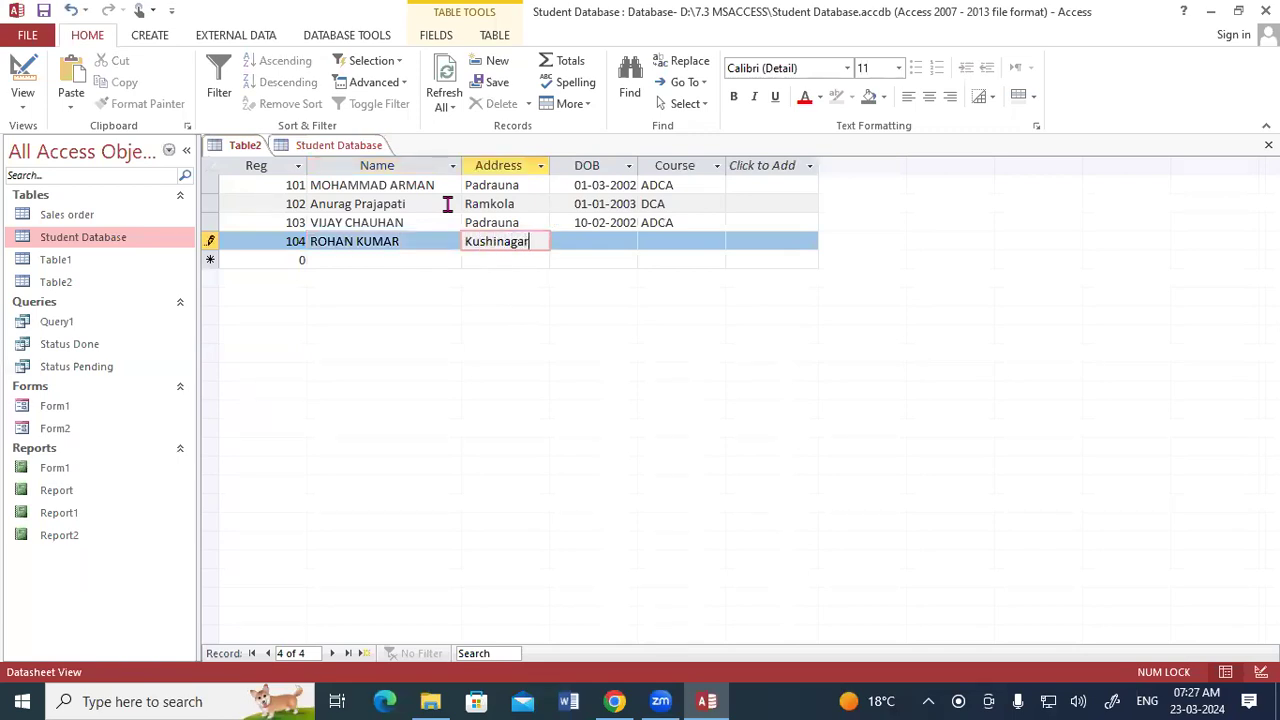
key(Tab)
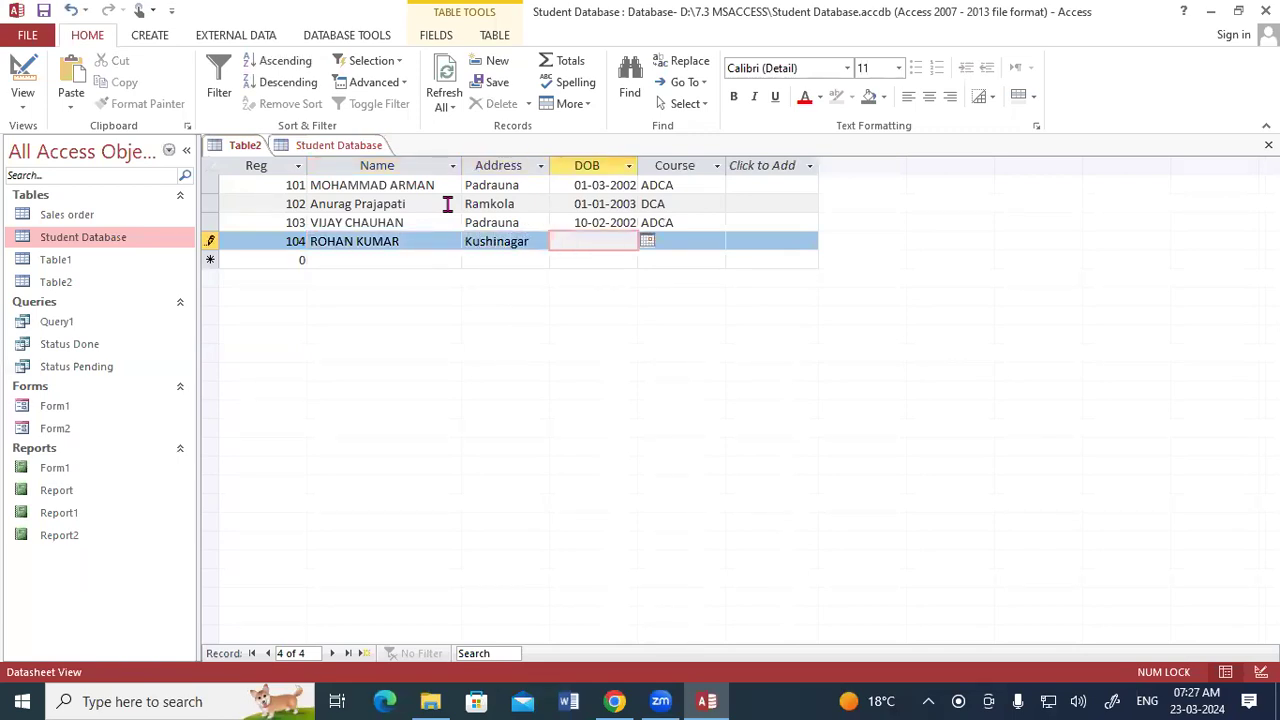
text(10-02-2001)
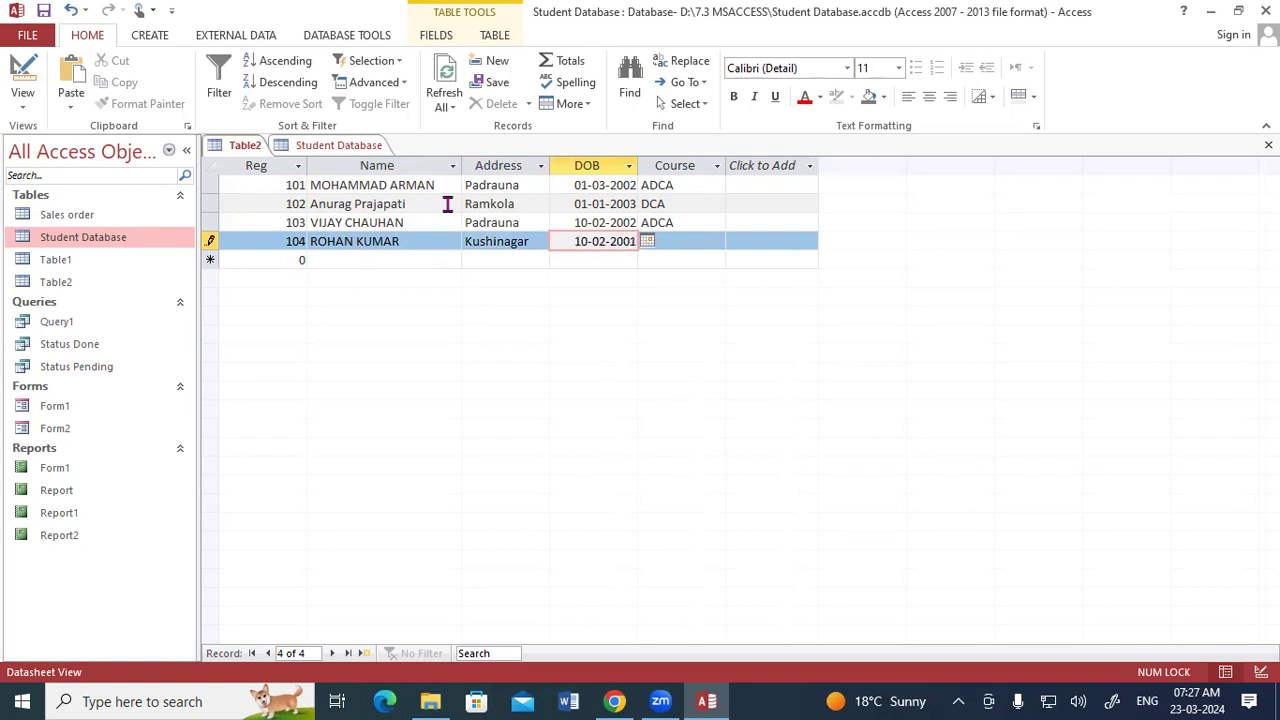
key(Tab)
text(dc)
key(Tab)
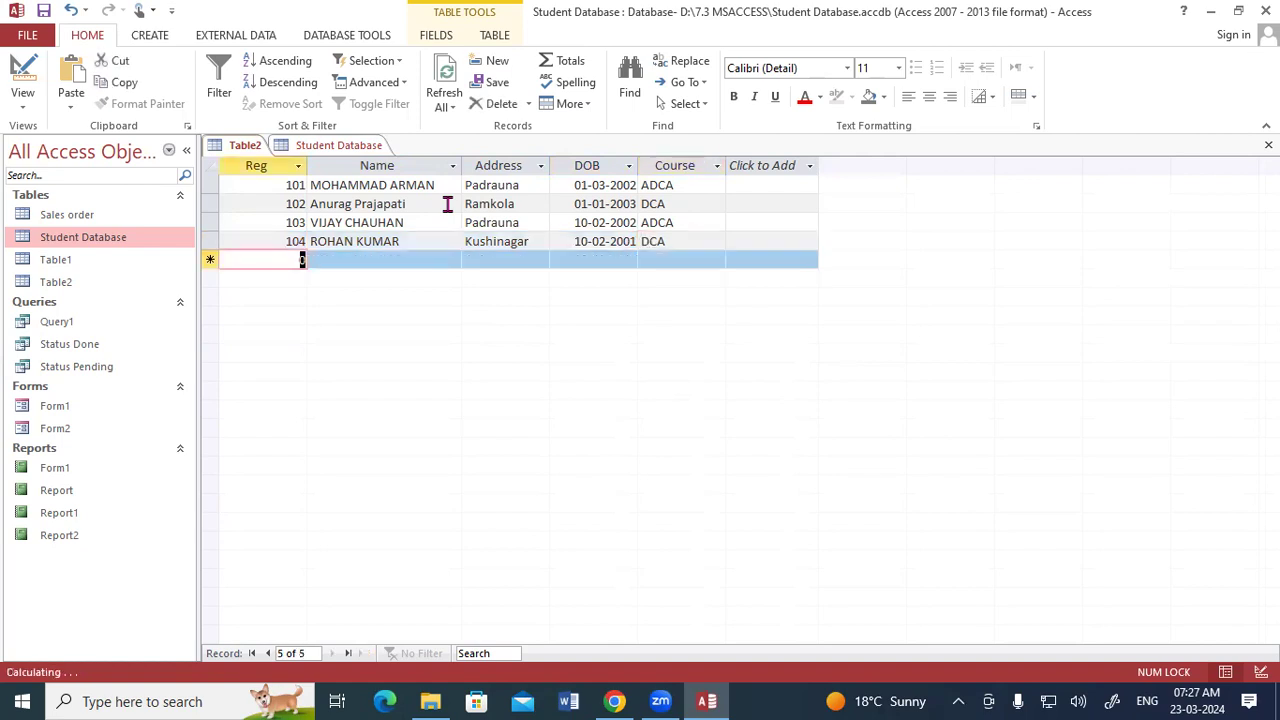
- Start a fifth record with Reg 105 and enter the fifth student's name in capitals
text(105)
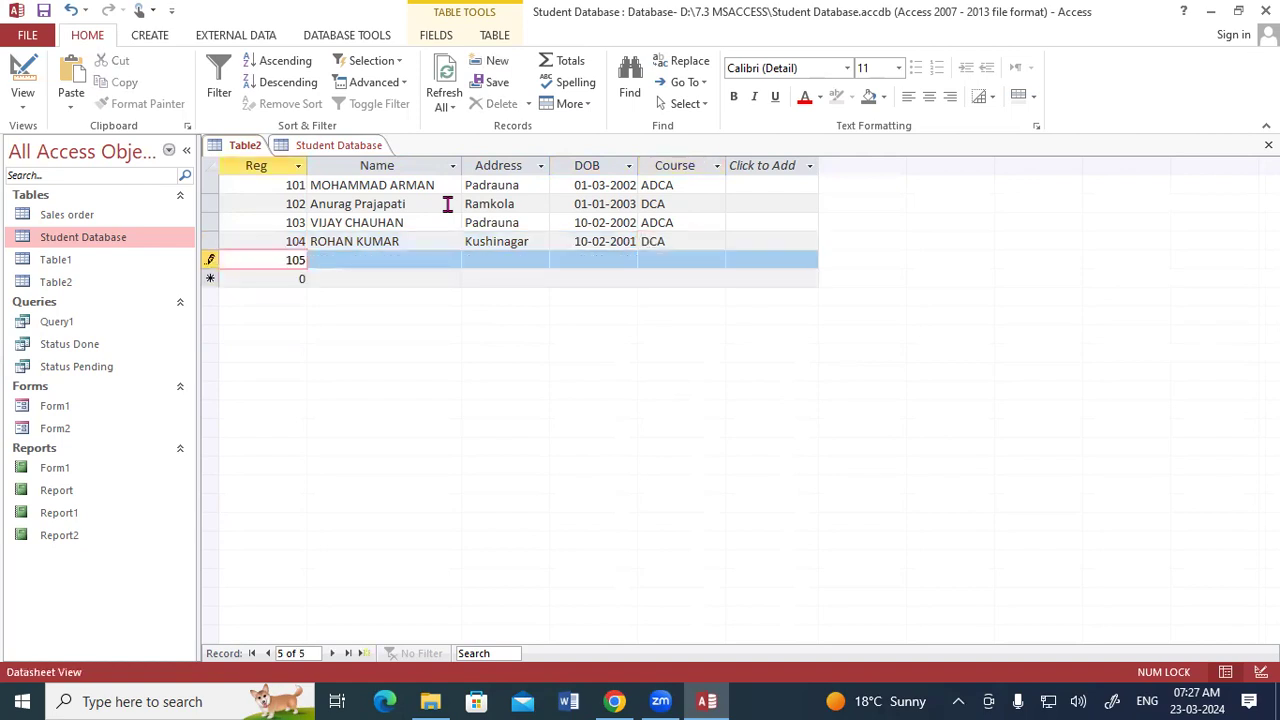
key(Tab)
key(Caps_Lock)
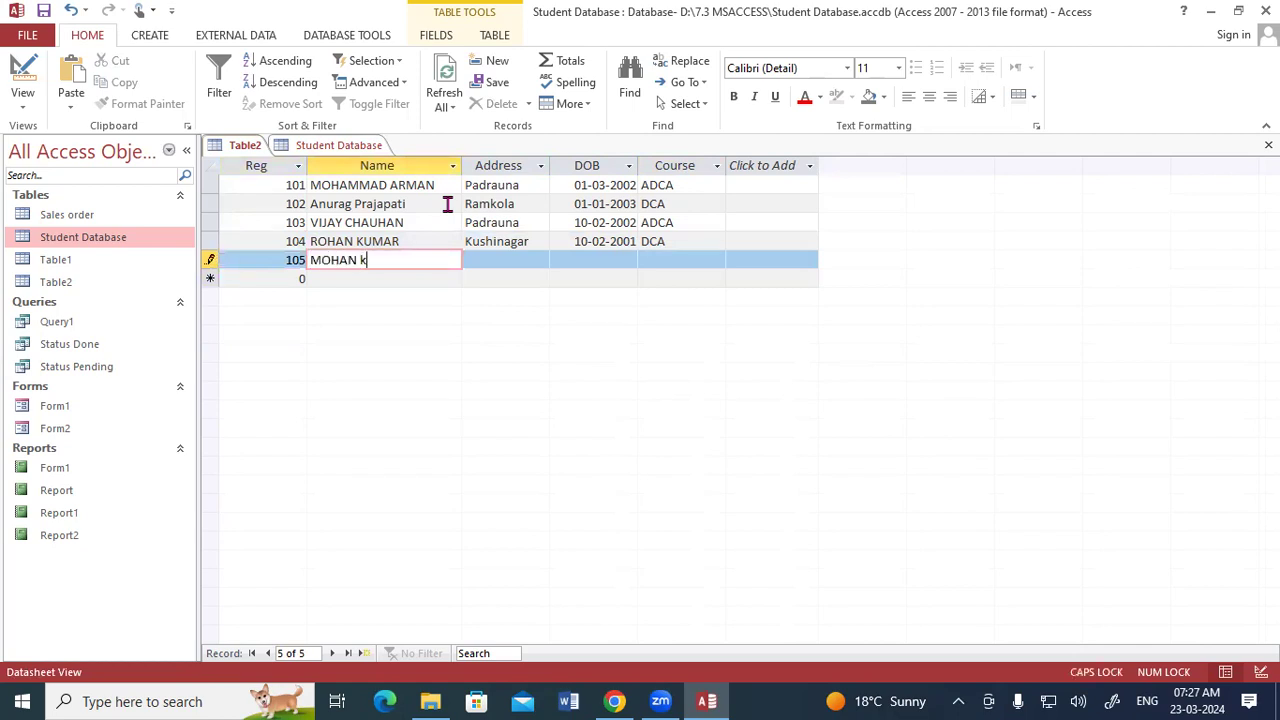
key(Tab)
key(Caps_Lock)
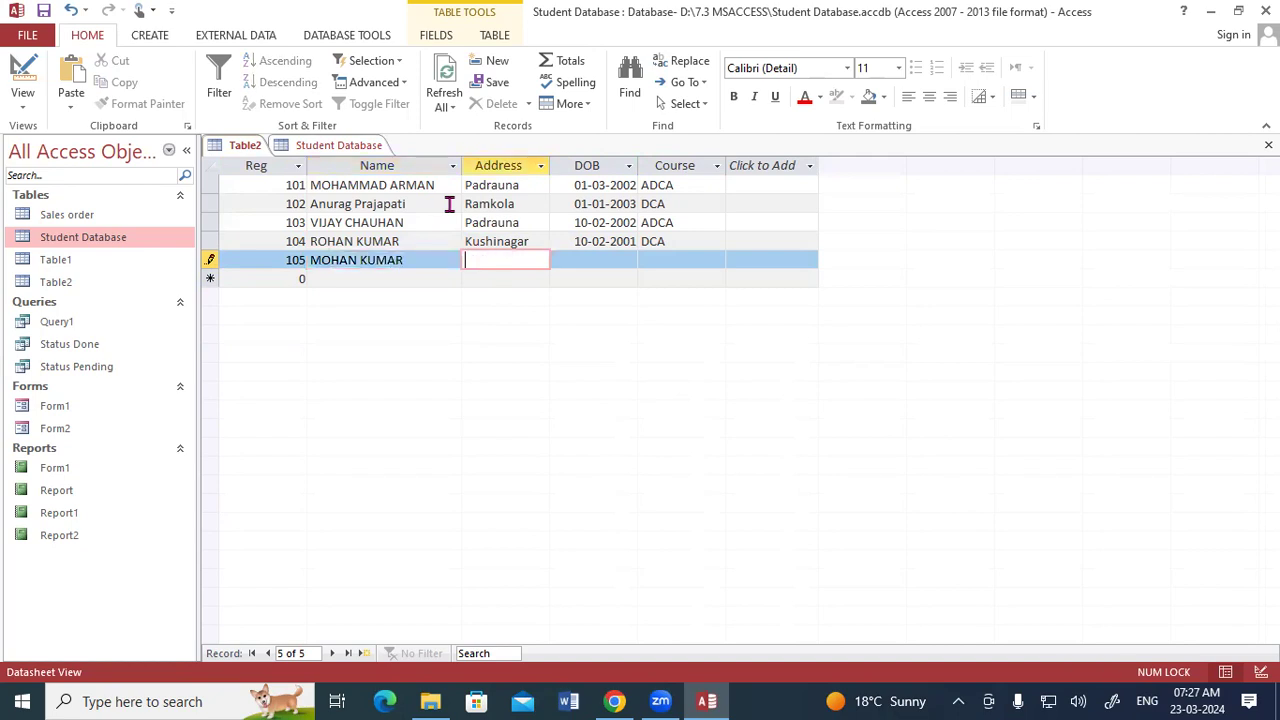
- Fill the fifth record with Address Padrauna, DOB 02-10-2003 and Course ADFA
click(505, 258)
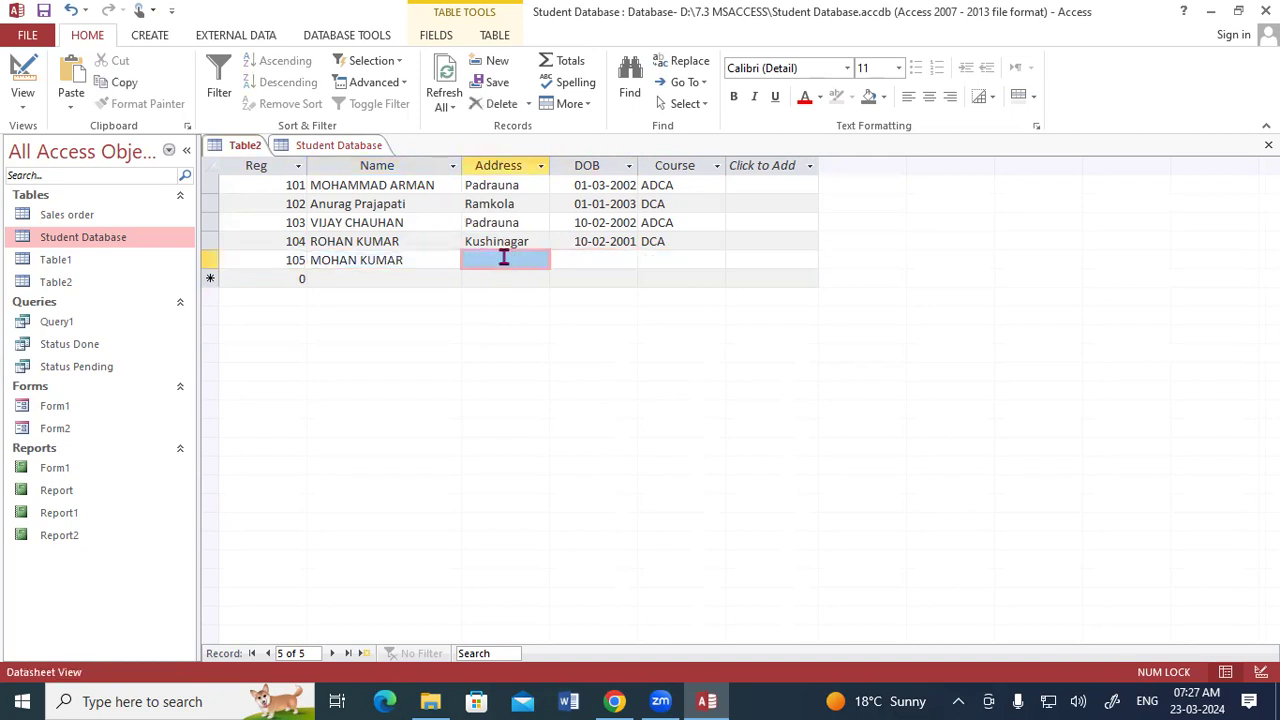
click(504, 257)
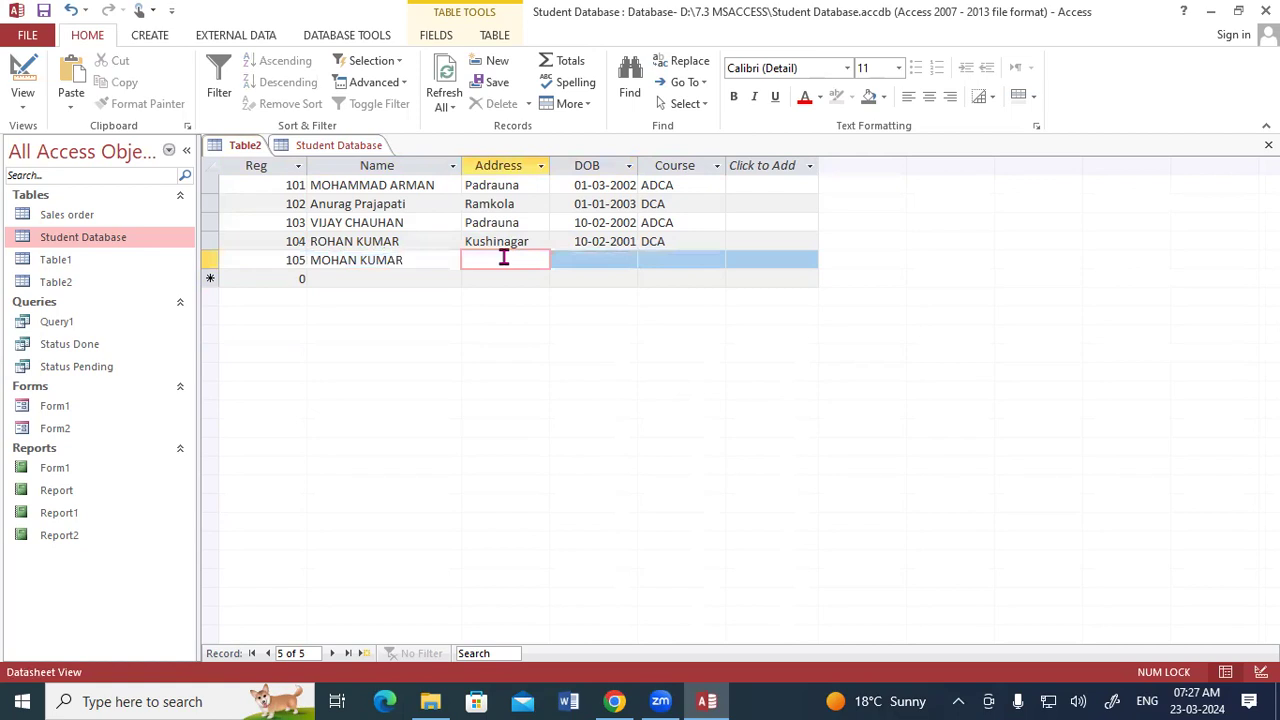
text(Padrauna)
key(Tab)
text(02-10-2003)
key(Tab)
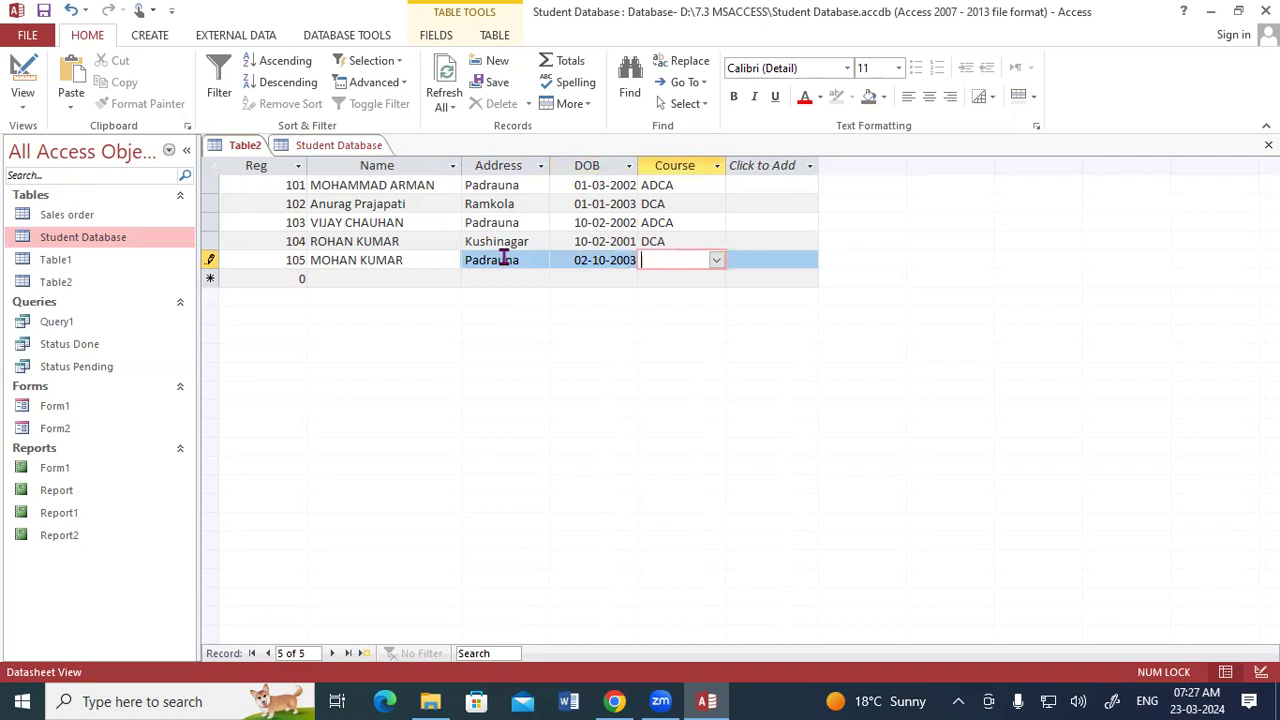
text(a)
key(Tab)
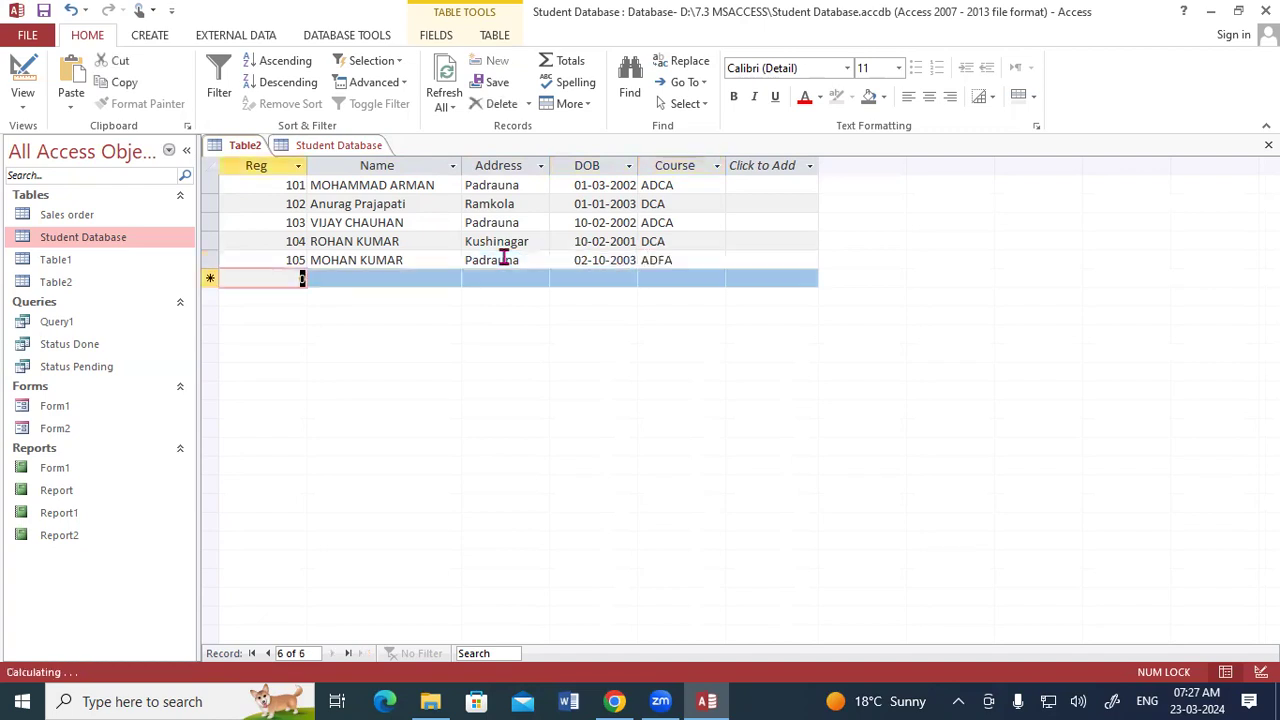
- Start a sixth record with Reg 106 and paste the sixth student's name copied from the Student Database table
text(106)
key(Tab)
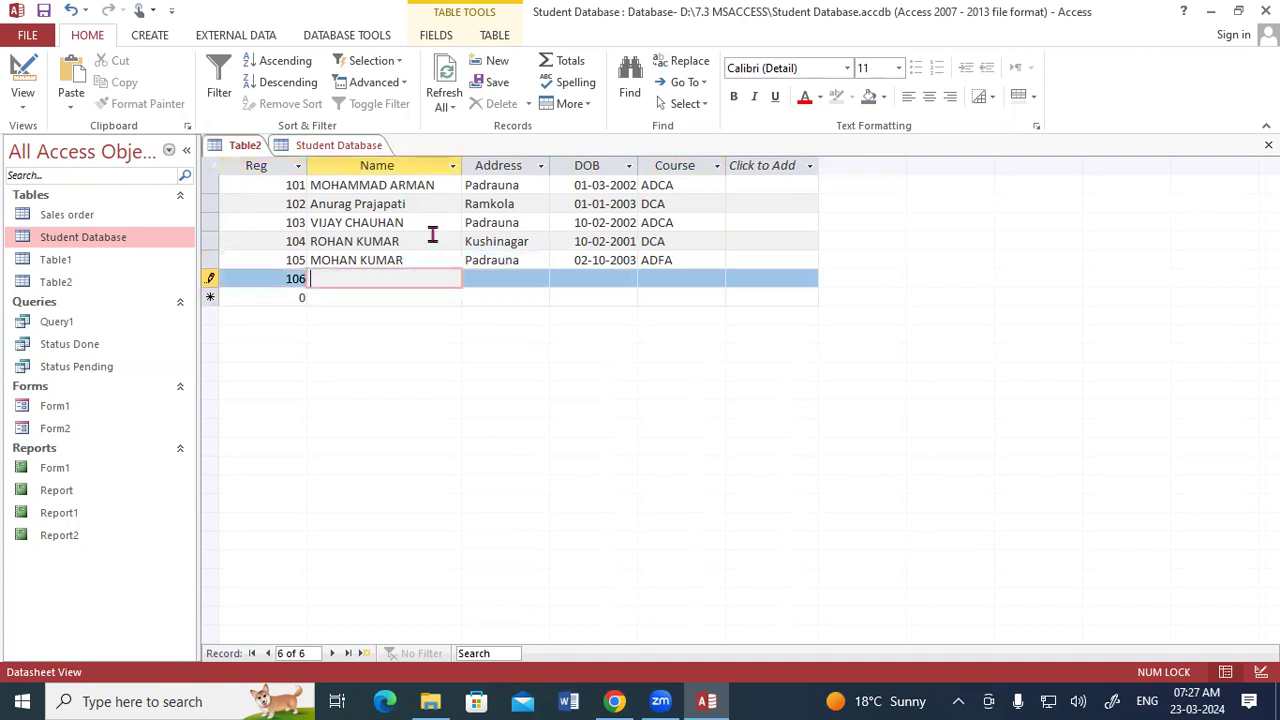
click(338, 145)
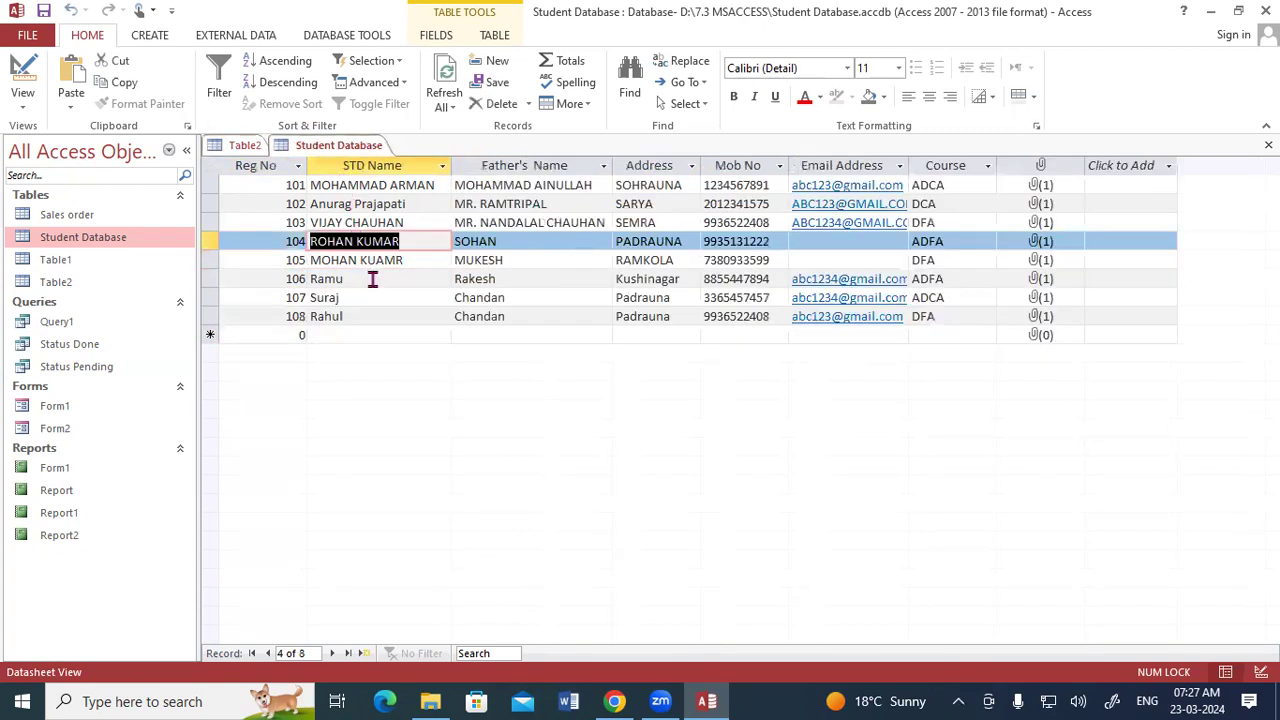
click(310, 279)
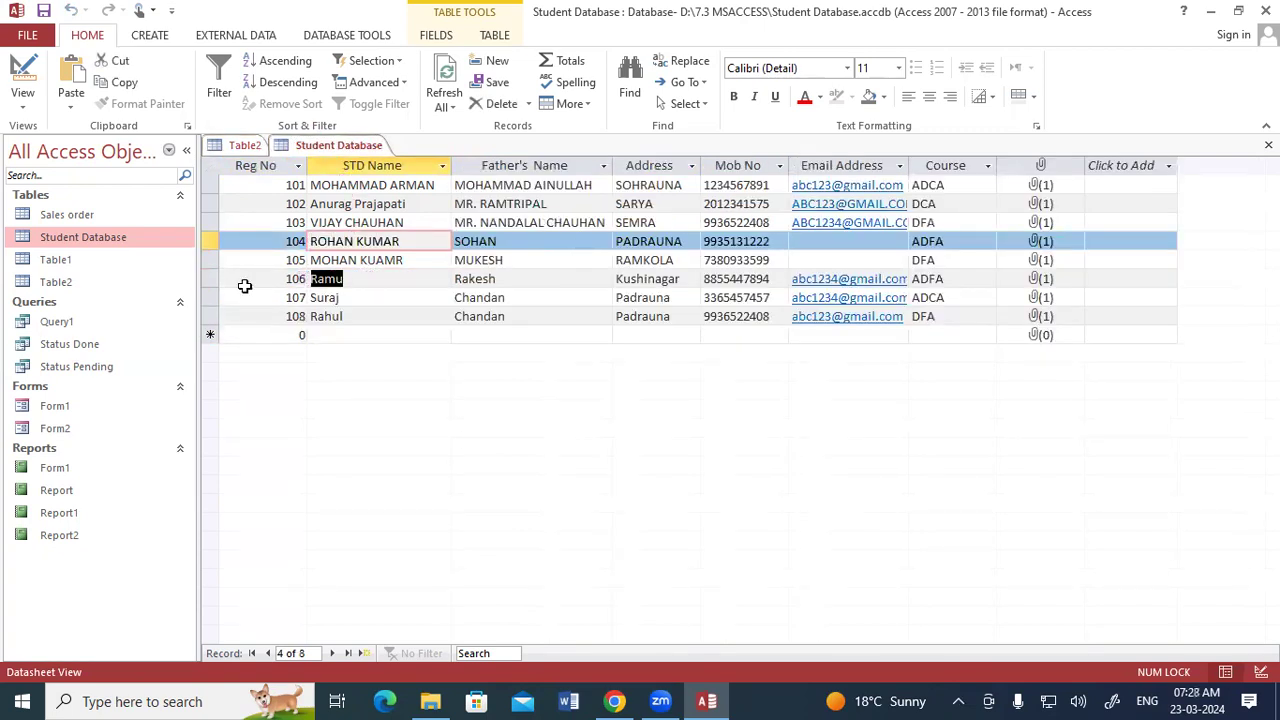
click(241, 147)
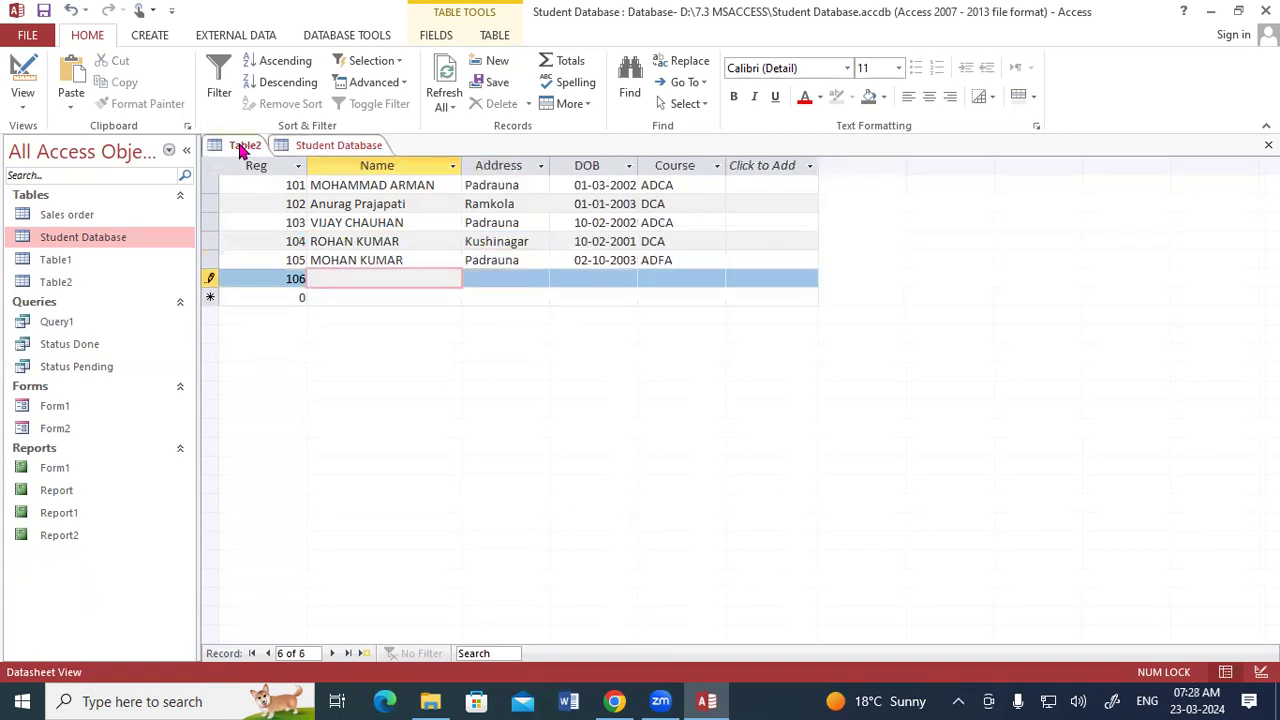
key(Tab)
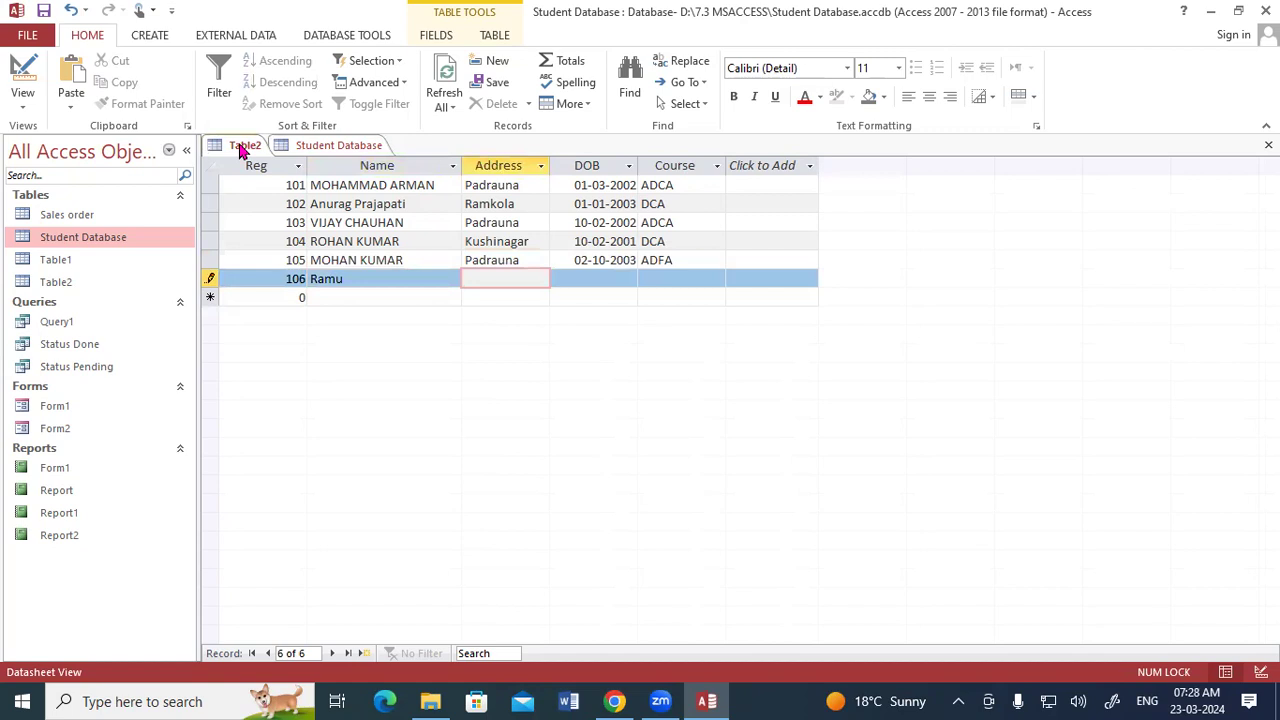
text(Kushinagar)
key(Tab)
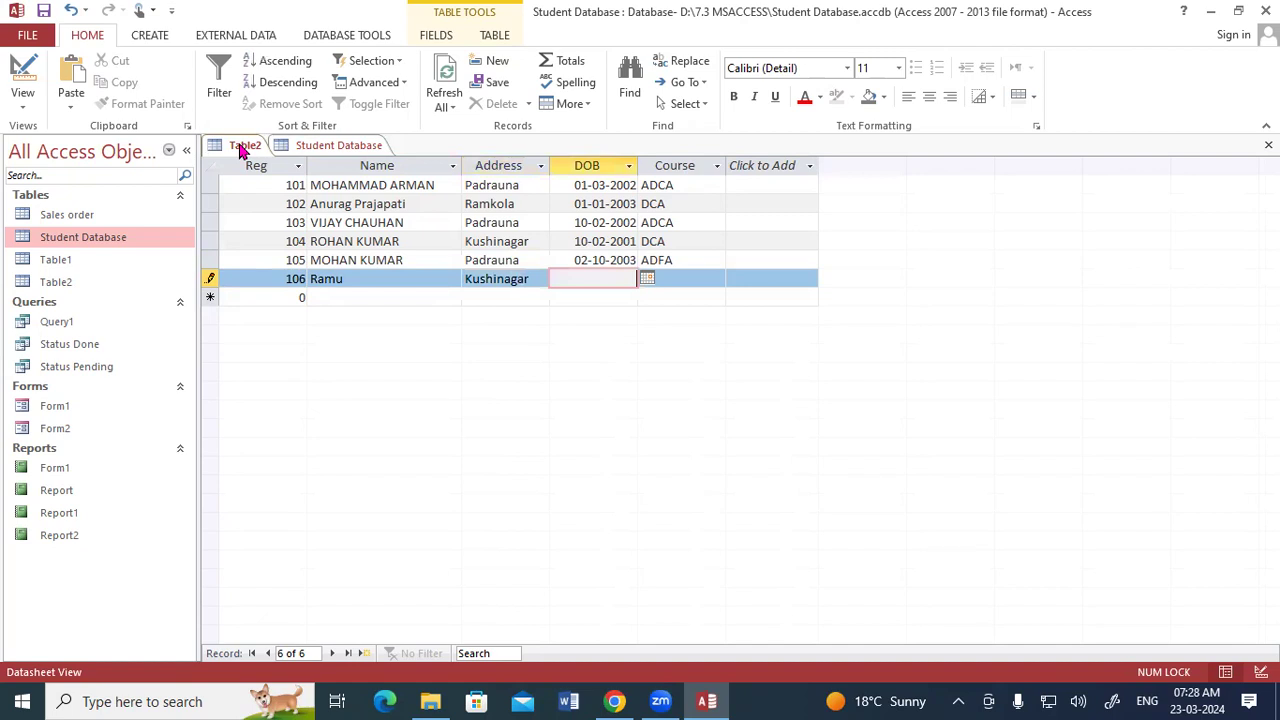
text(10-02-2003)
key(Tab)
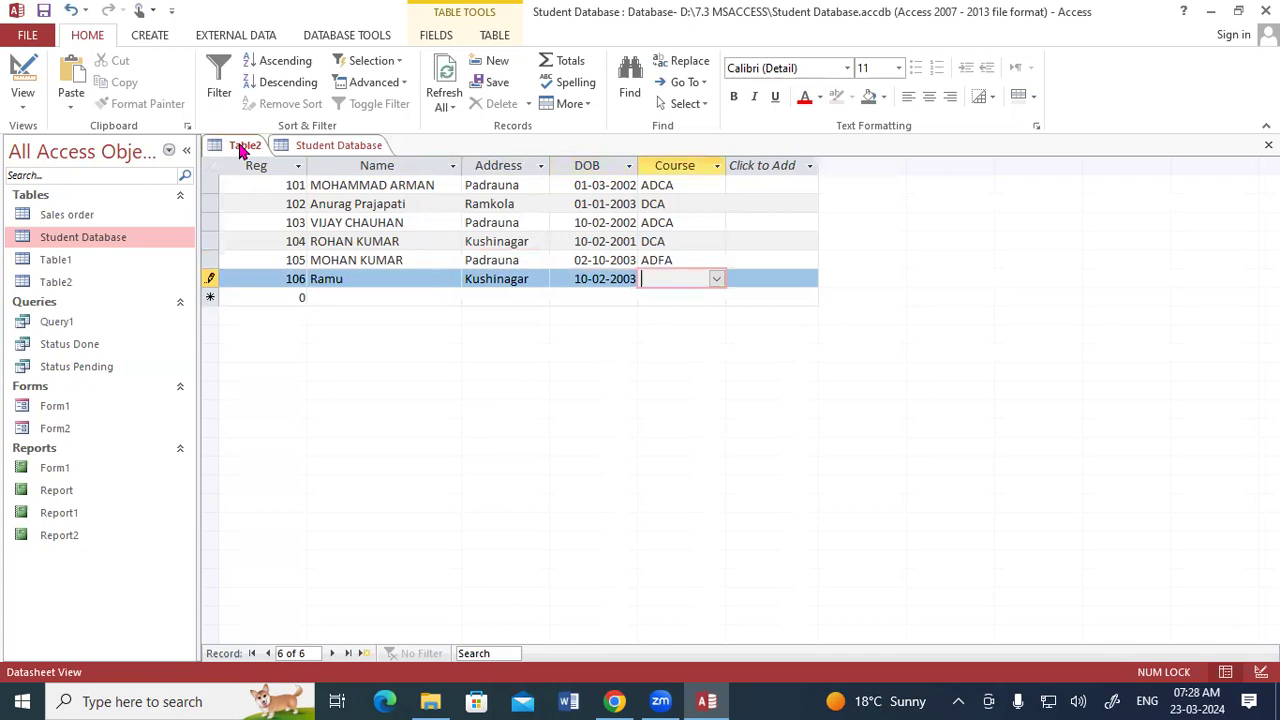
text(dca)
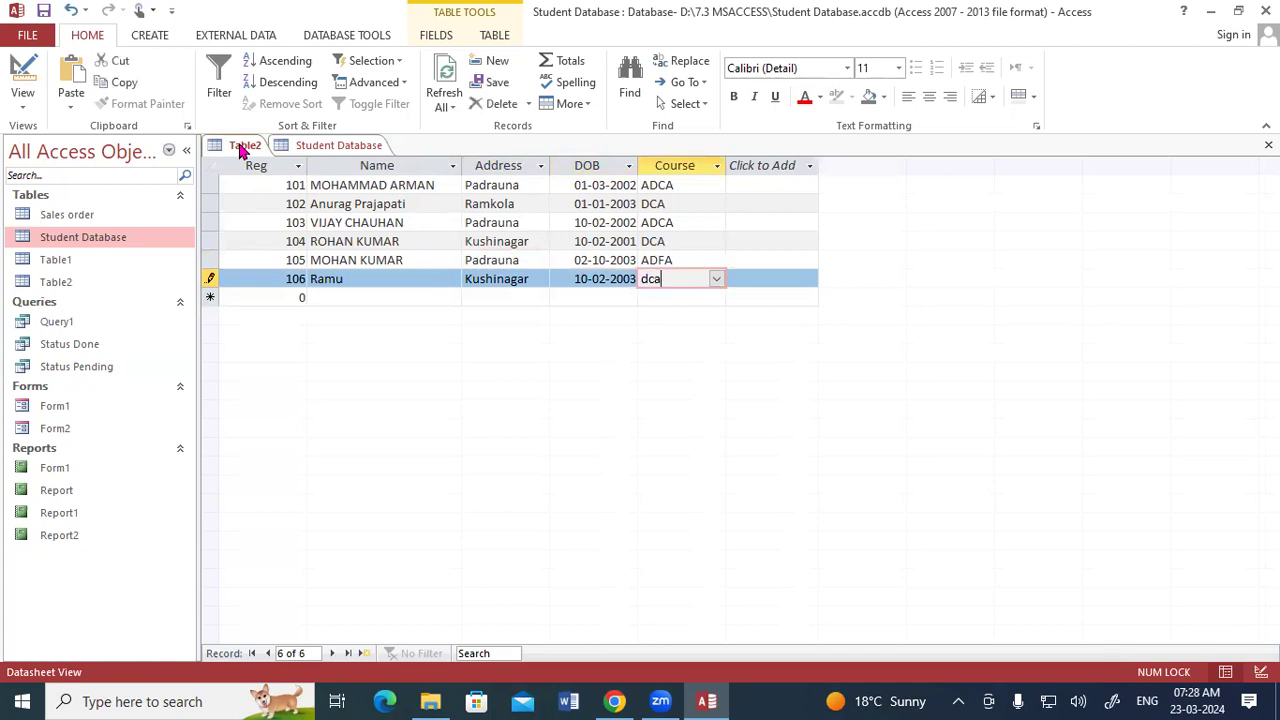
key(Return)
- Start a seventh record with Reg 107 and enter the seventh student's name in capitals
text(107)
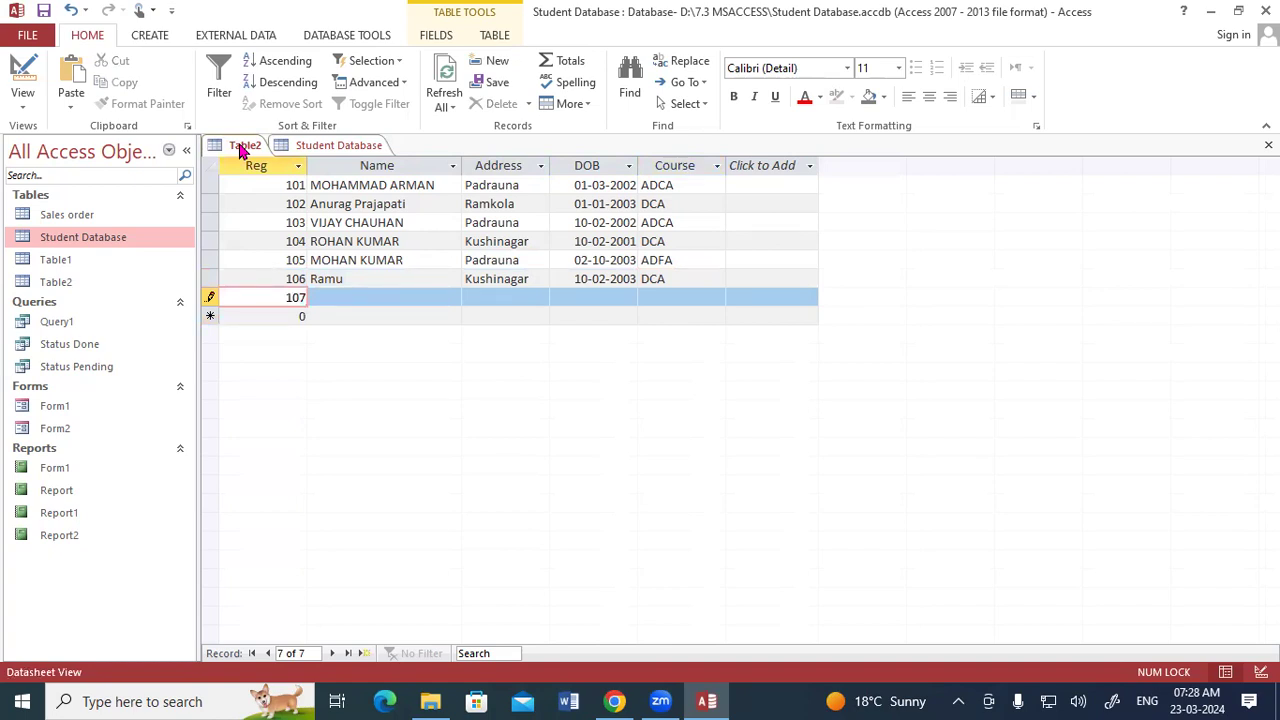
key(Tab)
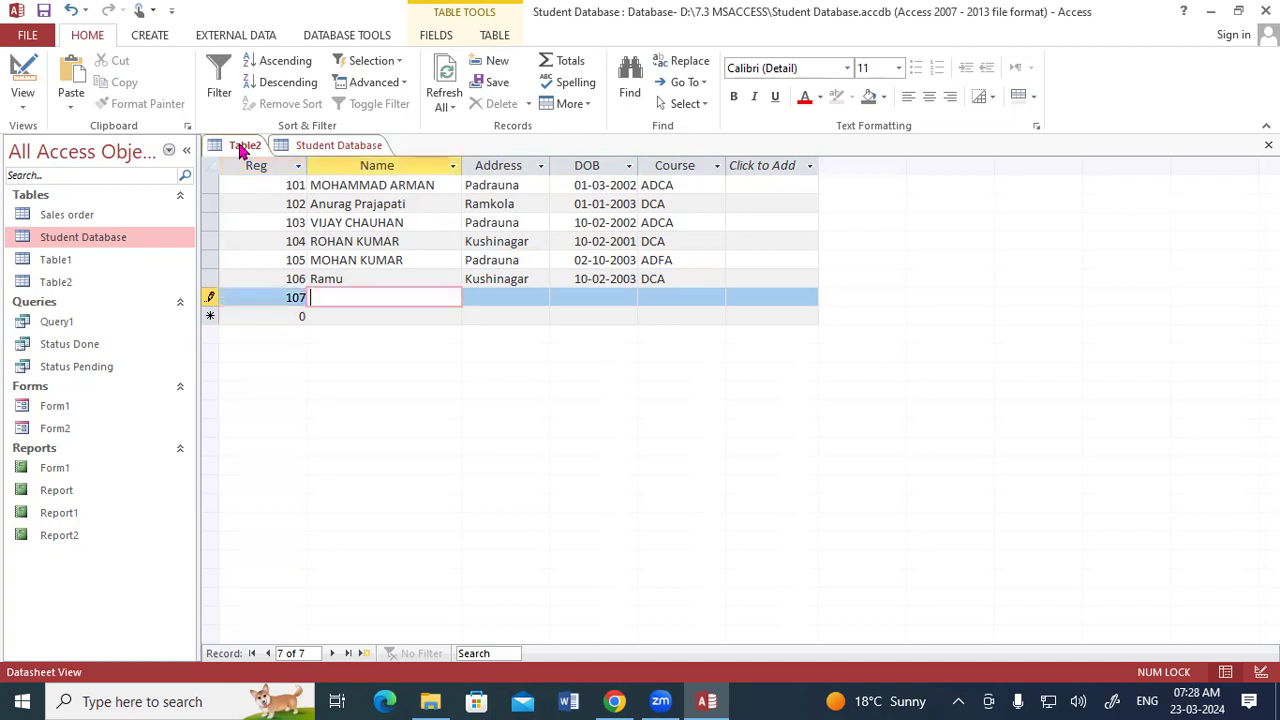
key(Caps_Lock)
text(SURAJ)
key(Tab)
- Fill the seventh record with Address PADRAUNA, DOB 01-06-2006 and Course ADFA
text(PADRAUNA)
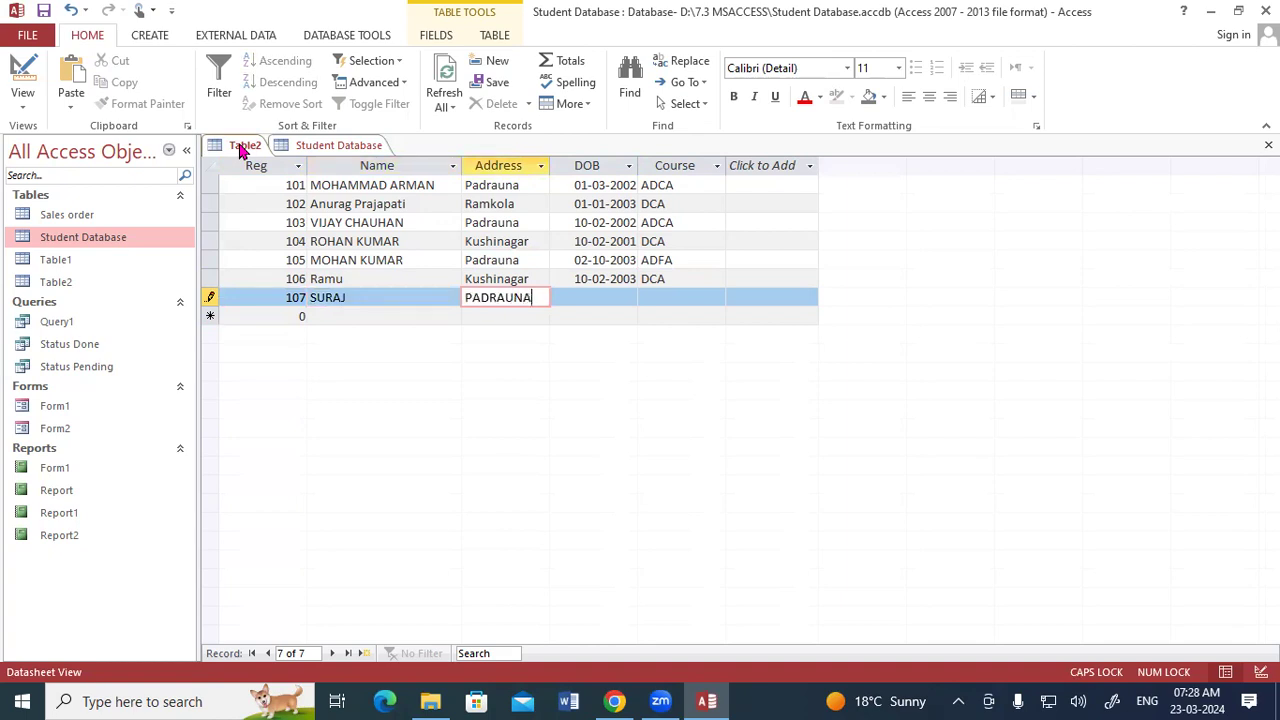
key(Tab)
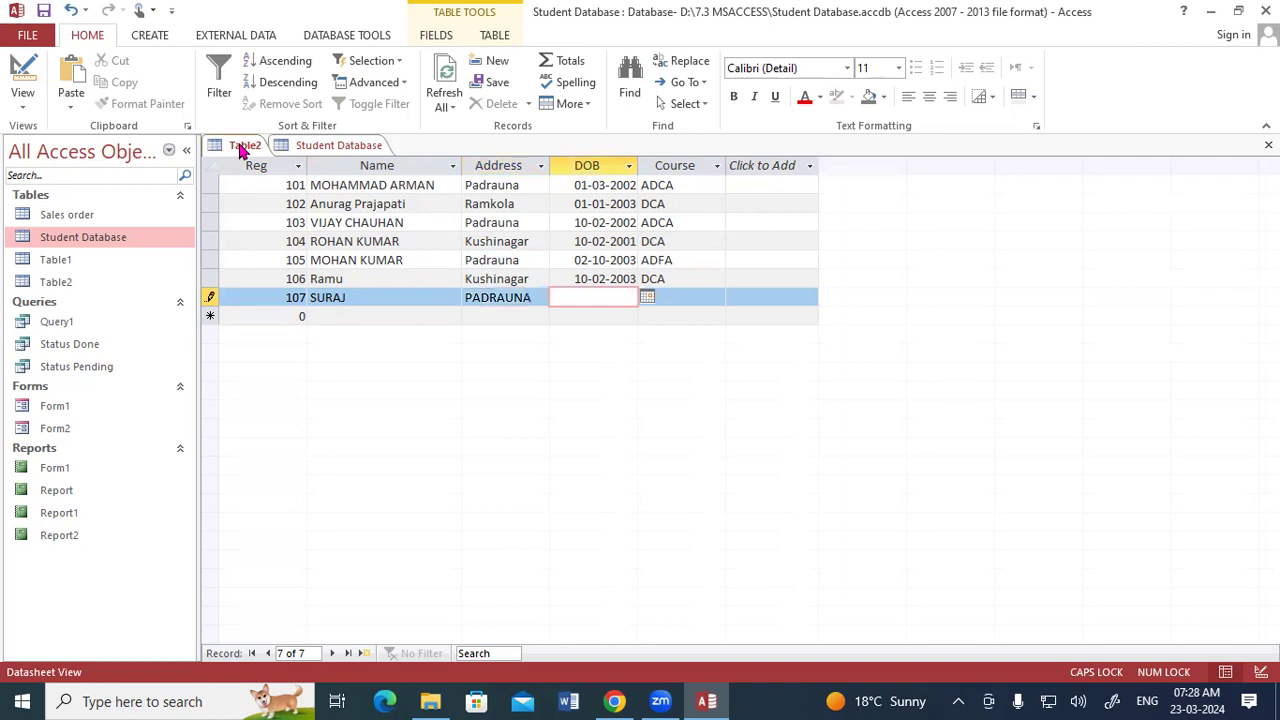
text(01-06-2006)
key(Tab)
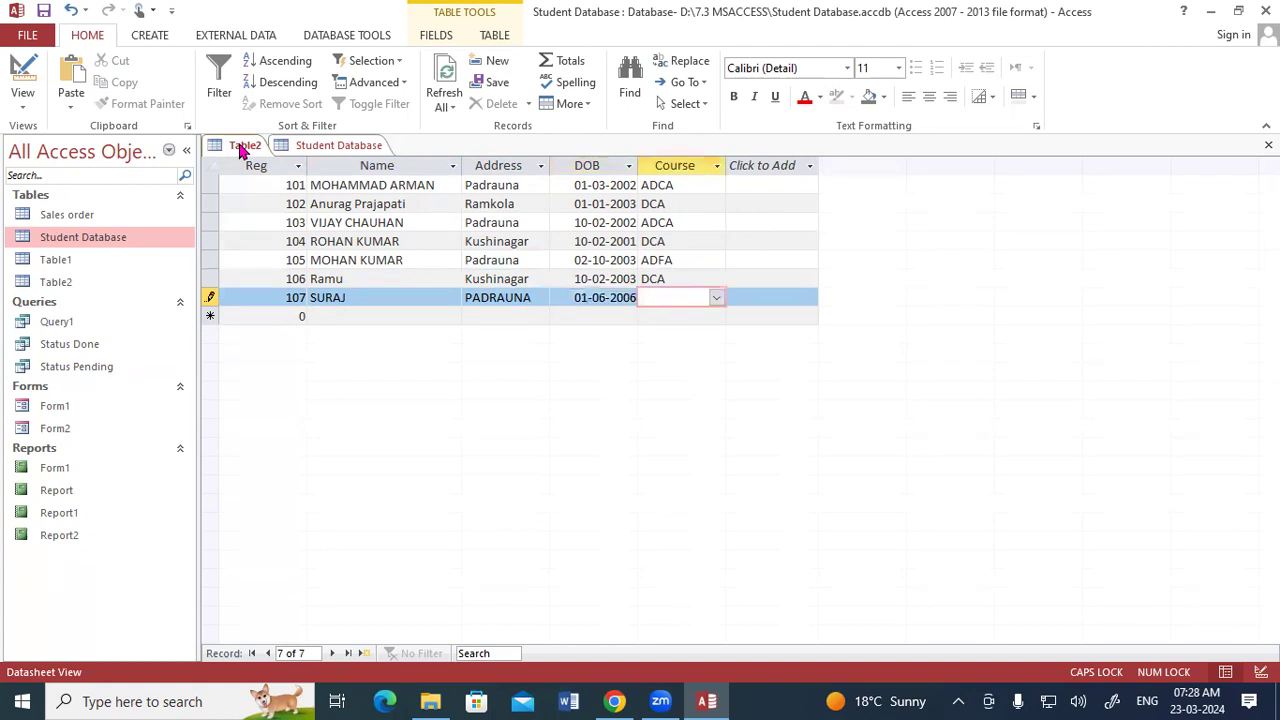
text(ADFA)
key(Tab)
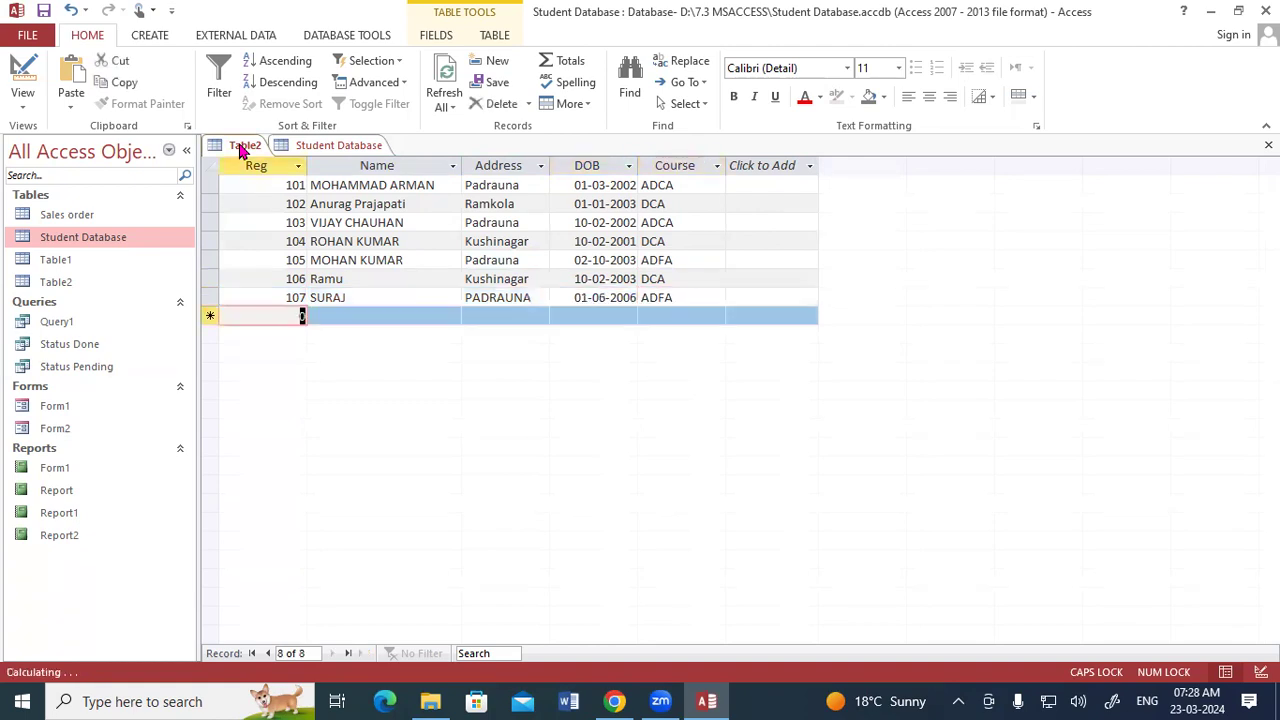
- Start an eighth record with Reg 108 and Name RAHUL
text(108)
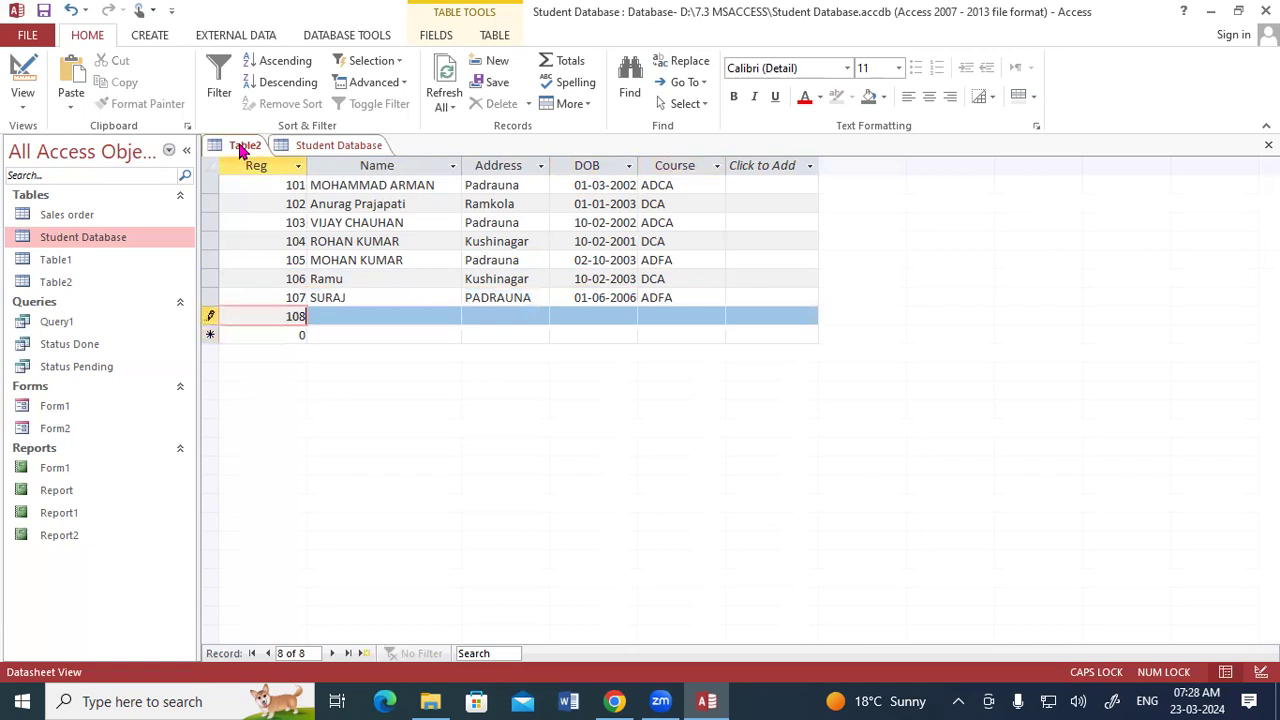
key(Tab)
text(RAHUL)
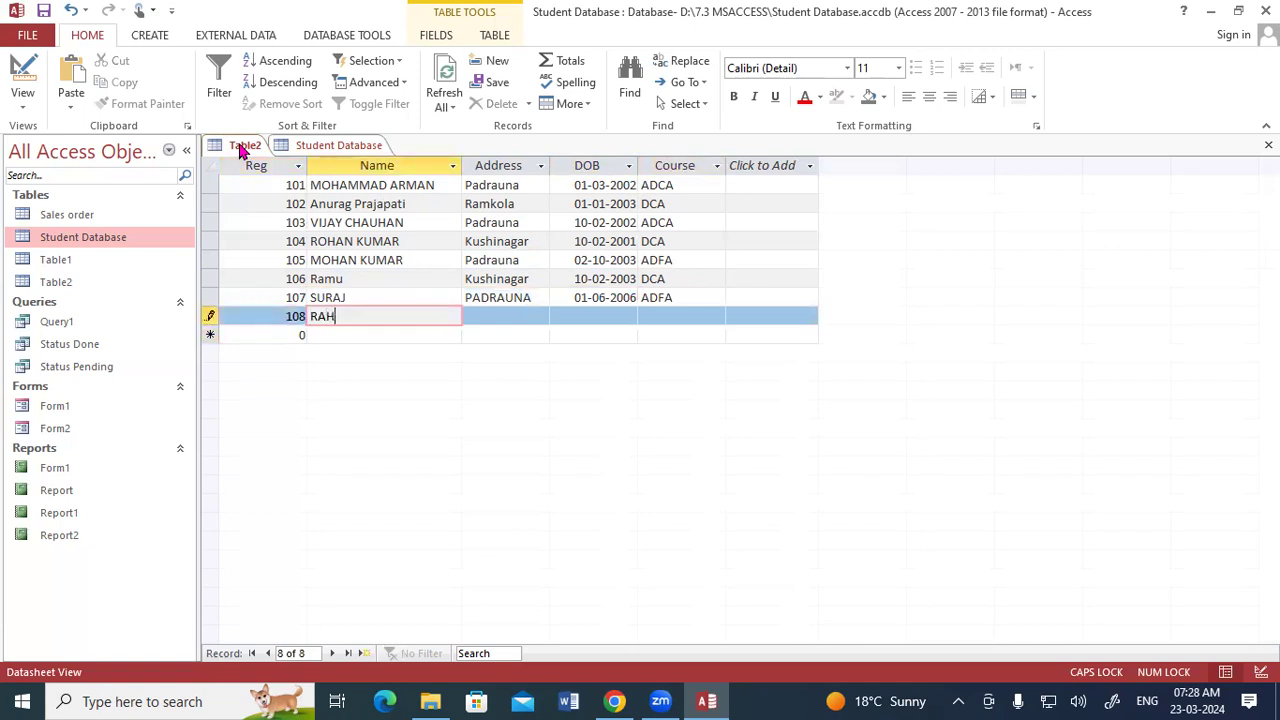
key(Tab)
text(RAMKOLA)
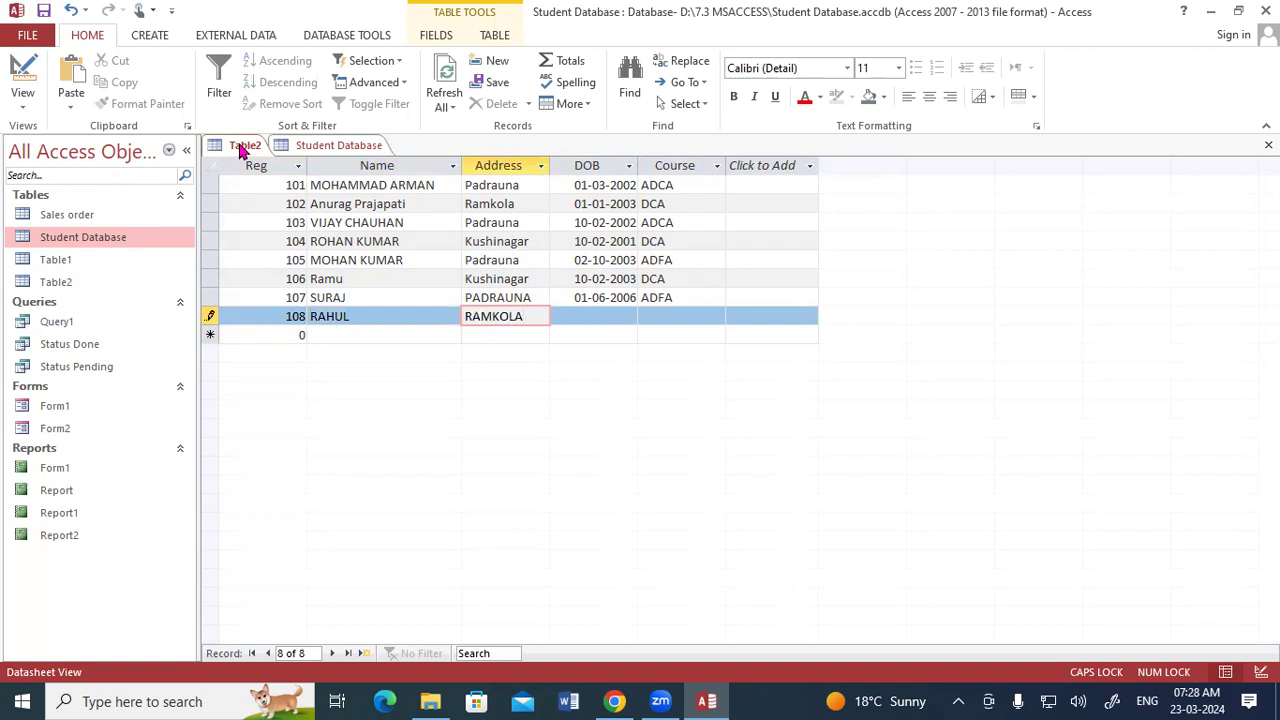
key(Tab)
text(01-05-2005)
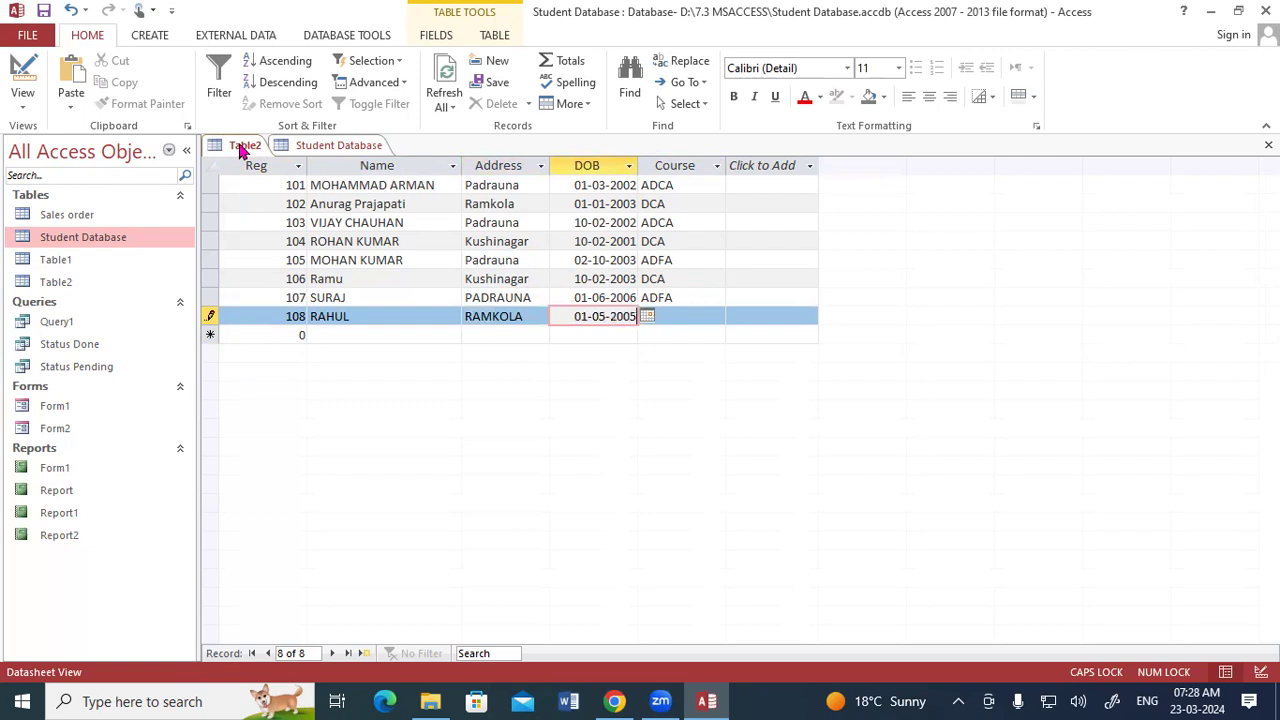
key(Tab)
text(DCA)
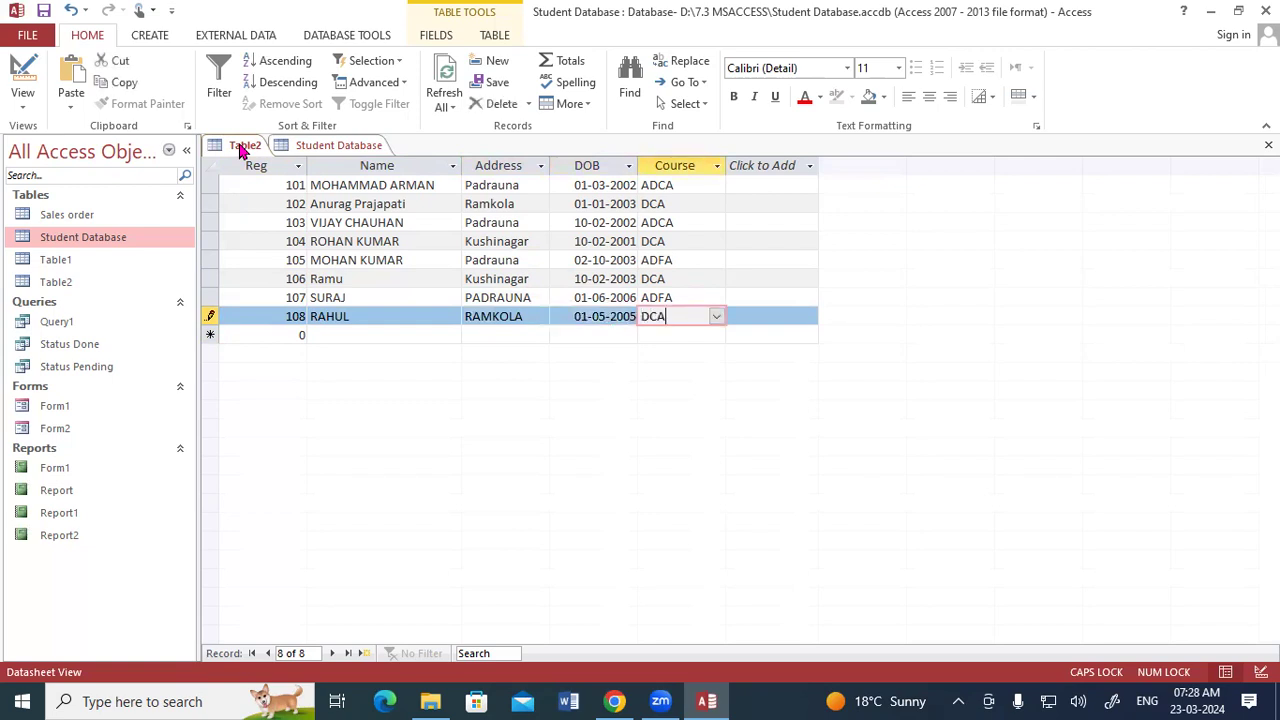
key(Tab)
- Start a ninth record with Reg 109 and, after checking the Student Database table, enter the name RAKESH
text(109)
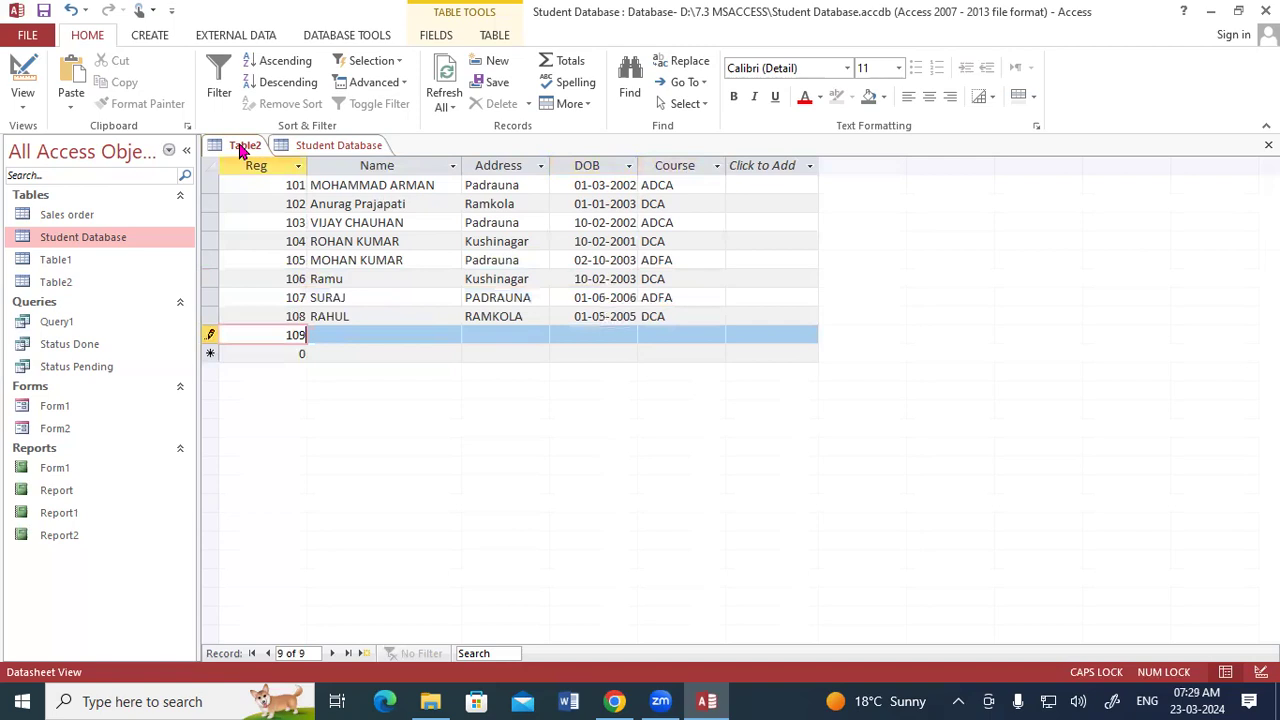
key(Tab)
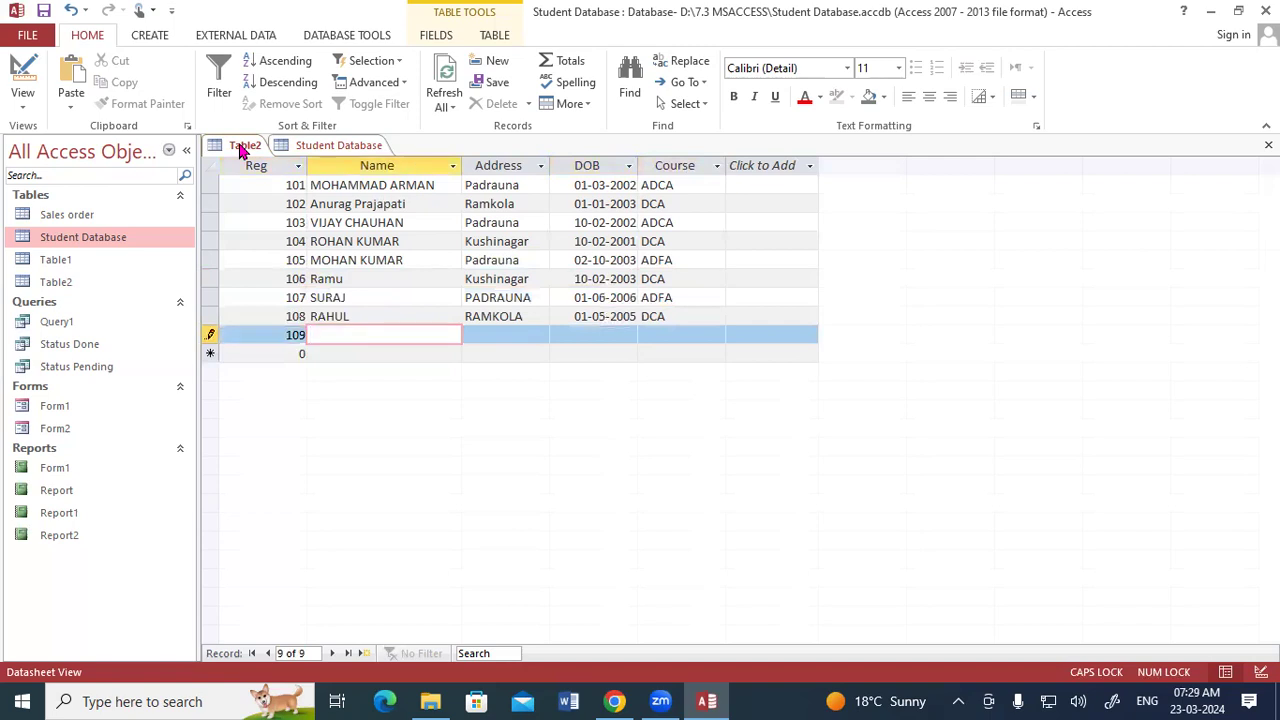
click(303, 148)
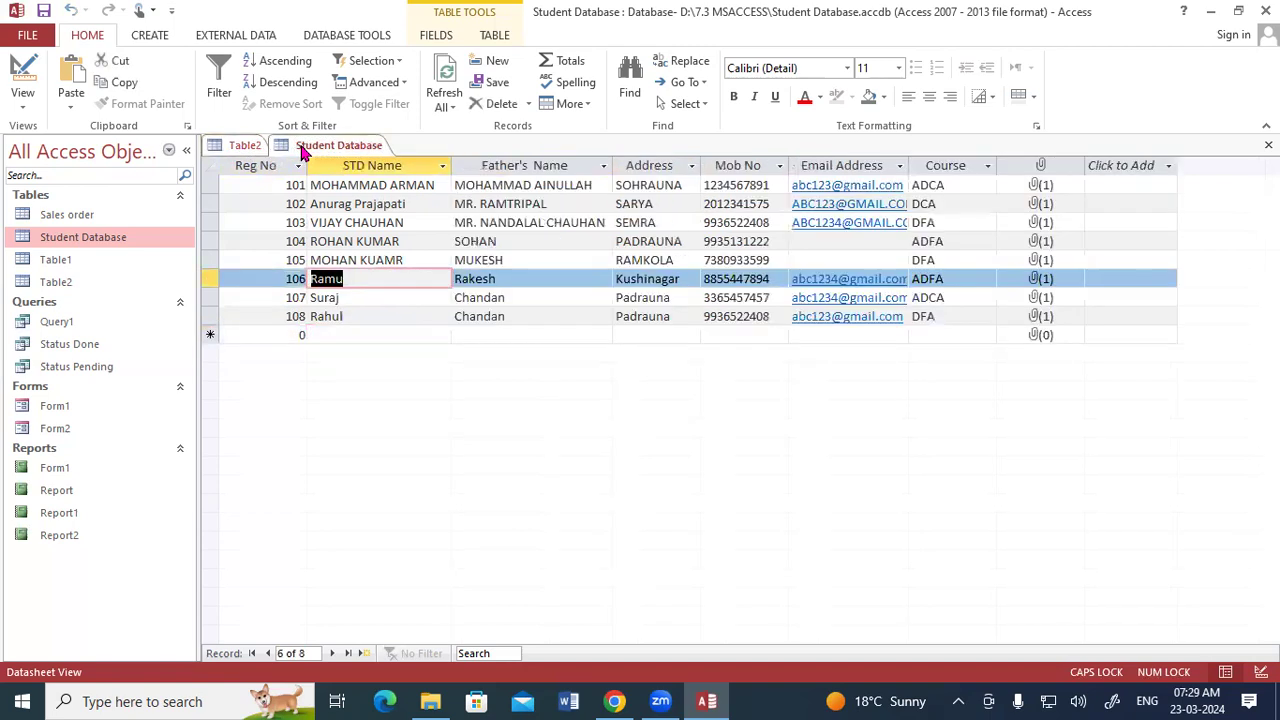
click(245, 146)
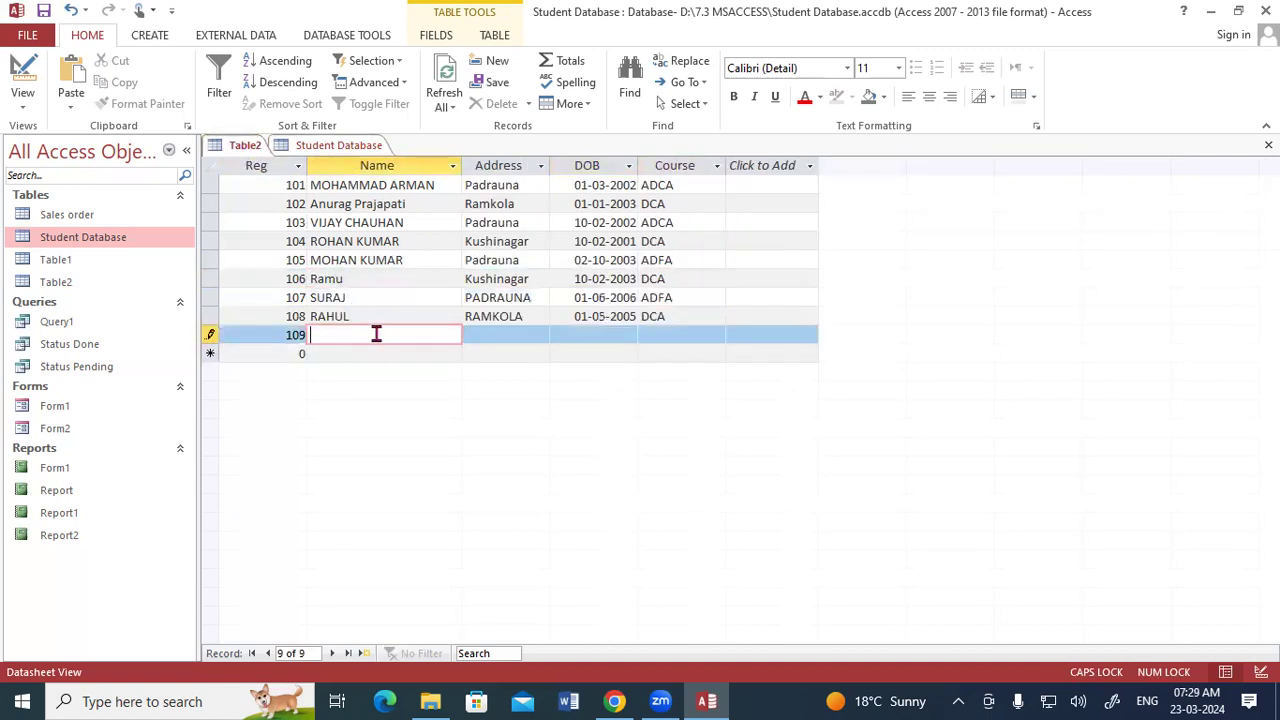
text(RAKESH)
key(Tab)
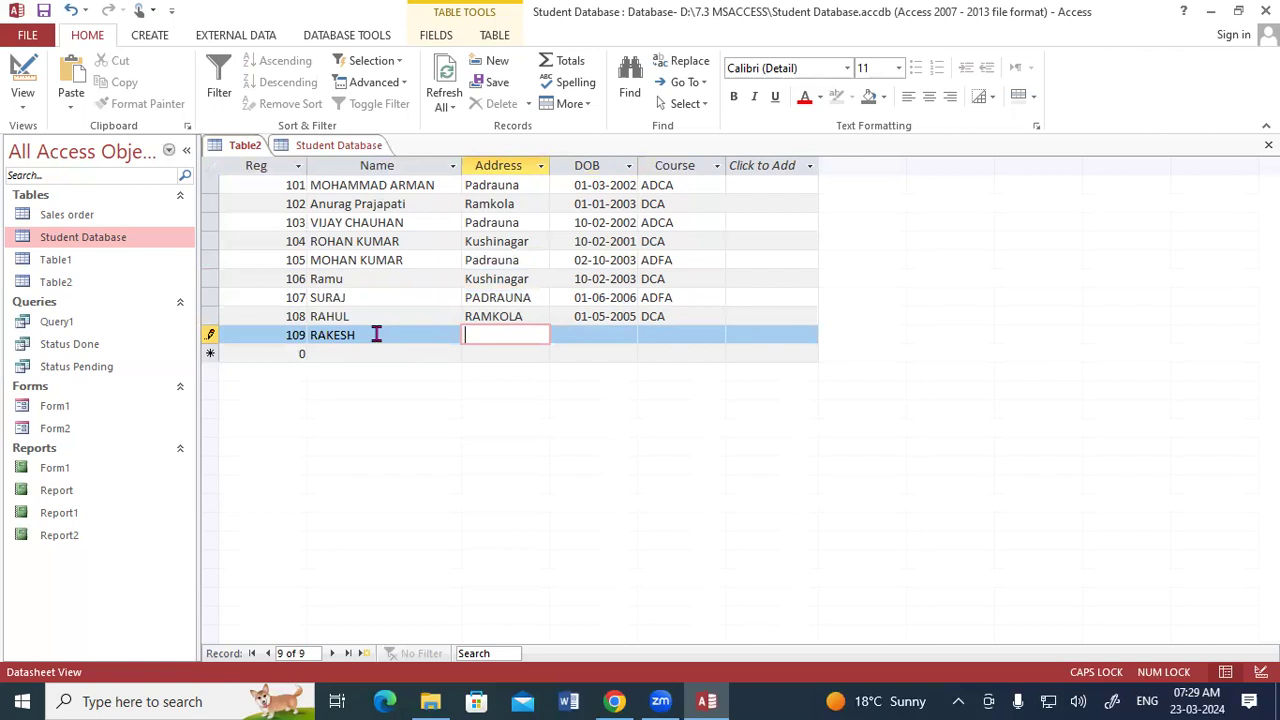
text(PADRAUNA)
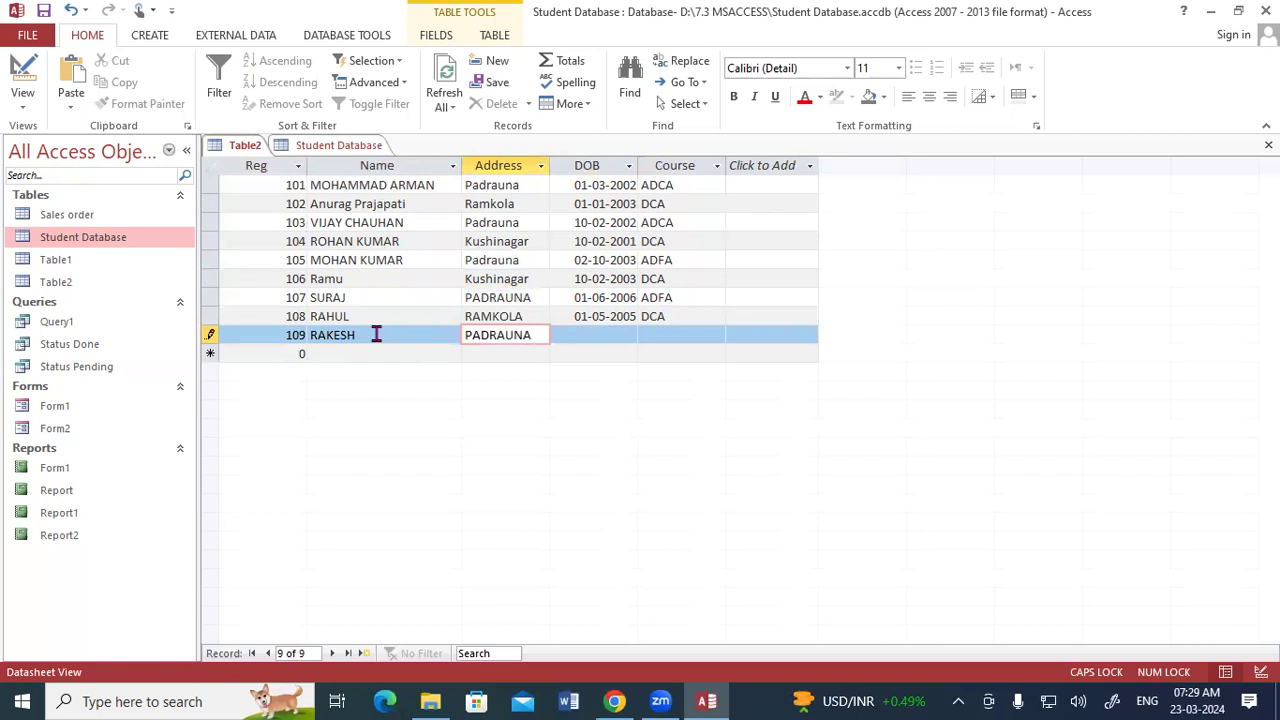
key(Tab)
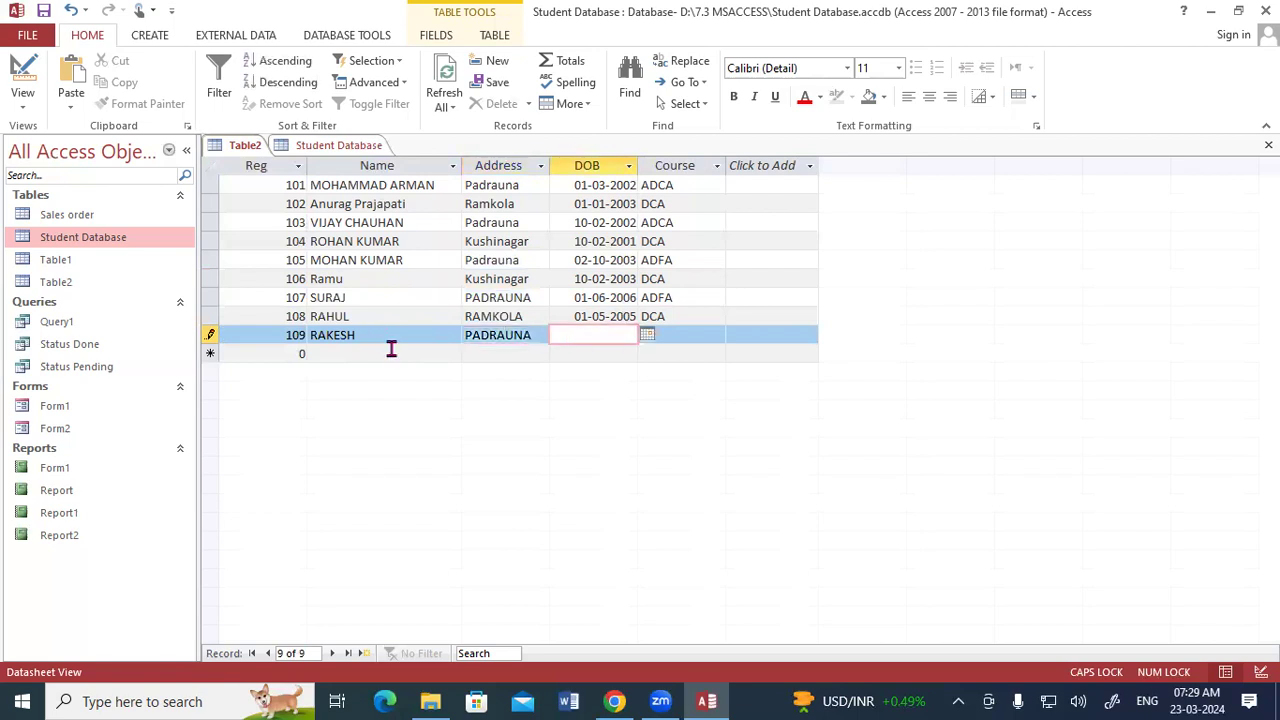
text(03-02-2001)
key(Tab)
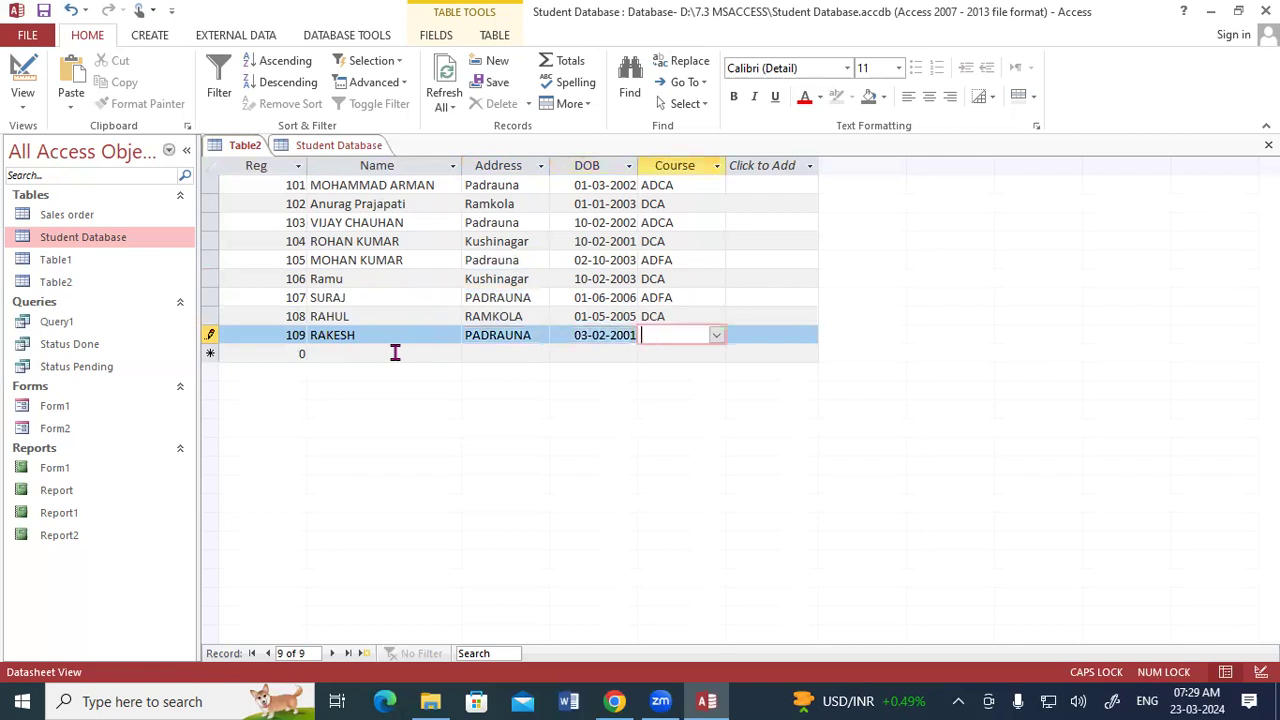
text(ADC)
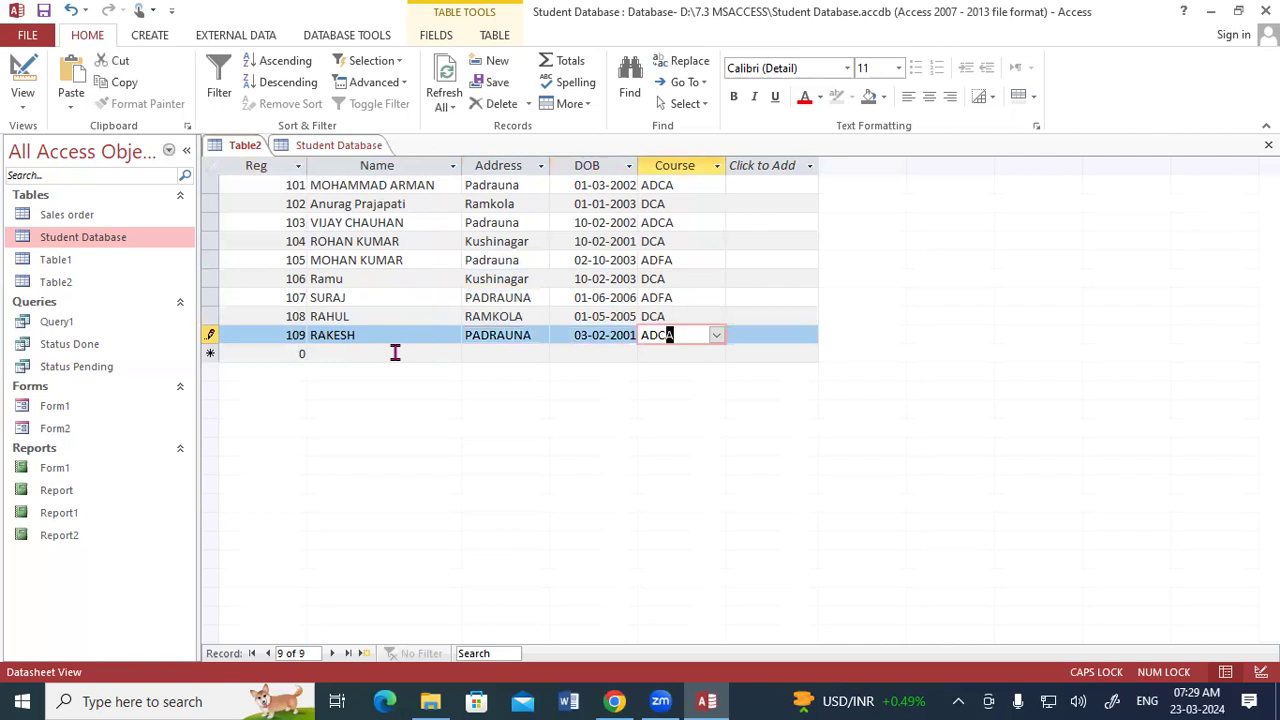
key(Tab)
- Start a tenth record with Reg 110 and Name SURESH
text(110)
key(Tab)
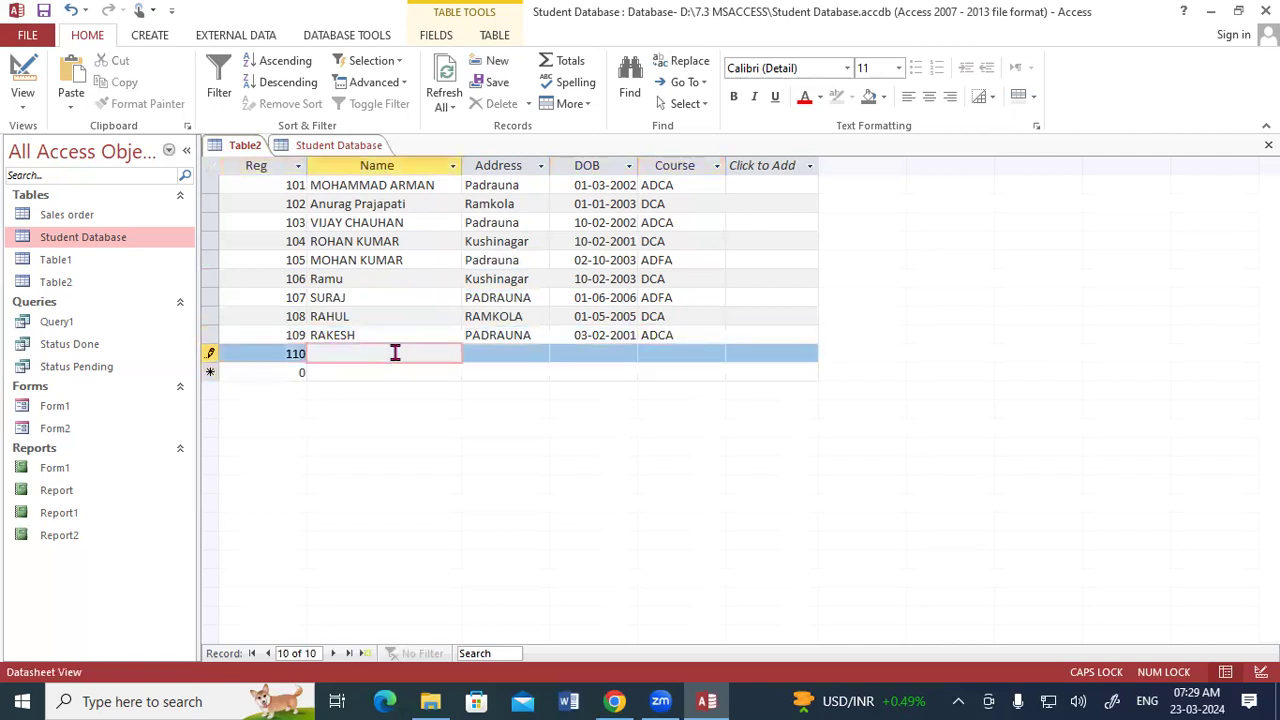
text(SURESH)
key(Tab)
- Fill the tenth record with Address RAMKOLA, DOB 01-02-2002 and Course DCA
text(RA)
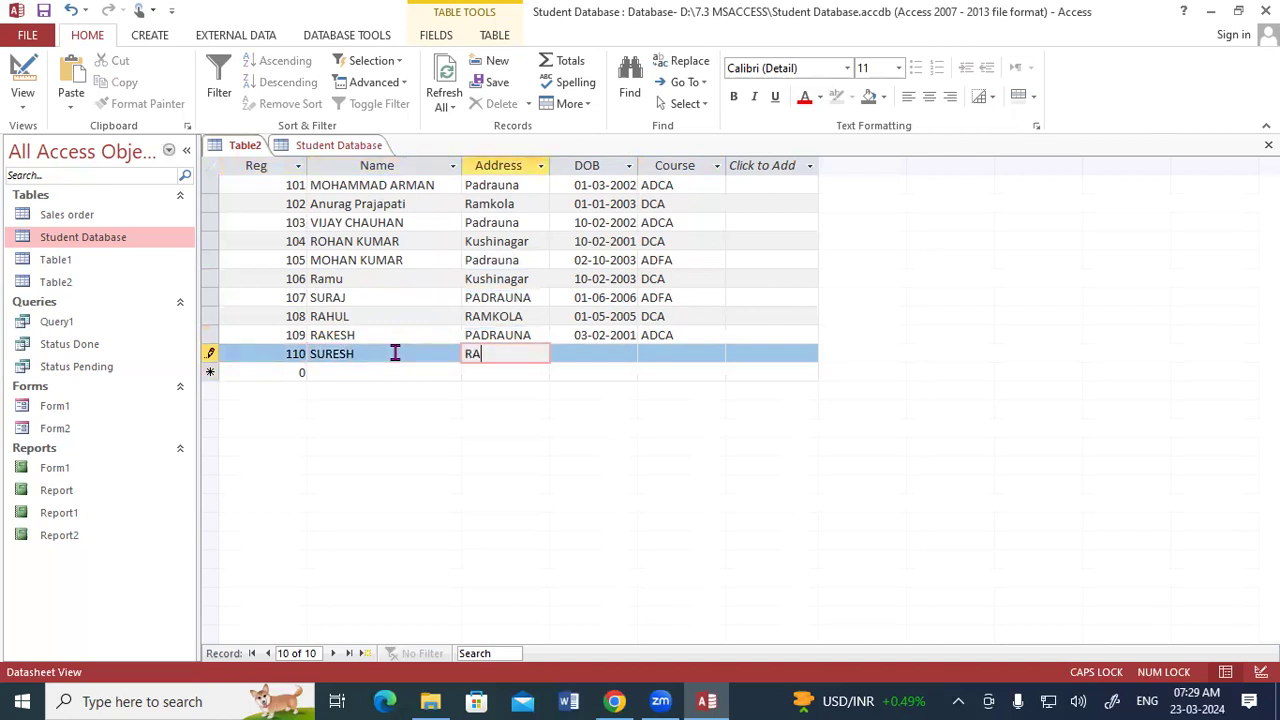
text(MKOLA)
key(Tab)
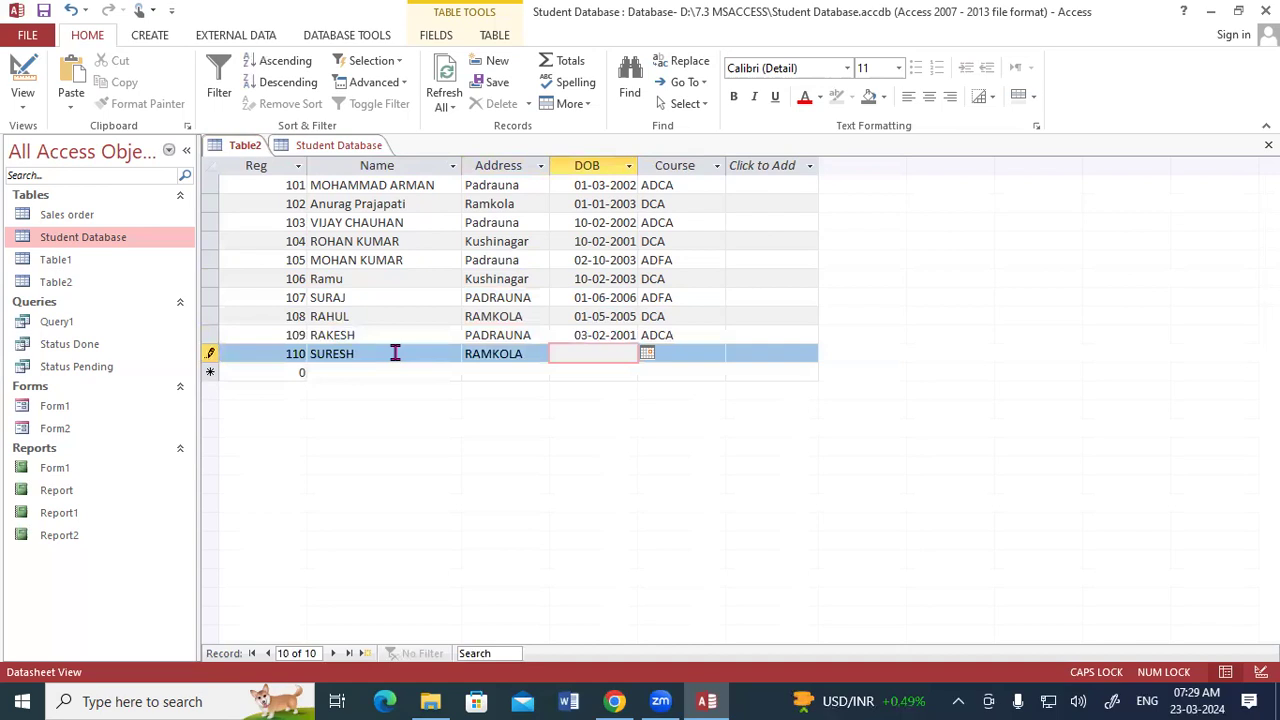
text(01-02-2002)
key(Tab)
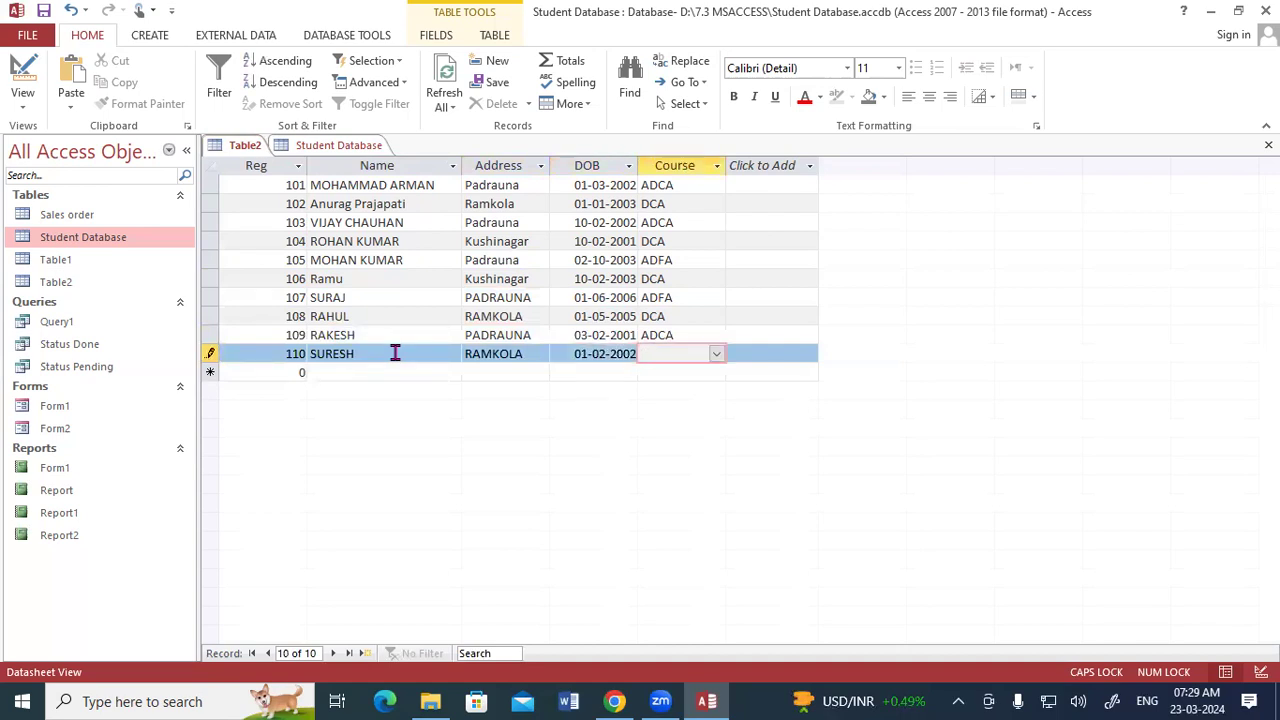
text(DCA)
key(Tab)
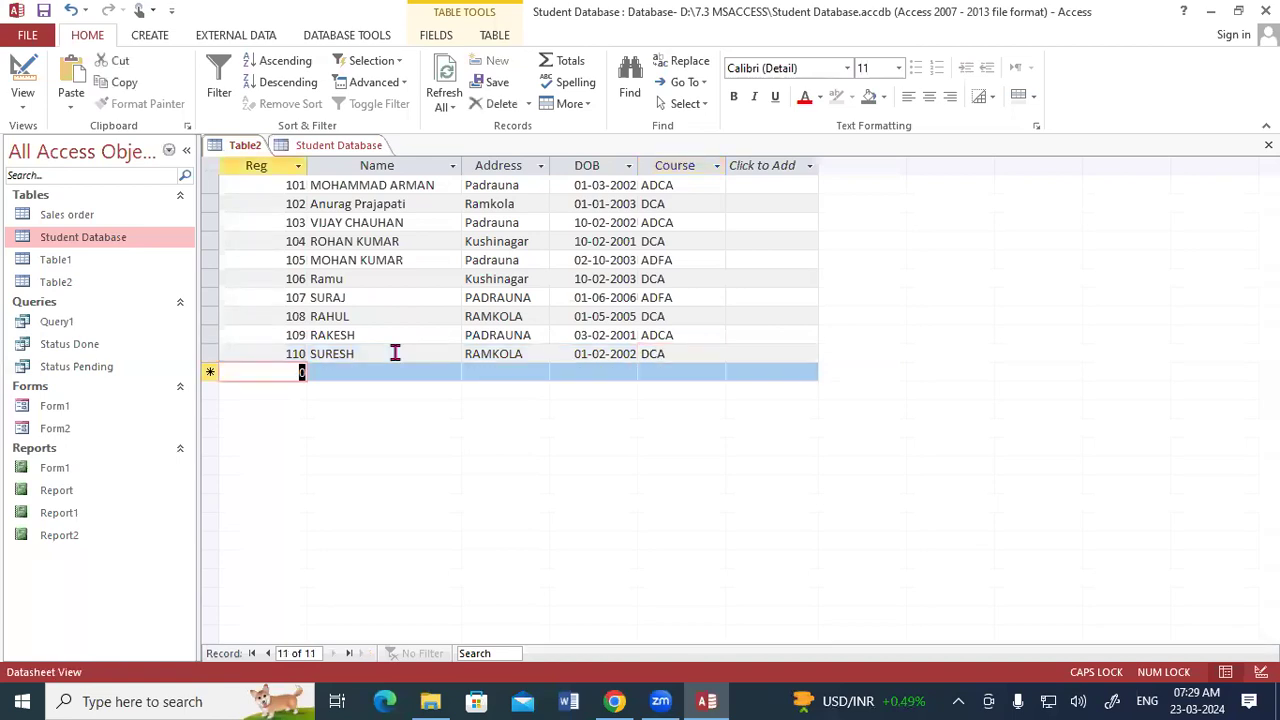
- Save the Table2 datasheet
right_click(248, 148)
click(265, 163)
right_click(249, 149)
click(258, 159)
drag(532, 182, 458, 186)
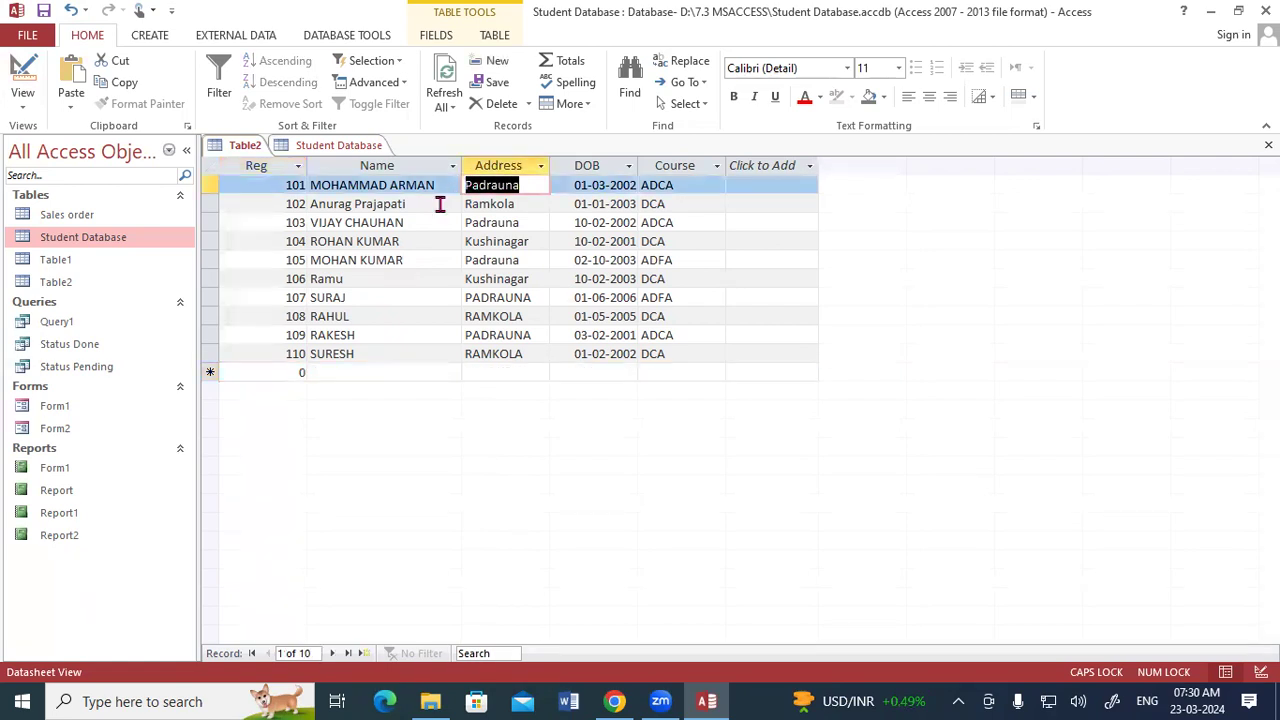
- Save and close both the Student Database table and Table2
right_click(345, 151)
click(367, 159)
right_click(326, 148)
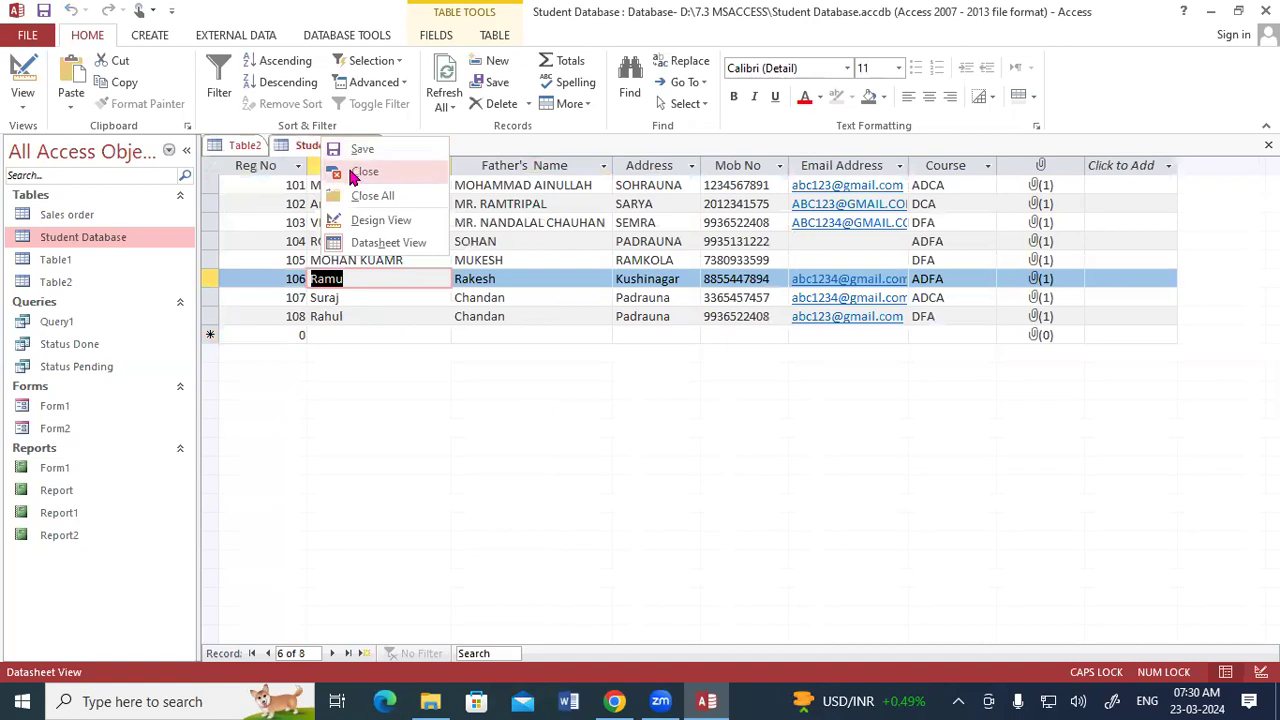
click(352, 172)
right_click(240, 144)
click(258, 154)
right_click(240, 143)
click(264, 176)
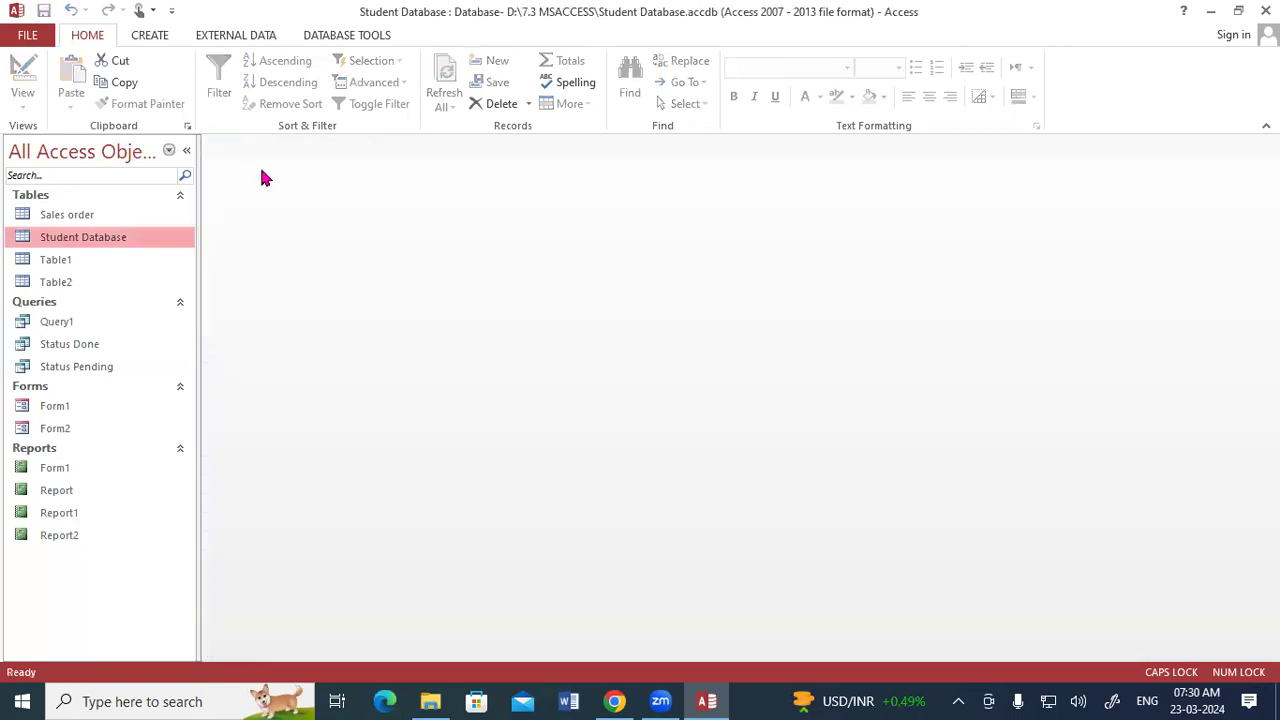
- Start a new query in Query Design and add Table2 to it
click(149, 38)
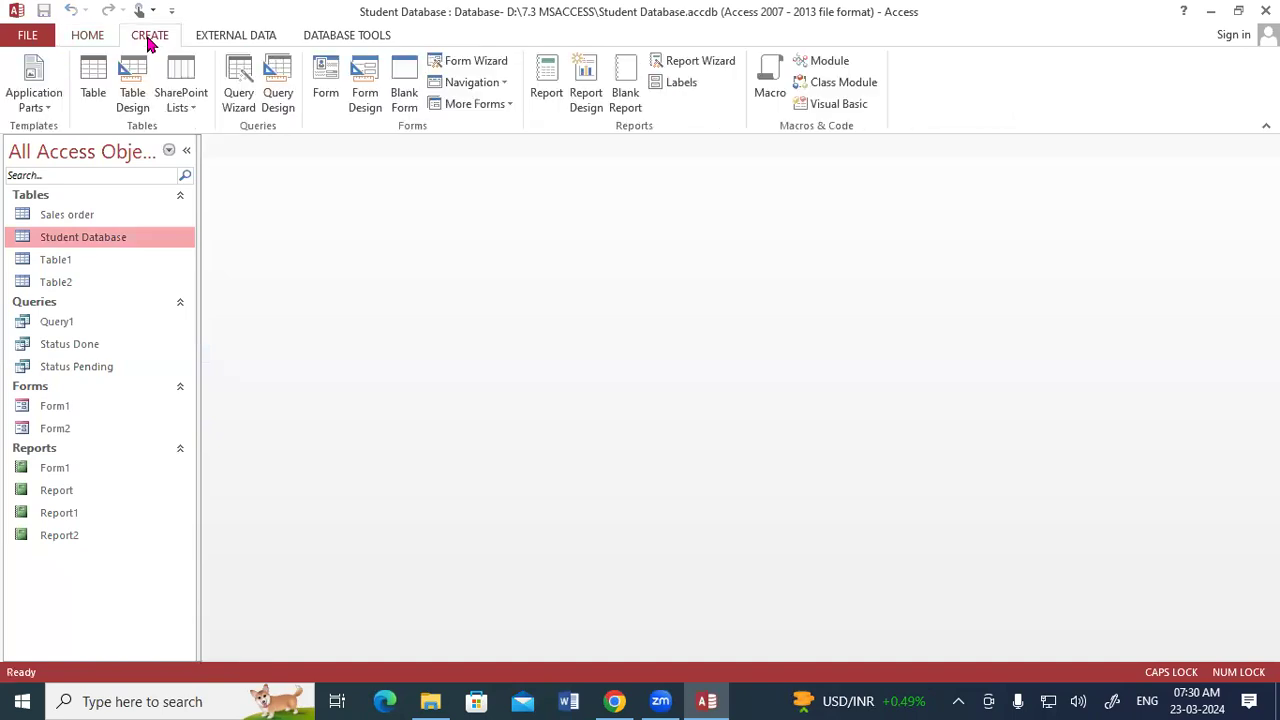
click(285, 82)
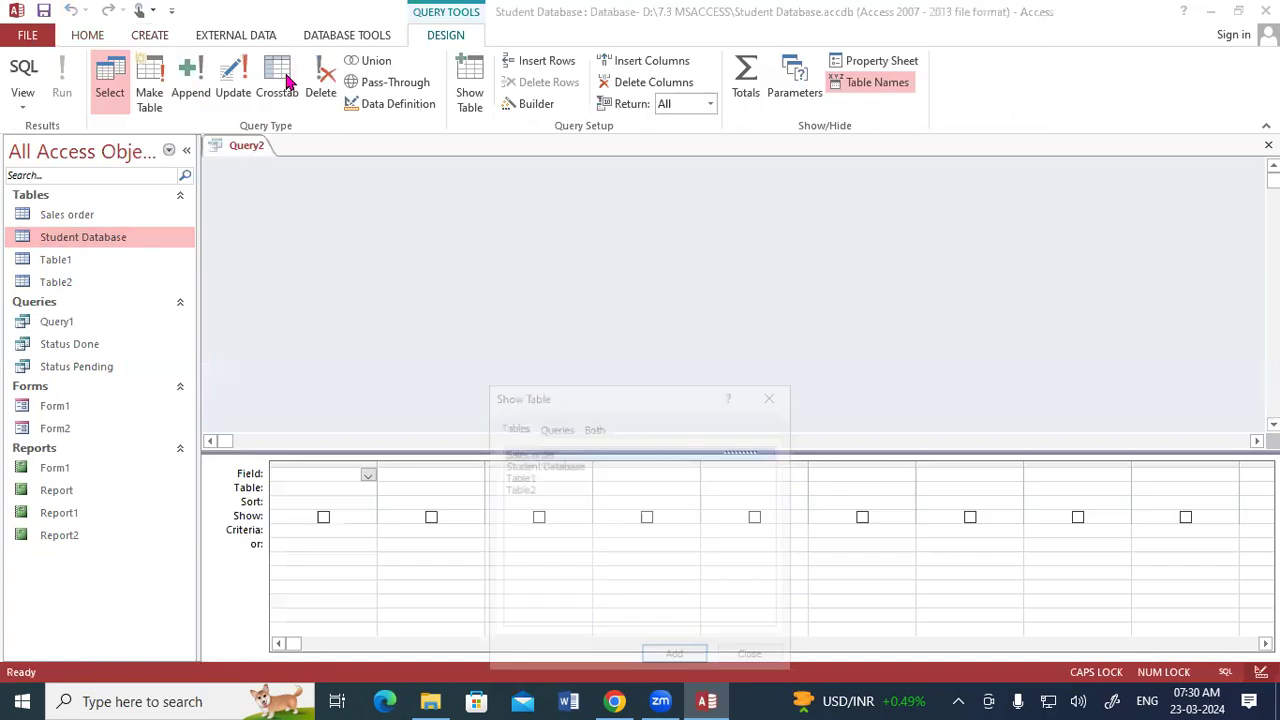
drag(577, 400, 560, 138)
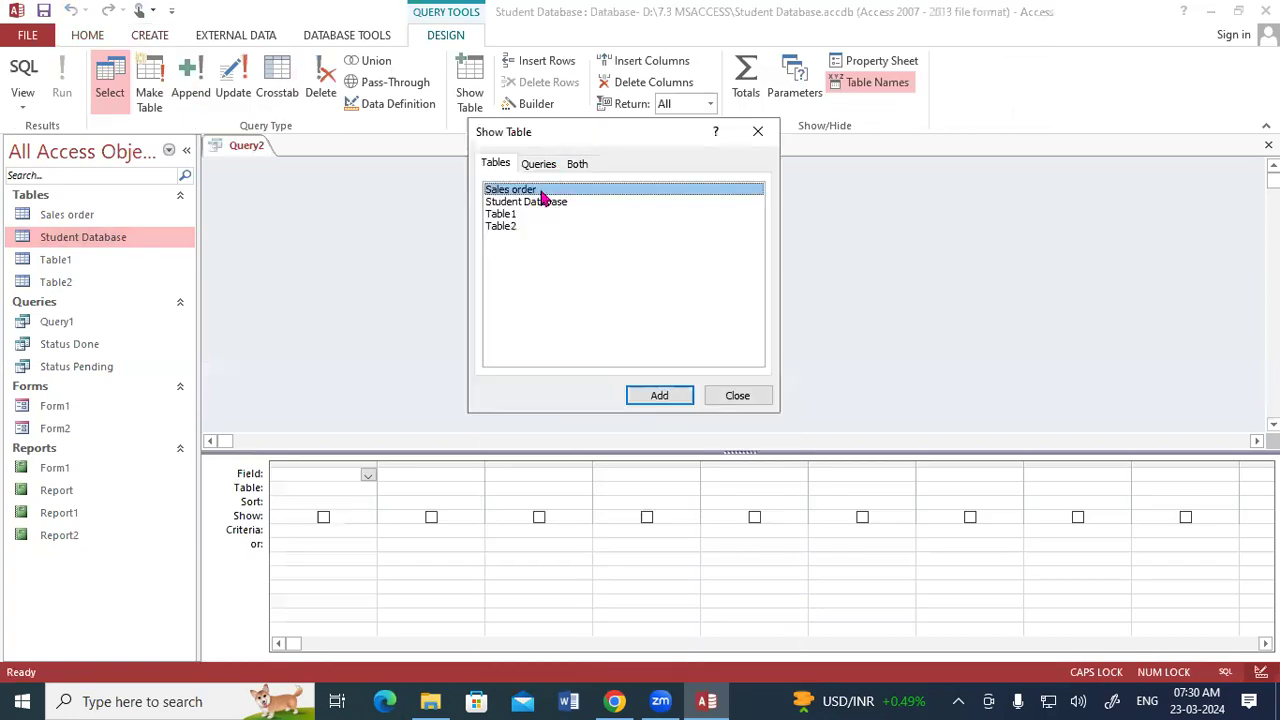
click(510, 230)
click(652, 397)
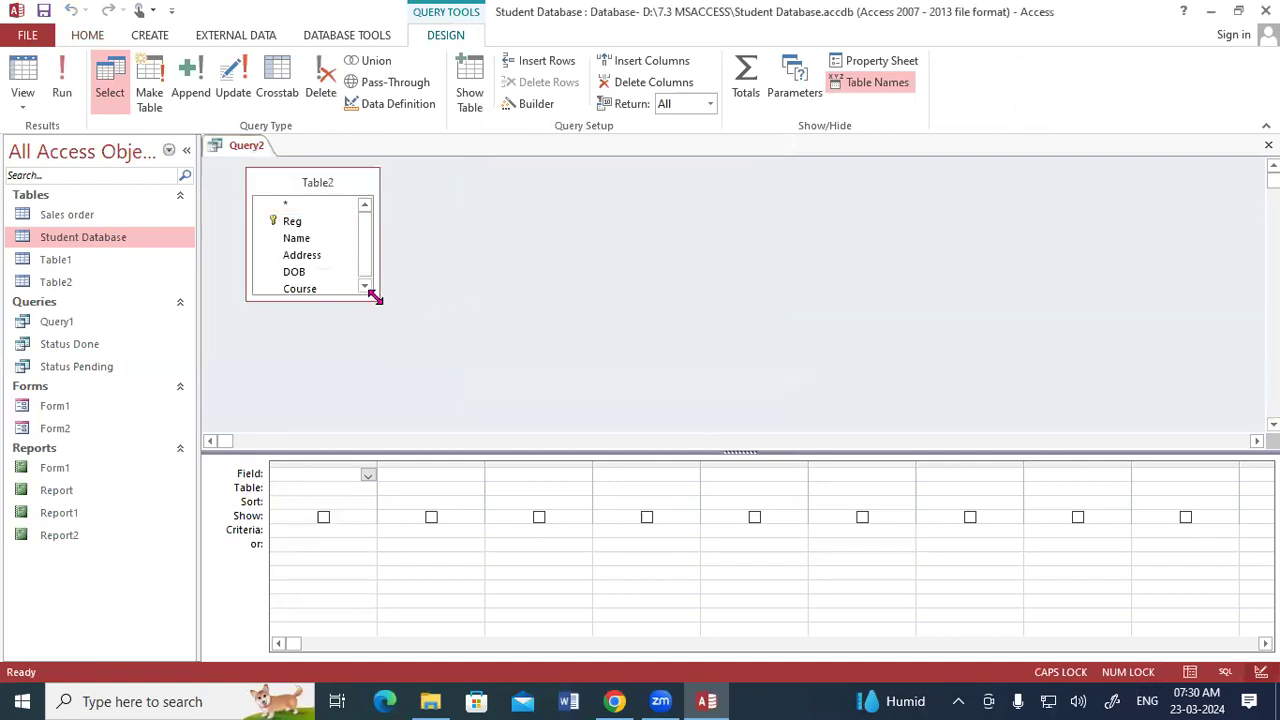
- Add all of Table2's fields to the query grid
drag(378, 300, 415, 391)
double_click(330, 186)
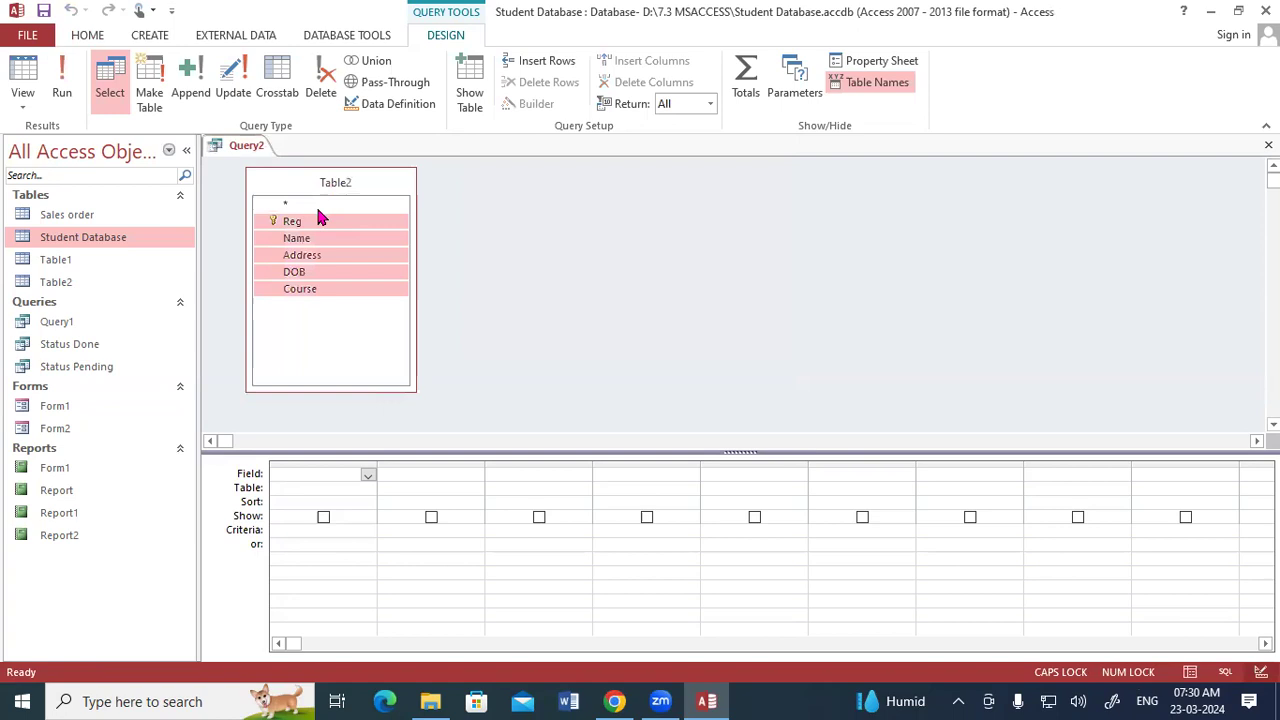
drag(314, 223, 317, 467)
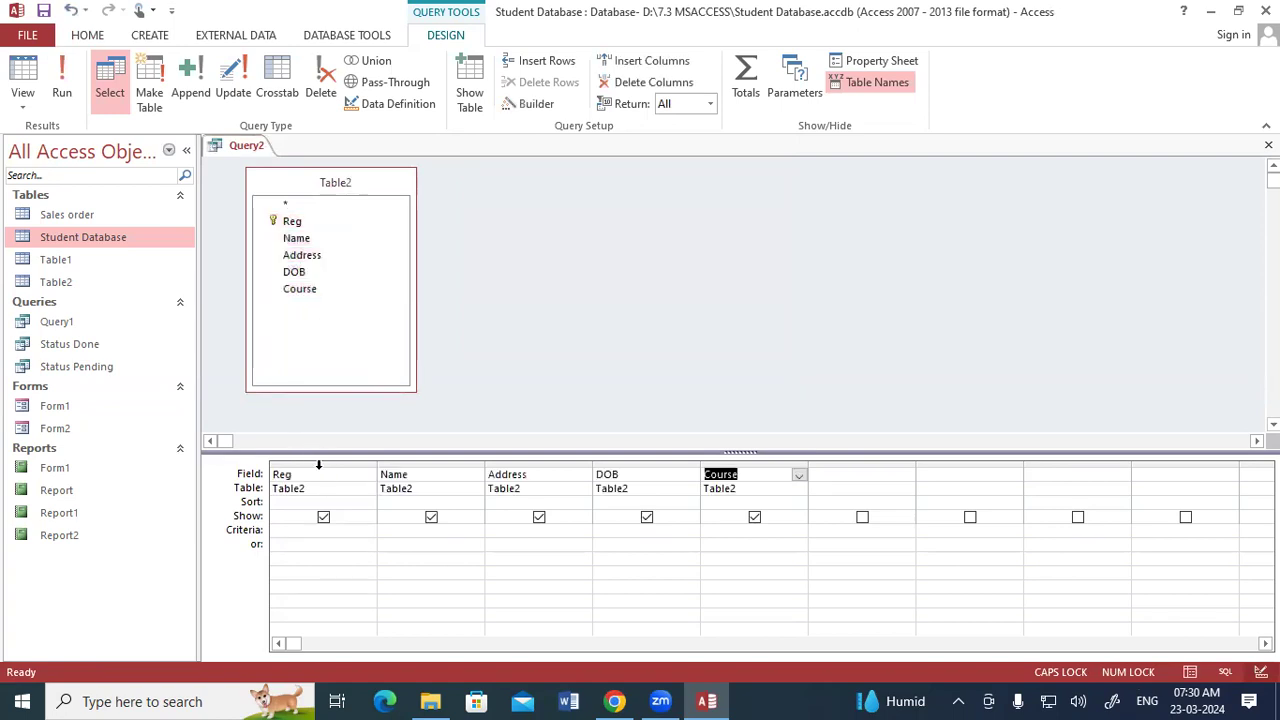
- Set the Address criteria to "PADRAUNA" and run the query
click(518, 531)
text("PADRAUM)
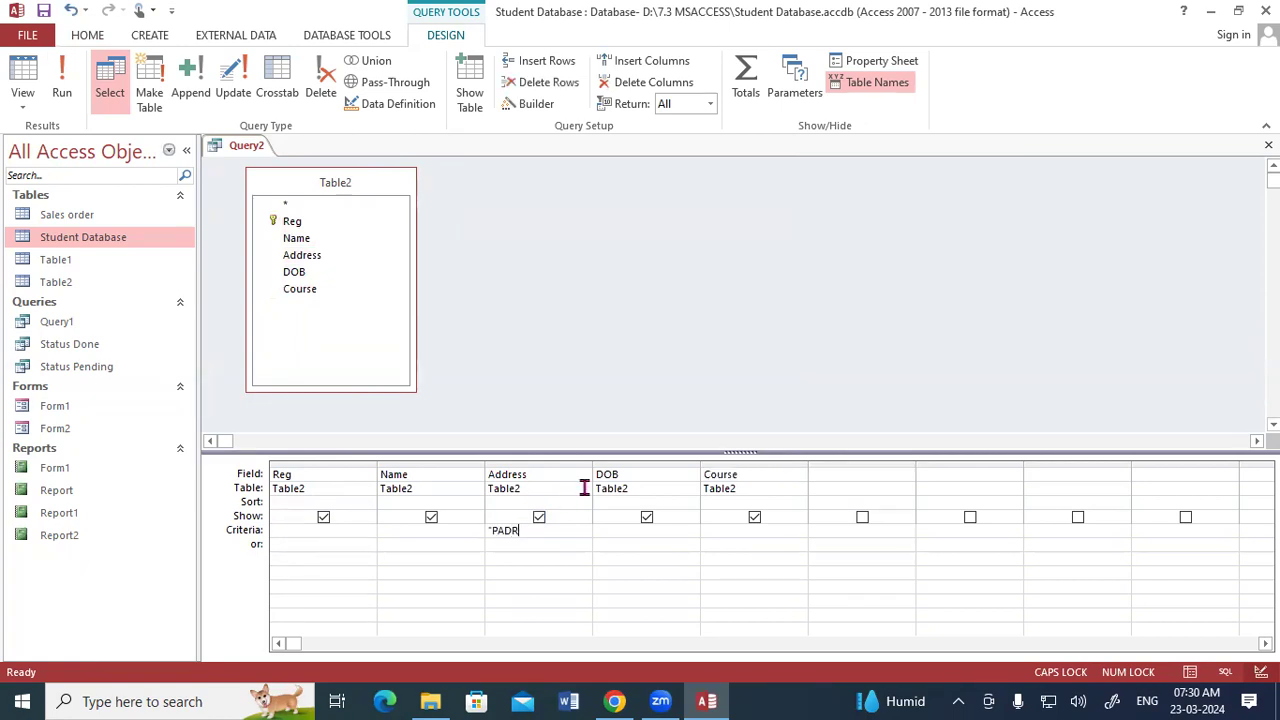
key(BackSpace)
text(NA)
click(62, 90)
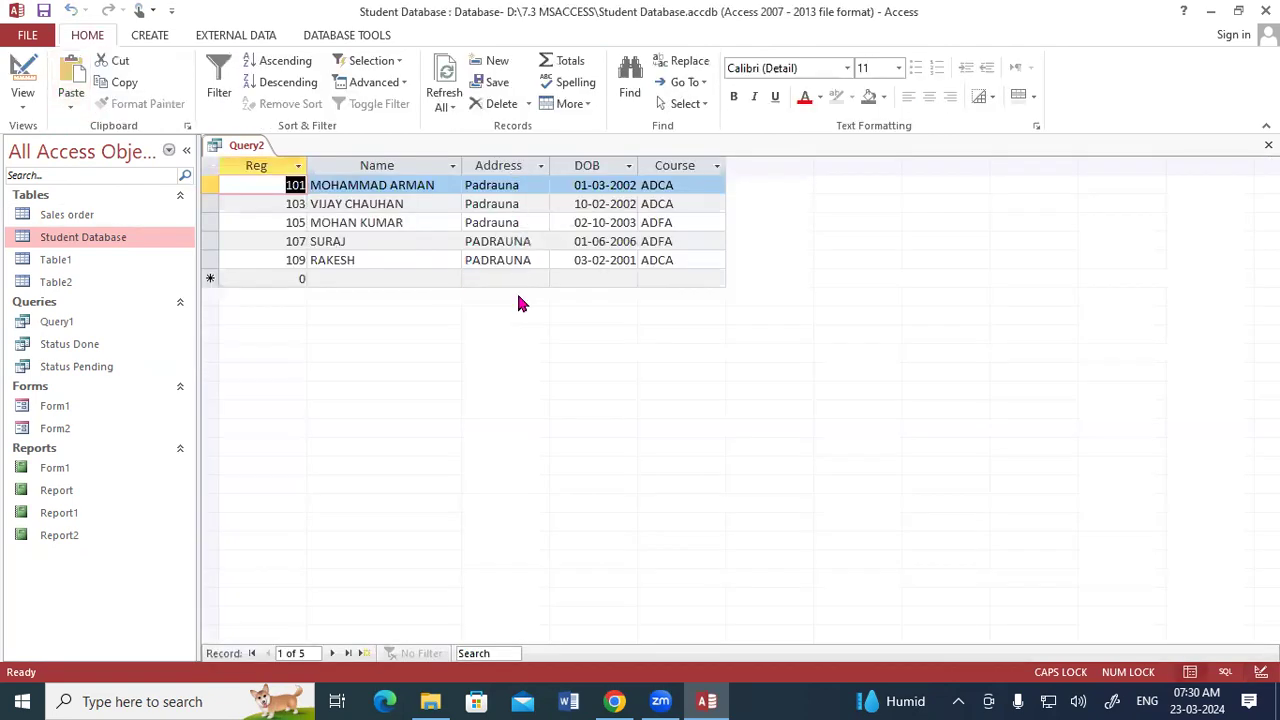
- Switch the query back to Design View
right_click(251, 145)
click(290, 232)
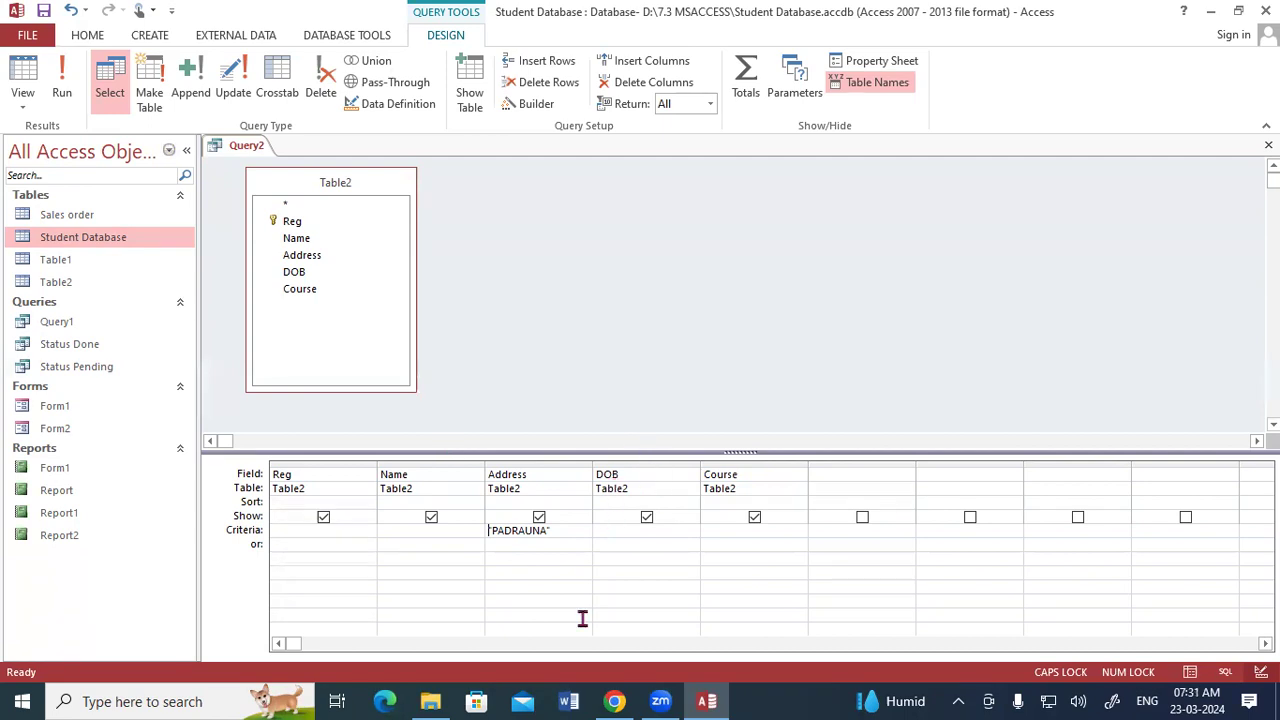
mouse_move(561, 371)
mouse_down()
mouse_move(583, 340)
mouse_move(668, 300)
mouse_move(696, 312)
mouse_up()
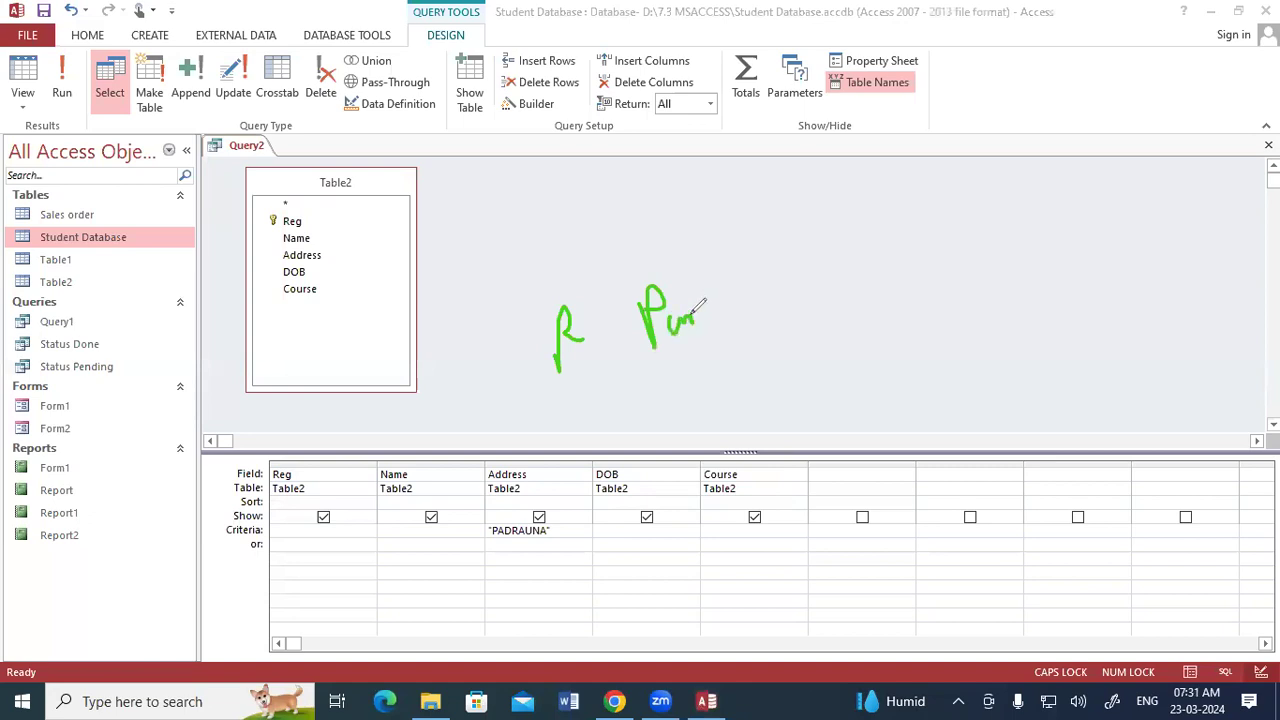
drag(769, 101, 823, 97)
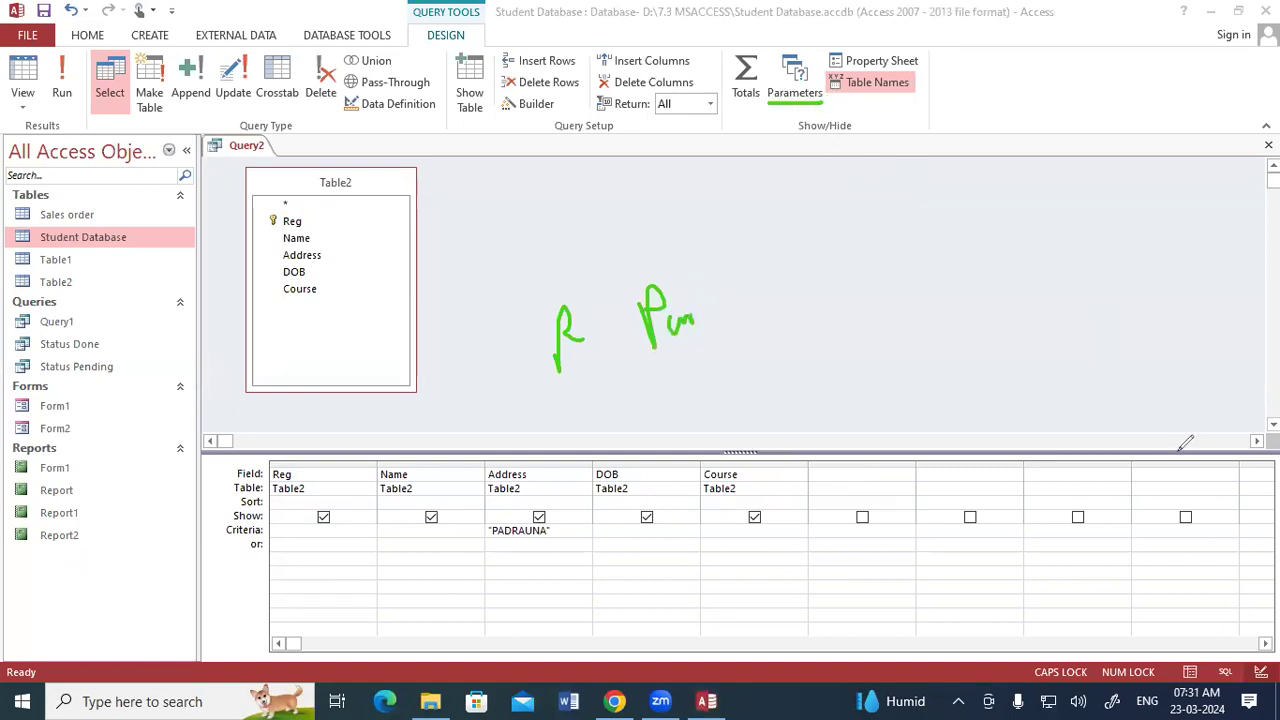
- Clear the Address criteria from the query grid
key(Escape)
click(565, 531)
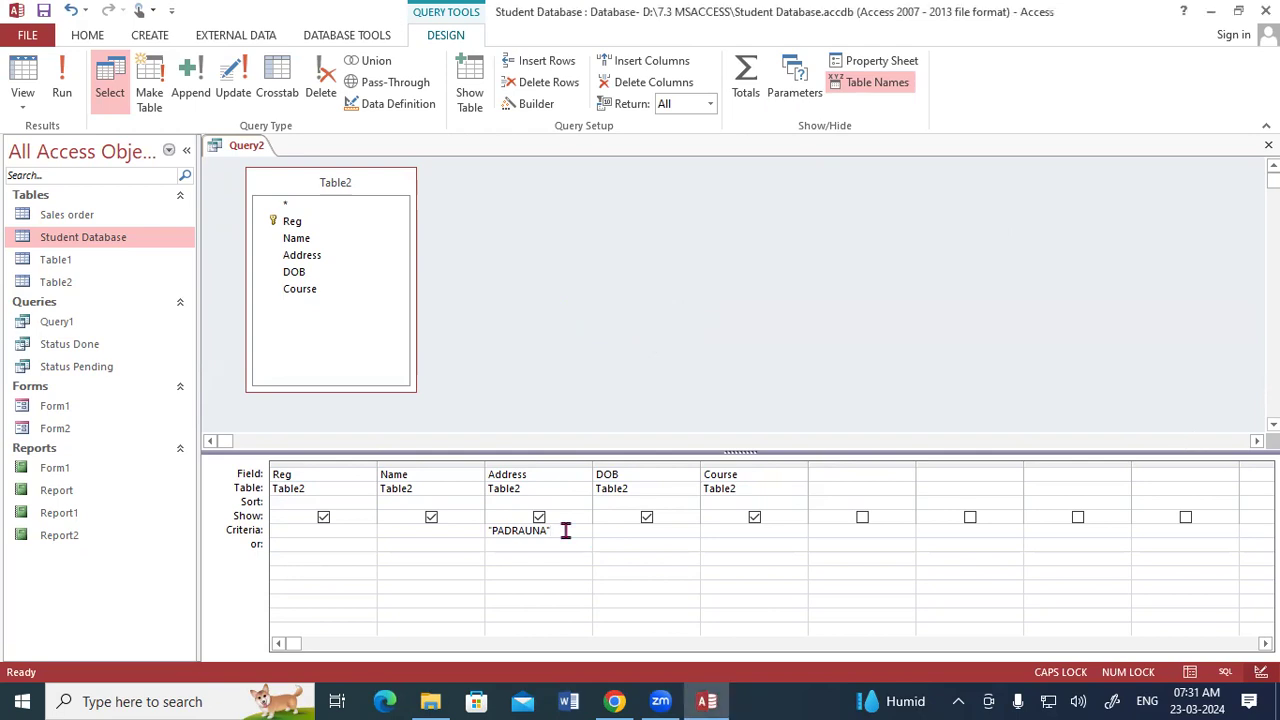
drag(565, 531, 489, 530)
key(BackSpace)
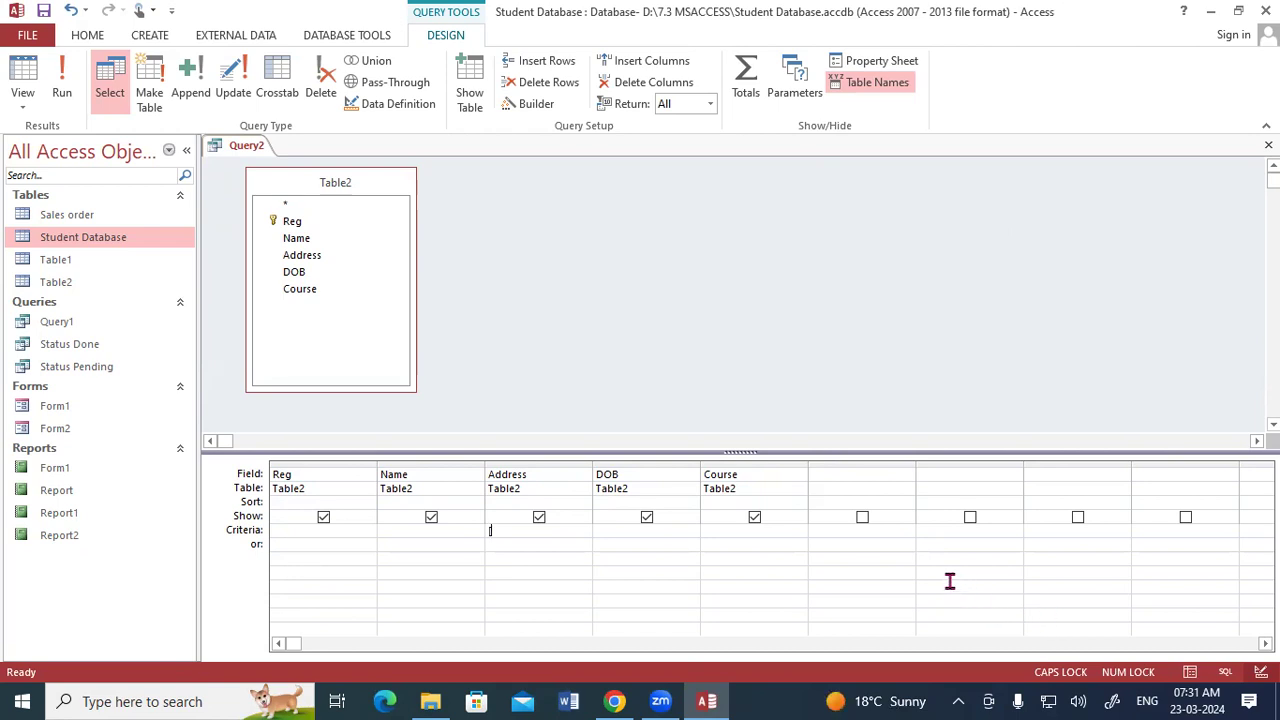
- Set the Address criteria to the parameter [ENTER ADDRESS] and run the query, entering RAMKOLA at the prompt
text([ENTER ADDRESS)
click(62, 90)
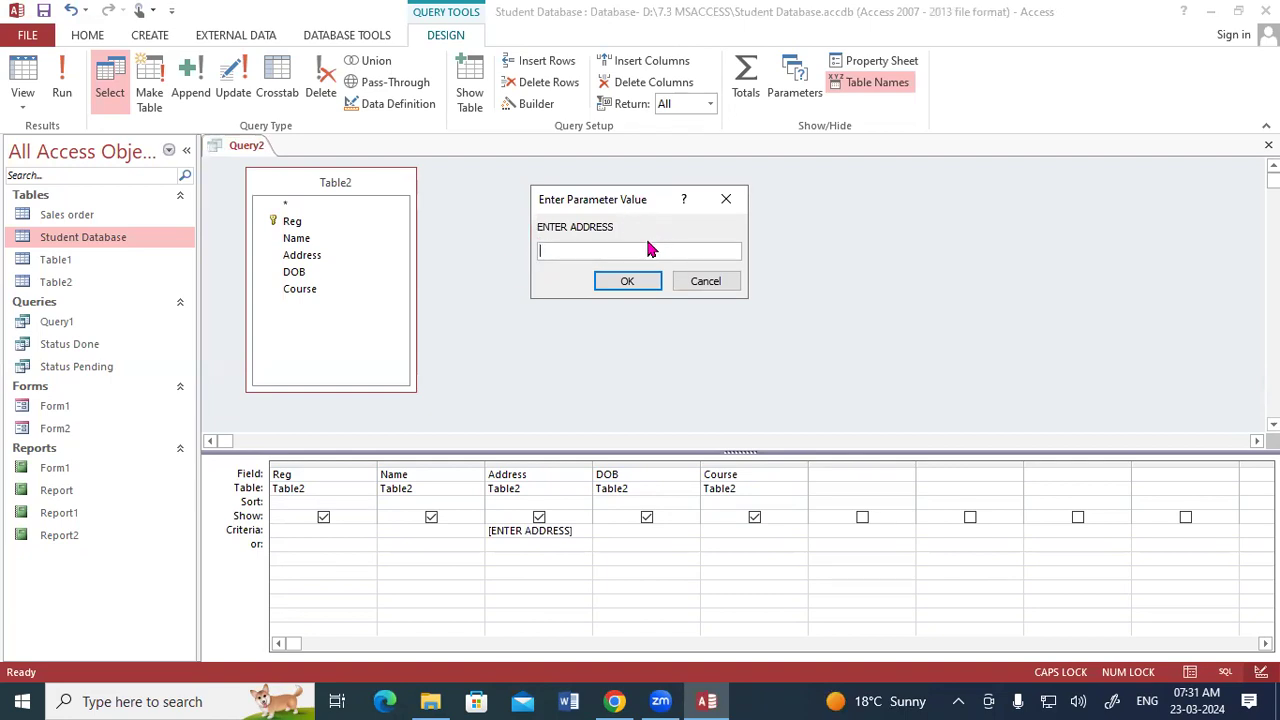
text(RANKOLA)
drag(552, 250, 560, 251)
text(M)
click(604, 250)
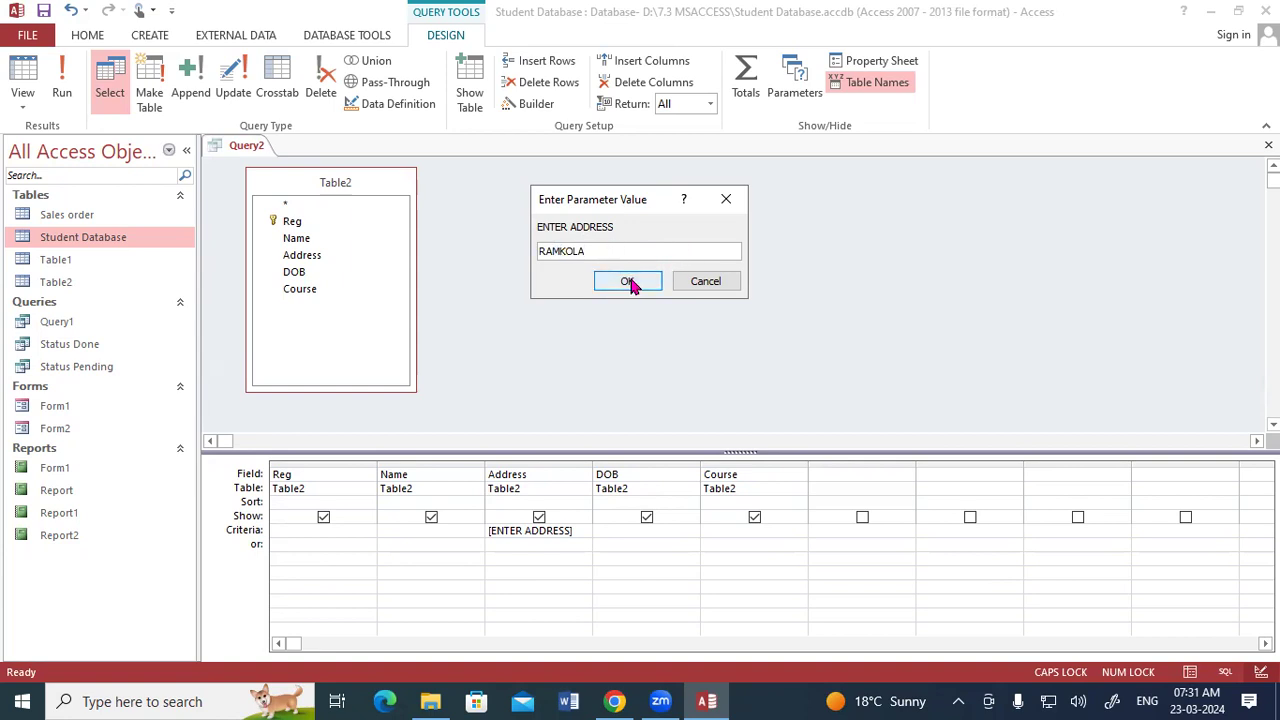
click(631, 283)
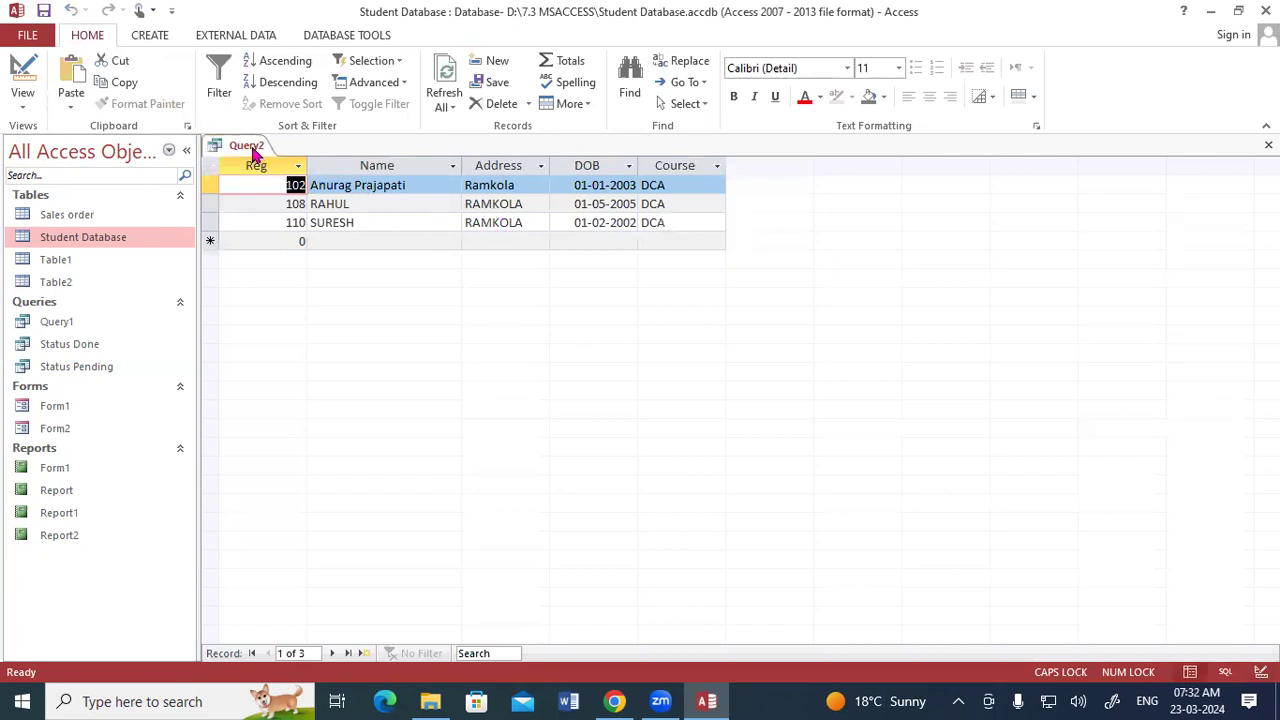
- Return to Design View and rerun the parameter query, entering KUSHINAGAR as the address
right_click(254, 150)
click(298, 230)
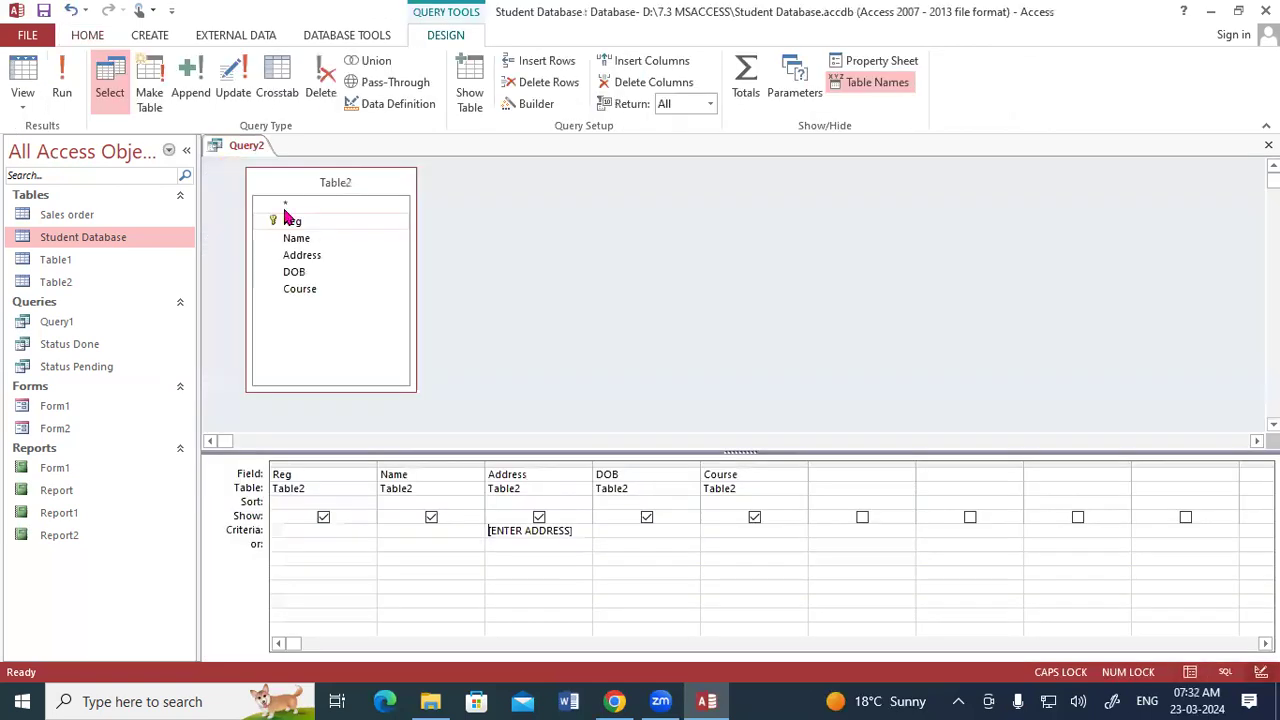
click(58, 80)
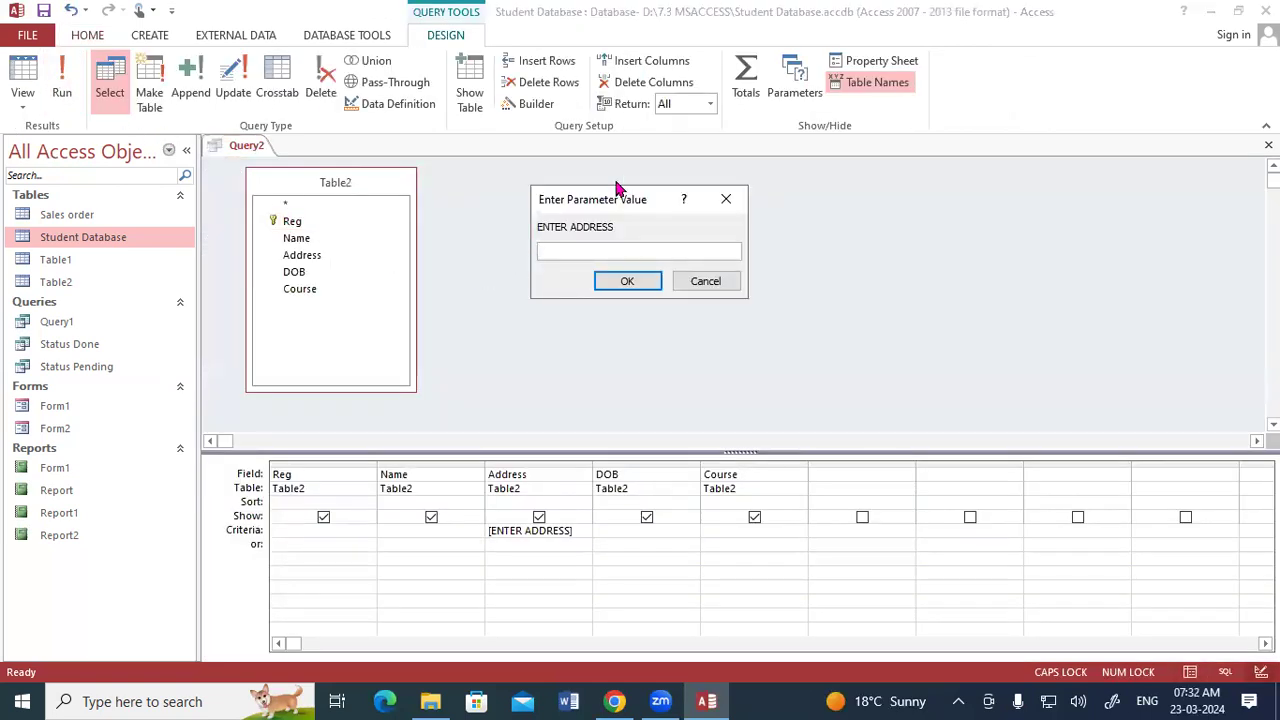
text(KUSHINAGAR)
click(644, 283)
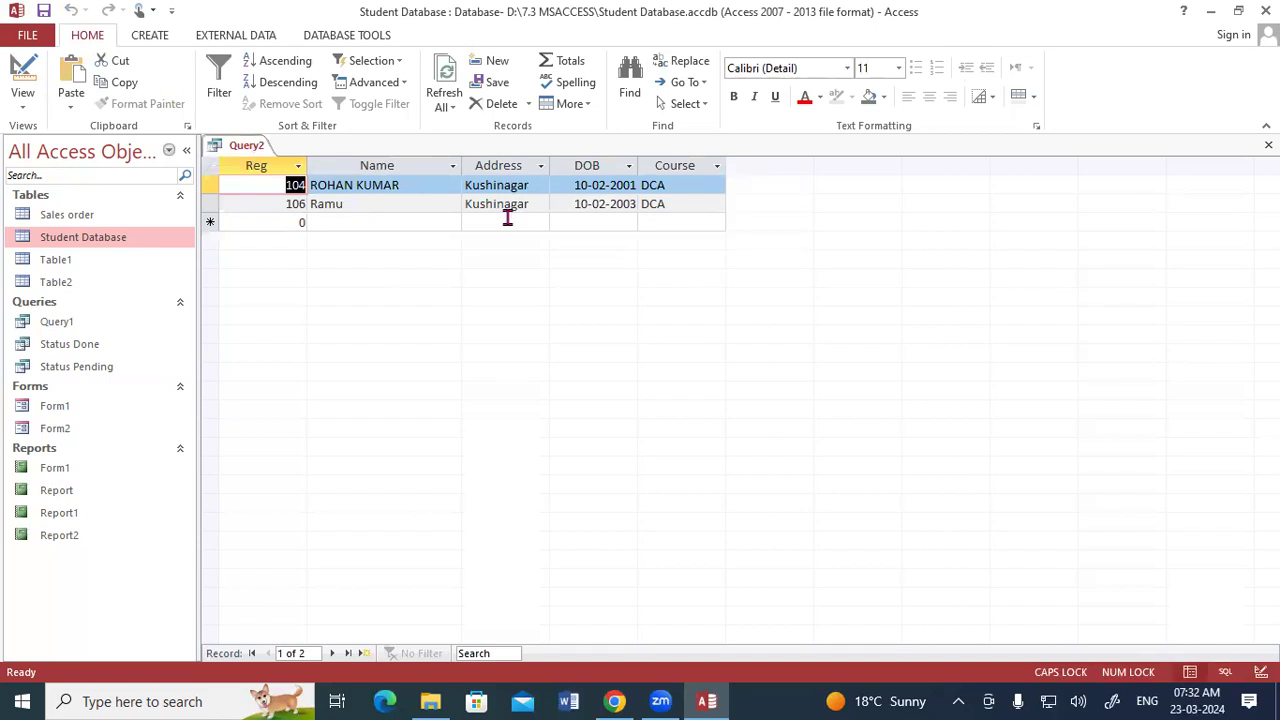
- Switch to Design View and delete the [ENTER ADDRESS] parameter from the Address criteria
right_click(258, 152)
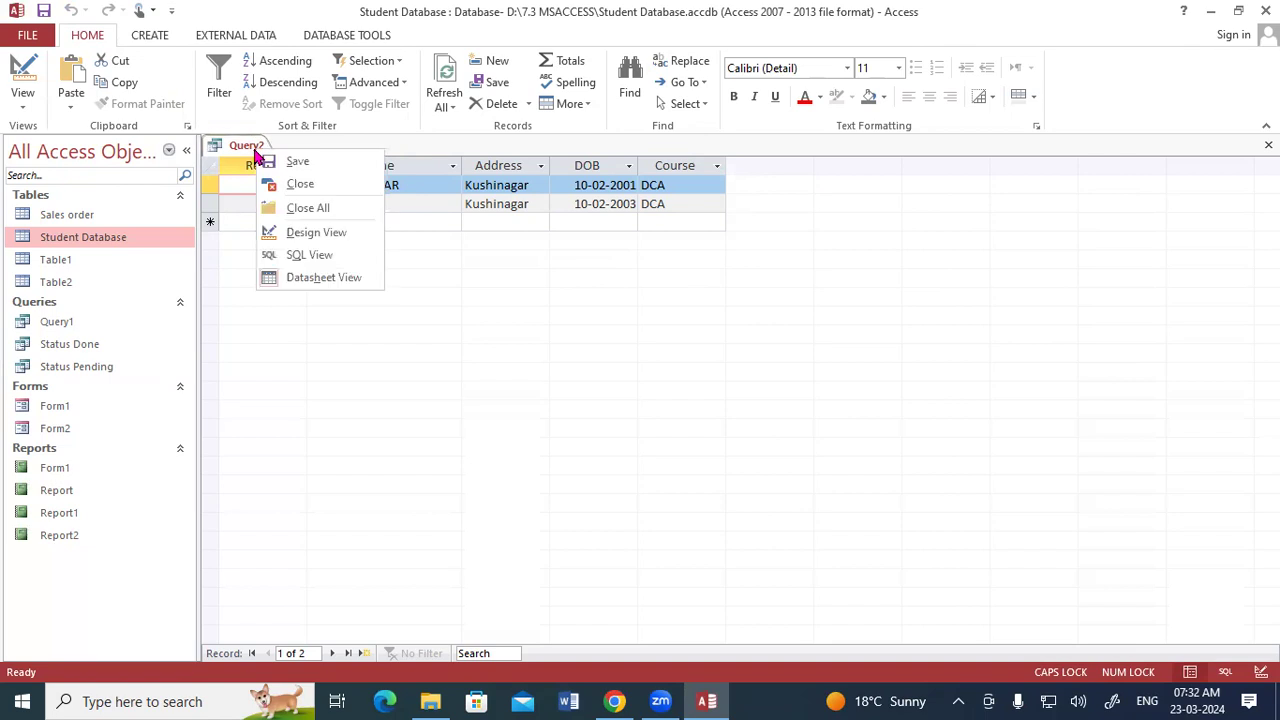
click(302, 233)
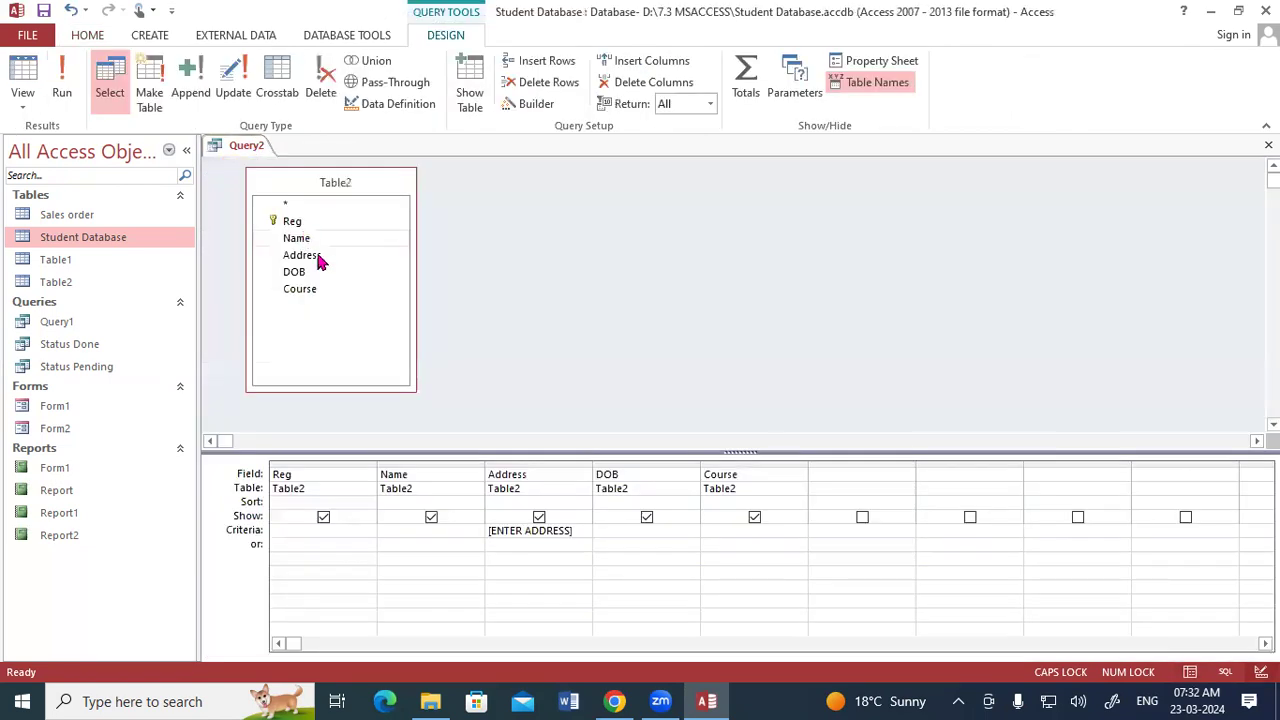
drag(580, 533, 450, 517)
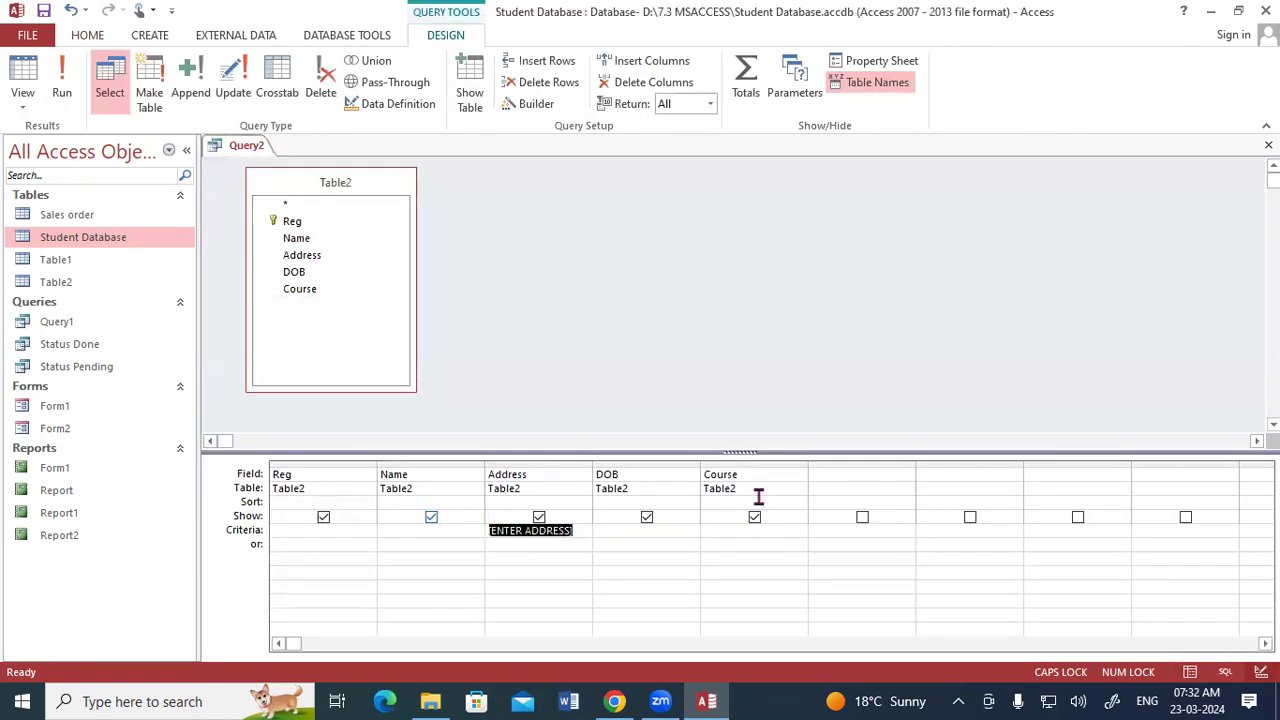
key(Delete)
- Set the Course criteria to the parameter [ENTER COURSE NAME] and run the query, entering ADCA
click(768, 530)
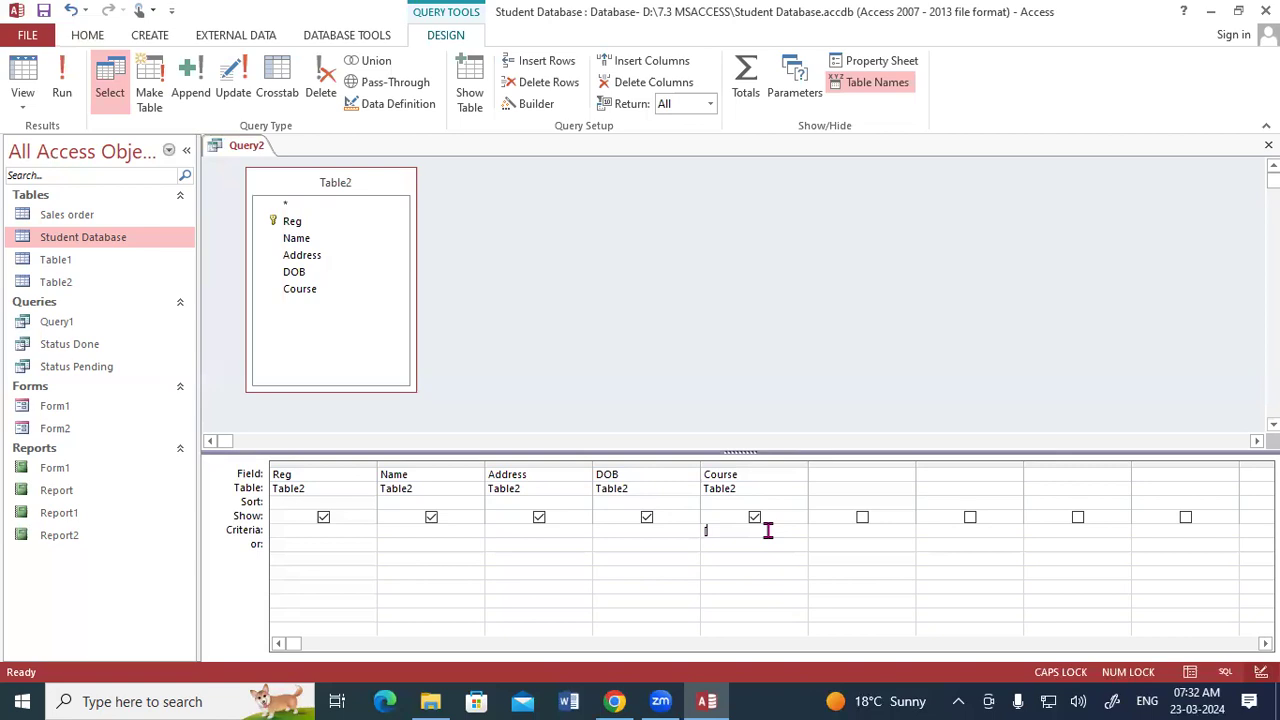
text([ENTER )
text(COURSE)
text( NAME)
click(68, 75)
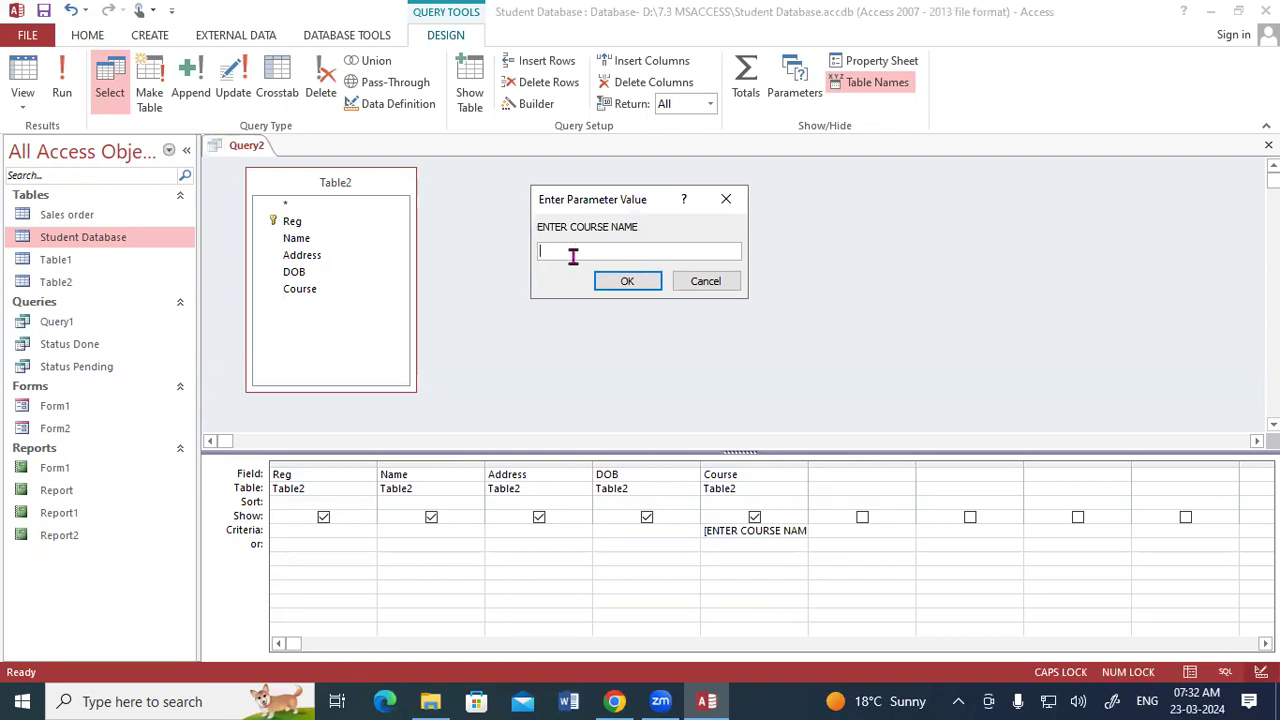
text(ADCA)
click(646, 281)
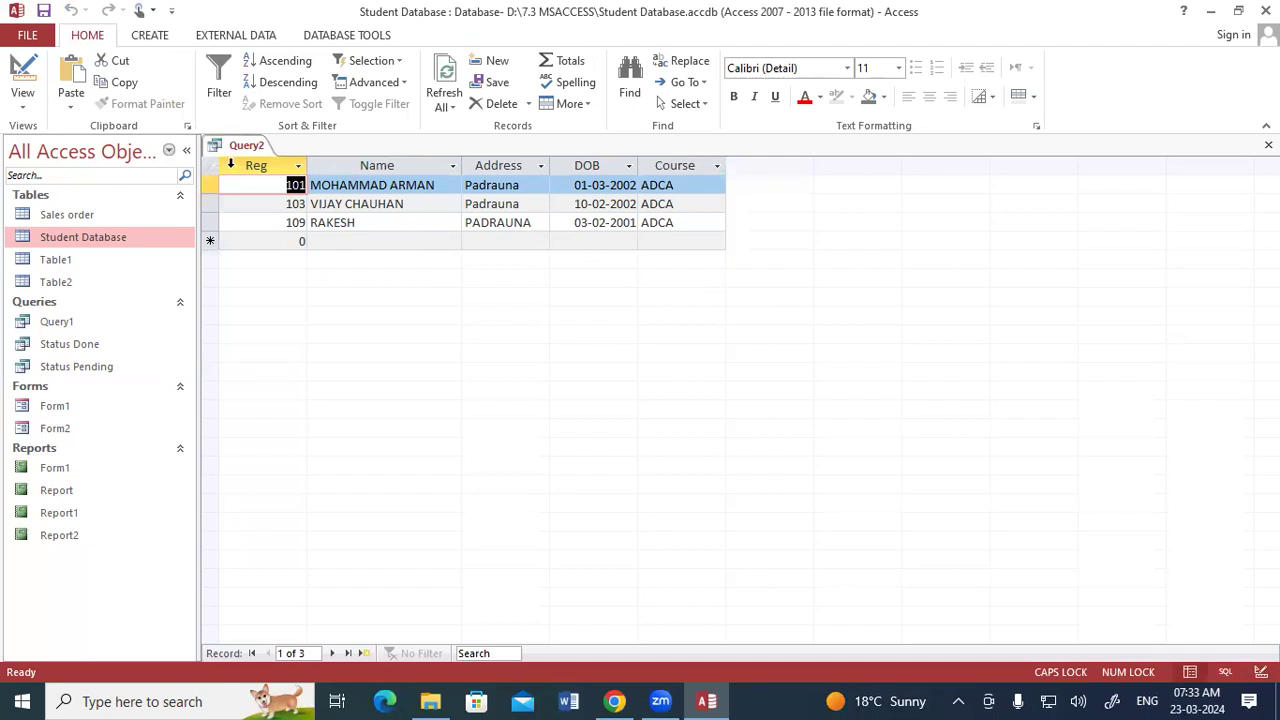
- Return to Design View and rerun the query, entering CCC as the course name
right_click(243, 149)
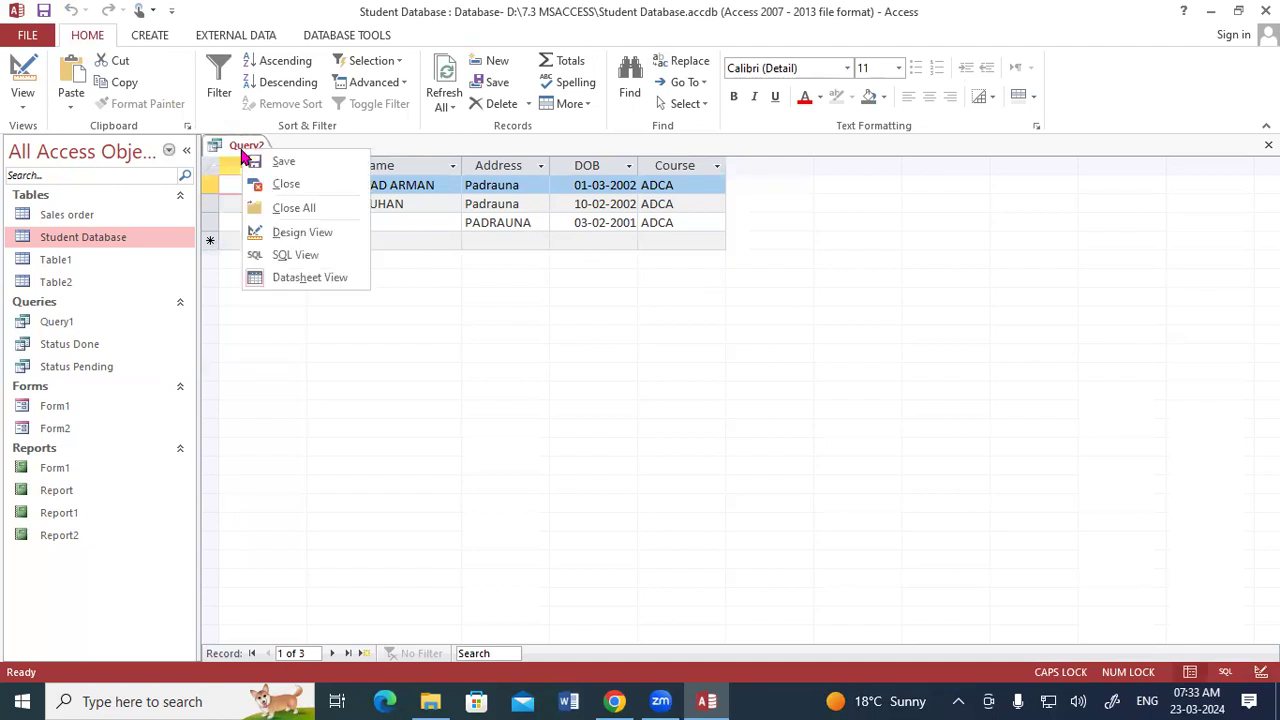
click(288, 233)
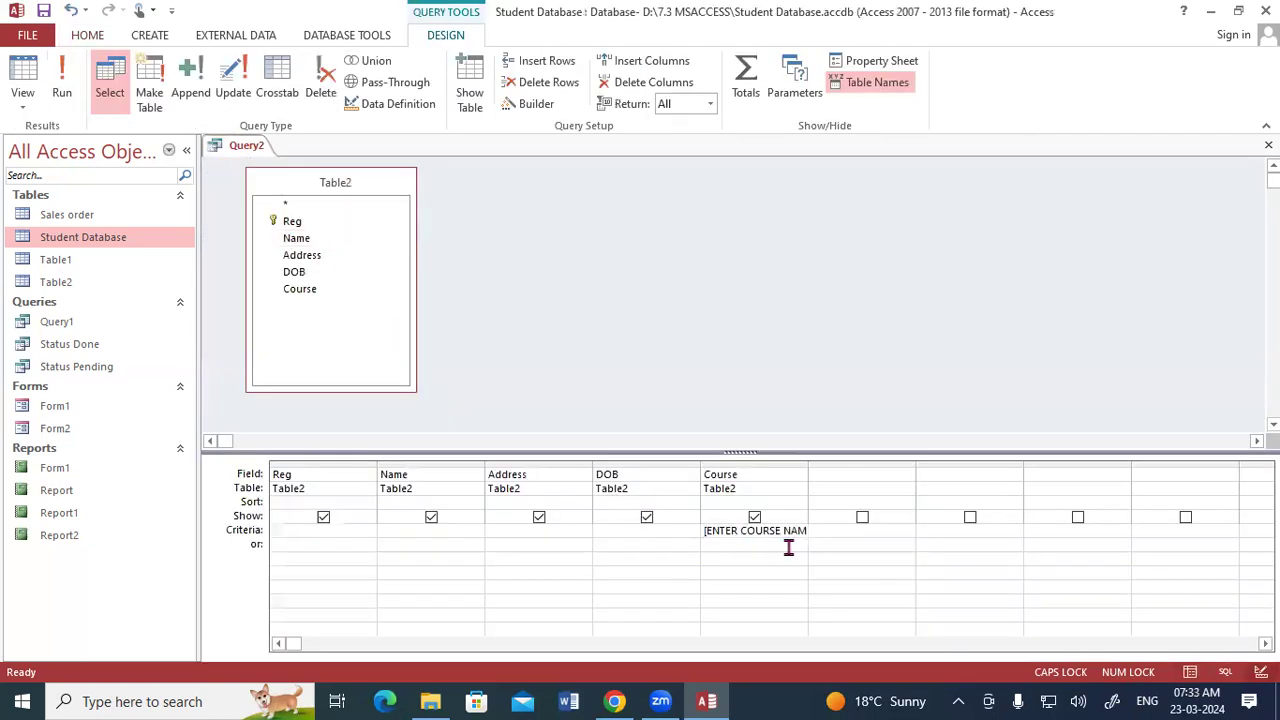
click(79, 80)
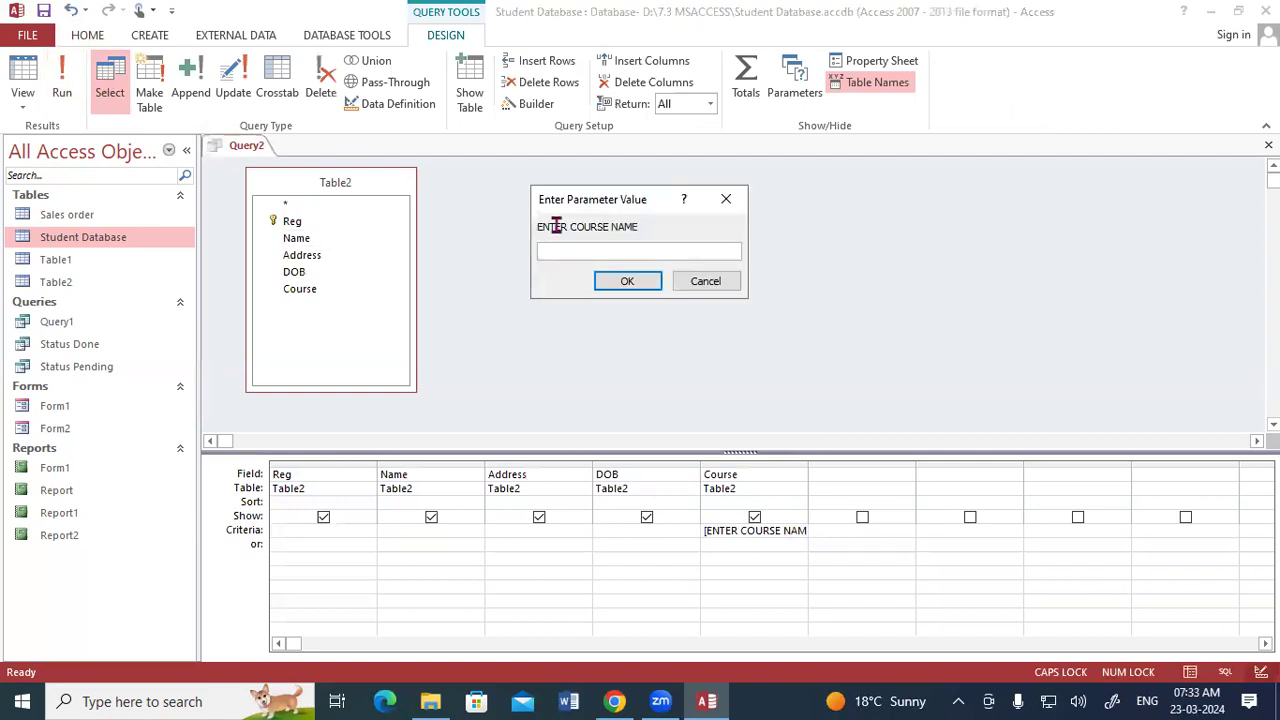
text(CCC)
click(627, 284)
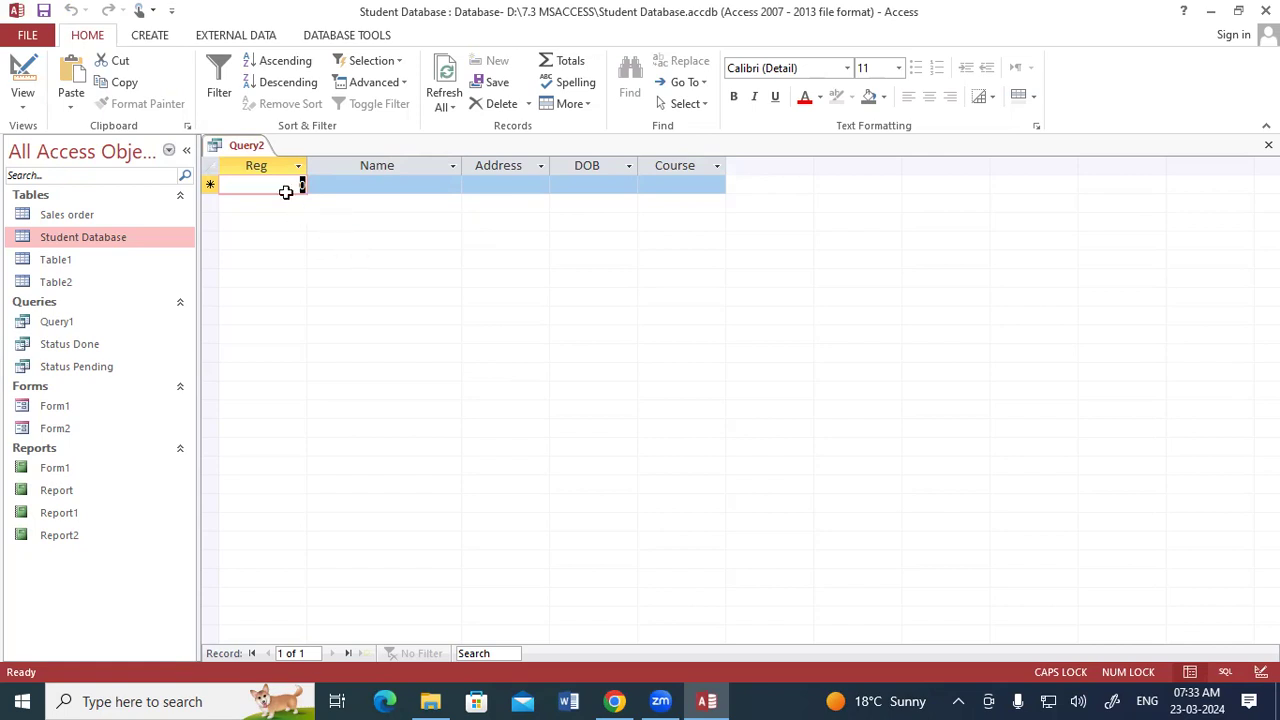
- Return to Design View and add the parameter [ENTER ADDRESS] to the Address criteria alongside the course parameter
right_click(254, 150)
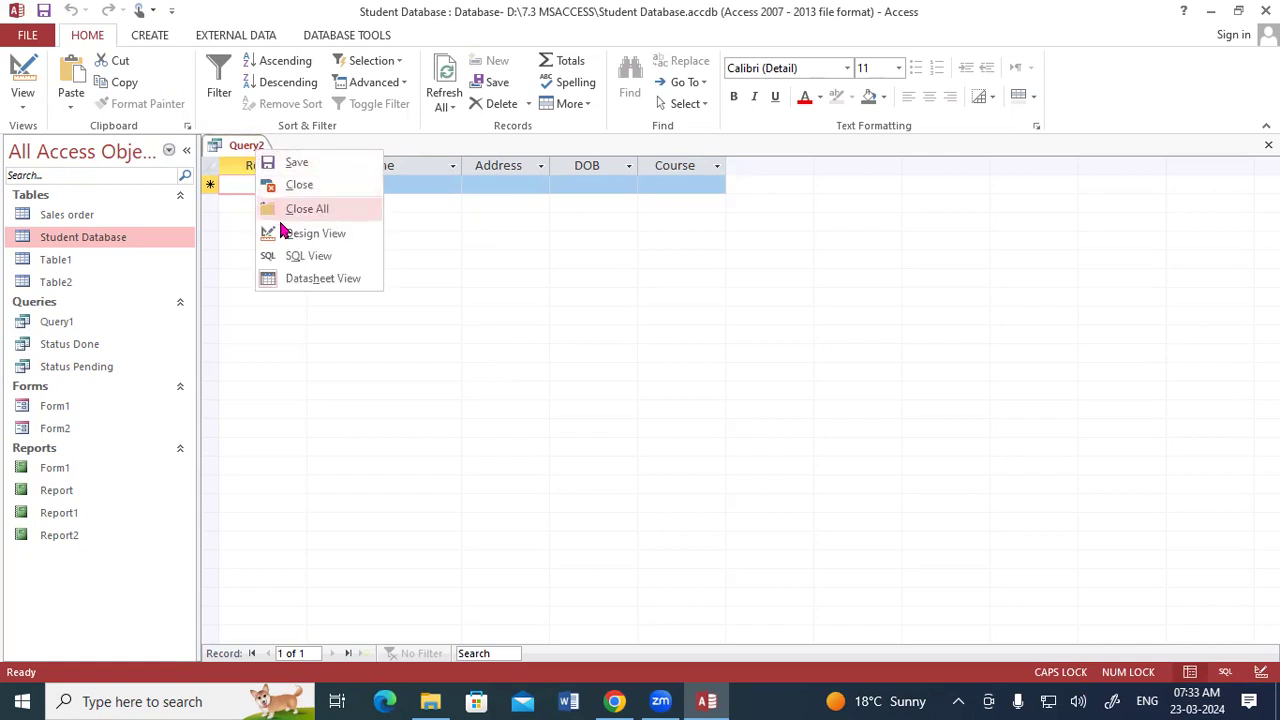
click(285, 235)
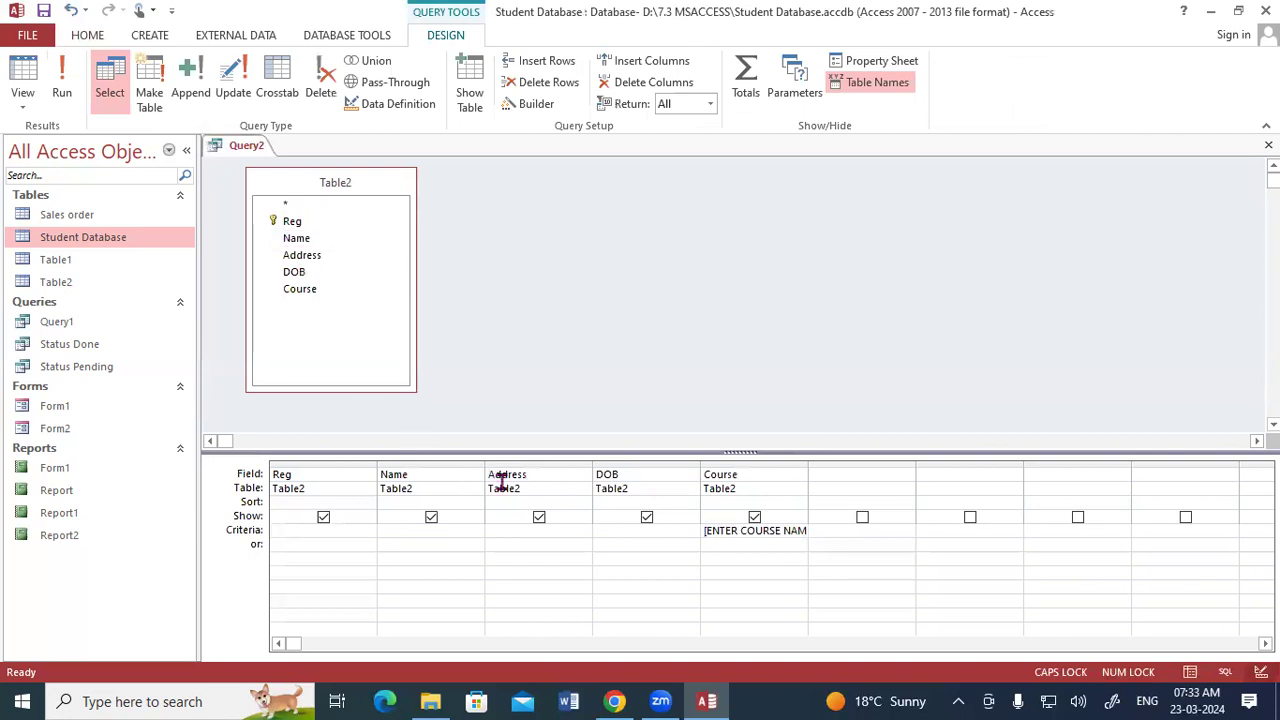
click(732, 530)
drag(530, 123, 535, 184)
drag(550, 150, 577, 141)
mouse_move(731, 92)
mouse_down()
mouse_move(741, 142)
mouse_move(778, 87)
mouse_up()
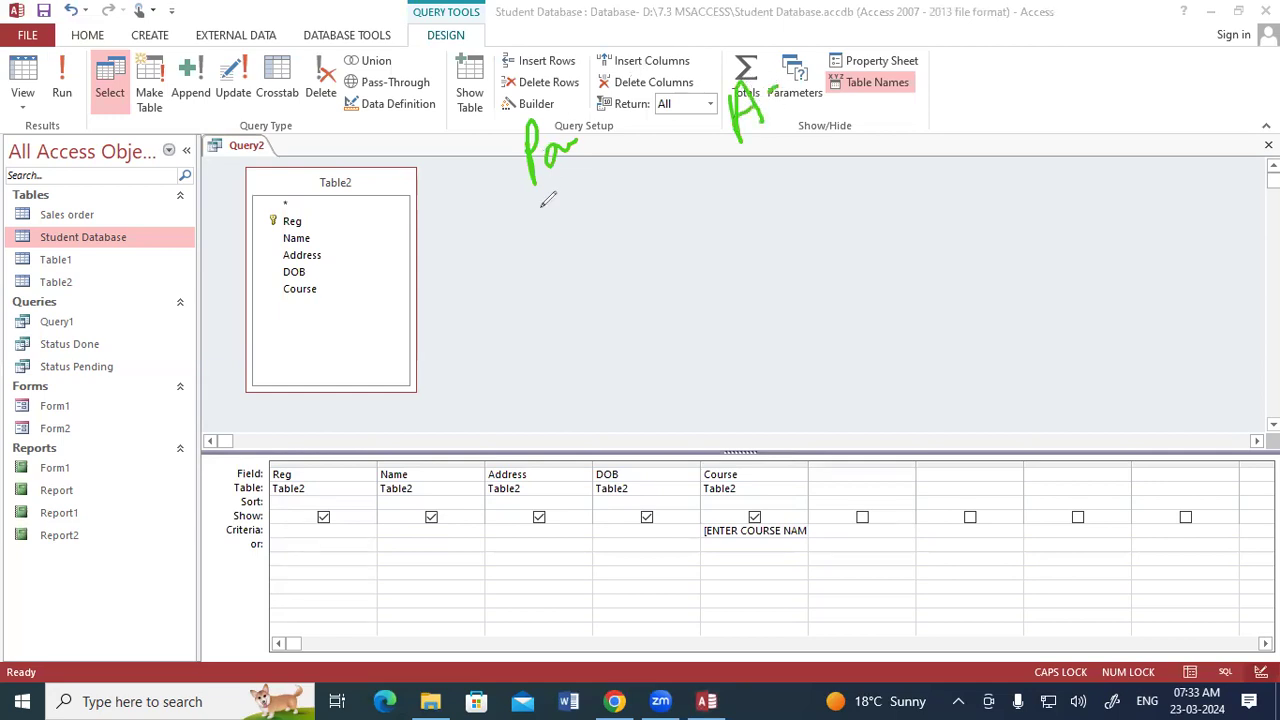
mouse_move(537, 258)
mouse_down()
mouse_move(547, 299)
mouse_move(580, 265)
mouse_up()
drag(602, 246, 622, 240)
mouse_move(782, 170)
mouse_down()
mouse_move(805, 195)
mouse_move(798, 205)
mouse_up()
mouse_move(902, 178)
mouse_down()
mouse_move(916, 128)
mouse_move(928, 138)
mouse_move(950, 110)
mouse_move(962, 122)
mouse_move(979, 96)
mouse_move(988, 125)
mouse_up()
drag(908, 212, 1000, 142)
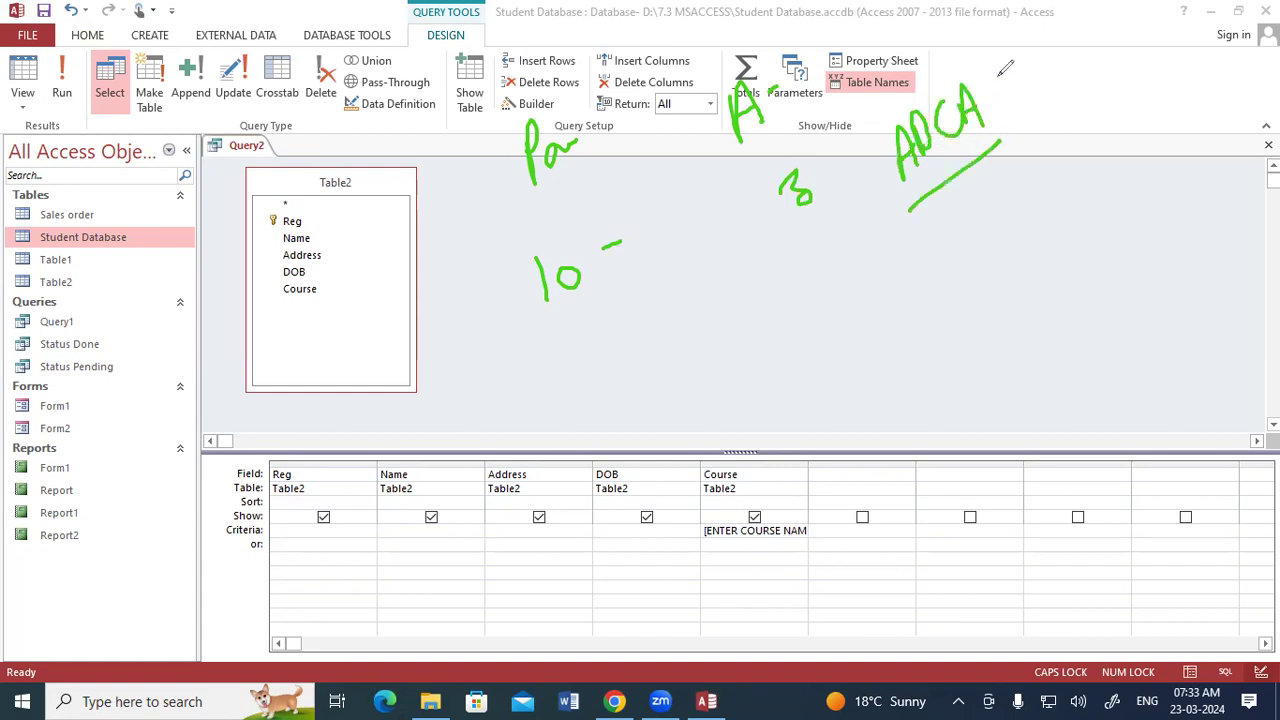
drag(540, 332, 655, 270)
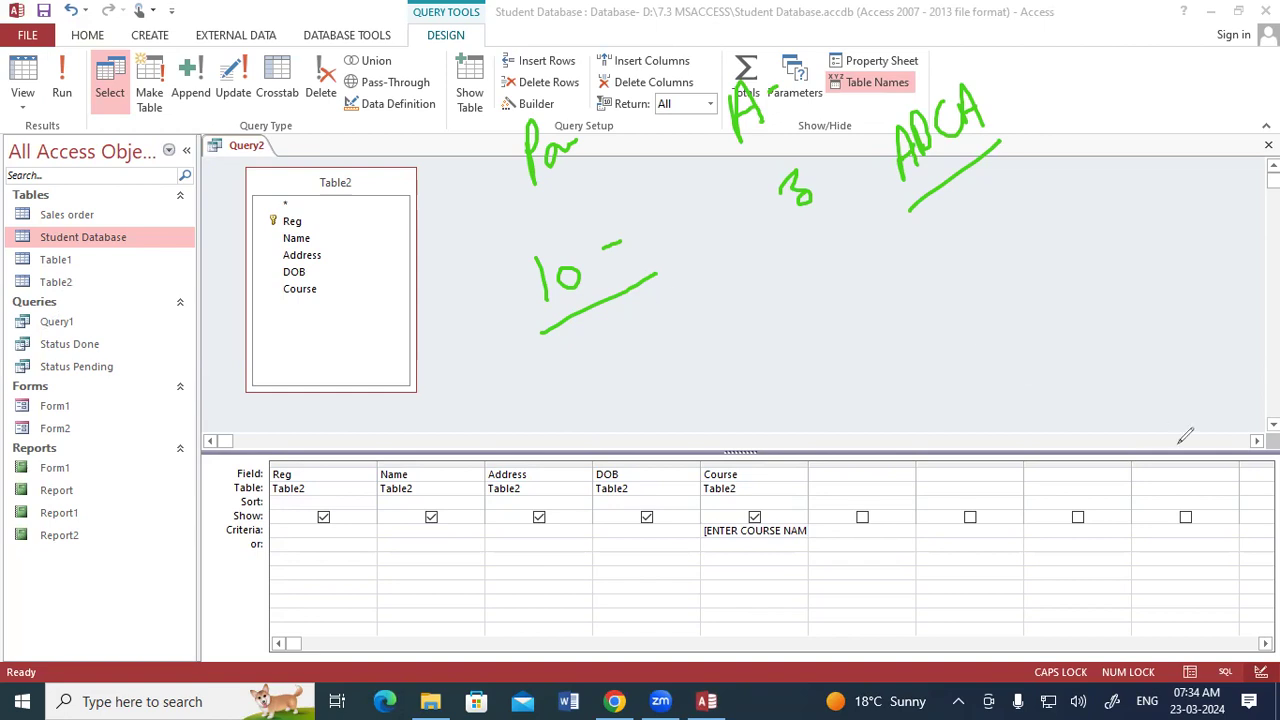
click(1185, 593)
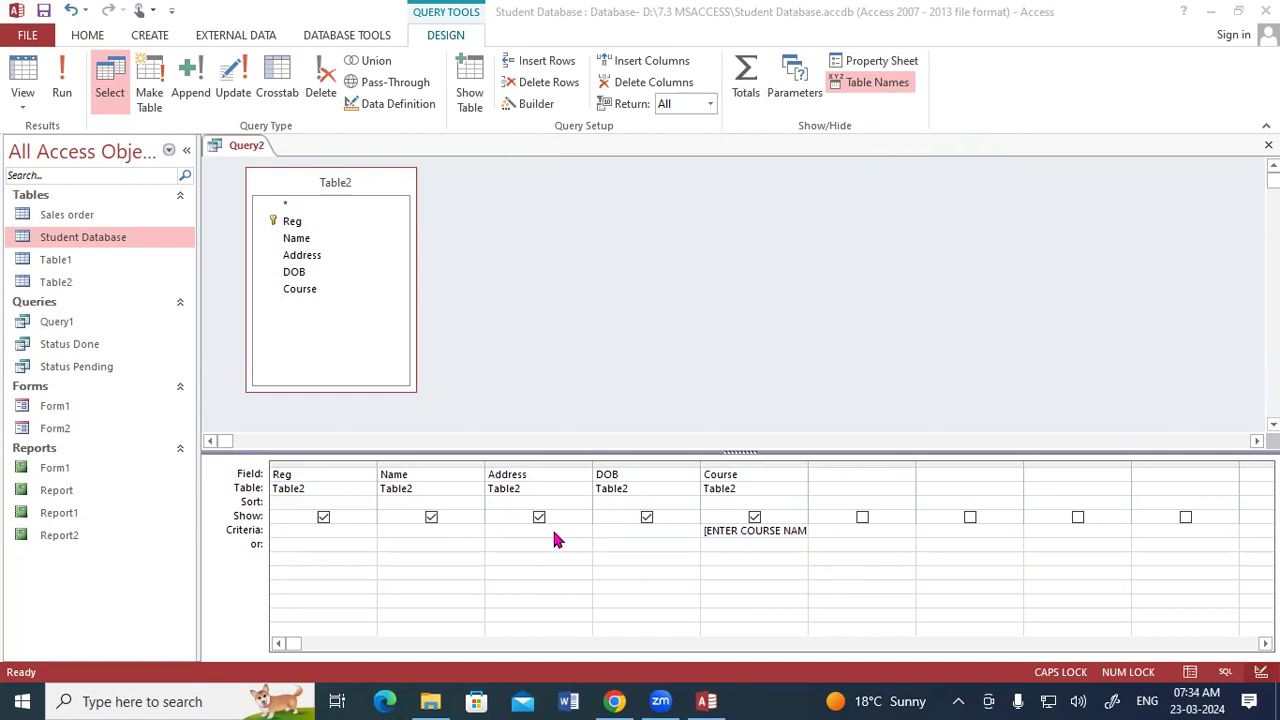
text([ENTER)
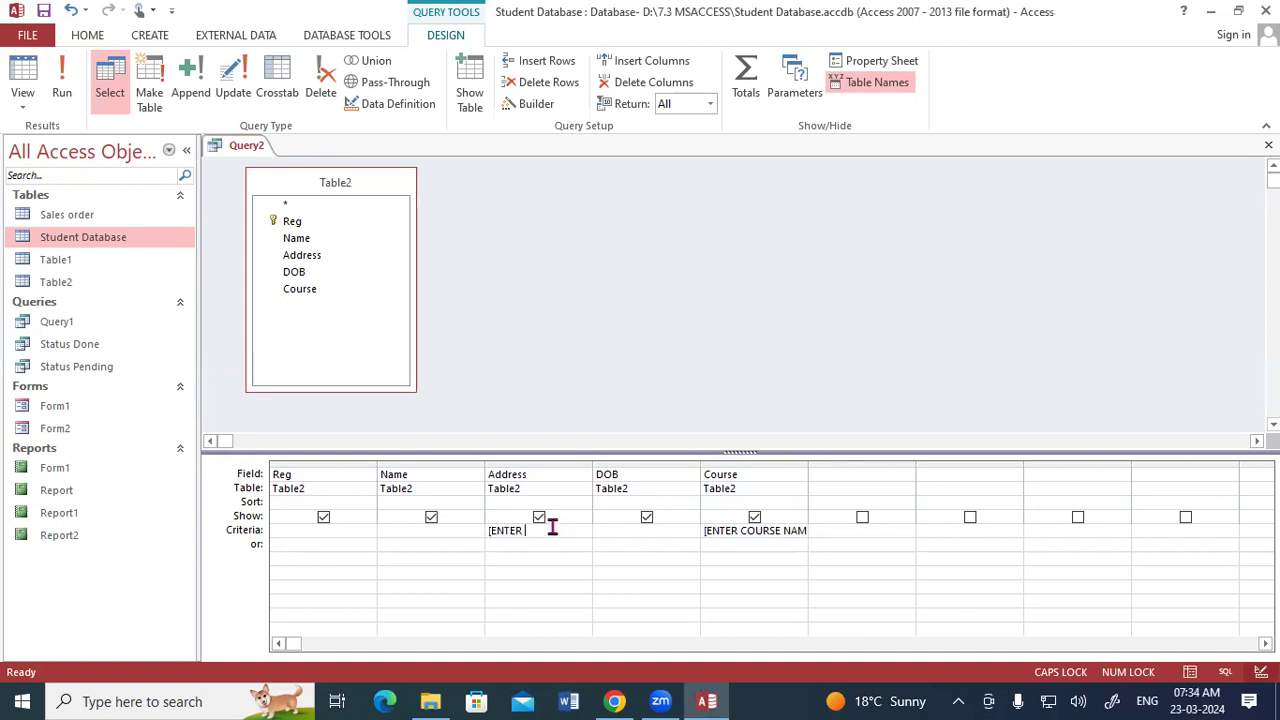
text( ADDRESS)
- Run the query, entering PADRAUNA as the address and DCA as the course name
click(62, 85)
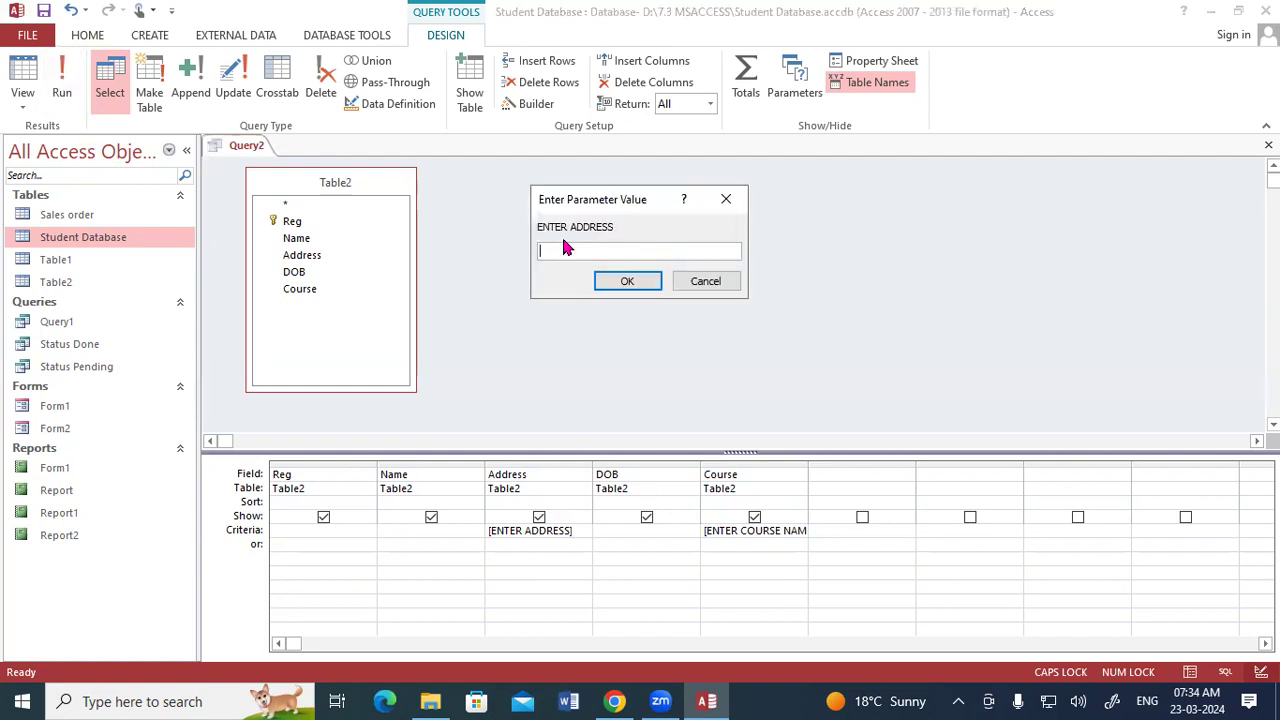
text(PADRAUNA)
click(634, 281)
text(DCA)
click(624, 286)
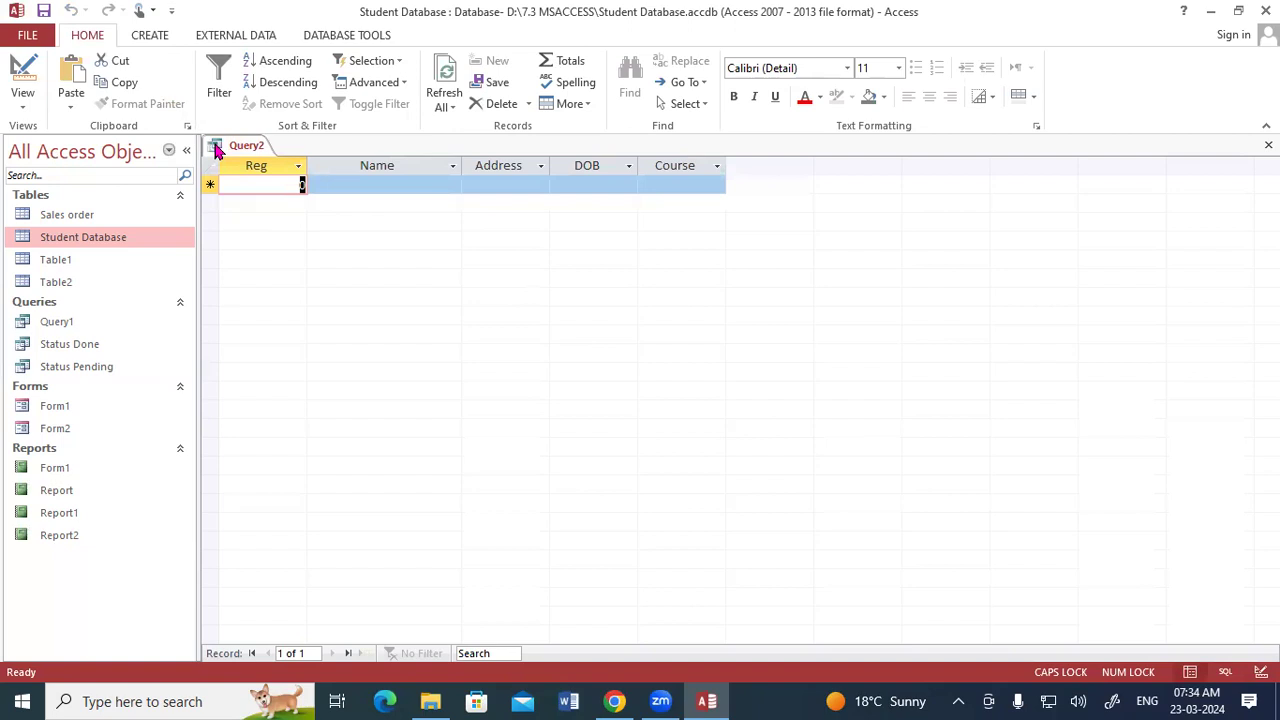
- Return to Design View and rerun the query, entering PADRAUNA as the address and ADCA as the course
right_click(244, 147)
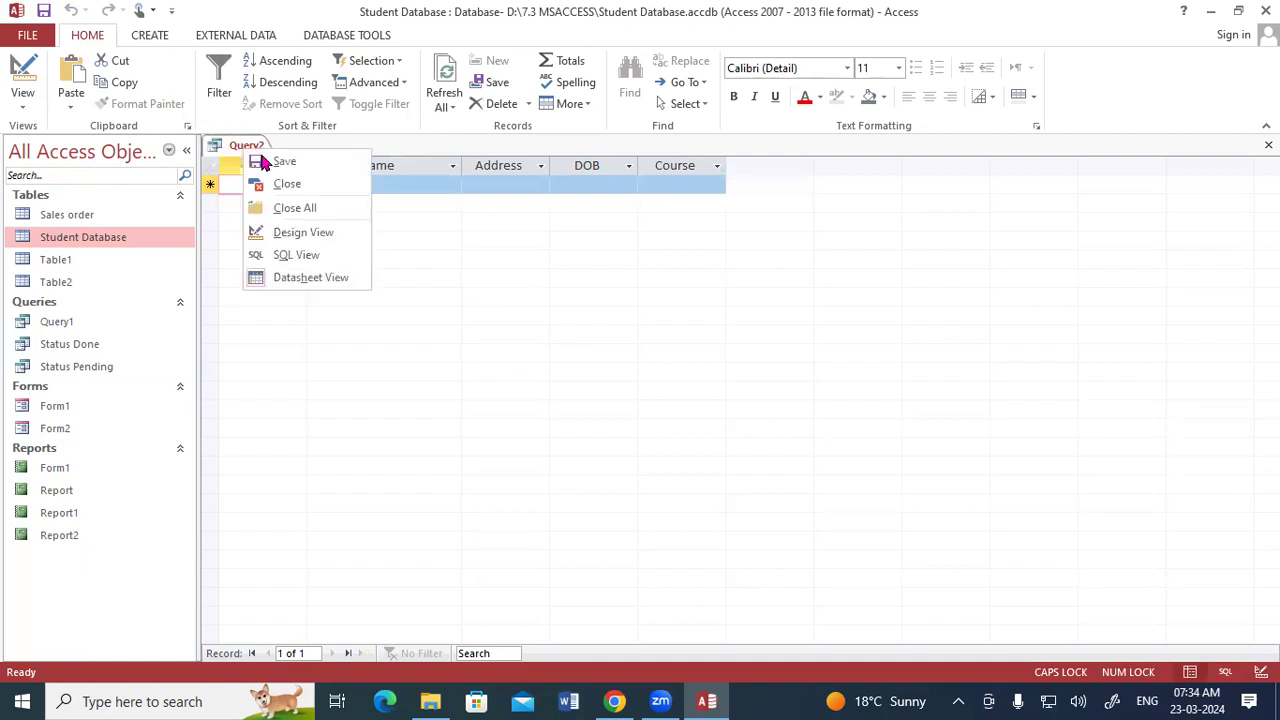
click(300, 233)
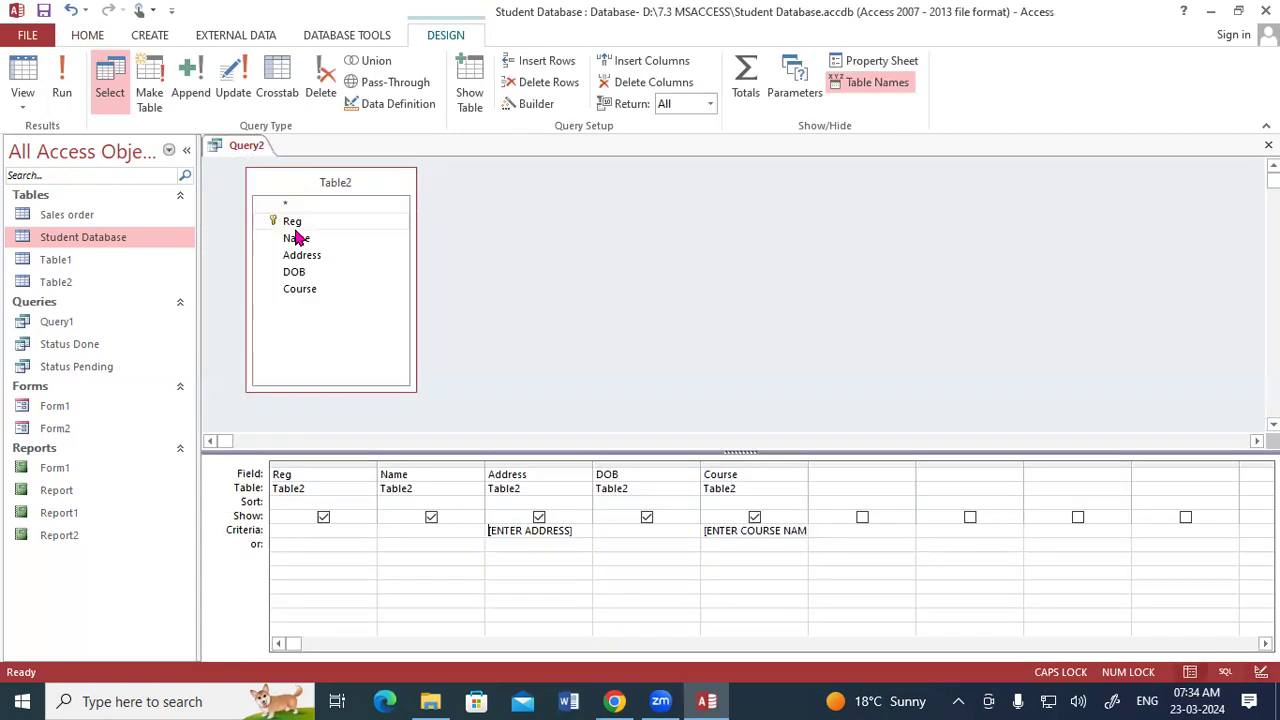
click(62, 85)
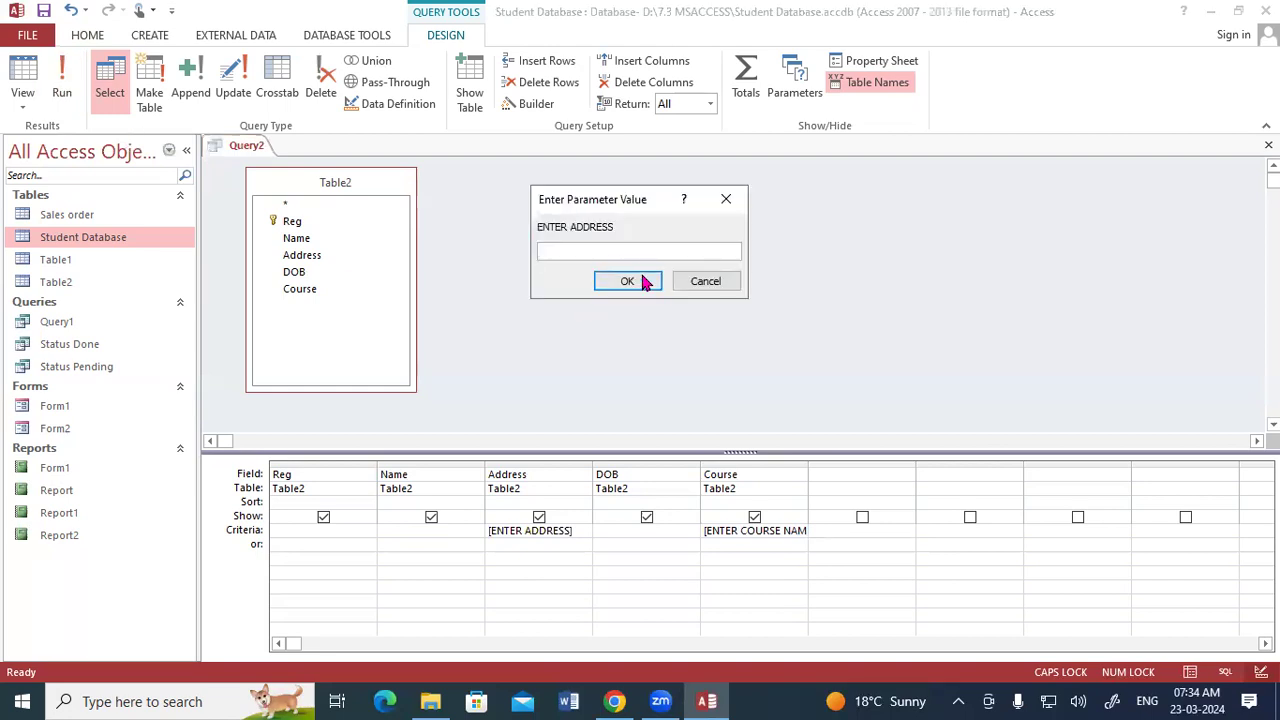
text(PADRAUNA)
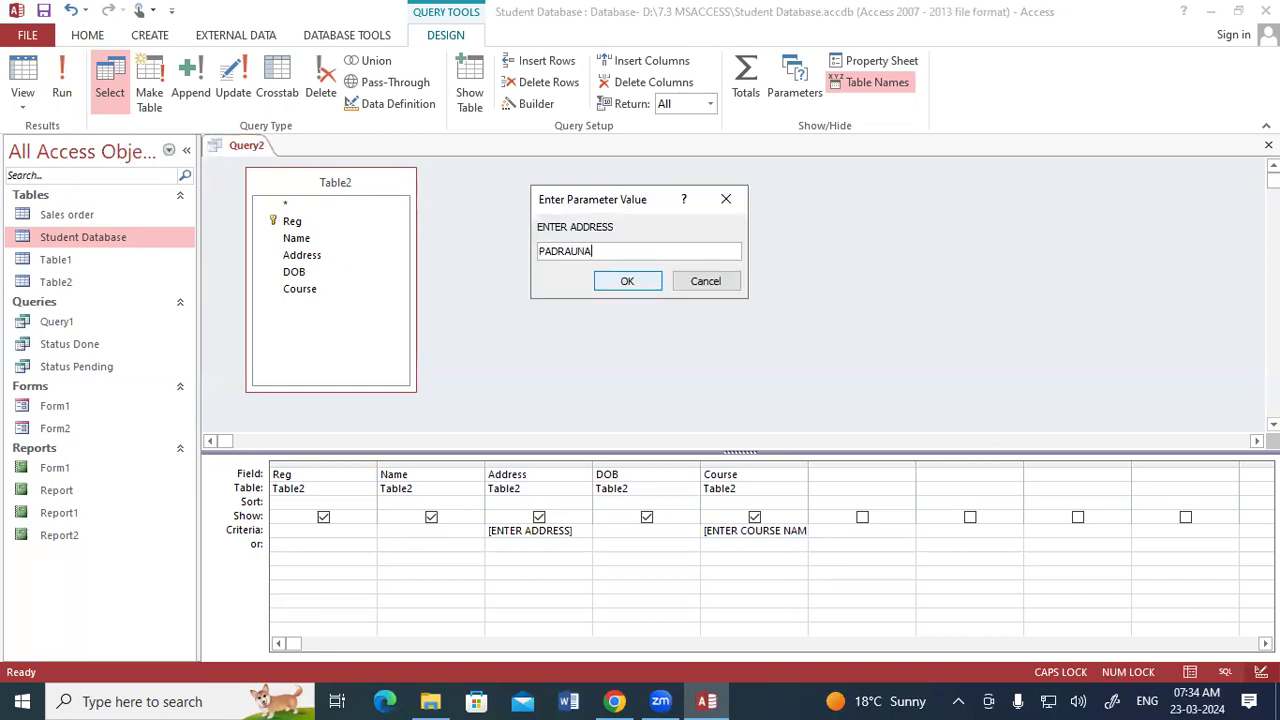
click(643, 282)
text(ADCA)
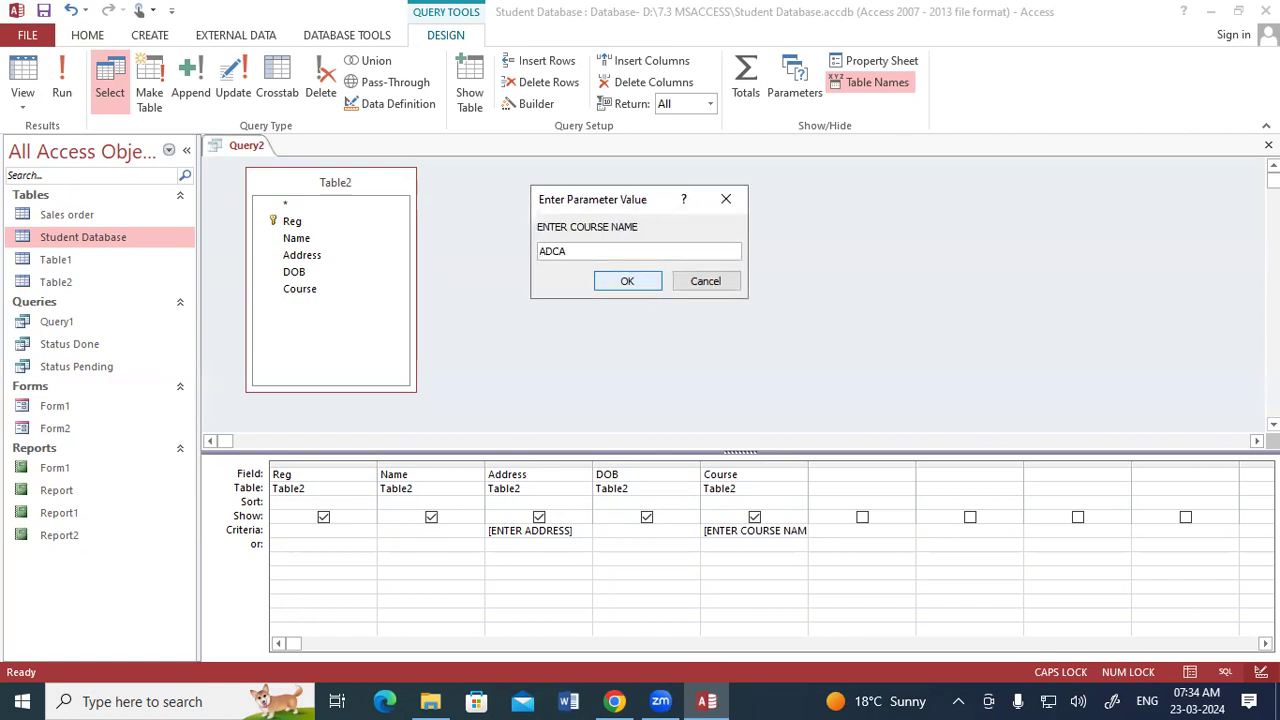
click(645, 283)
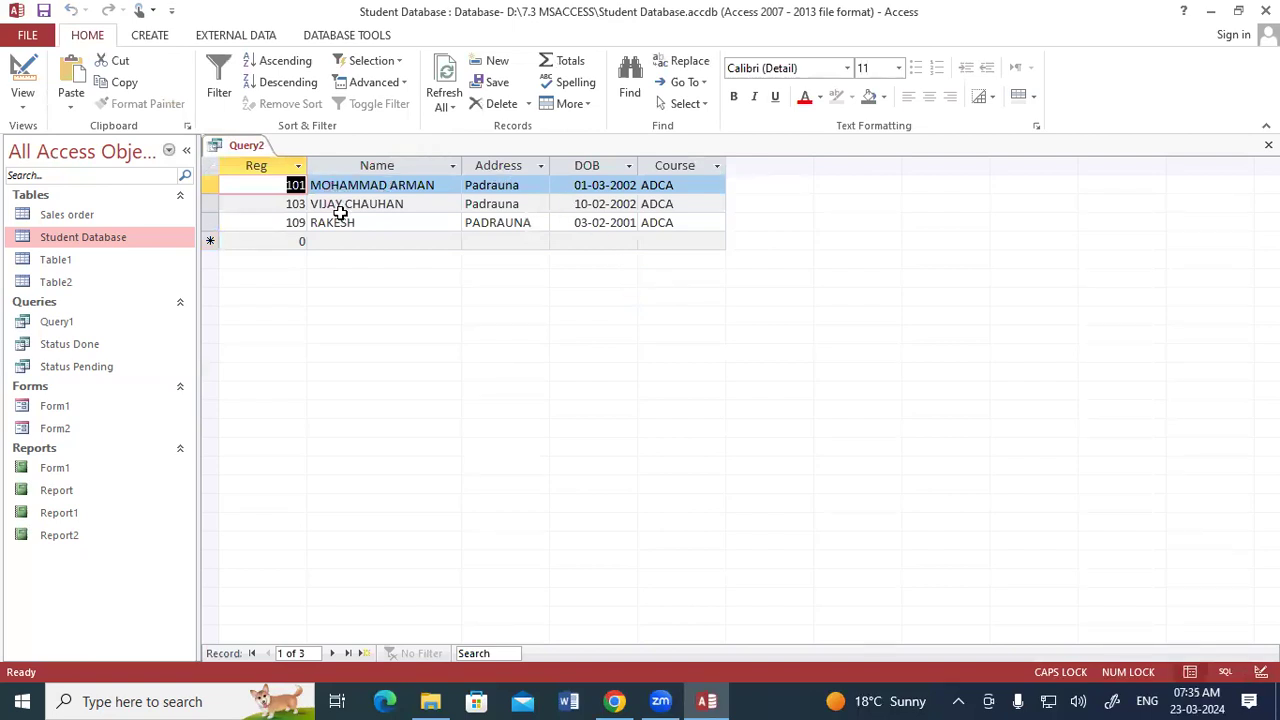
- Open Table2 and compare its addresses and courses with the query results
double_click(66, 285)
drag(478, 185, 489, 260)
double_click(497, 222)
drag(535, 299, 489, 299)
drag(534, 337, 473, 335)
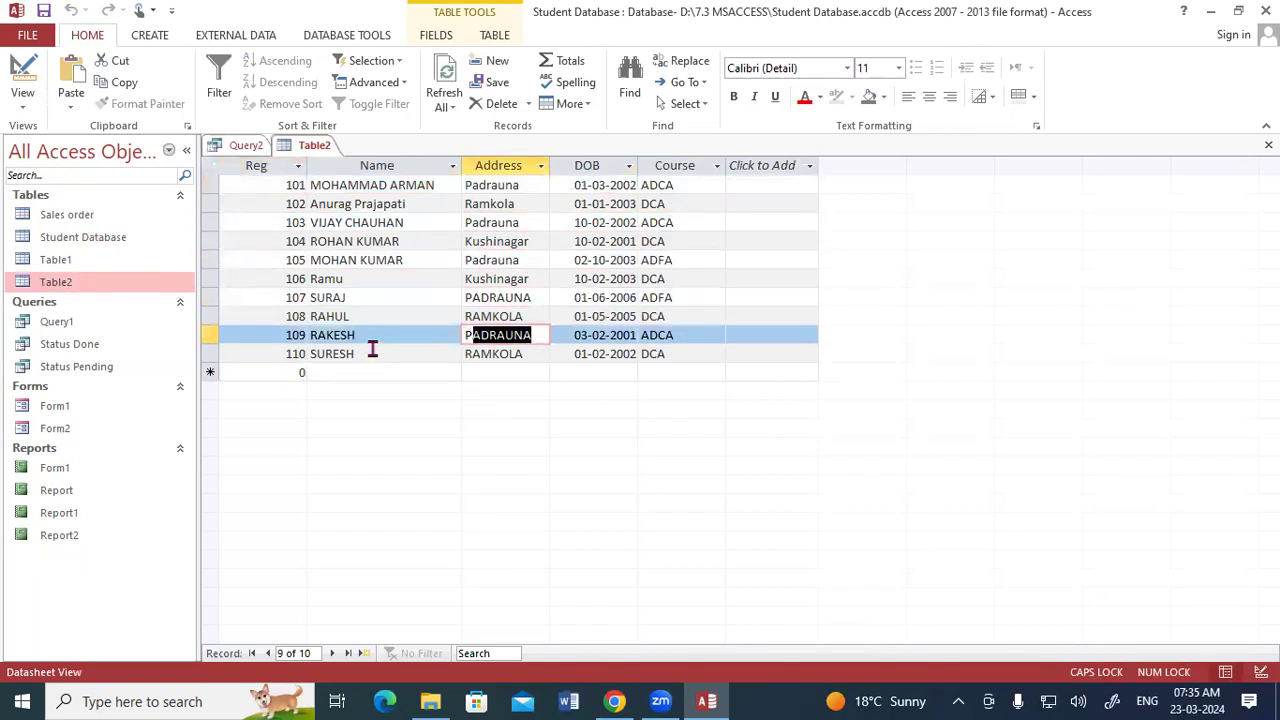
click(255, 145)
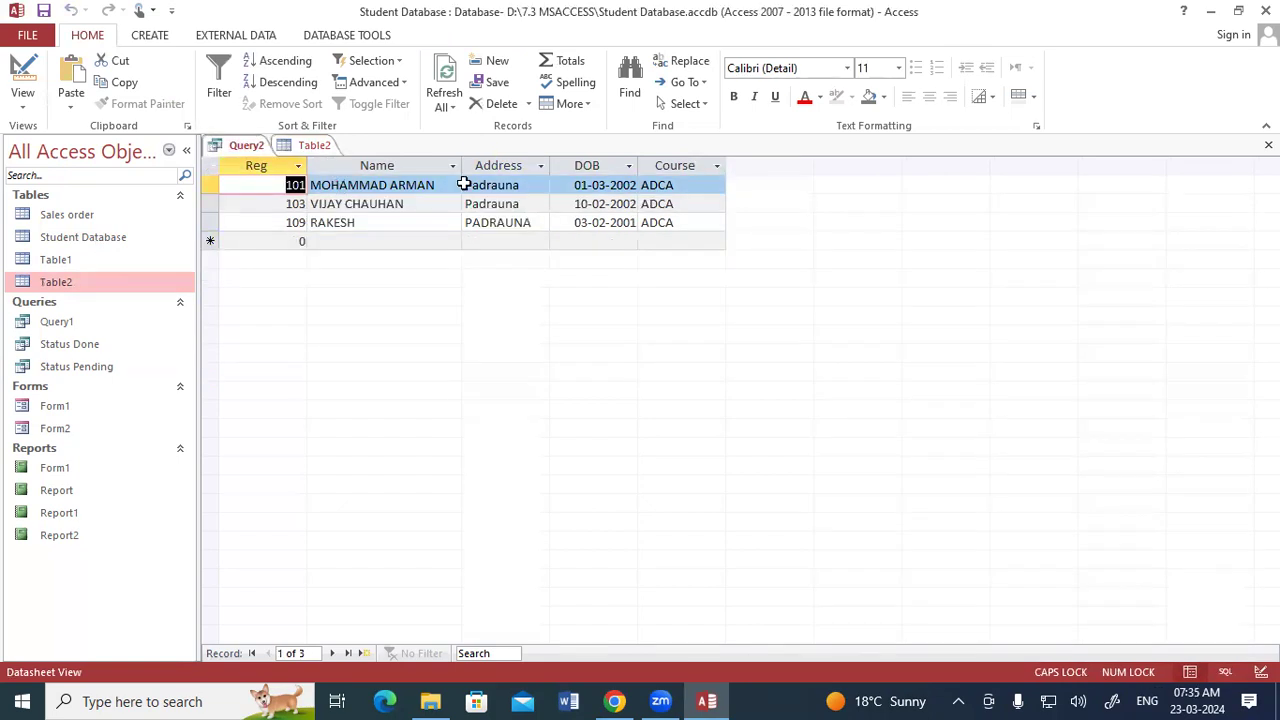
- Switch between Table2 and the query results to check which student records match
click(312, 147)
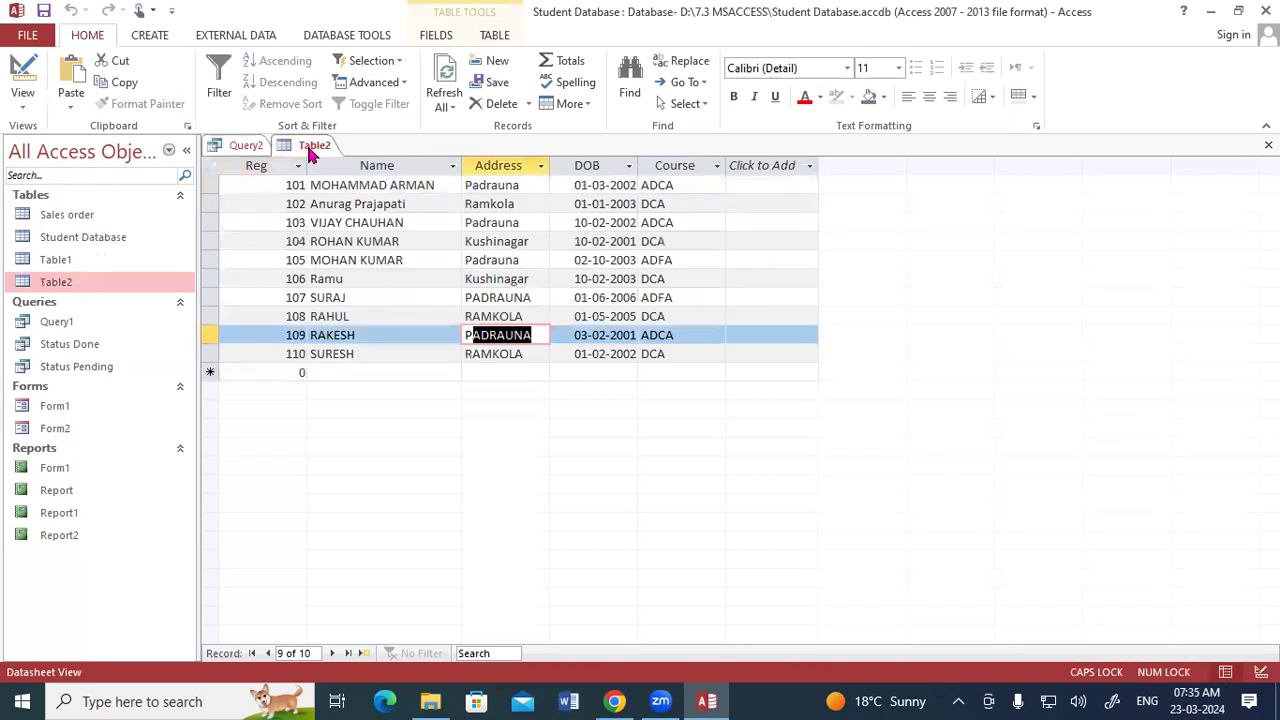
drag(529, 184, 650, 221)
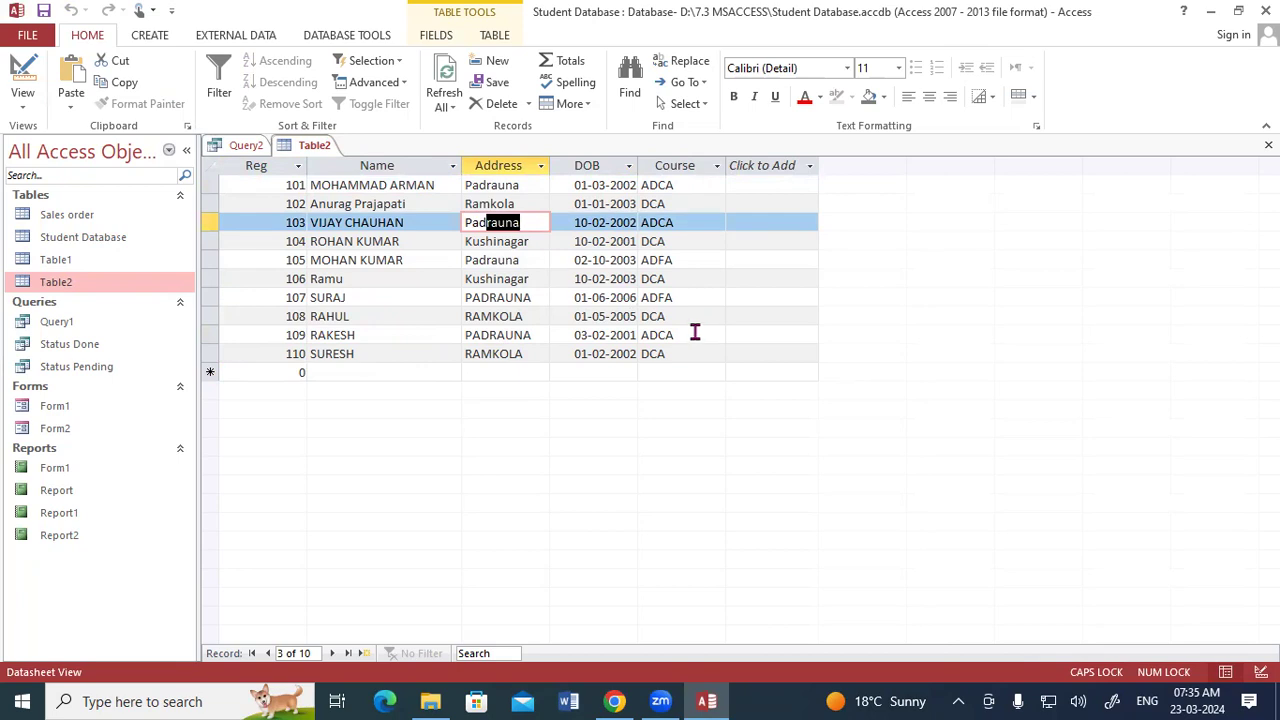
click(248, 145)
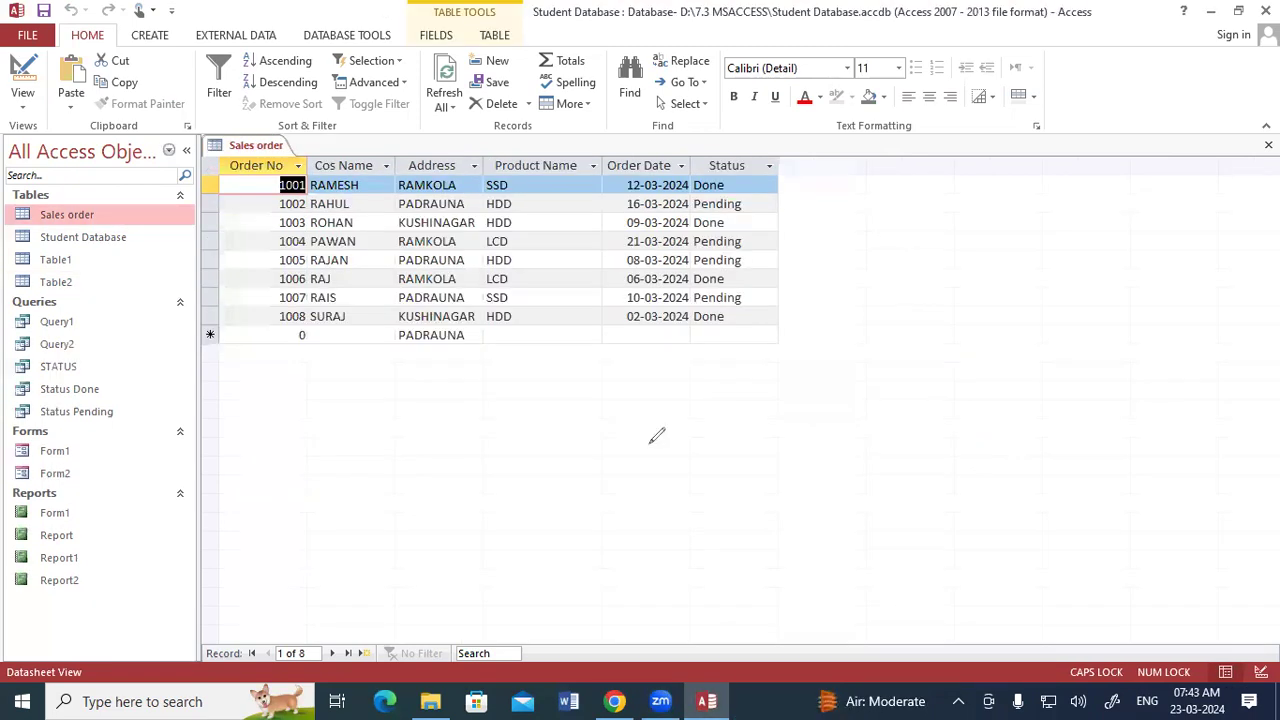
mouse_move(736, 183)
mouse_down()
mouse_move(768, 205)
mouse_move(742, 222)
mouse_move(769, 258)
mouse_move(767, 277)
mouse_move(737, 279)
mouse_move(752, 321)
mouse_move(728, 321)
mouse_up()
mouse_move(742, 147)
mouse_down()
mouse_move(700, 157)
mouse_move(642, 262)
mouse_move(772, 304)
mouse_move(790, 190)
mouse_move(840, 250)
mouse_up()
mouse_move(830, 200)
mouse_down()
mouse_move(848, 242)
mouse_move(878, 205)
mouse_move(940, 178)
mouse_up()
drag(862, 256, 948, 210)
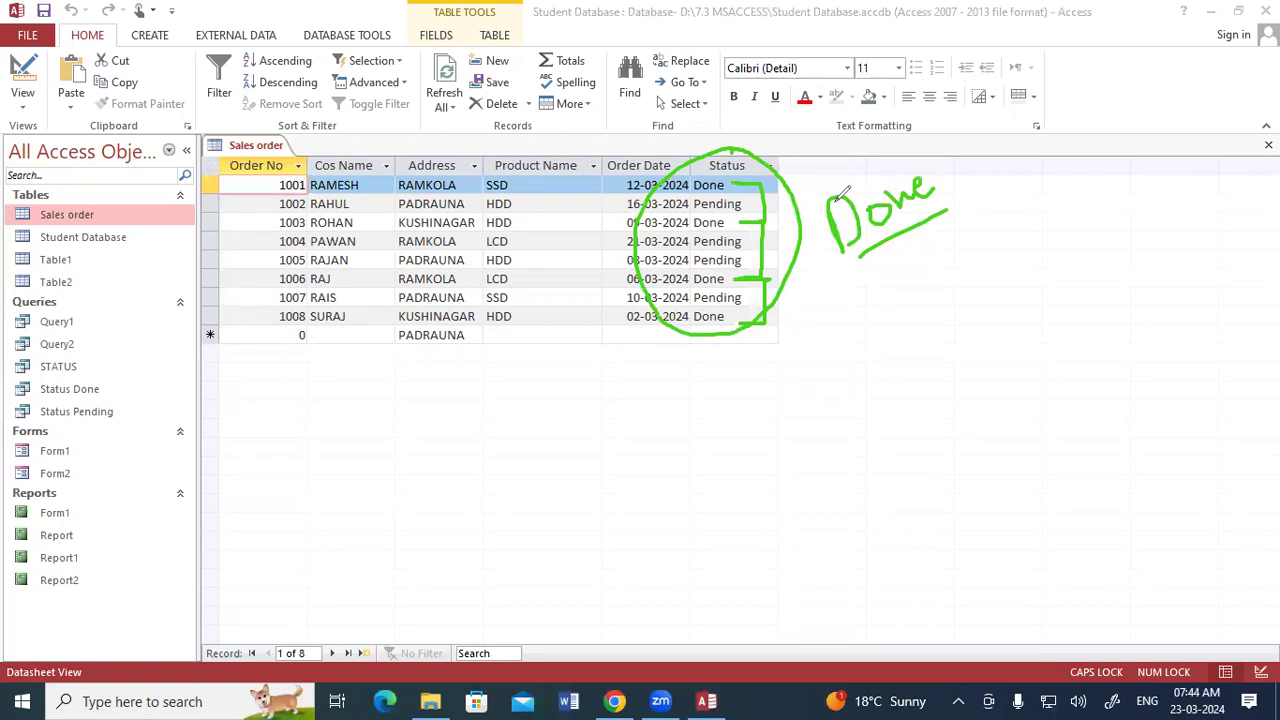
mouse_move(838, 297)
mouse_down()
mouse_move(838, 366)
mouse_move(845, 300)
mouse_move(888, 346)
mouse_up()
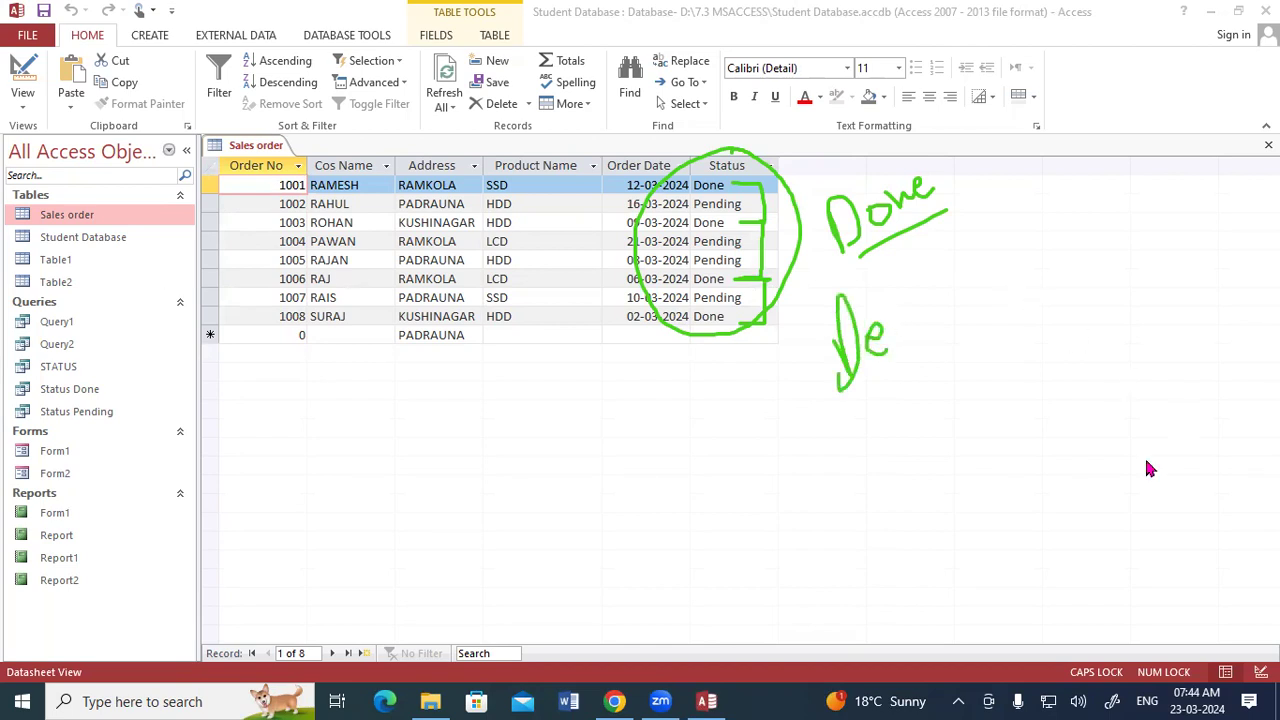
key(Escape)
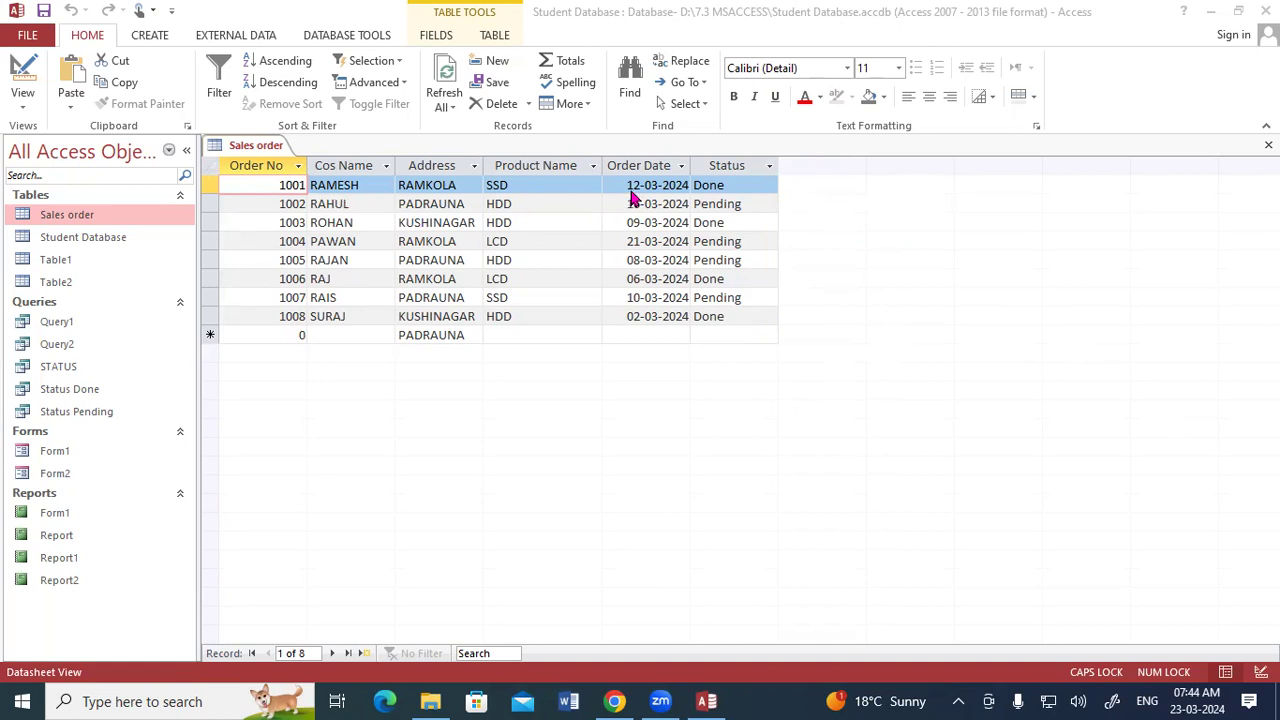
click(208, 186)
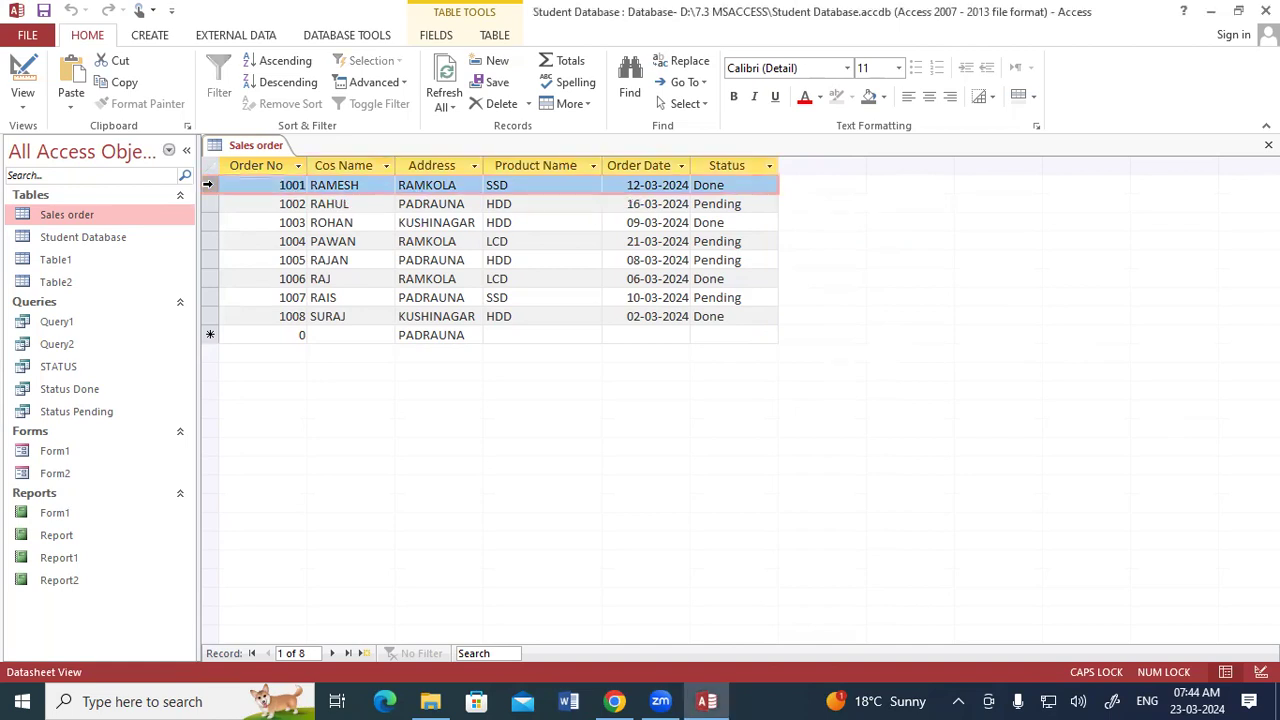
right_click(208, 185)
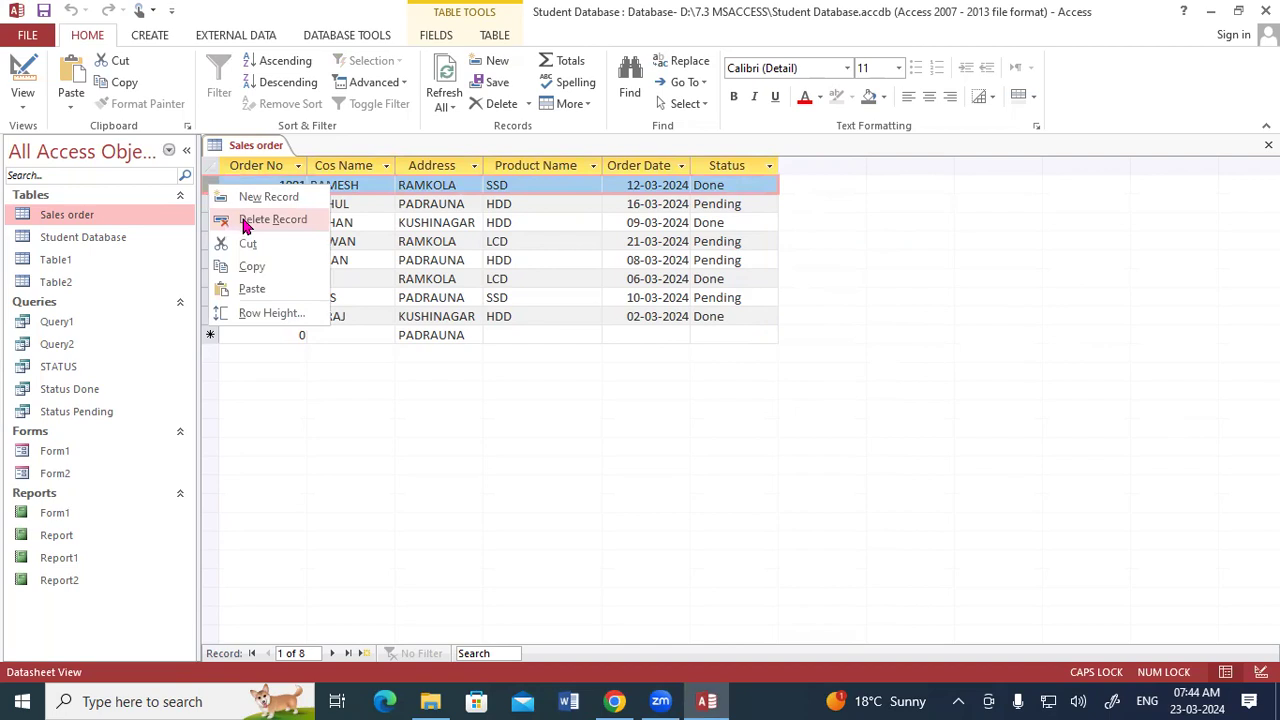
click(524, 234)
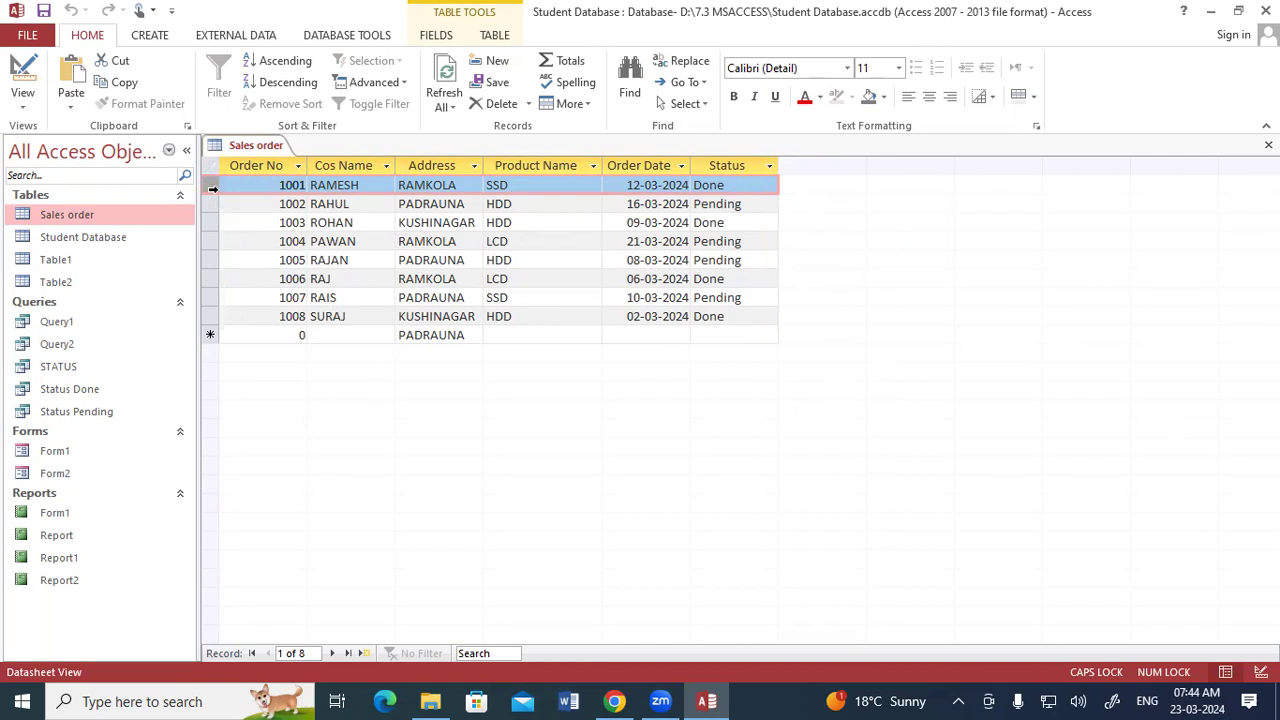
right_click(210, 185)
click(381, 231)
right_click(210, 222)
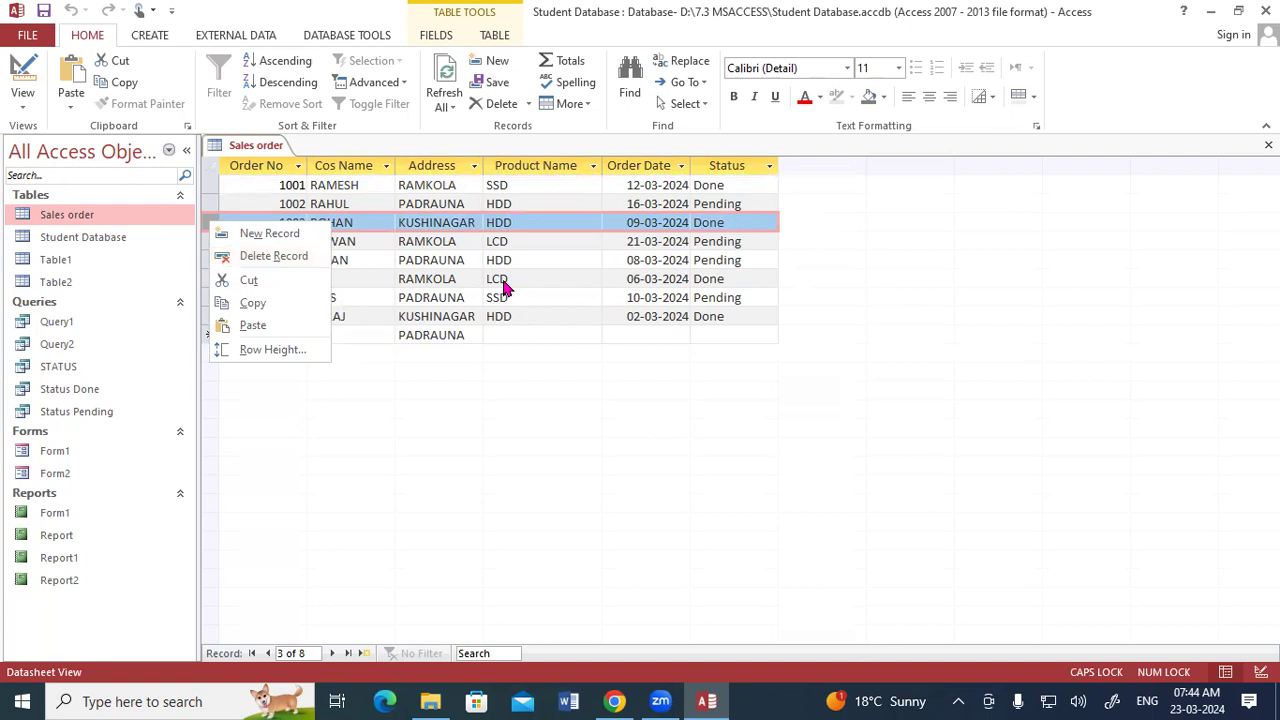
key(Escape)
- Close the Sales order table
right_click(276, 150)
click(305, 168)
right_click(270, 150)
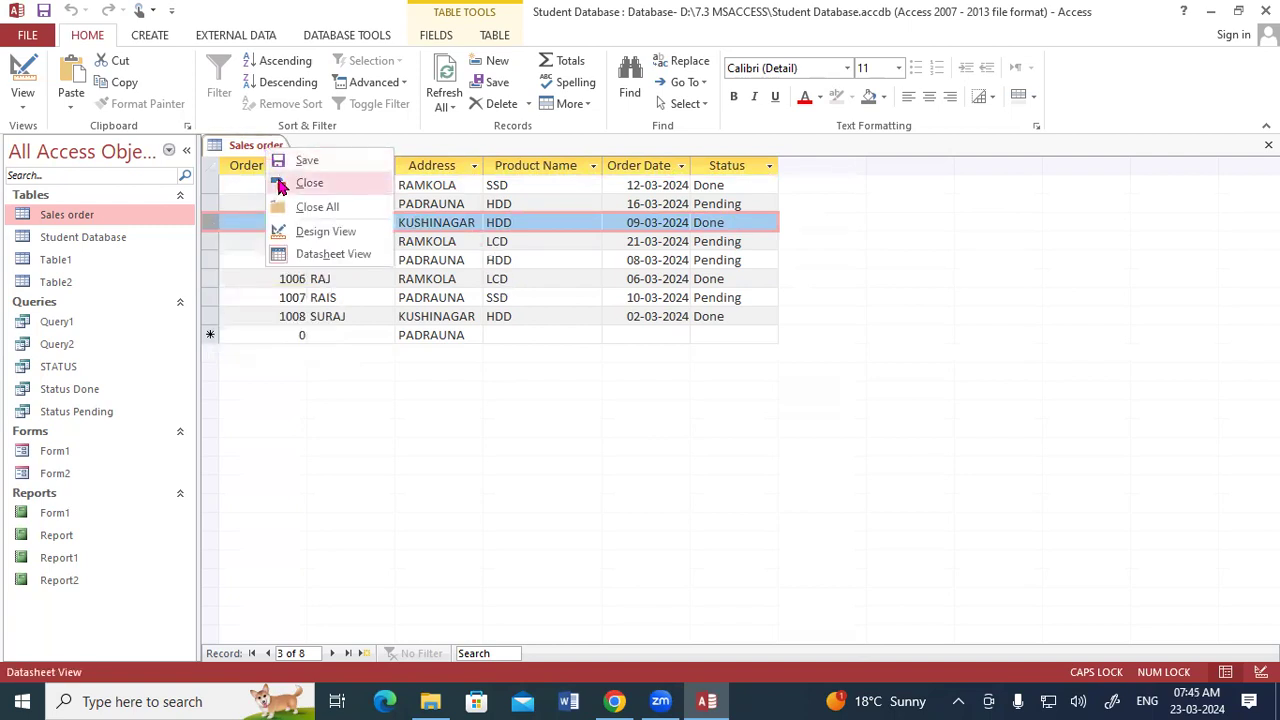
click(281, 186)
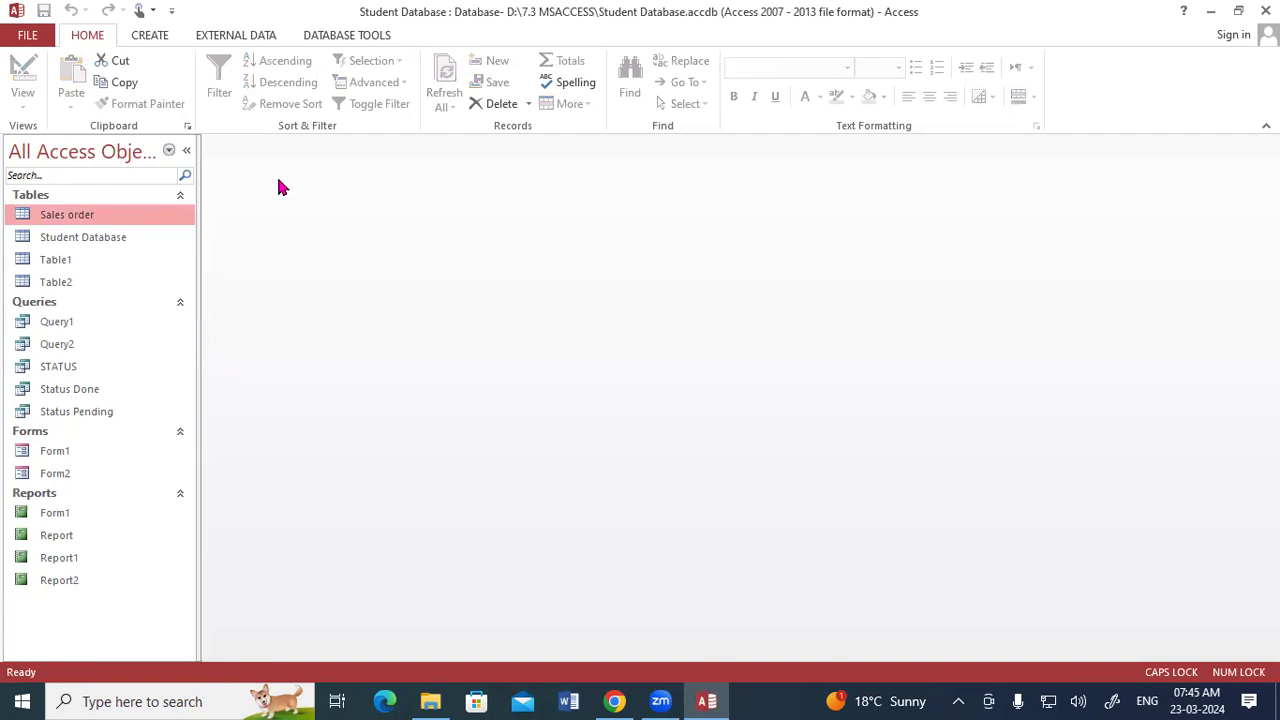
click(150, 36)
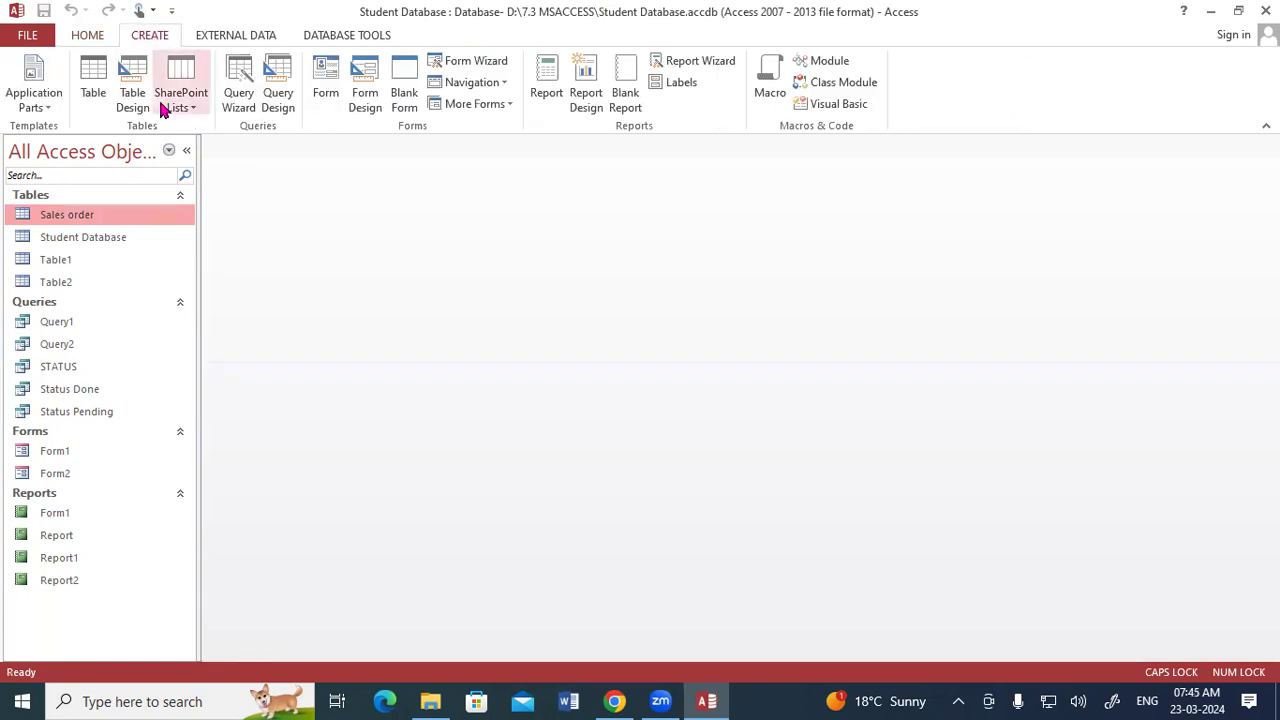
click(284, 92)
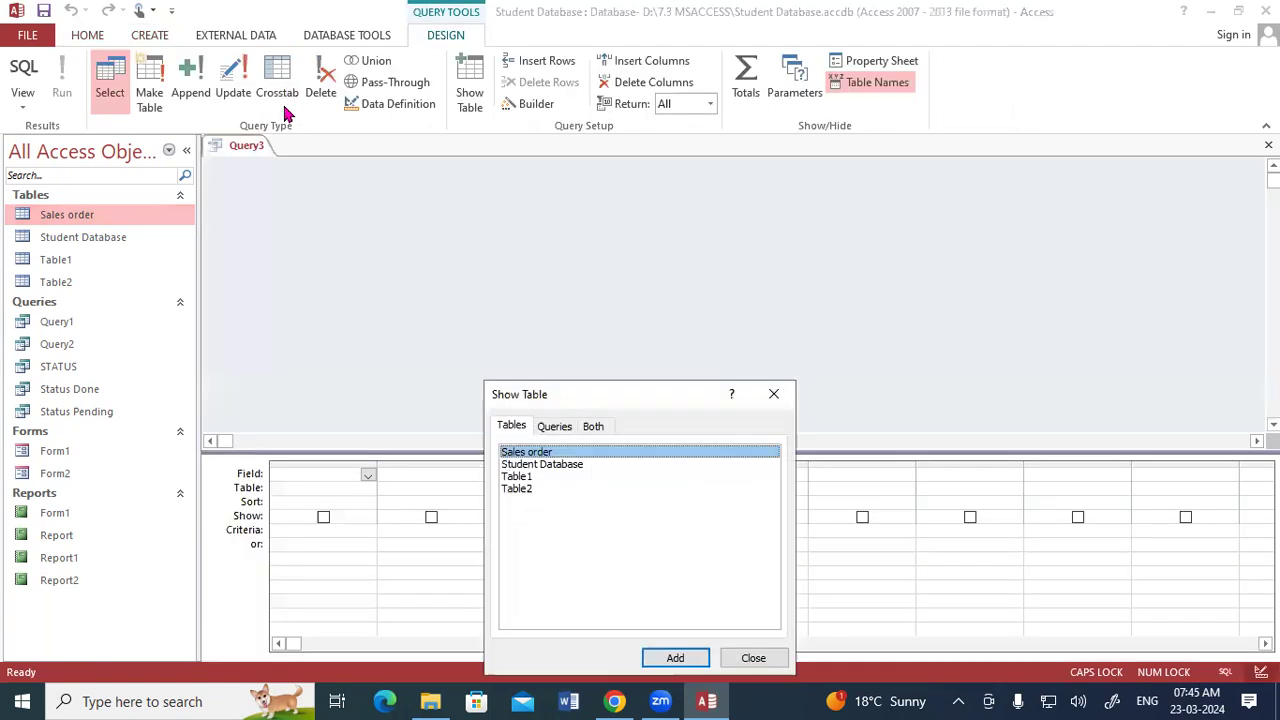
drag(585, 384, 571, 121)
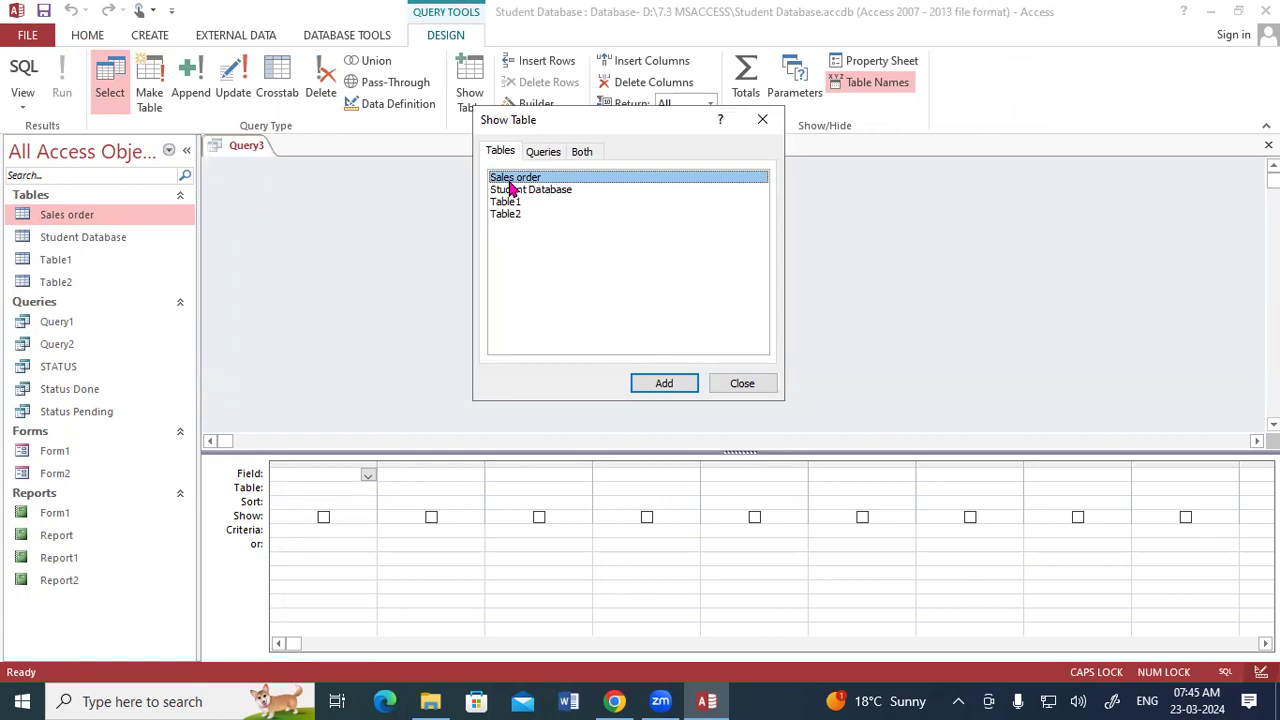
click(762, 119)
click(1268, 145)
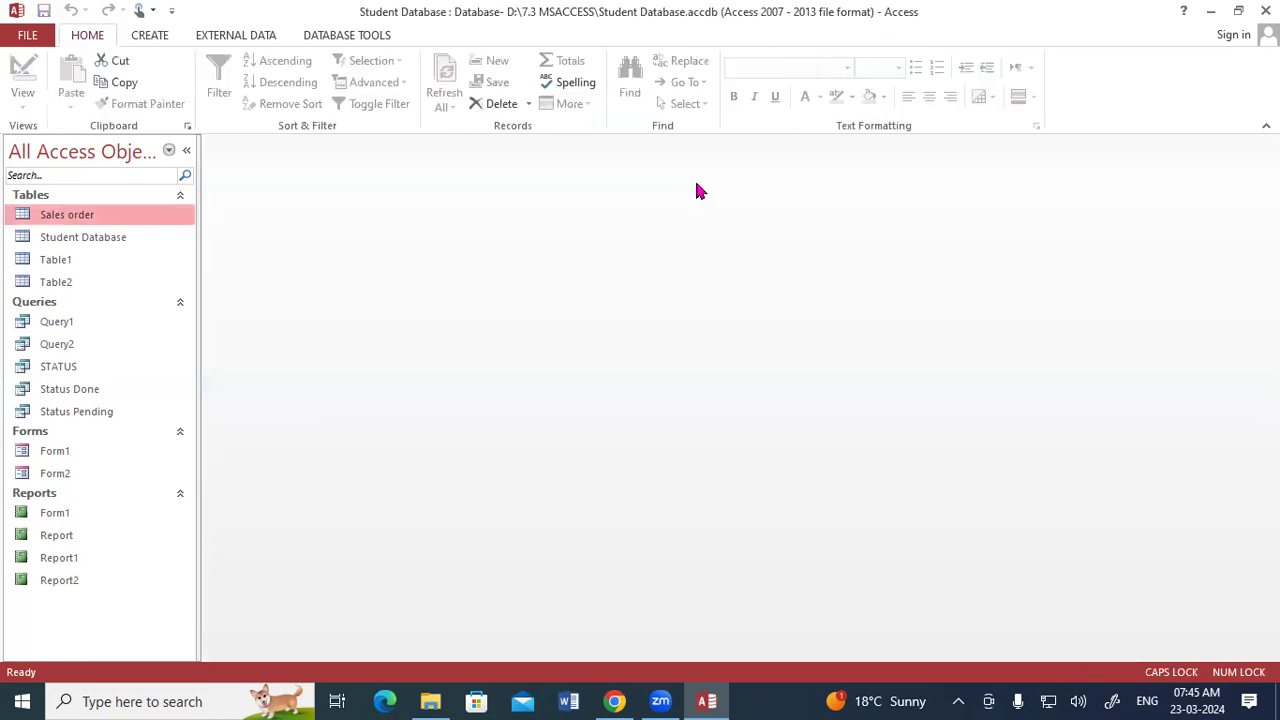
- Copy the Sales order table and paste it as Copy Of Sales order with structure and data
right_click(74, 214)
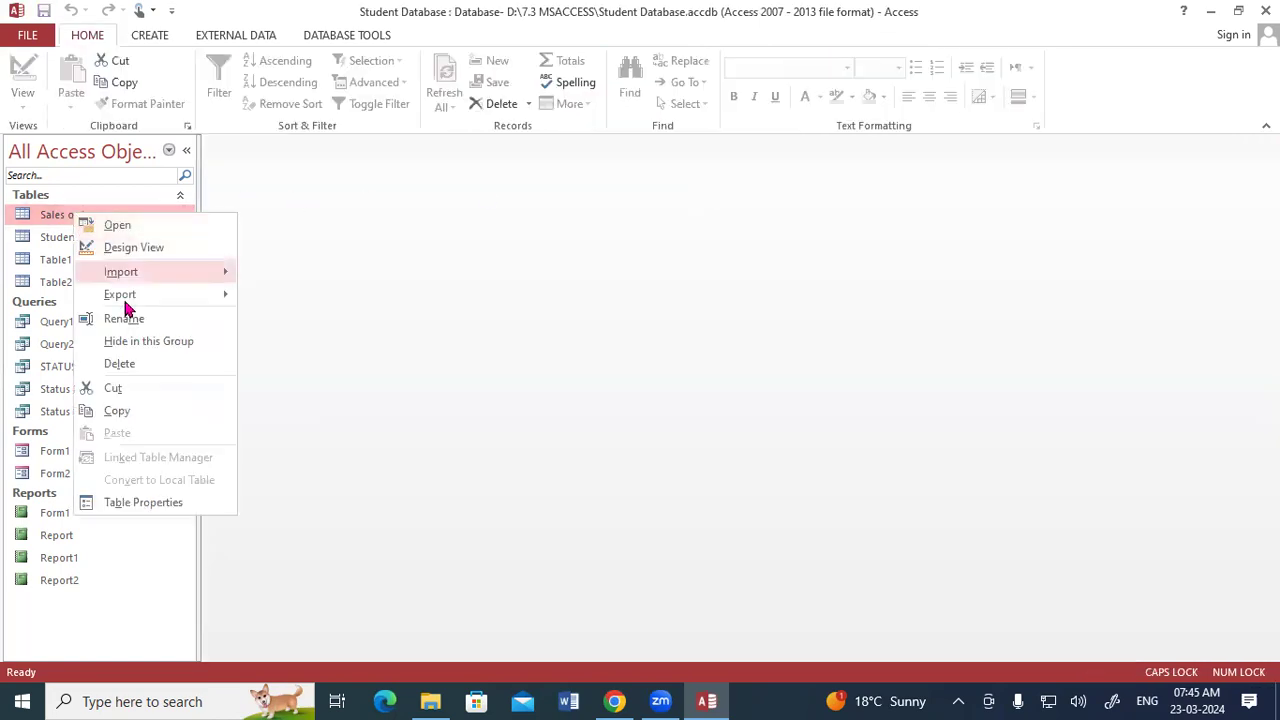
click(118, 410)
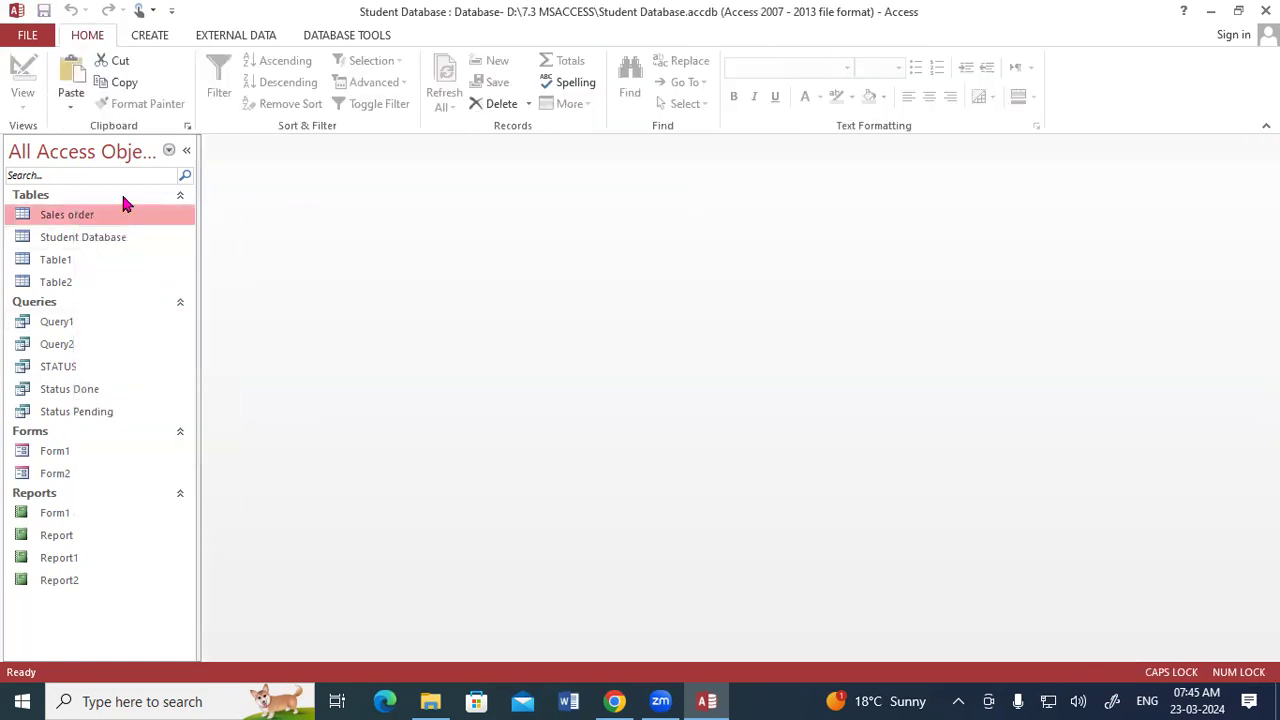
right_click(122, 197)
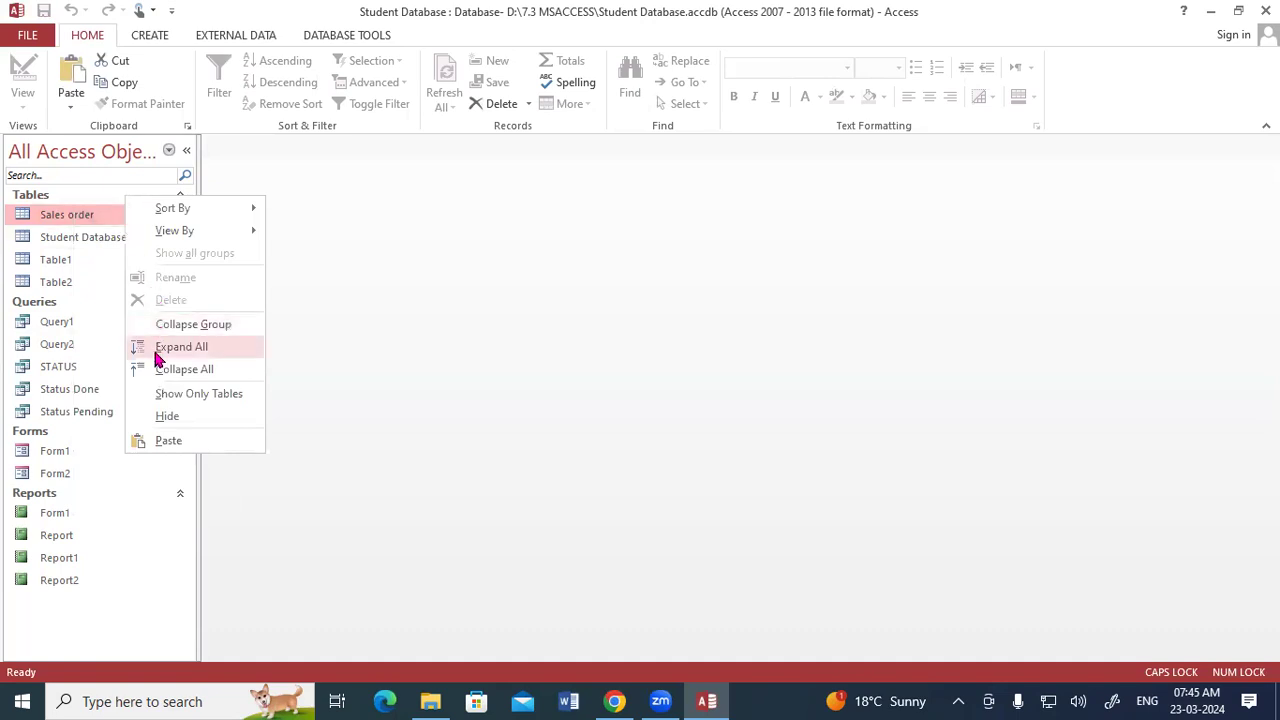
click(160, 440)
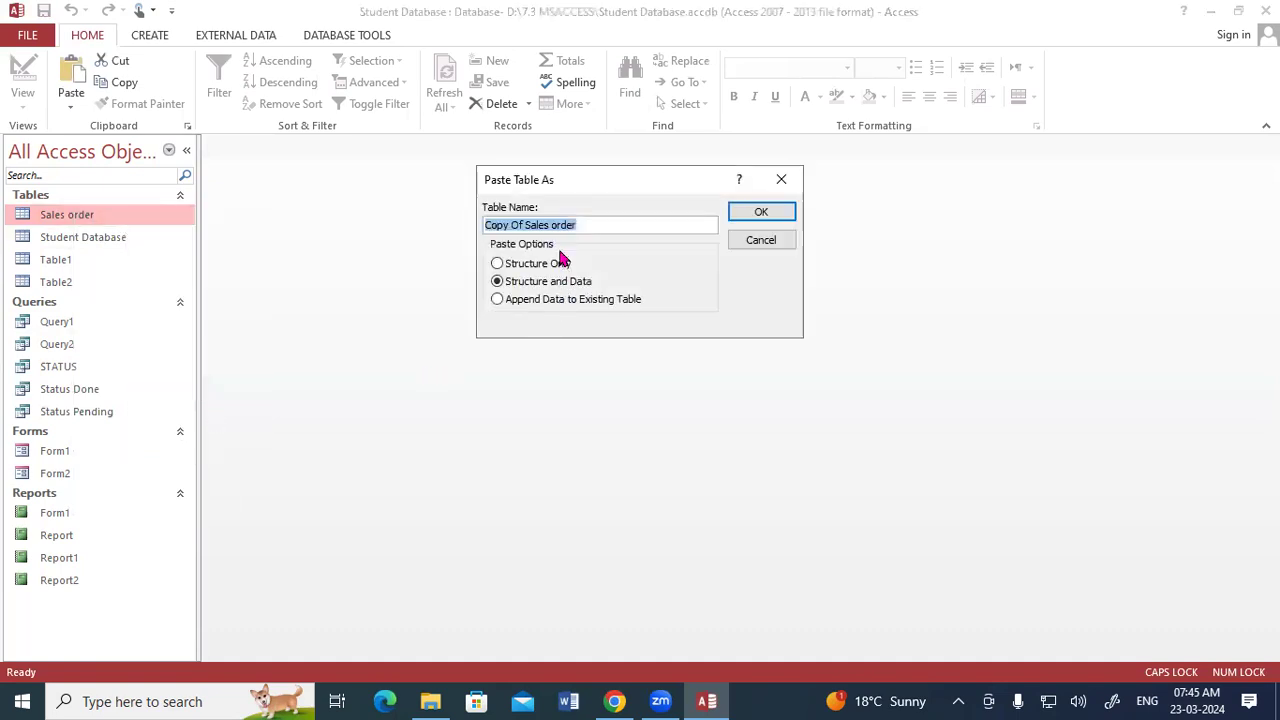
click(732, 213)
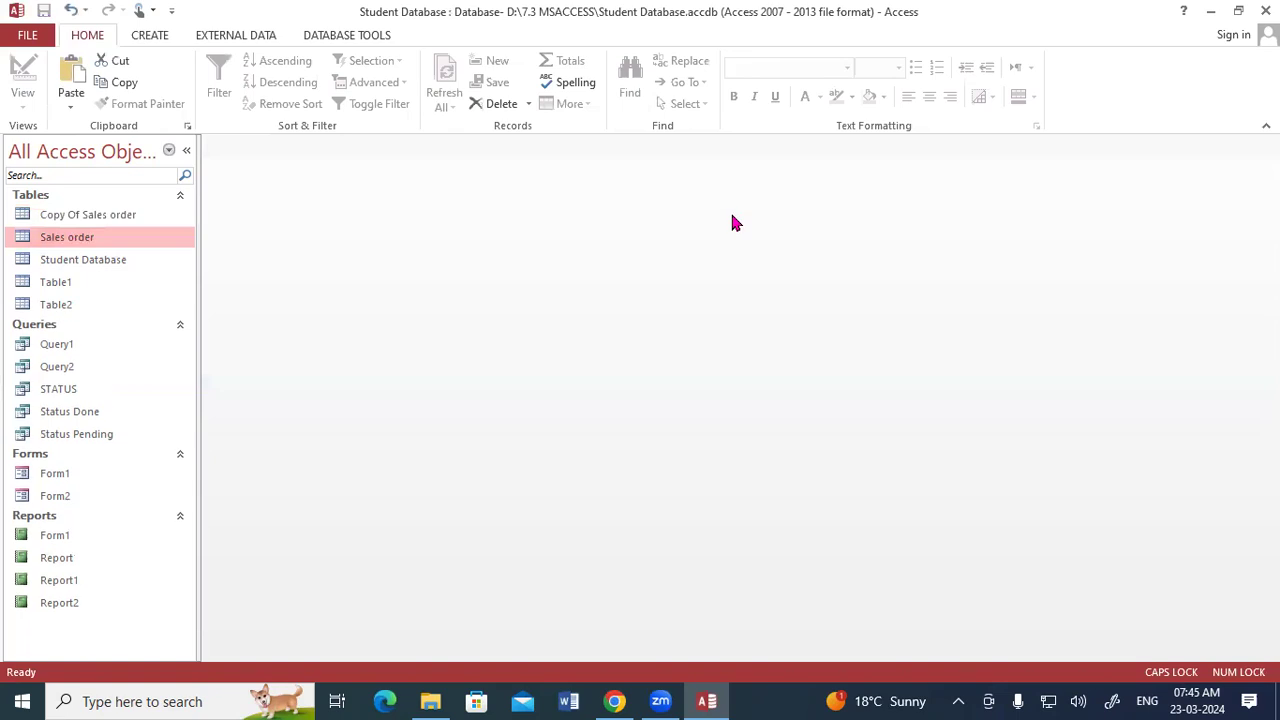
- Open Copy Of Sales order and Sales order to compare them, and close both tables
double_click(70, 215)
double_click(70, 237)
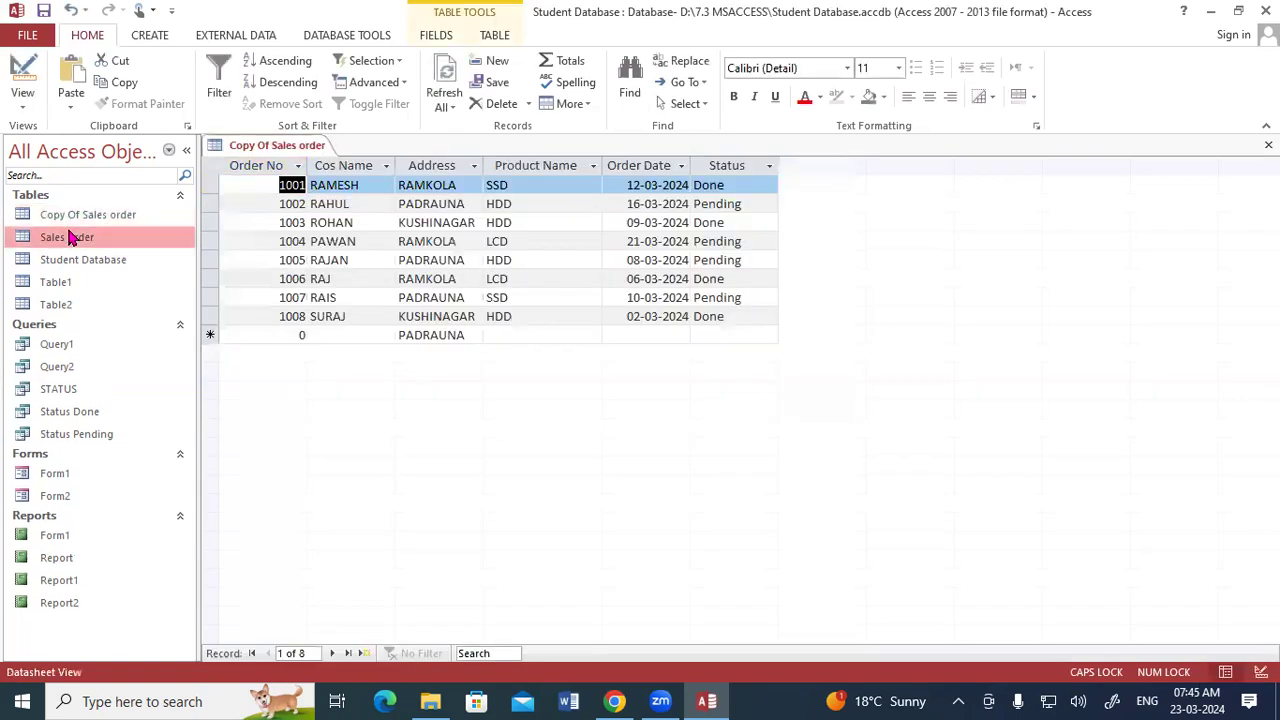
click(78, 218)
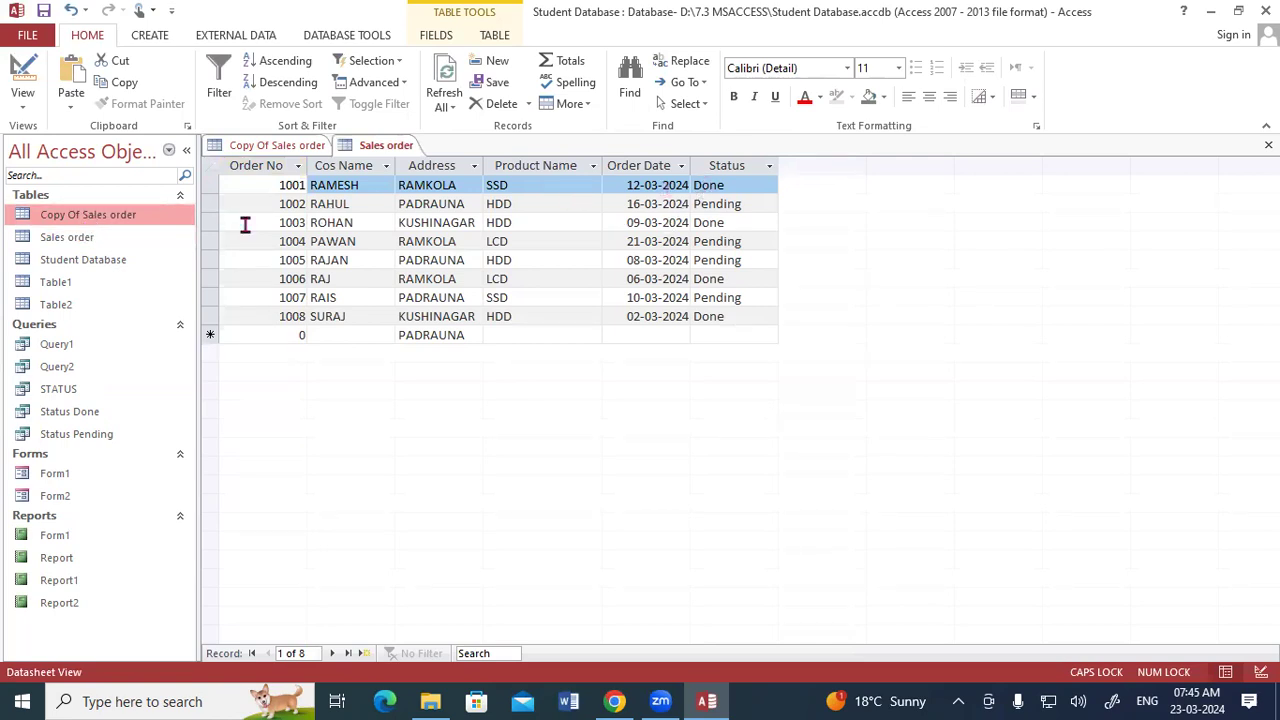
click(89, 242)
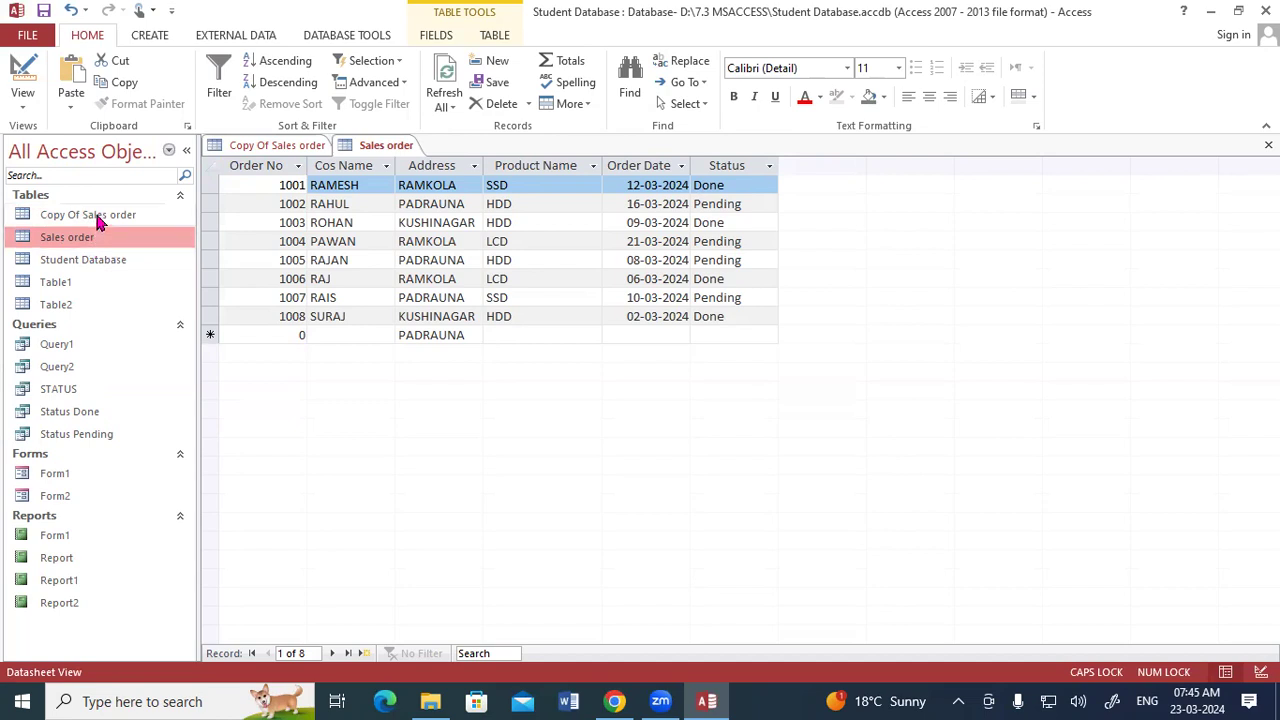
click(100, 218)
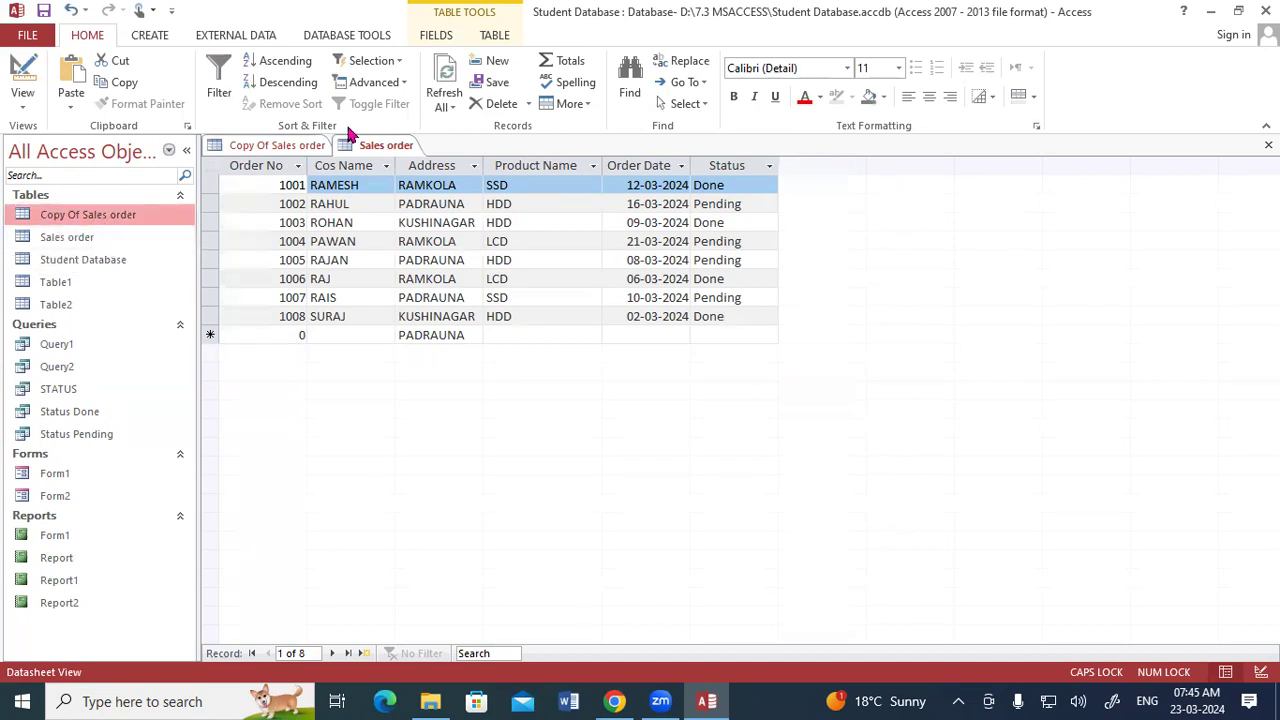
right_click(370, 155)
click(395, 183)
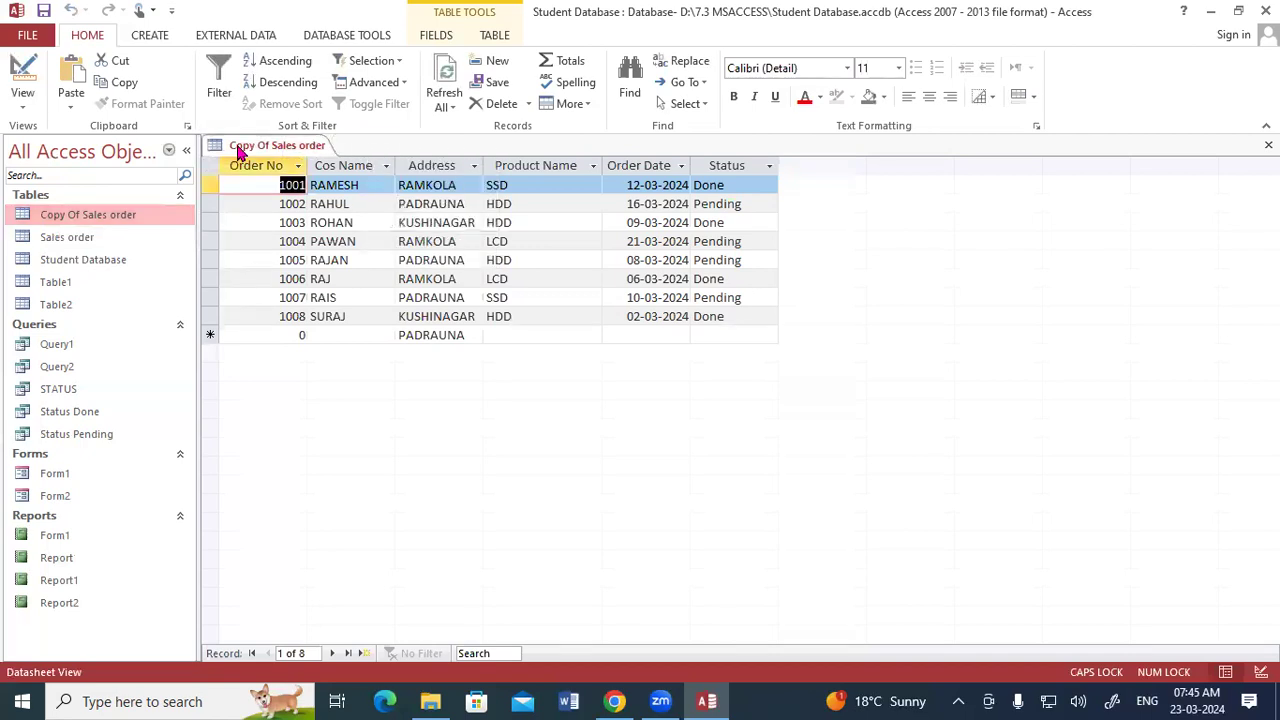
right_click(250, 148)
click(281, 181)
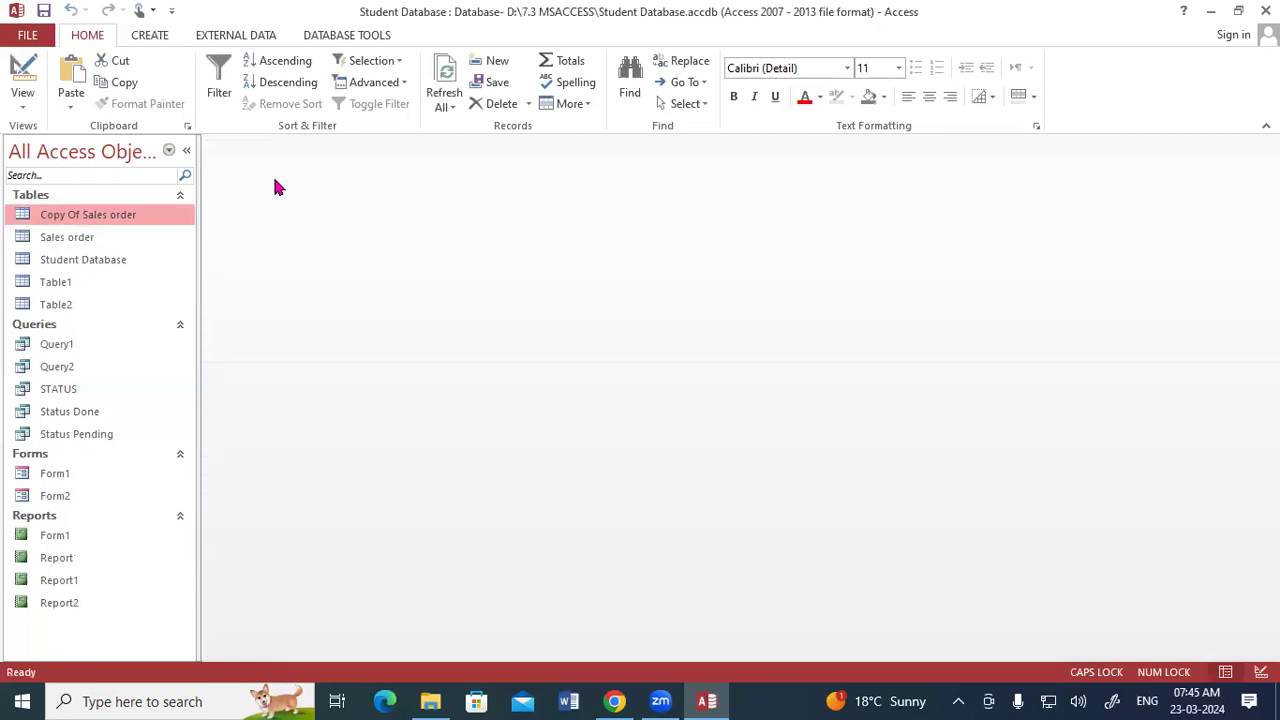
- Create a new query design on Copy Of Sales order and add all its fields to the grid
click(143, 38)
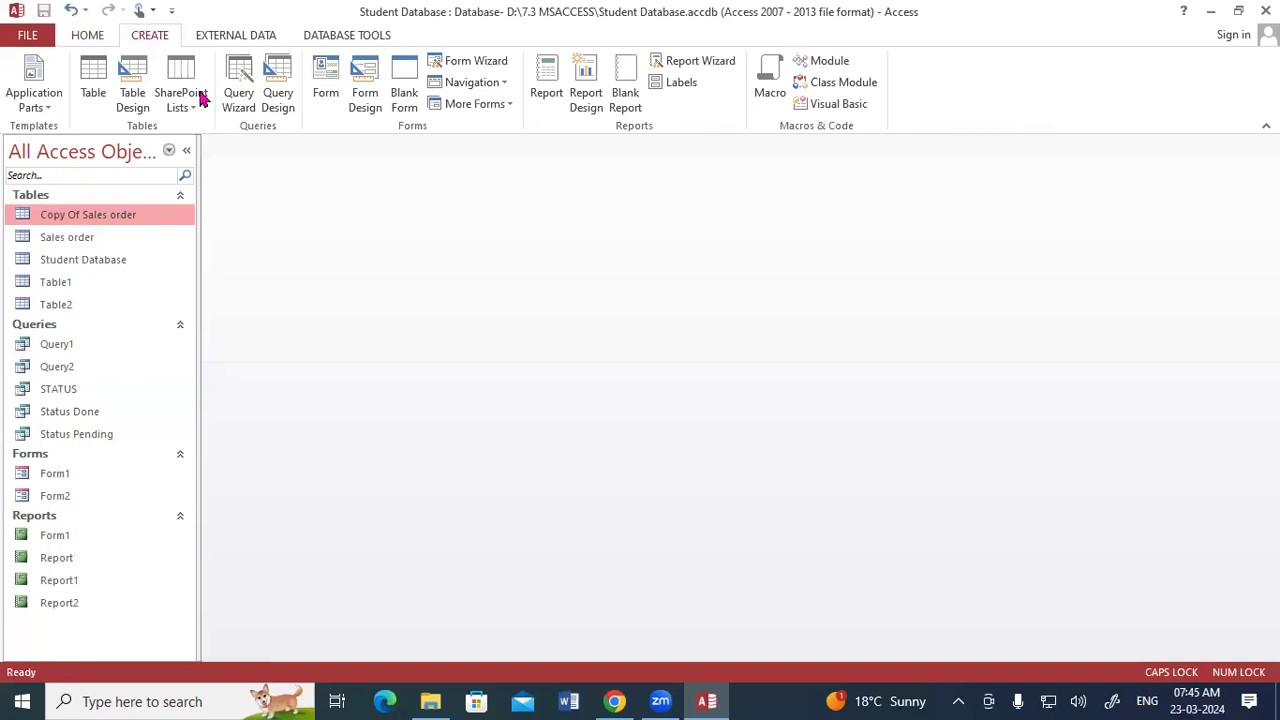
click(287, 88)
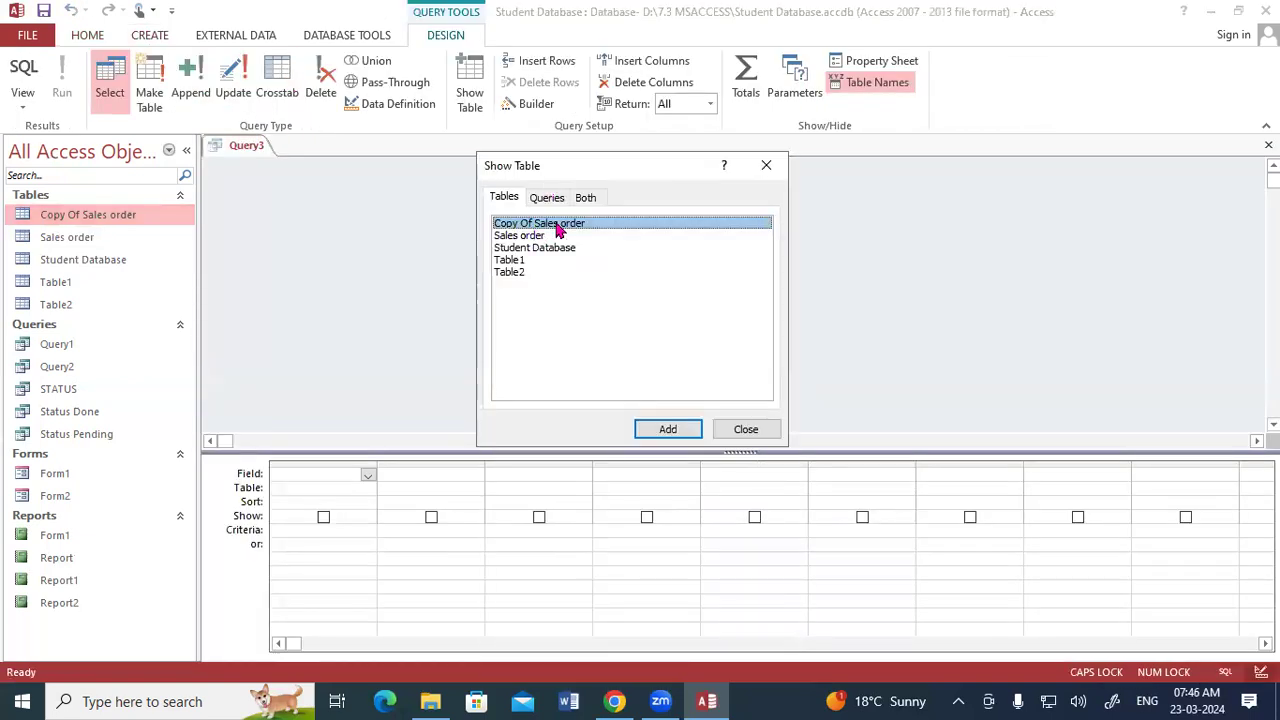
click(647, 427)
click(740, 432)
drag(379, 299, 384, 347)
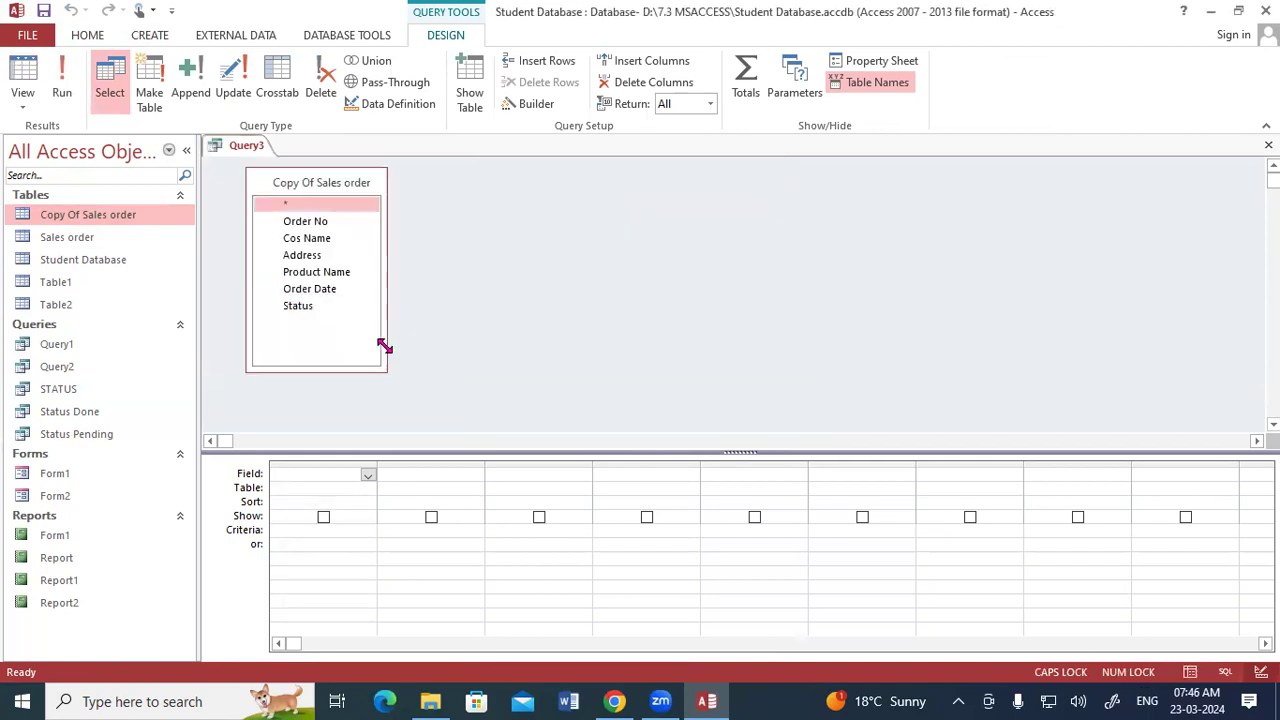
double_click(297, 186)
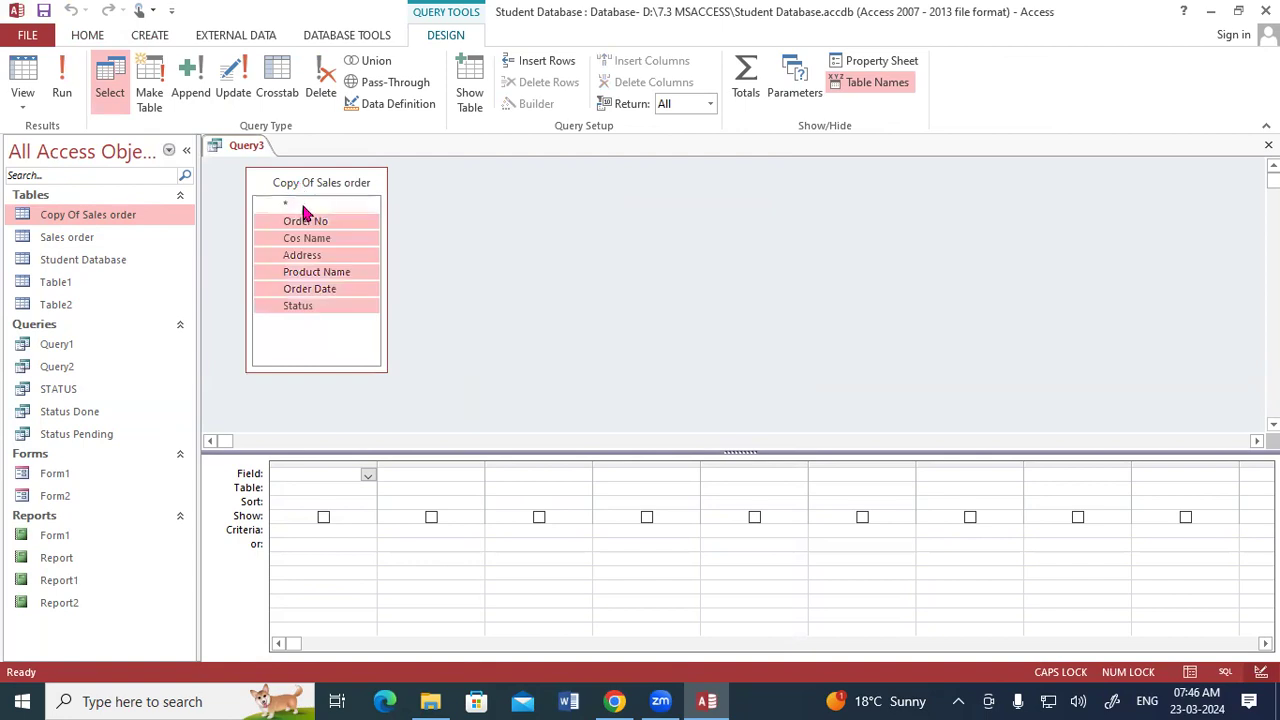
drag(306, 225, 317, 471)
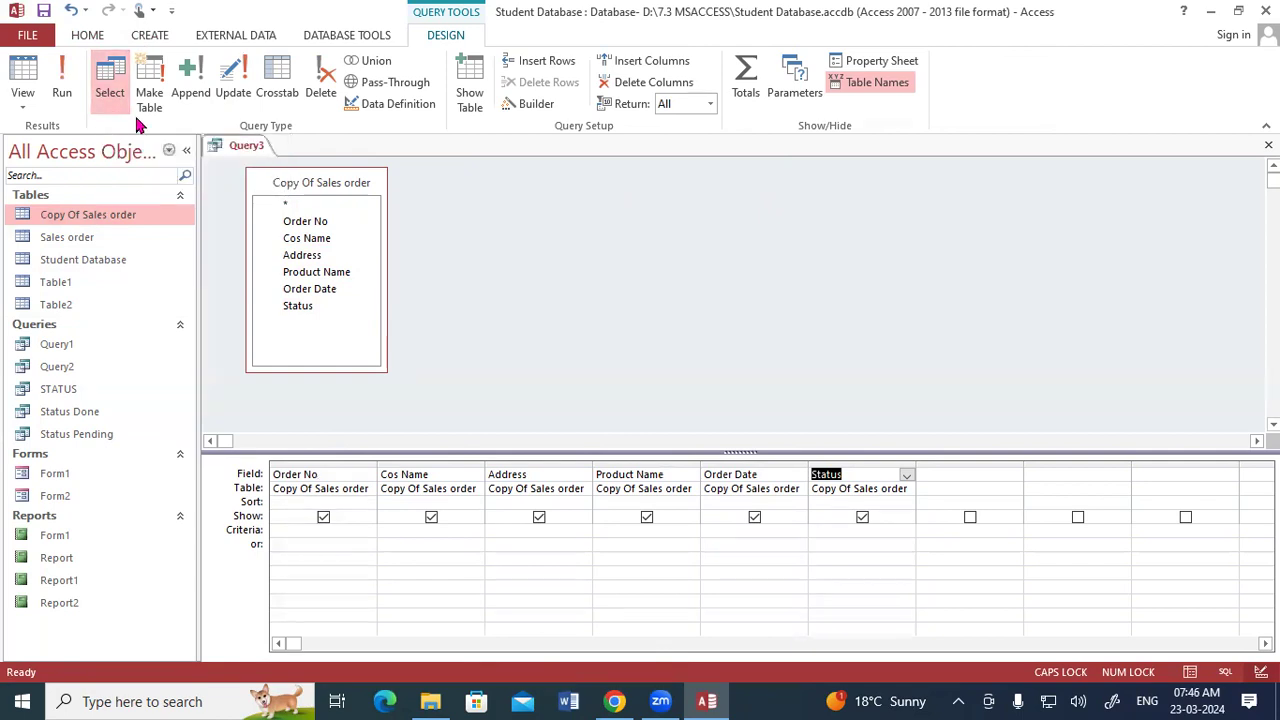
- Change the query type to a Delete query
click(318, 78)
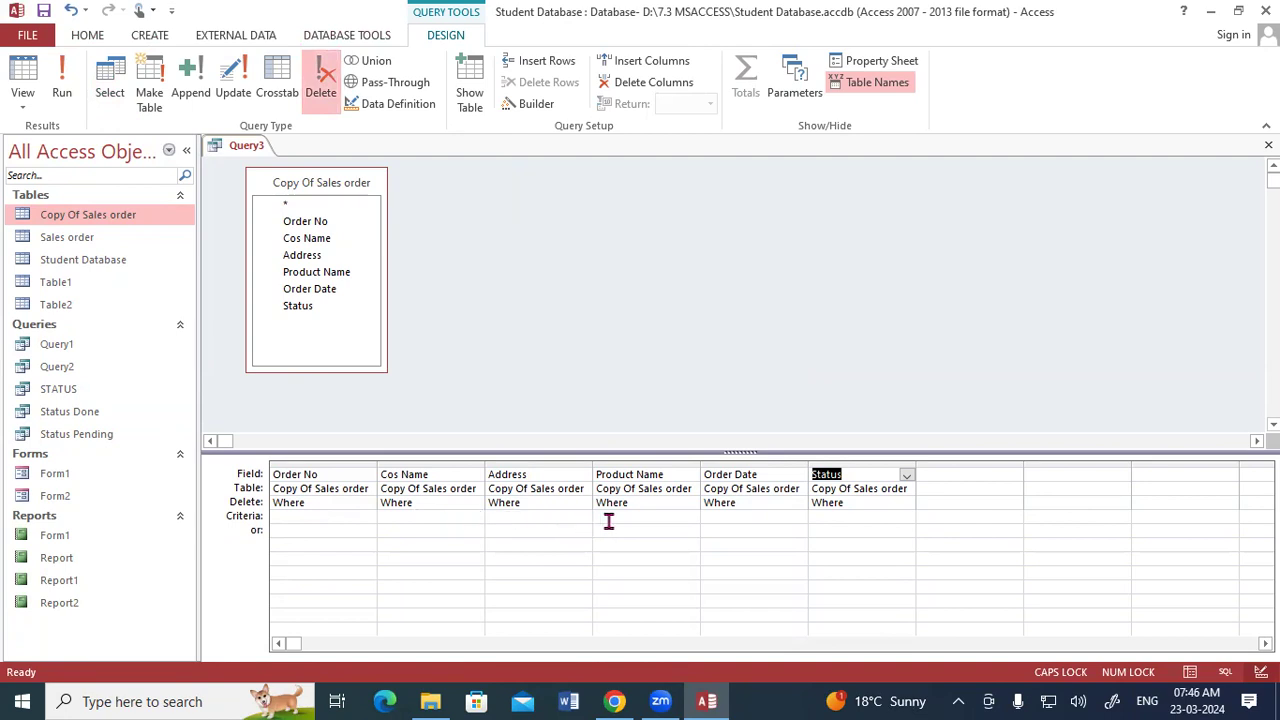
click(110, 85)
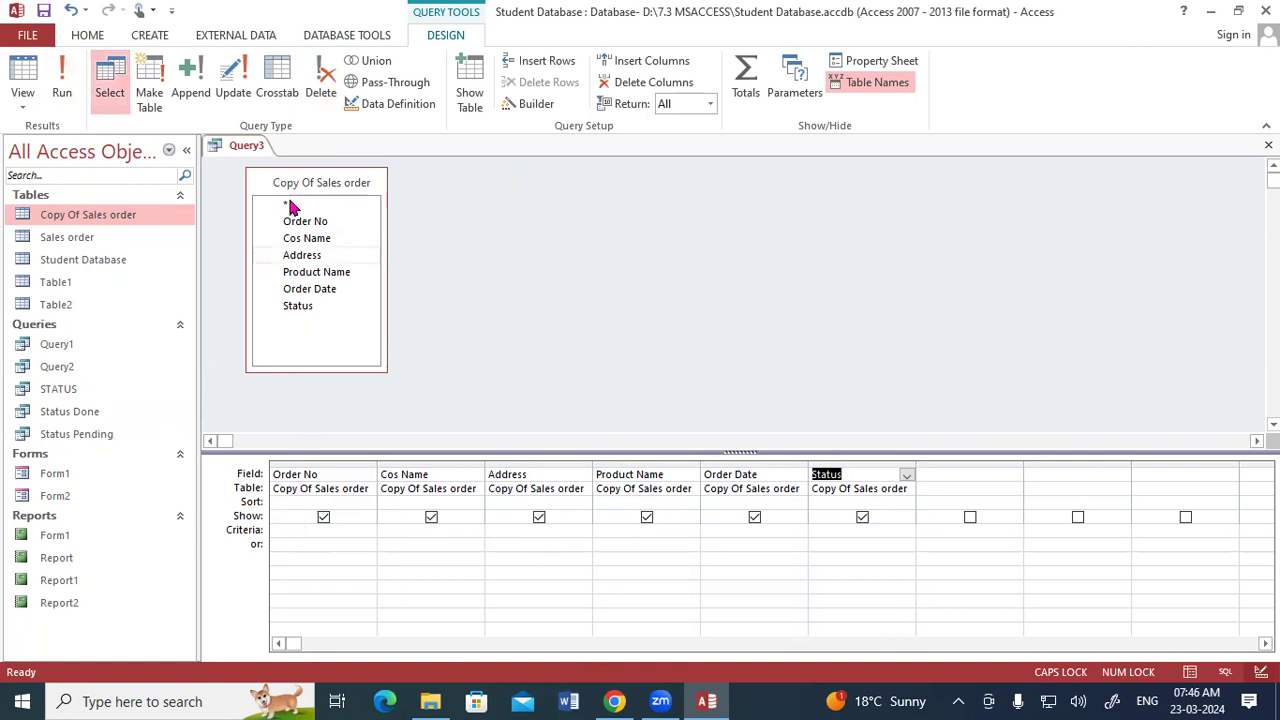
click(321, 80)
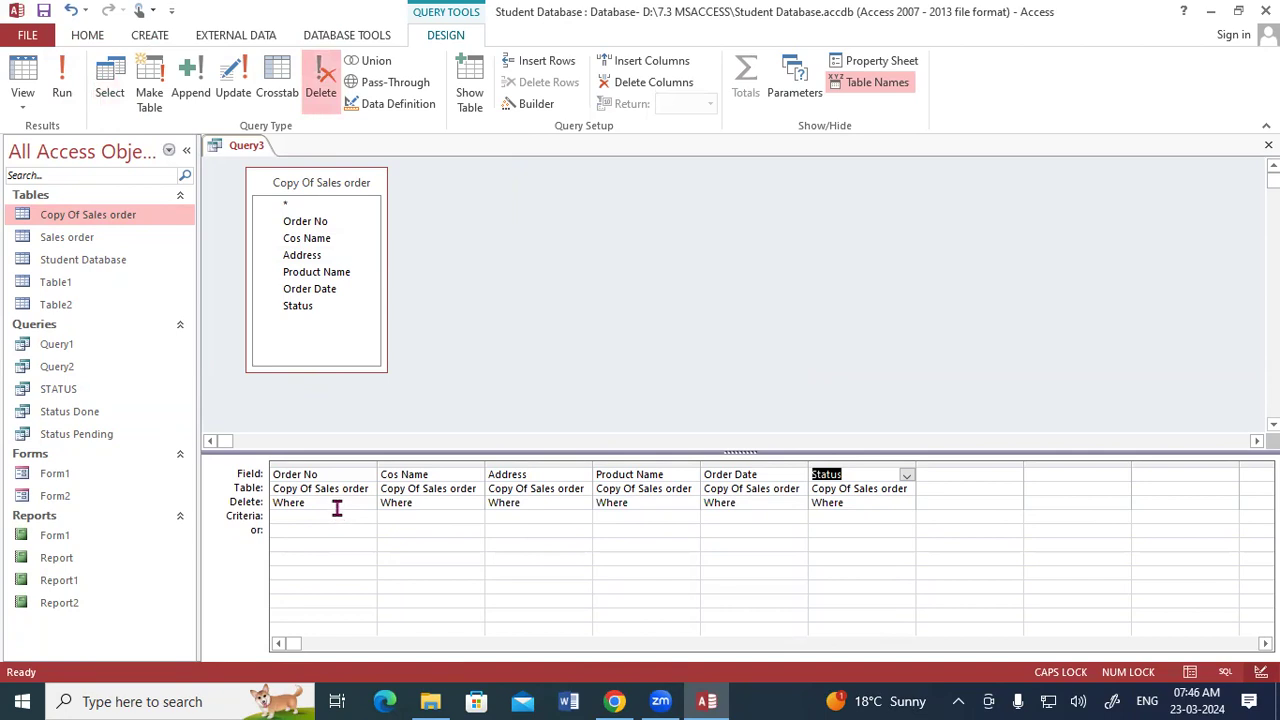
- Set the Status field's criteria to "DONE" in the delete query
click(823, 515)
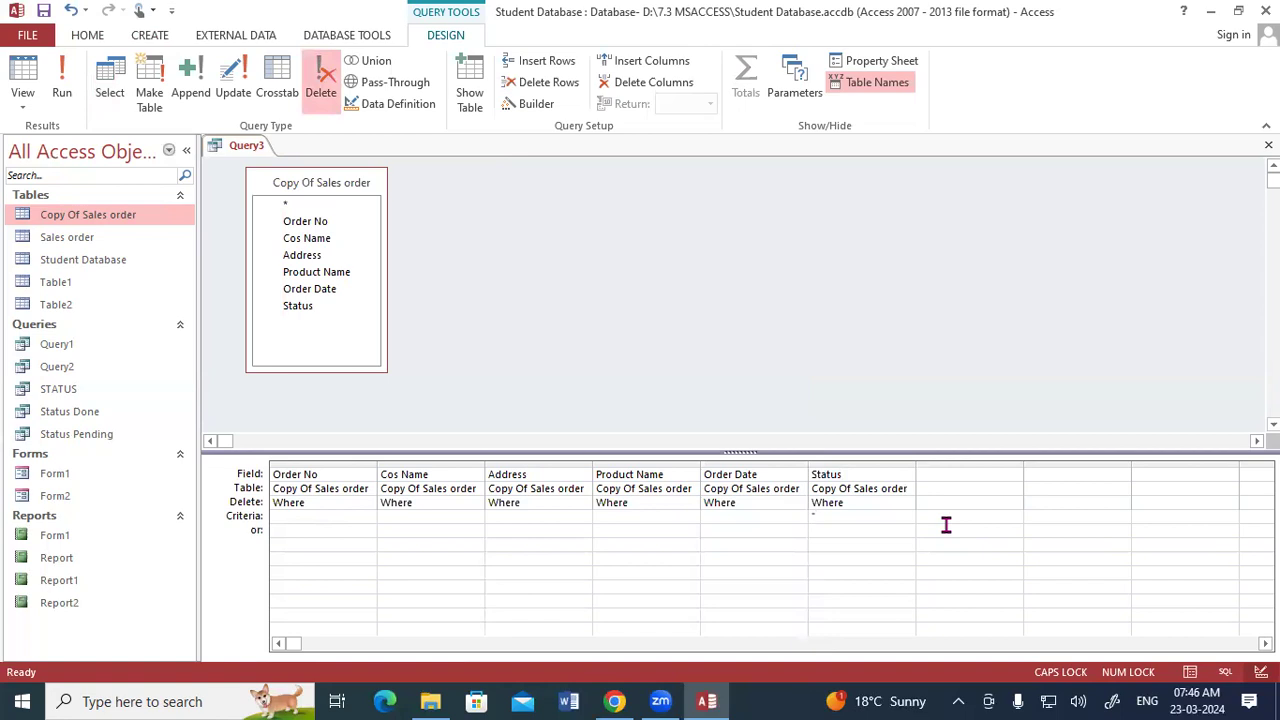
text("DONE")
- Try to run the delete query
click(67, 72)
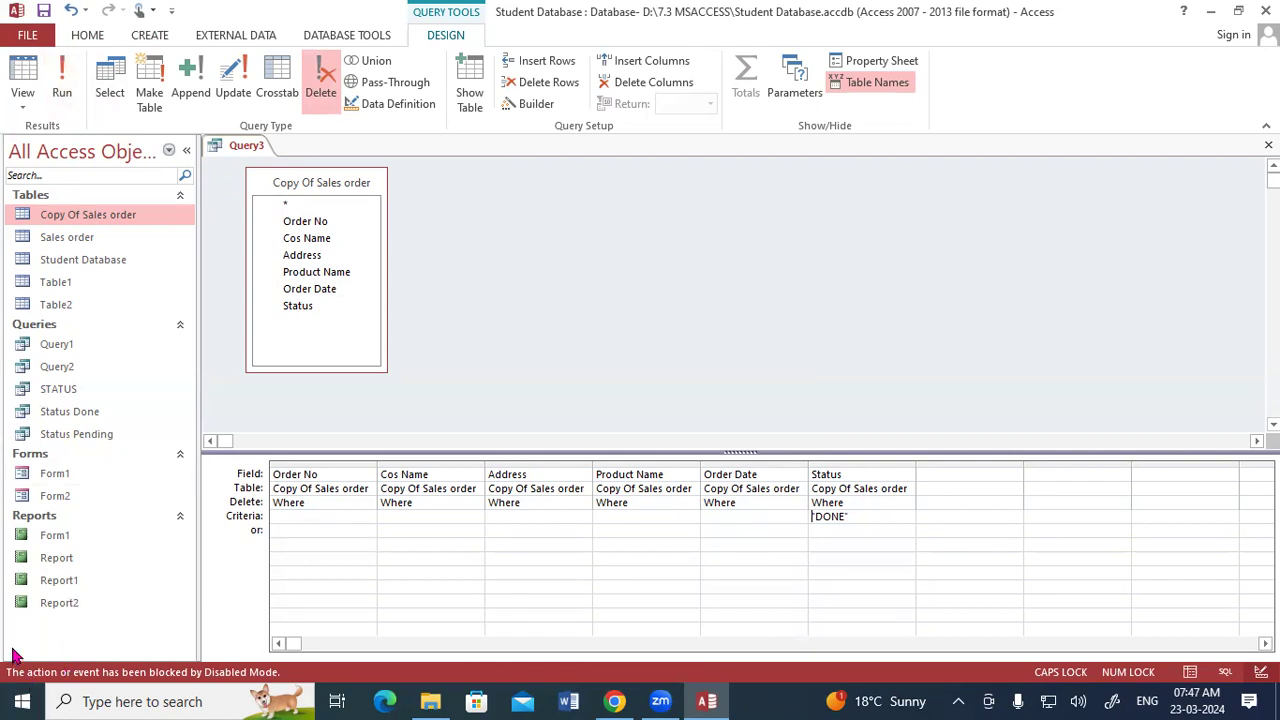
click(255, 700)
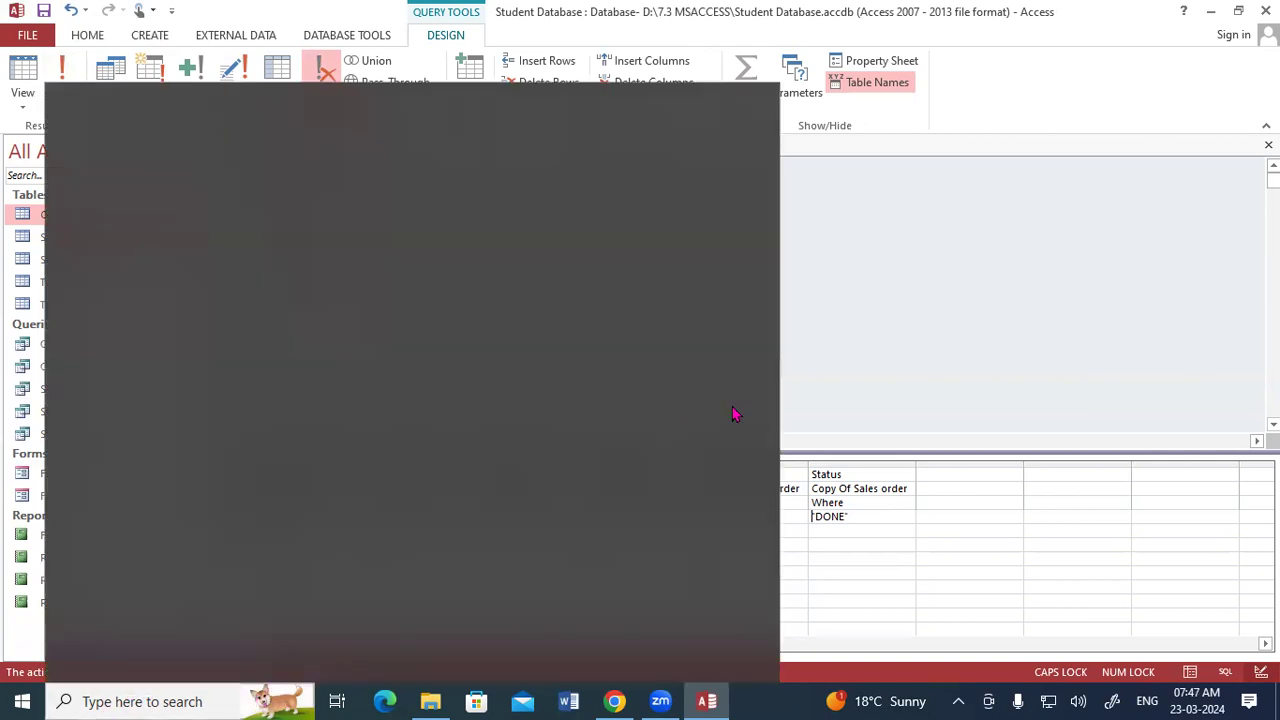
click(868, 301)
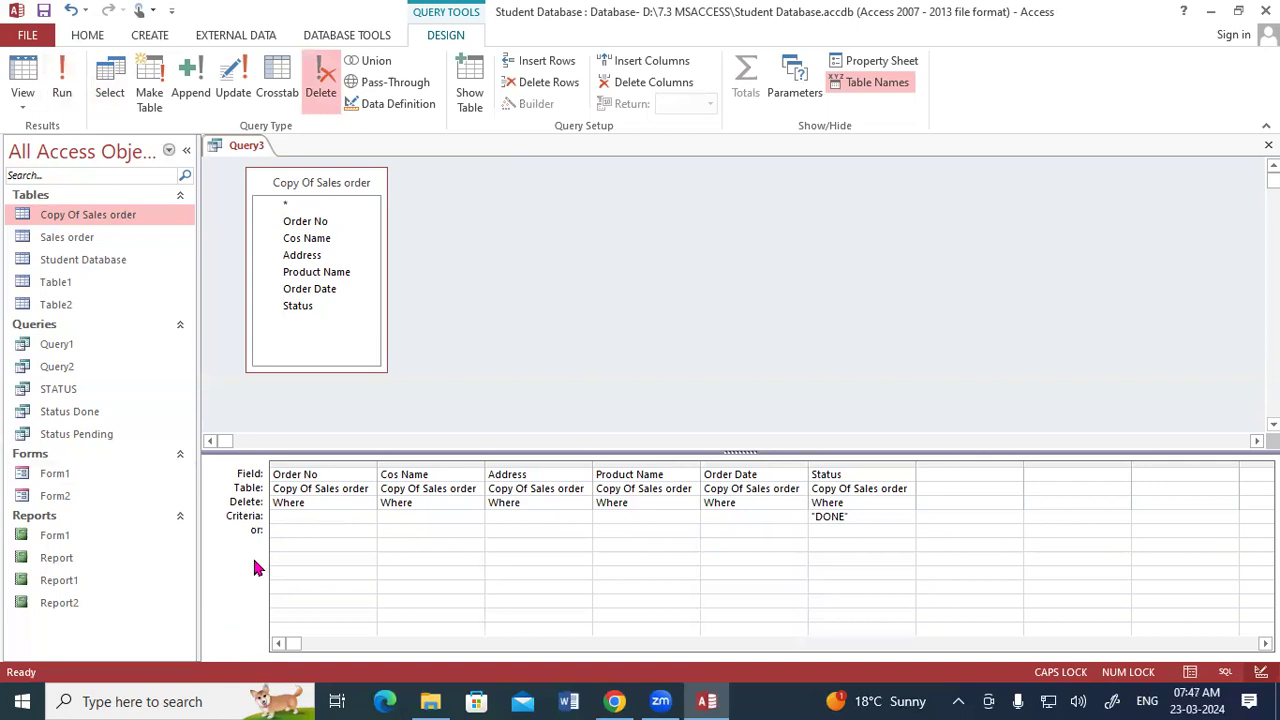
click(62, 85)
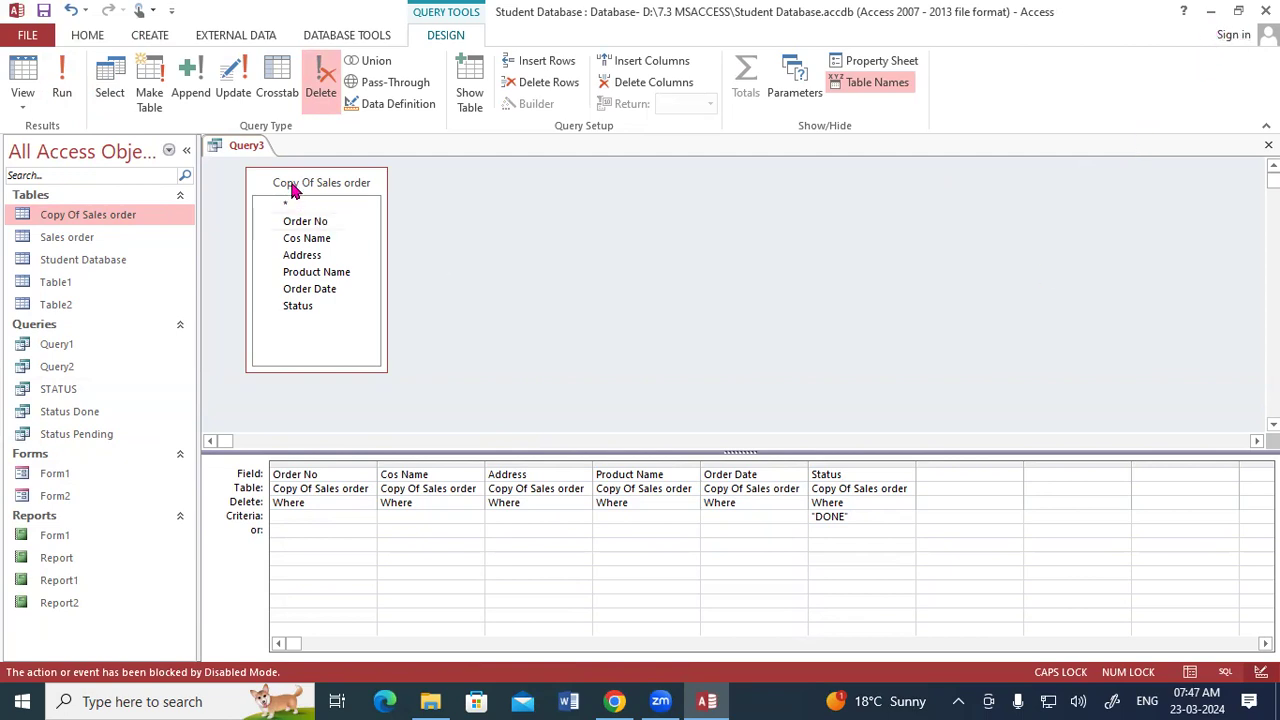
- Save the query as Query3, close it and exit the database, agreeing to empty the clipboard
key(ctrl+s)
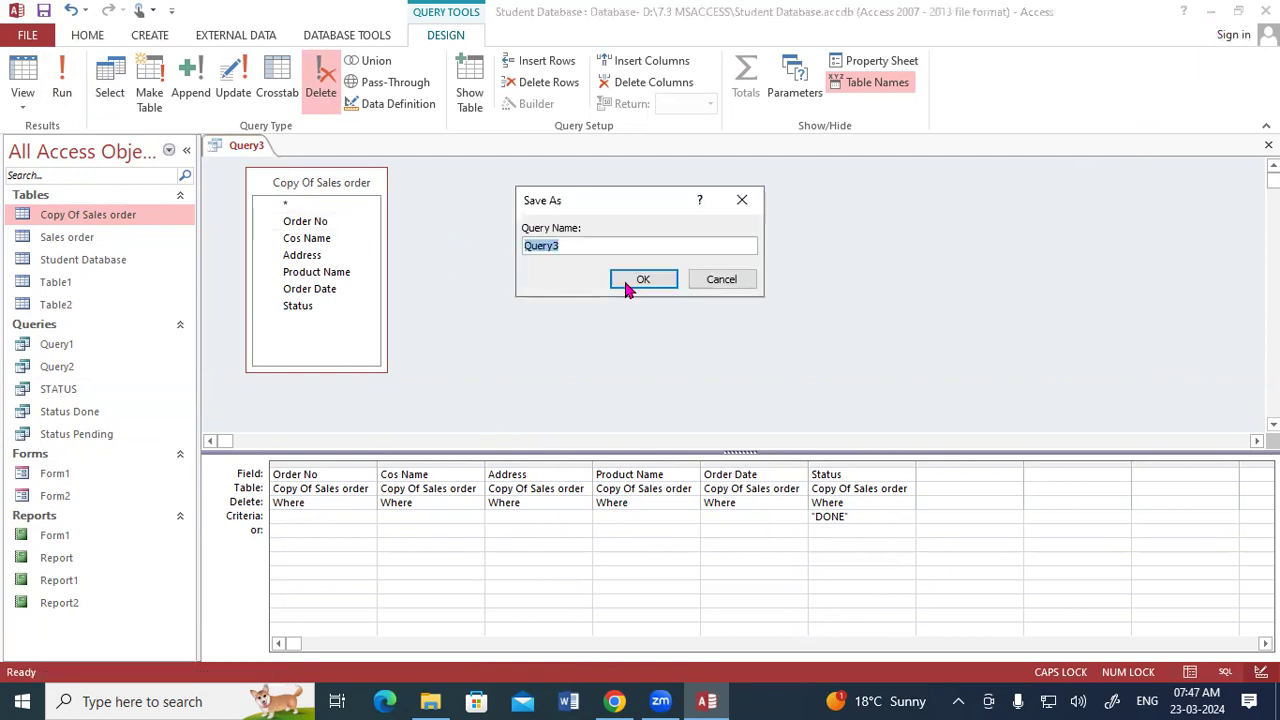
click(624, 275)
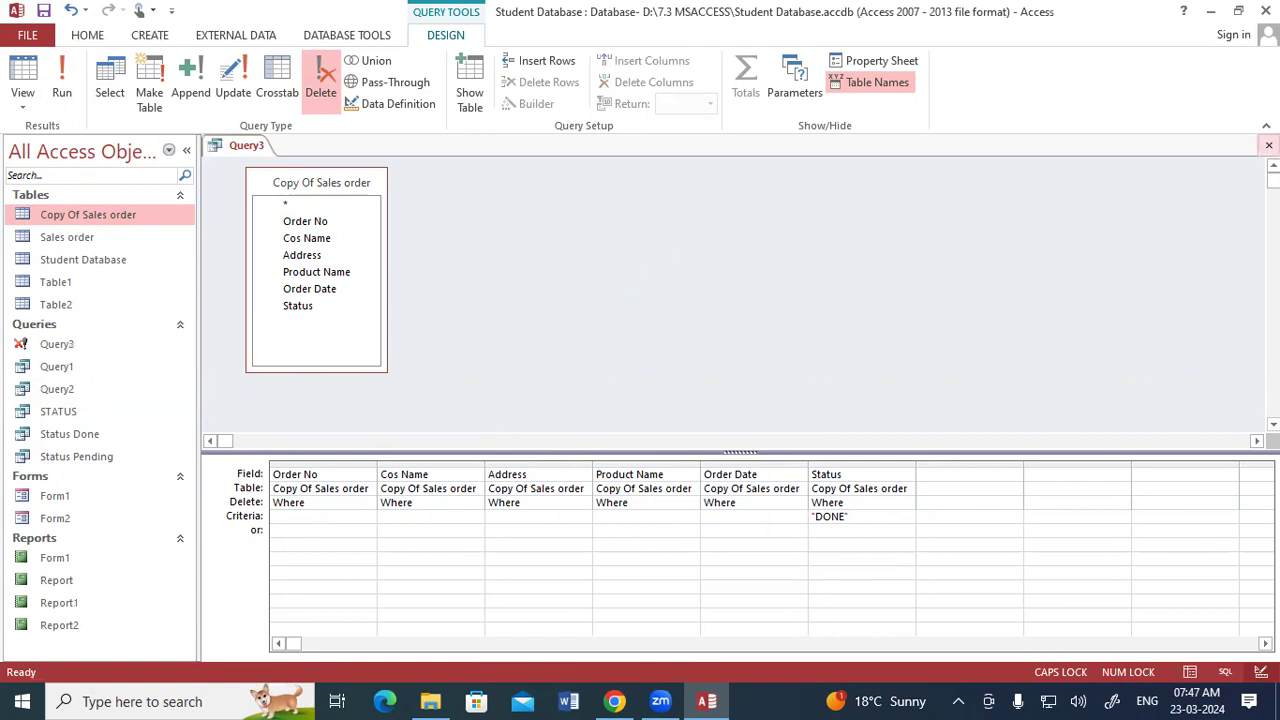
click(1268, 145)
key(alt+F4)
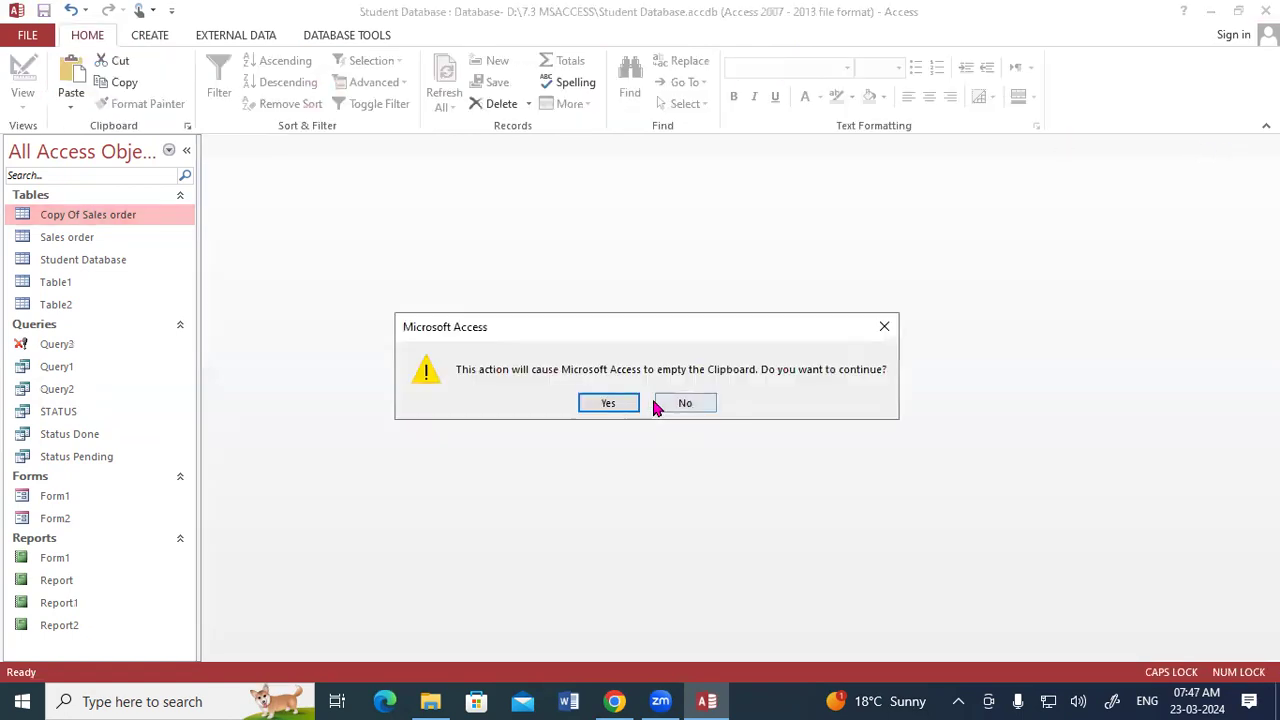
click(608, 400)
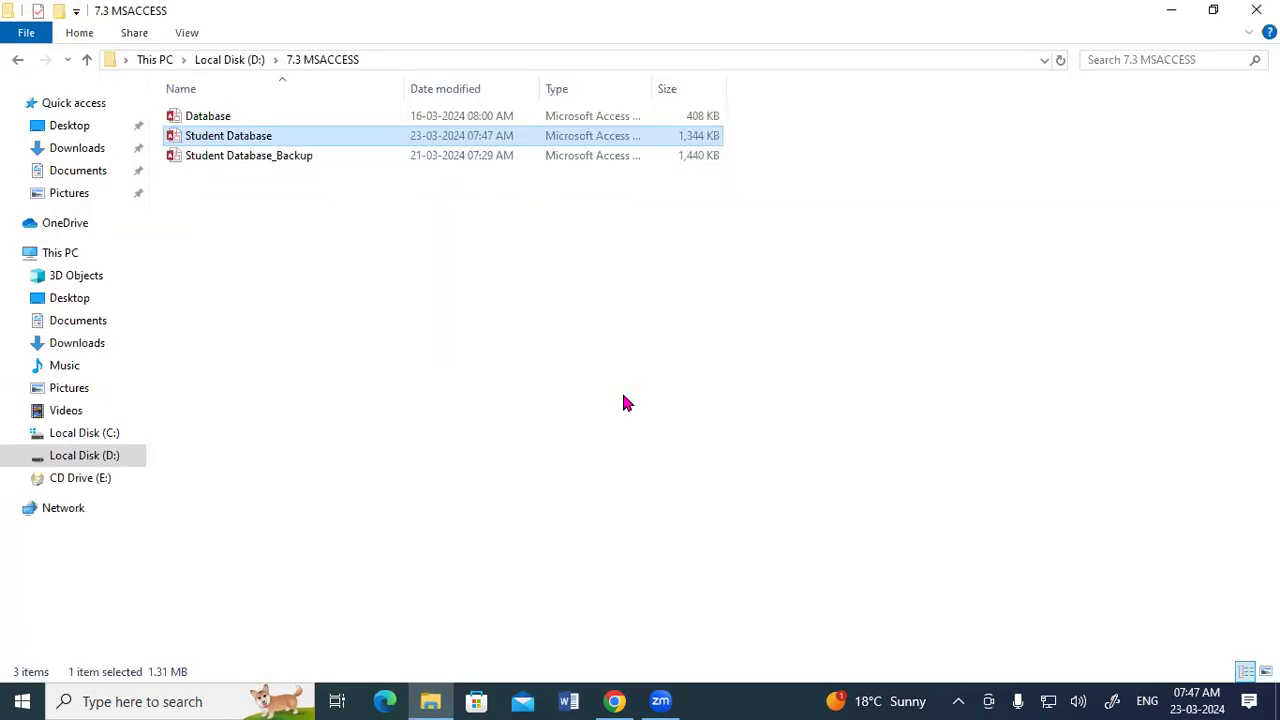
- Launch Access from the Run dialog
key(super+r)
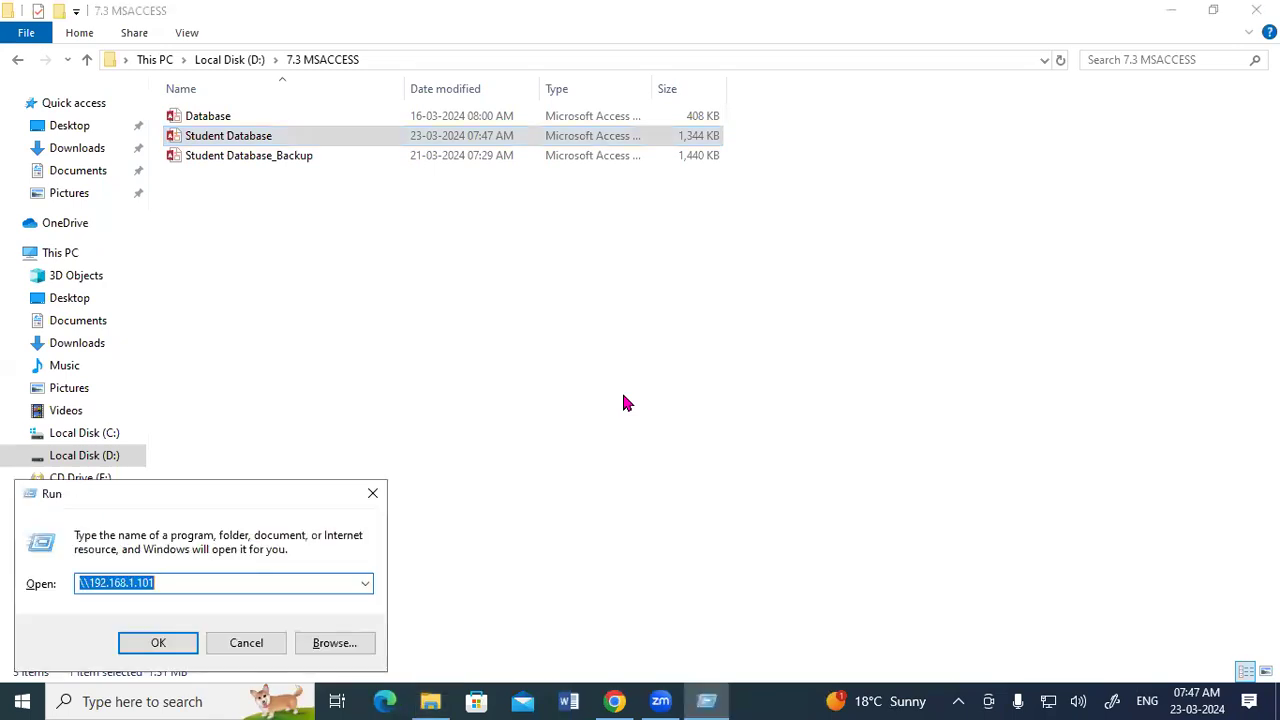
text(MSA)
key(Down)
key(Return)
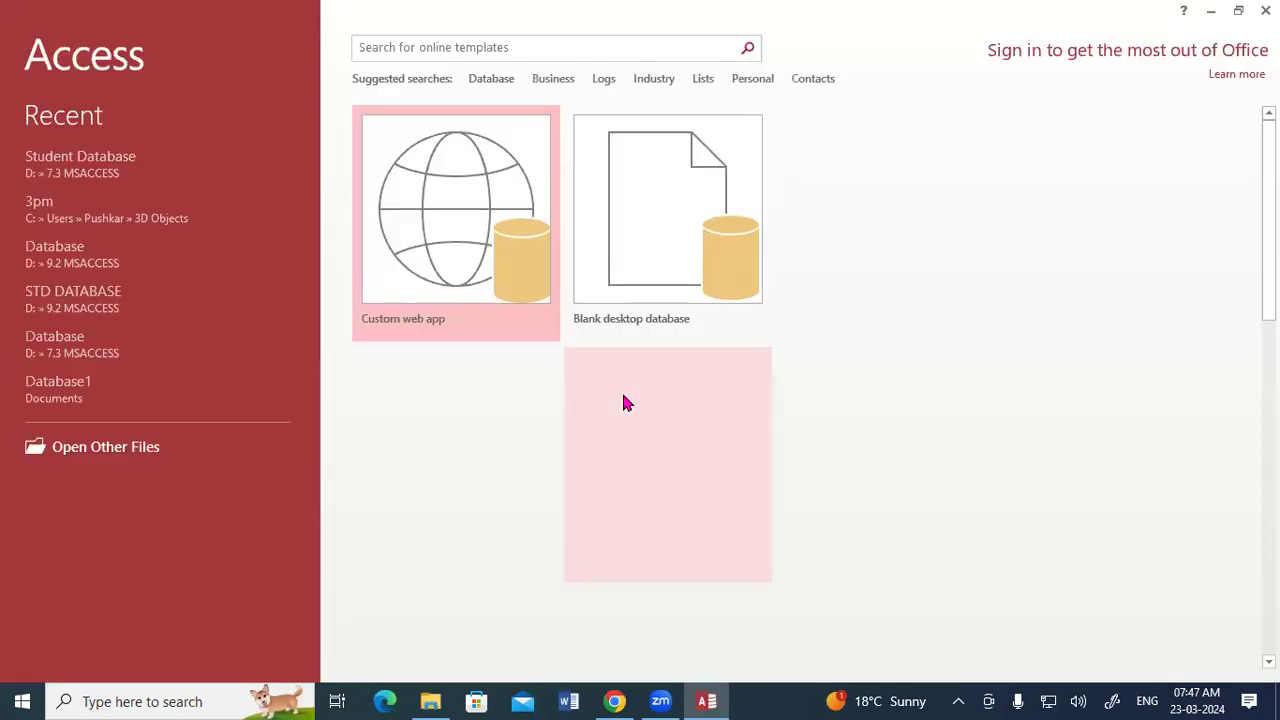
- Create a blank desktop database named DELETE in the D:\7.3 MSACCESS folder
click(625, 284)
click(828, 316)
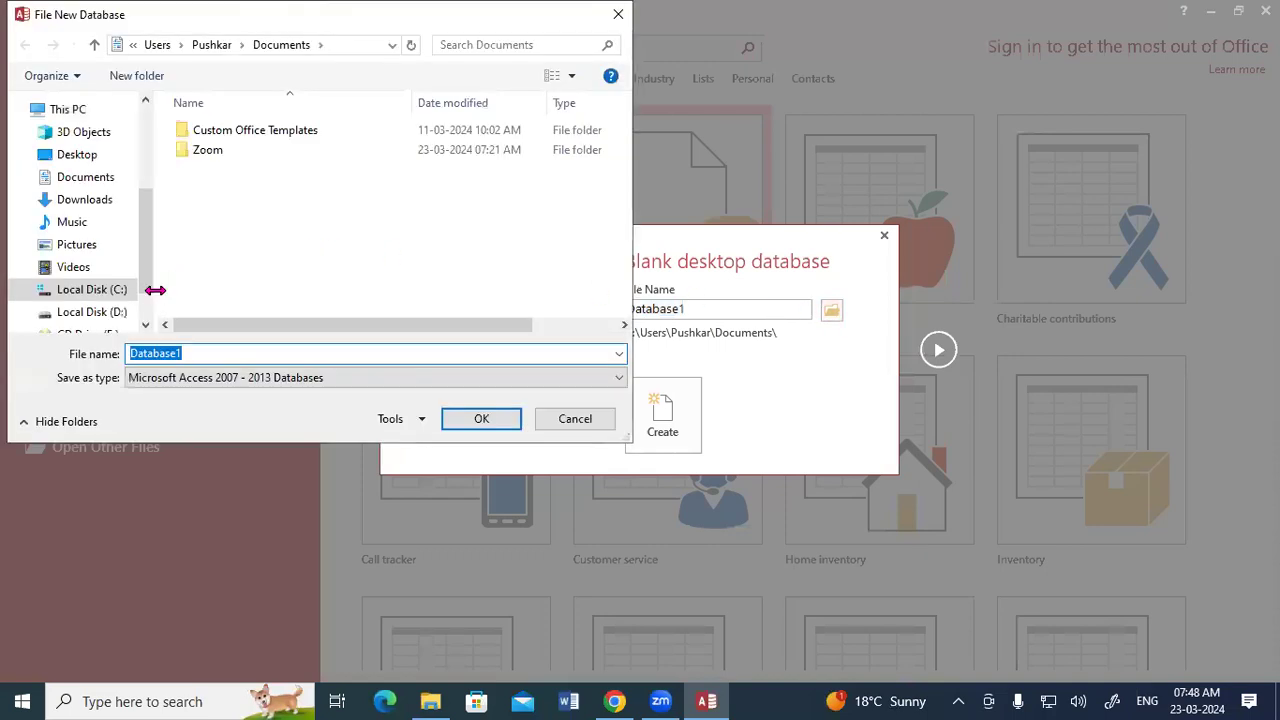
click(90, 312)
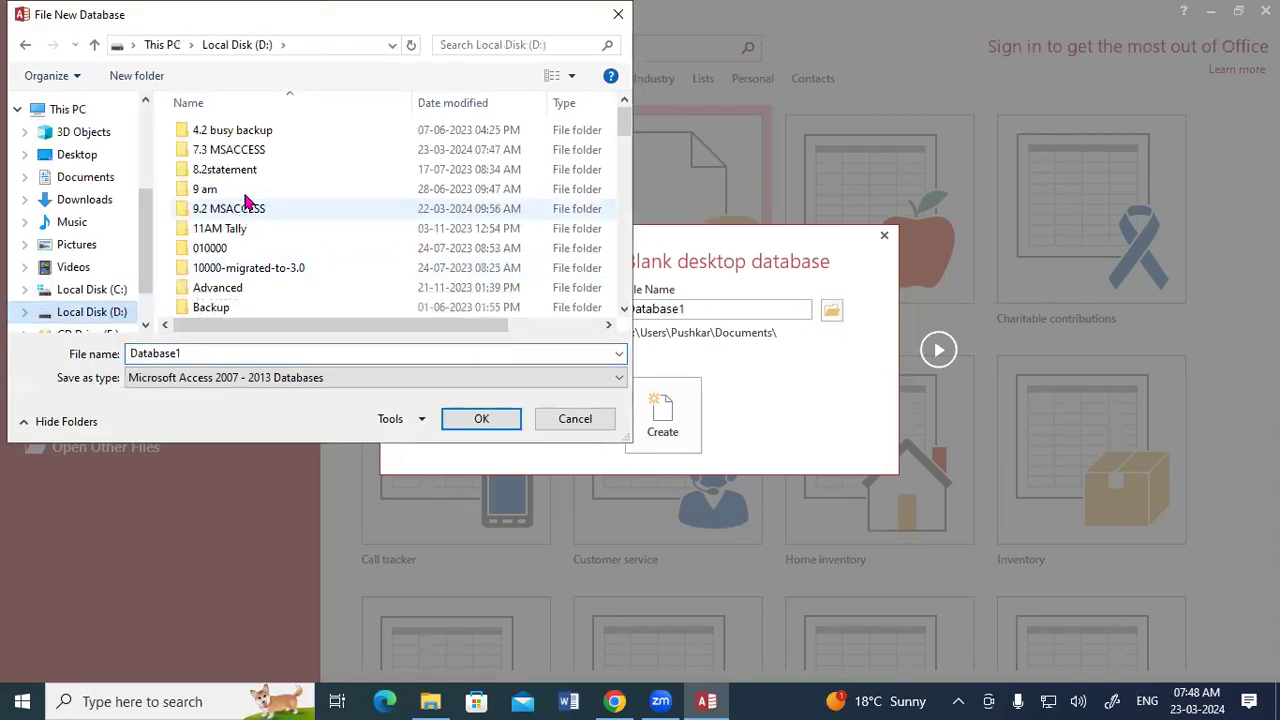
double_click(248, 150)
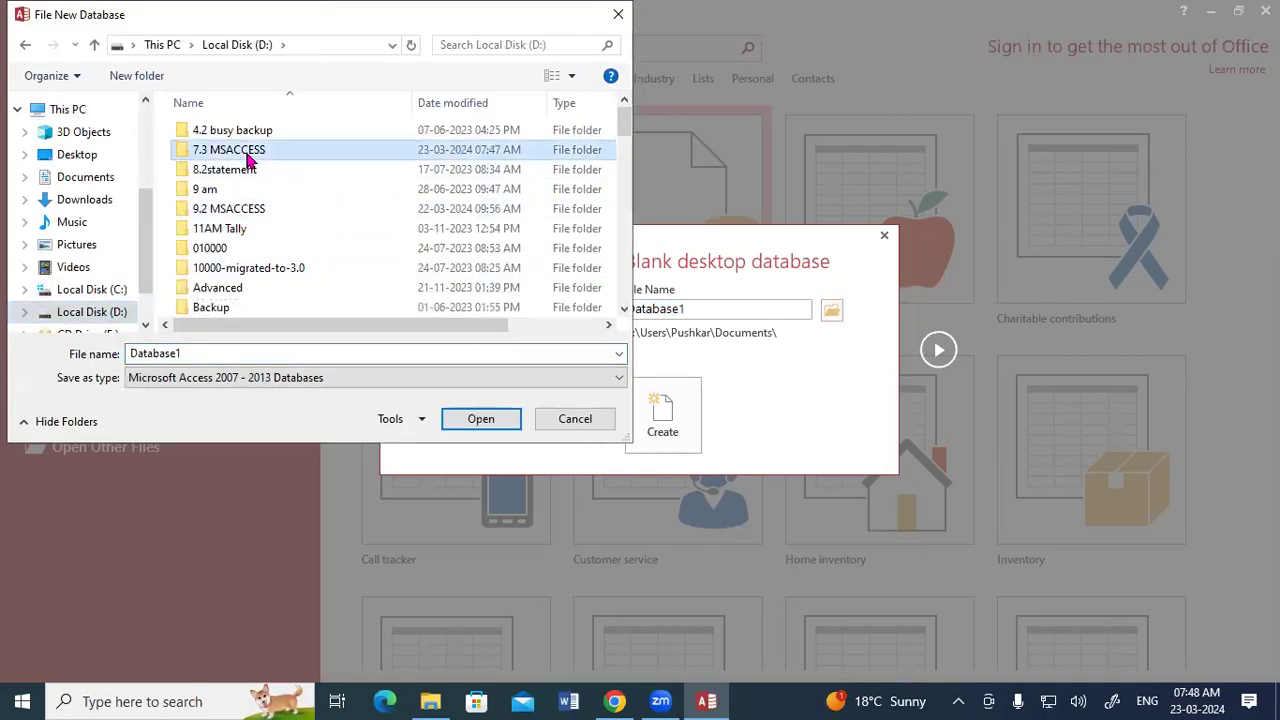
click(197, 352)
text(dELETE)
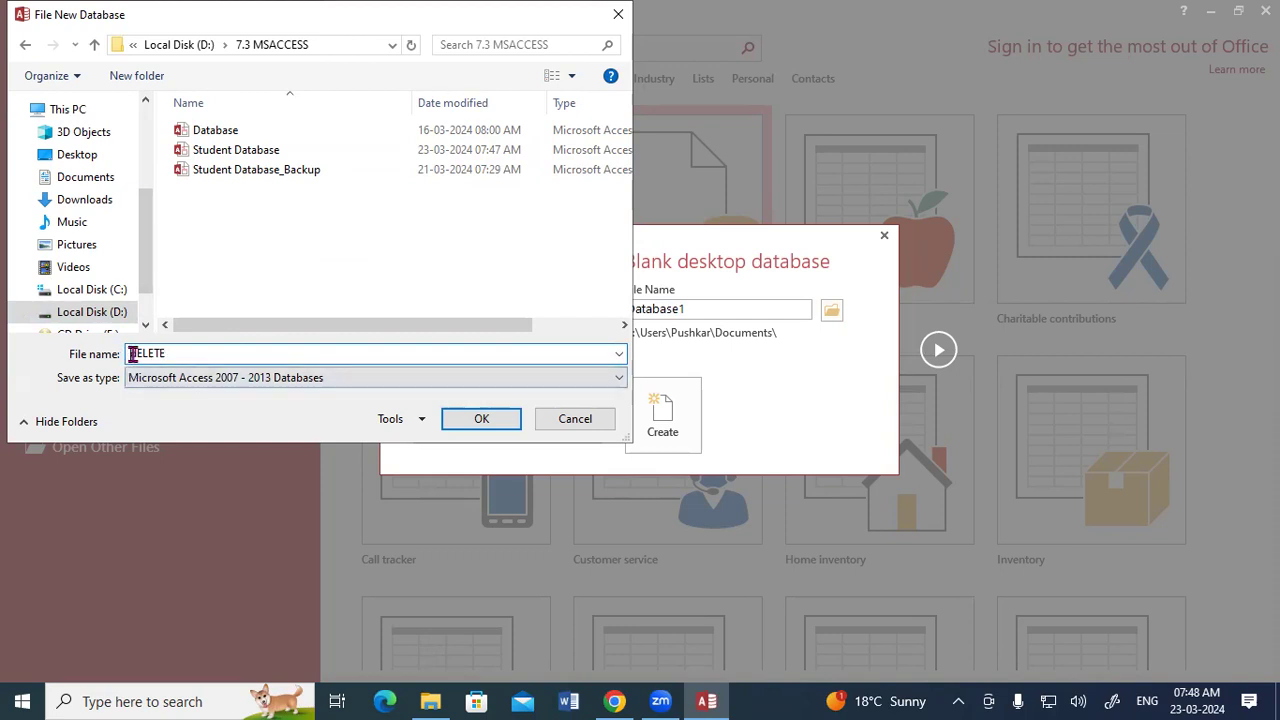
drag(130, 354, 137, 354)
text(D)
click(283, 349)
click(479, 419)
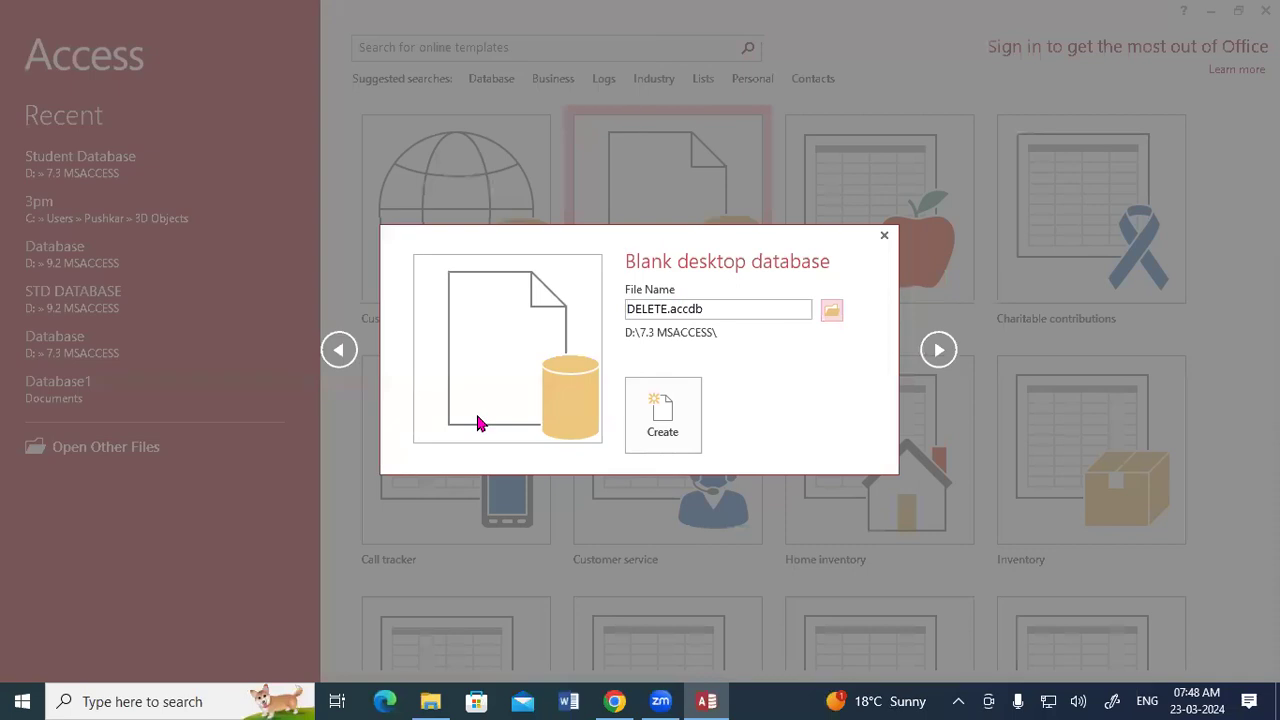
click(648, 434)
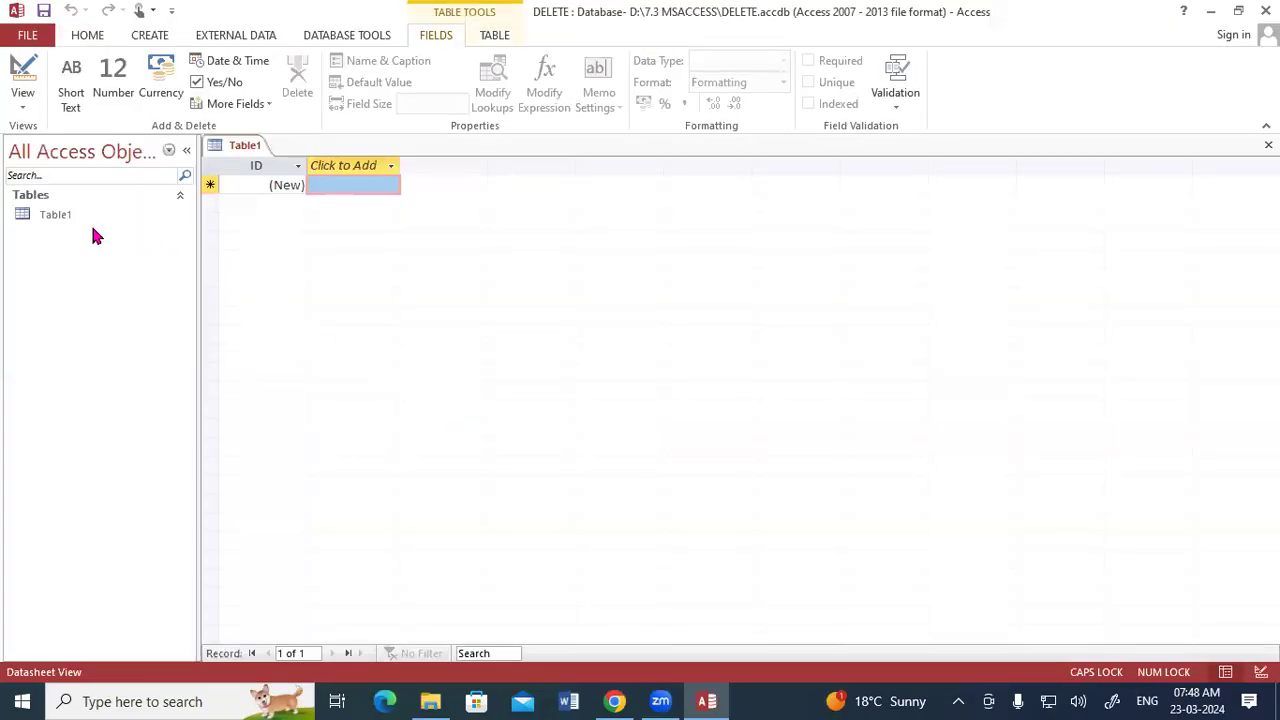
- Minimize the DELETE database and open Student Database from the 7.3 MSACCESS folder
right_click(84, 243)
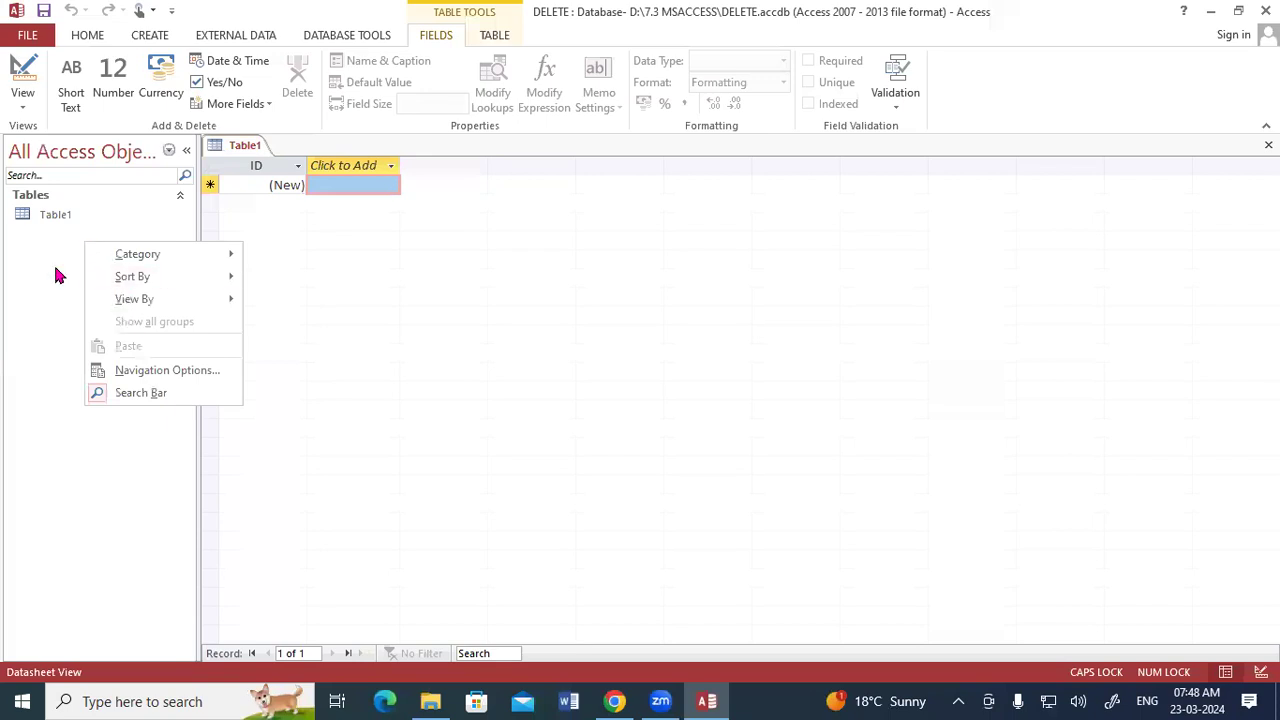
click(62, 255)
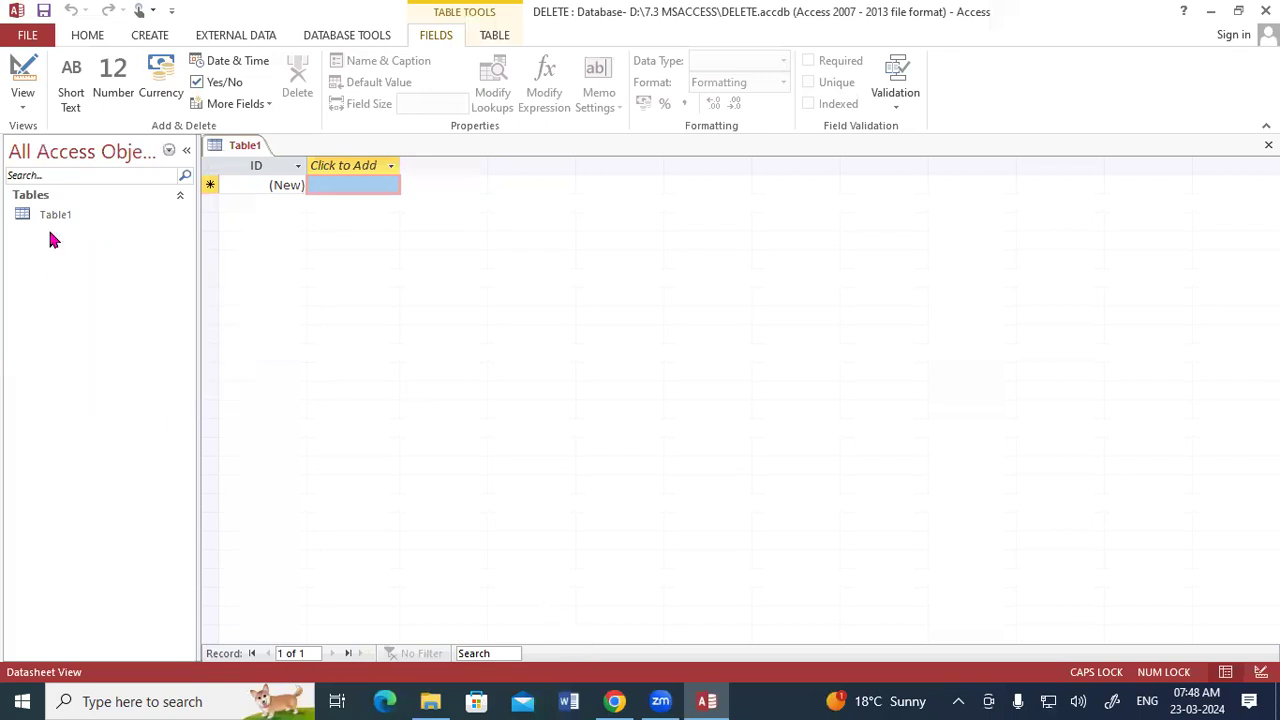
click(1210, 11)
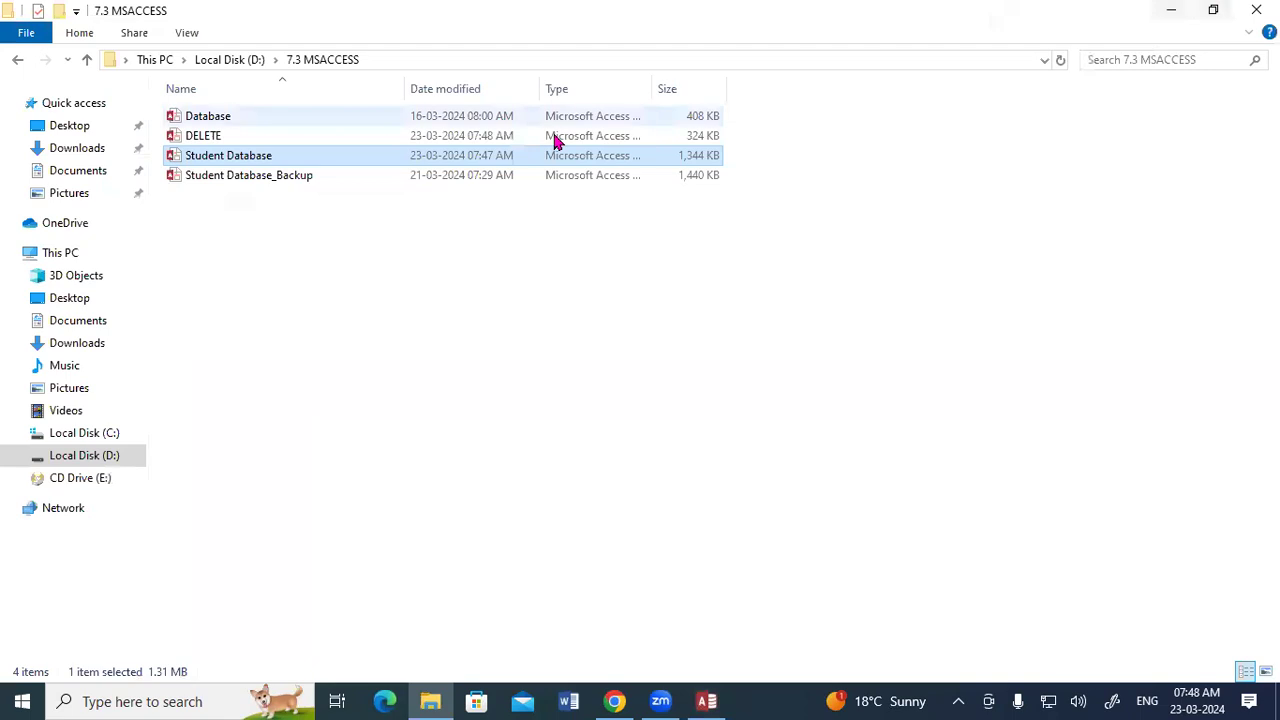
double_click(268, 165)
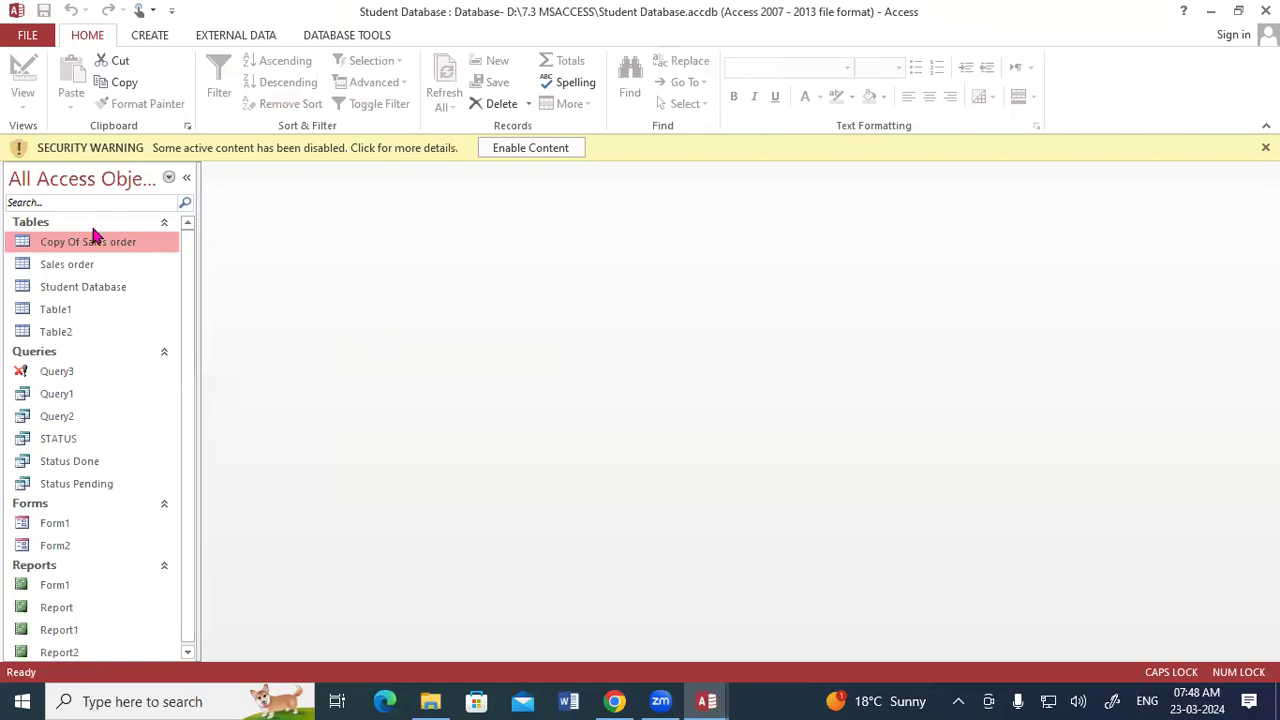
- Copy the Sales order table and paste it into the DELETE database with structure and data
click(103, 266)
right_click(104, 270)
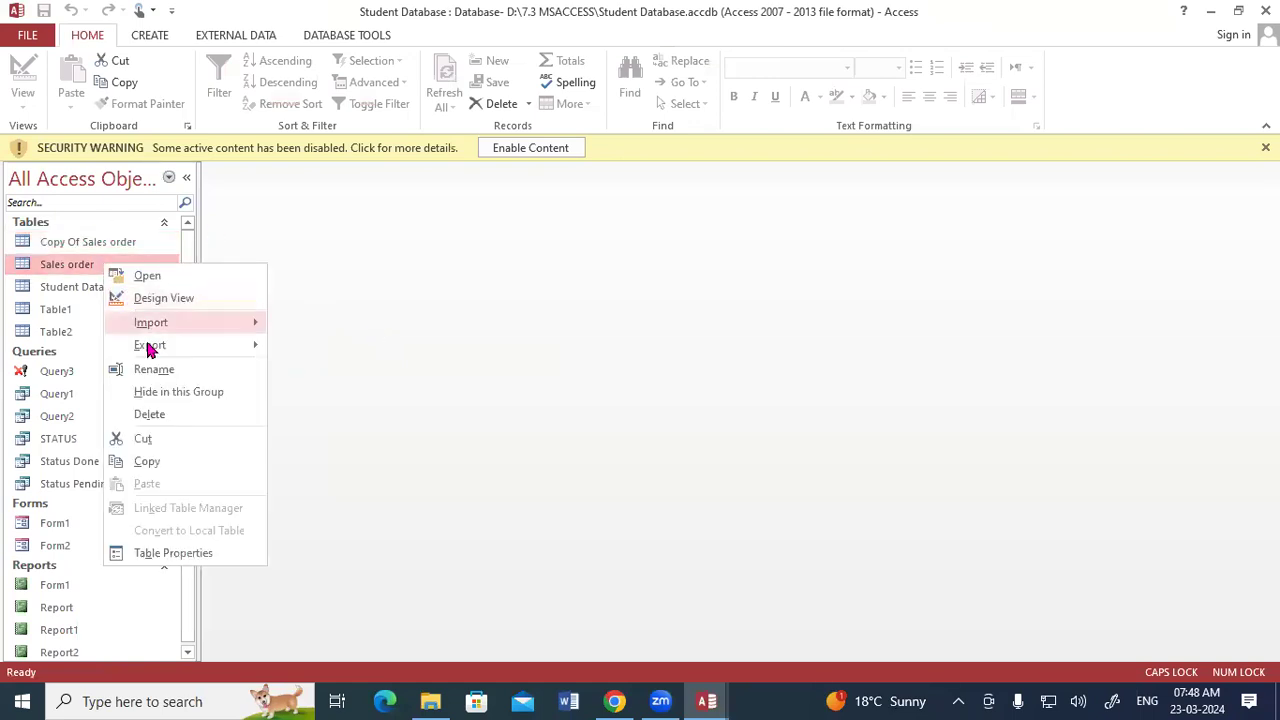
click(147, 462)
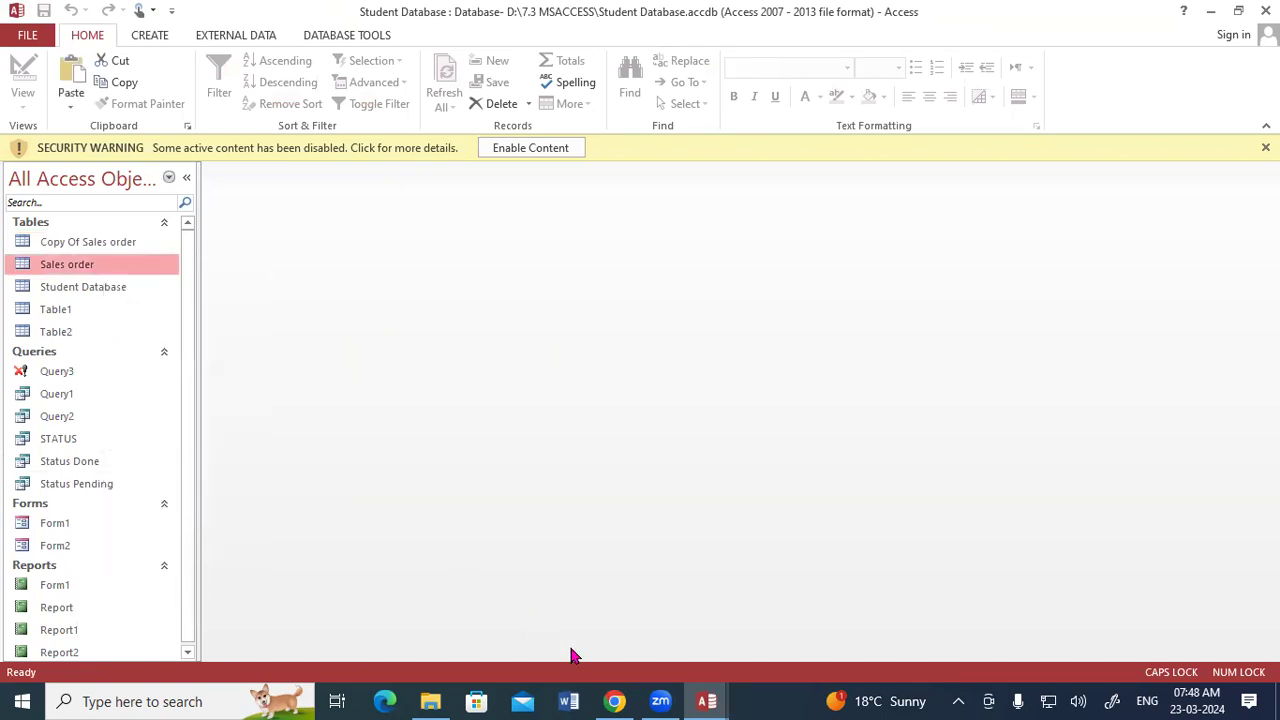
click(700, 700)
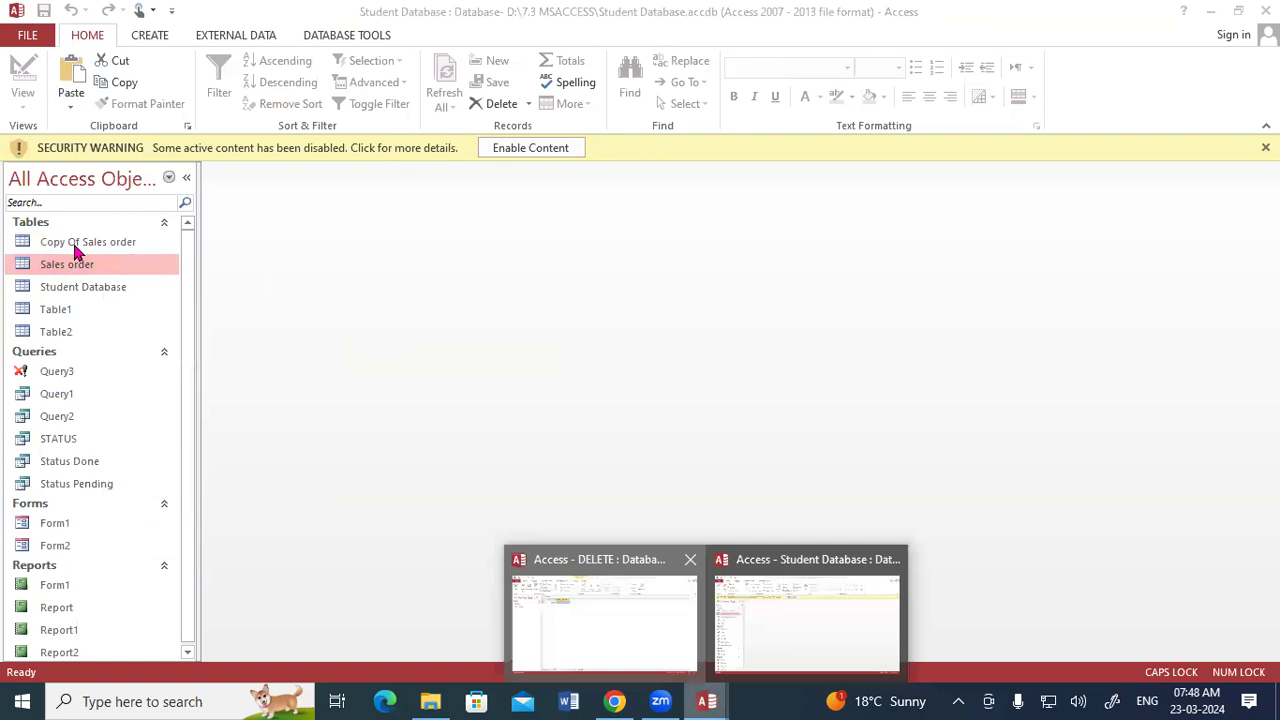
key(alt+Tab)
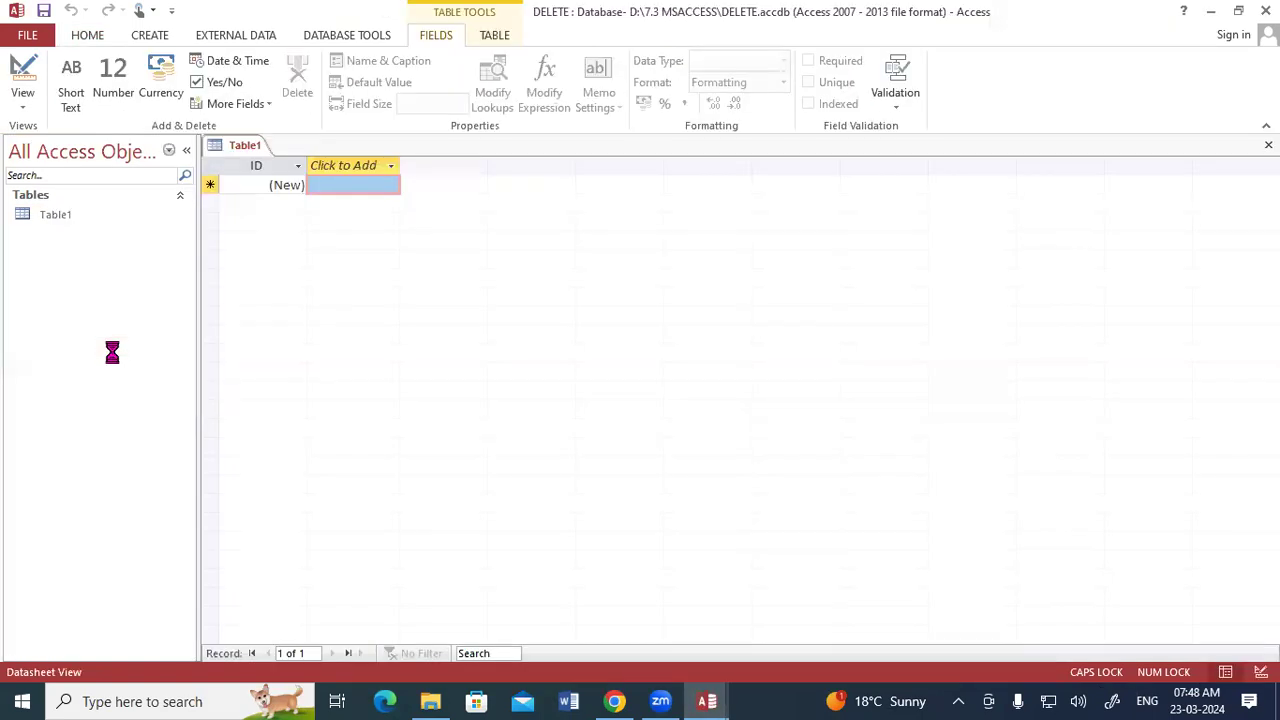
key(ctrl+v)
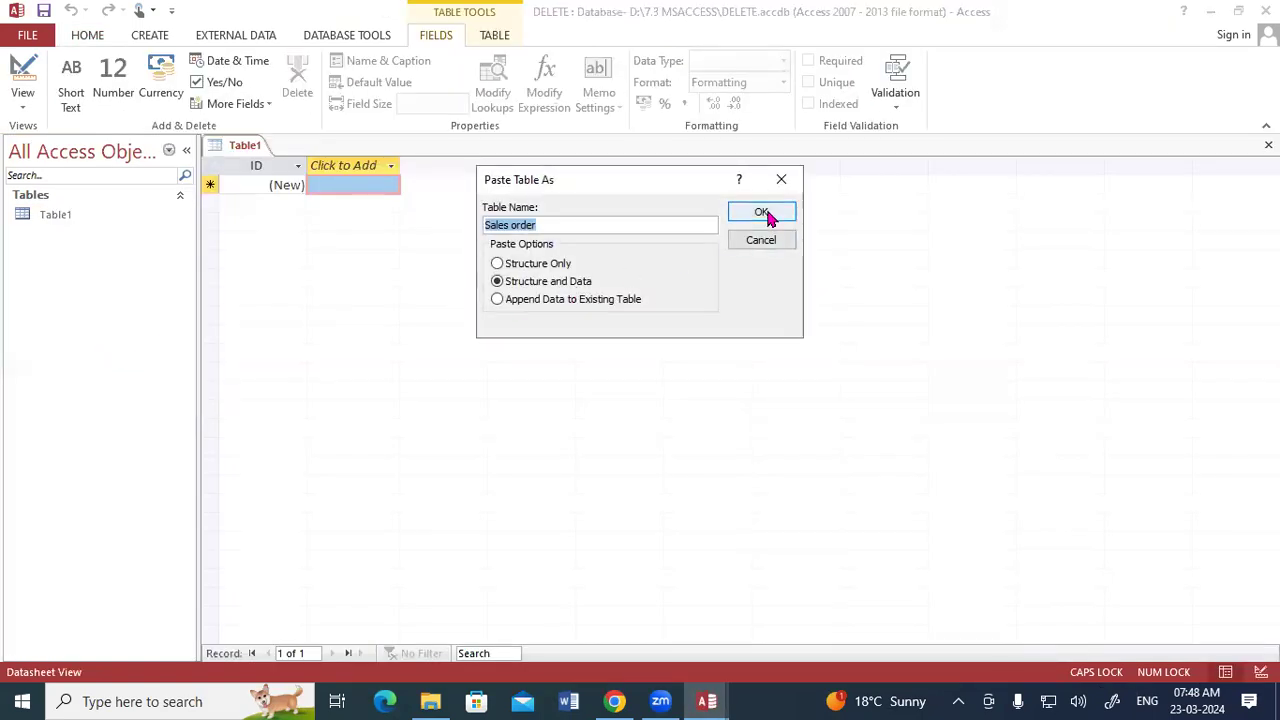
click(766, 214)
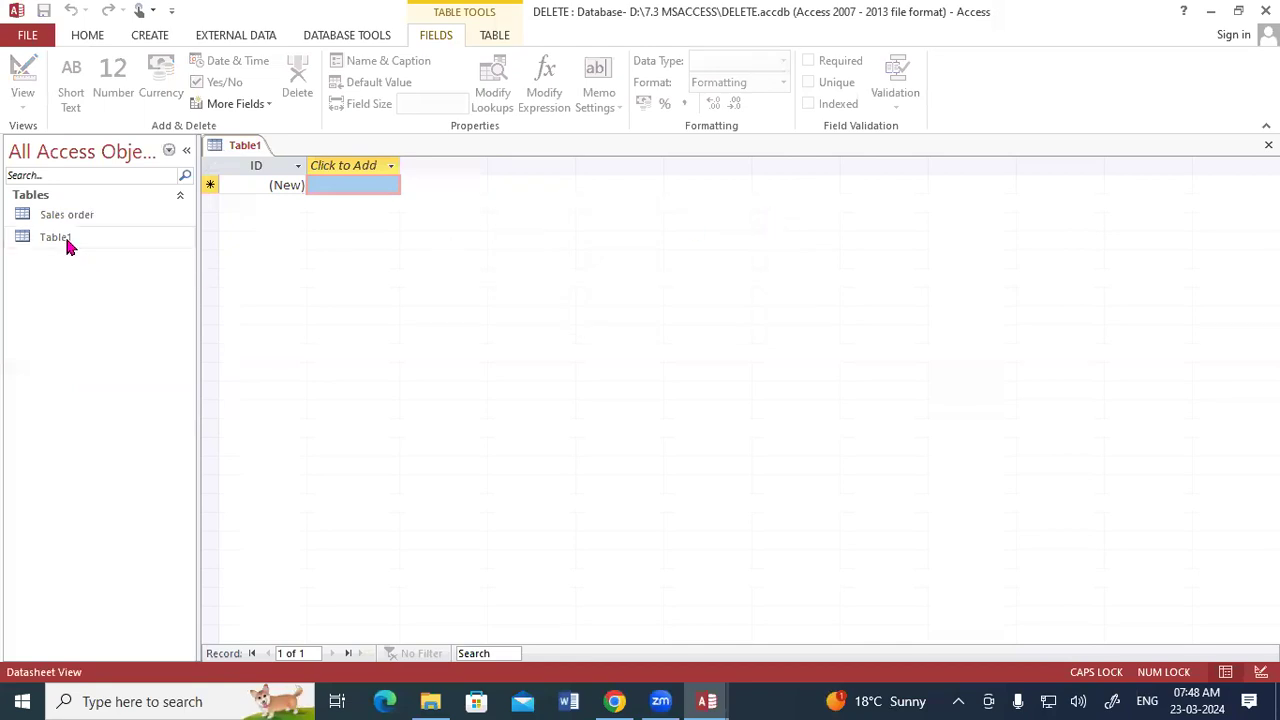
- Open the Sales order table and close the empty Table1
click(68, 220)
double_click(68, 220)
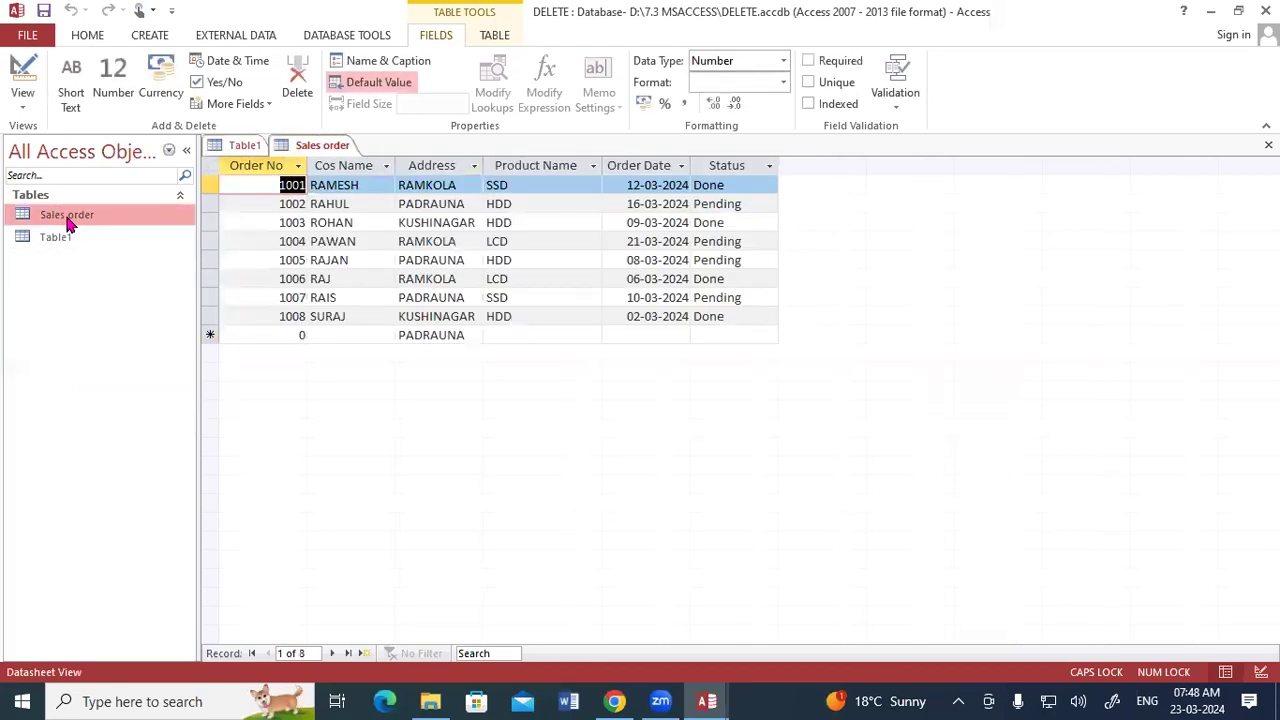
right_click(253, 146)
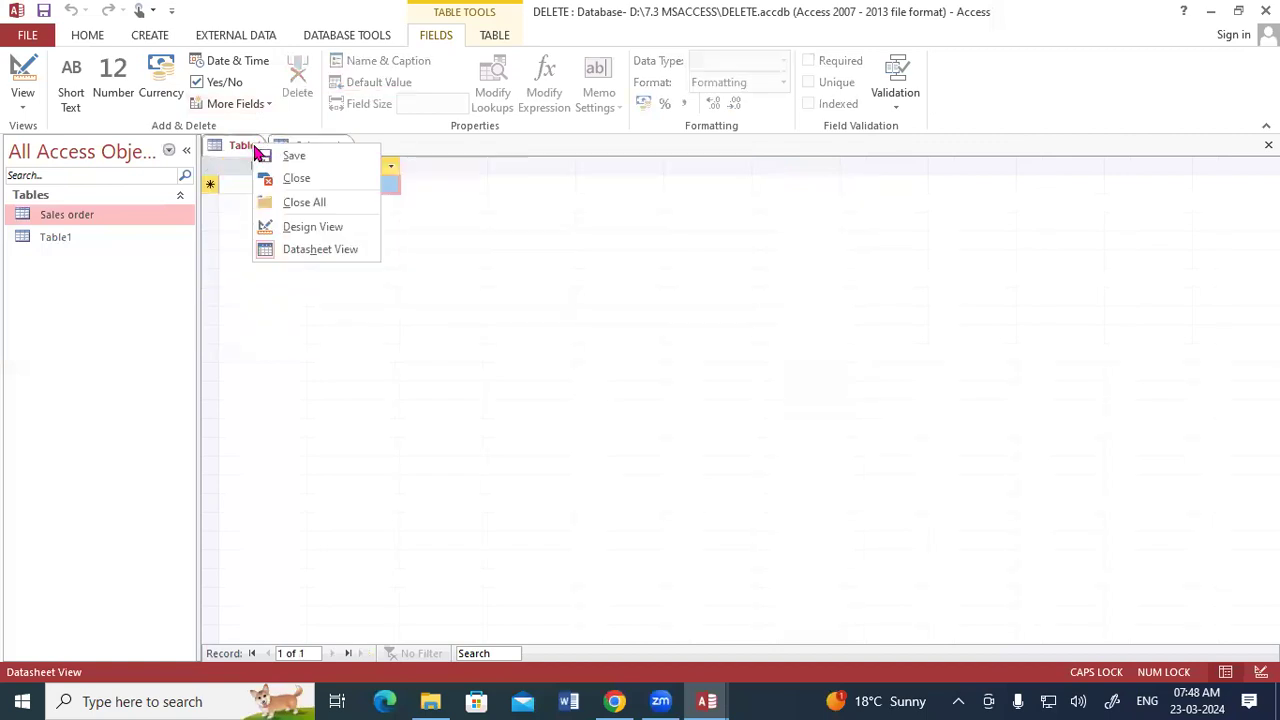
click(284, 212)
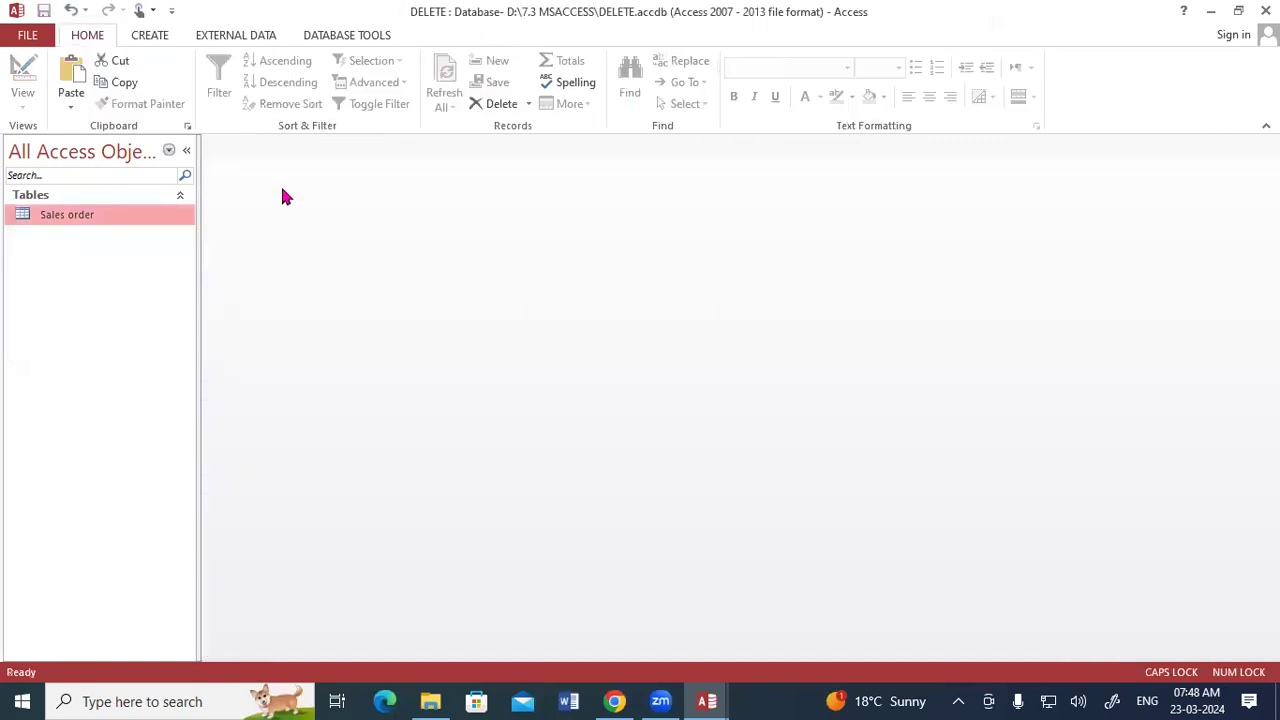
- Create a new query design on Sales order and add all its fields to the grid
click(152, 38)
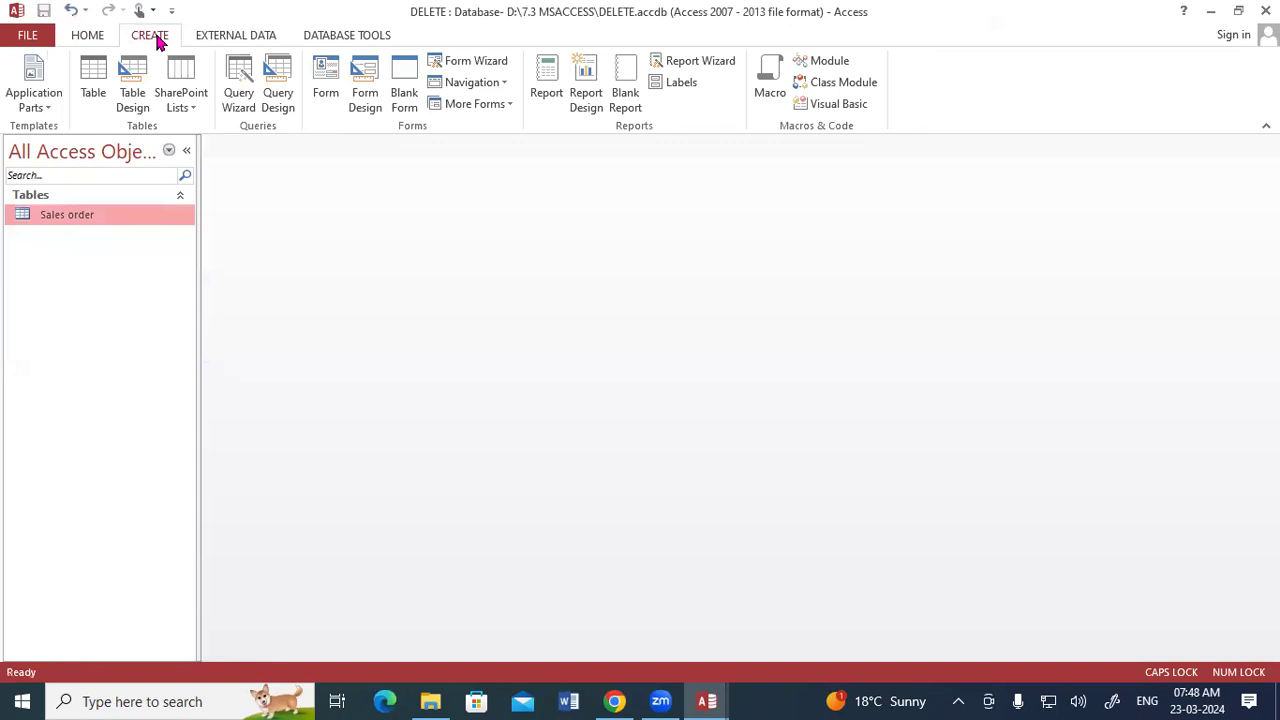
click(279, 92)
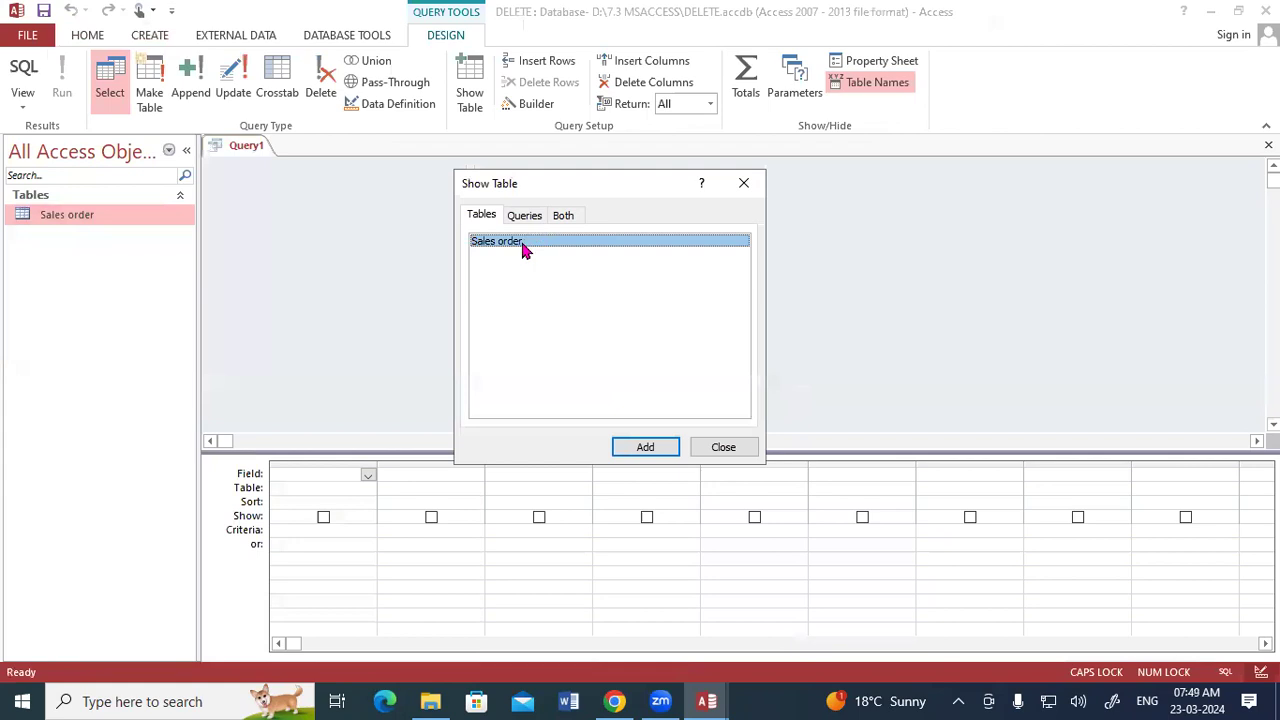
click(633, 449)
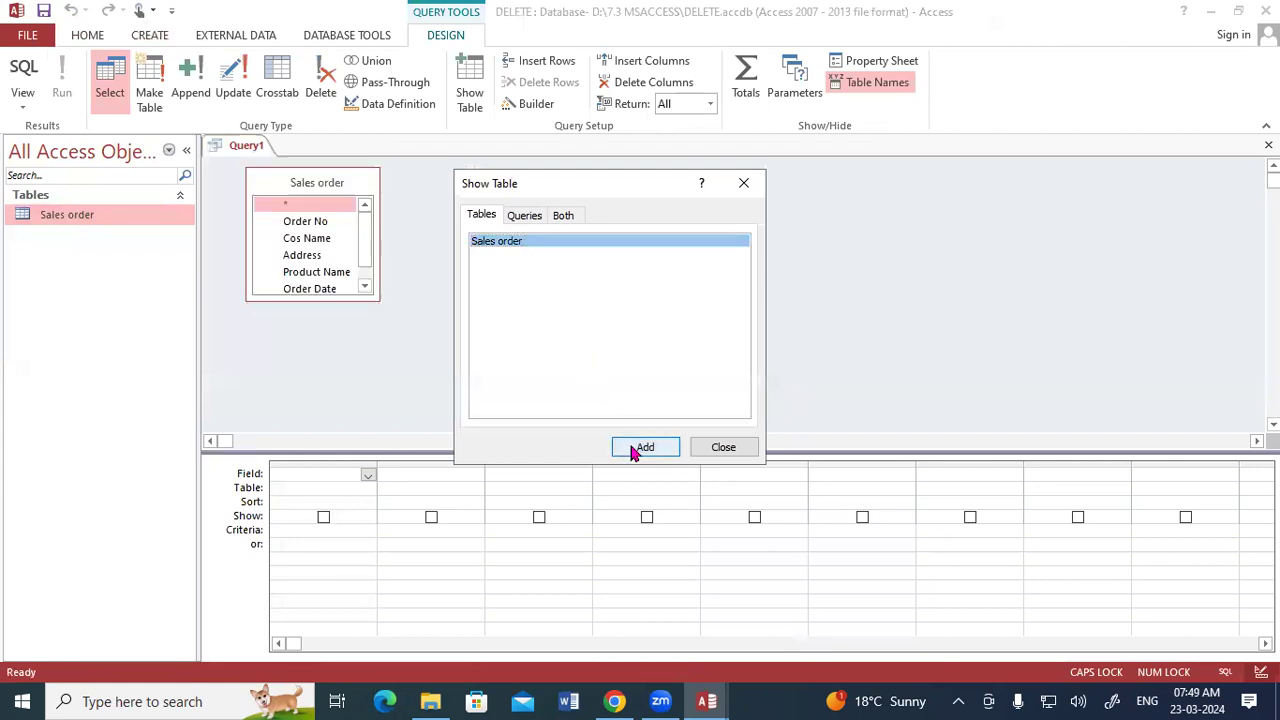
click(719, 450)
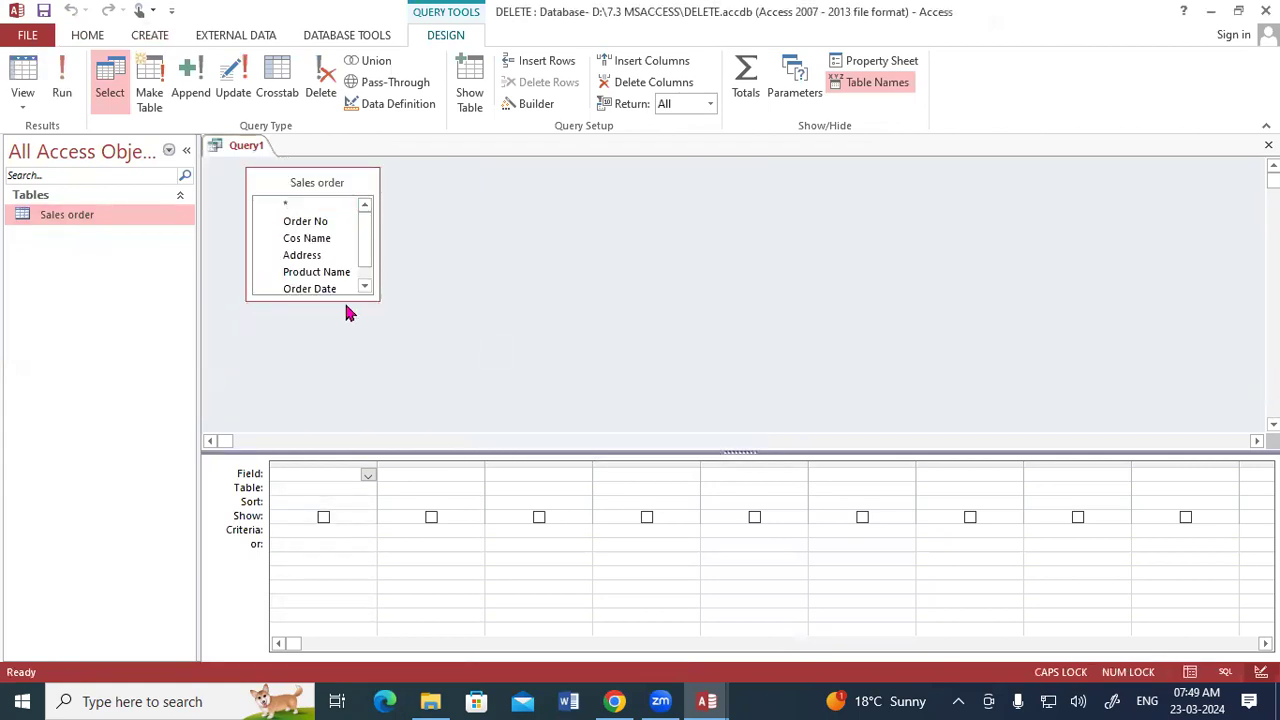
drag(370, 298, 397, 353)
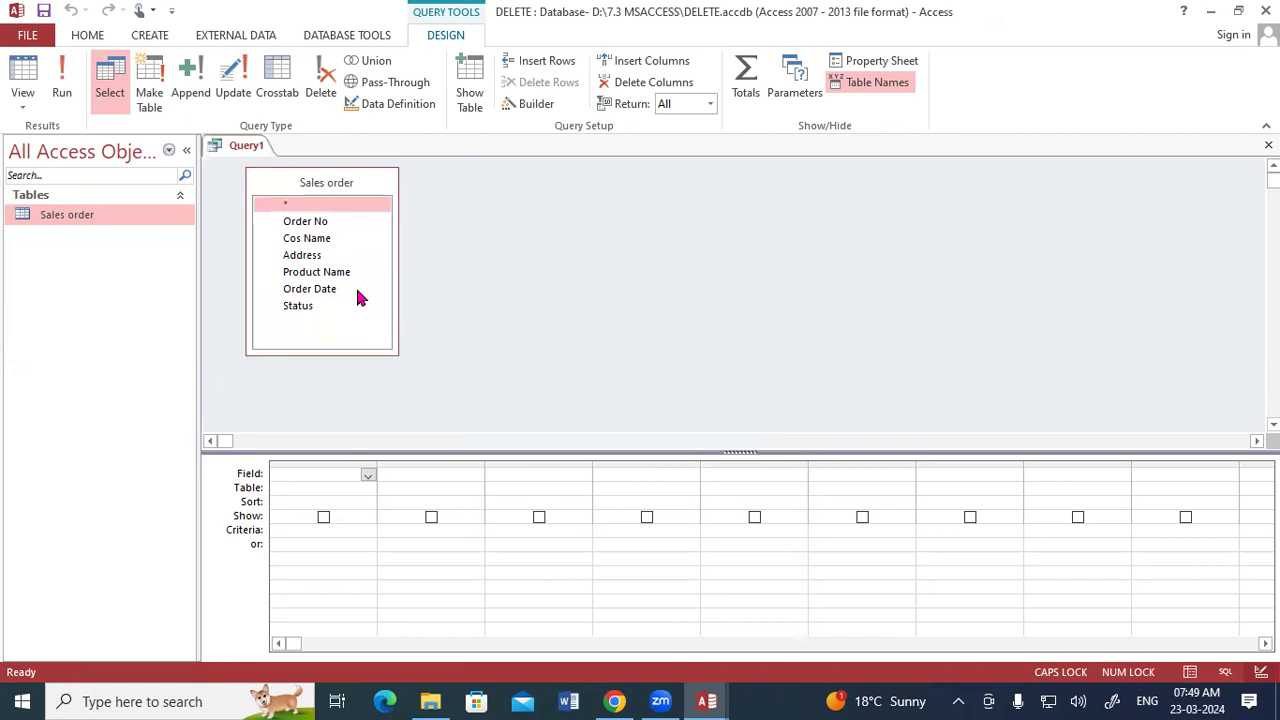
double_click(297, 183)
drag(300, 218, 309, 472)
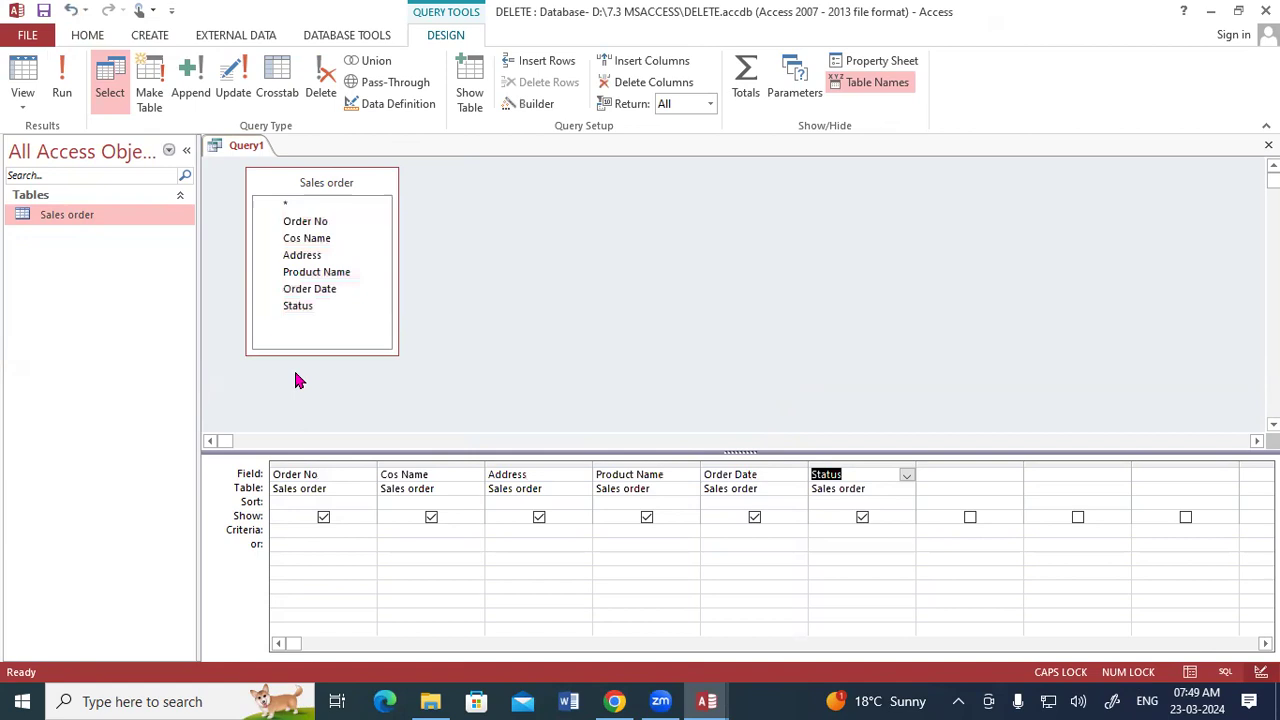
- Change the query to a Delete query and set the Status criteria to "DONE"
click(320, 80)
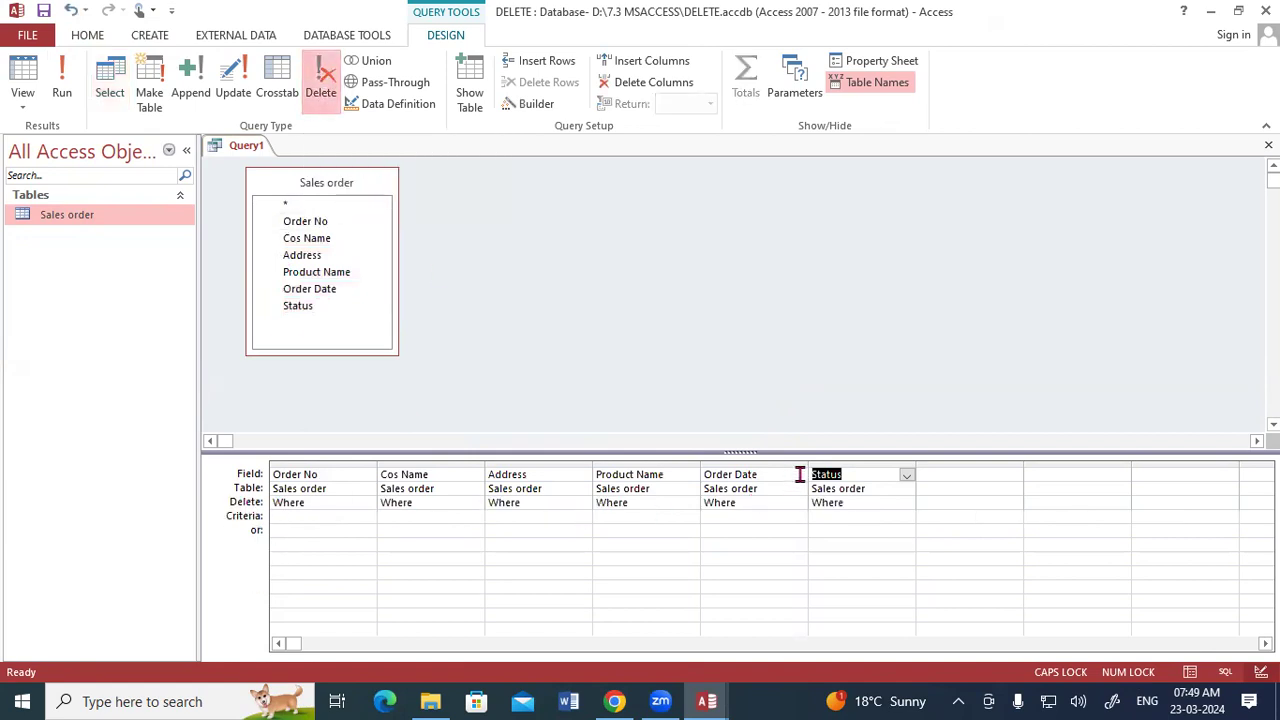
click(822, 516)
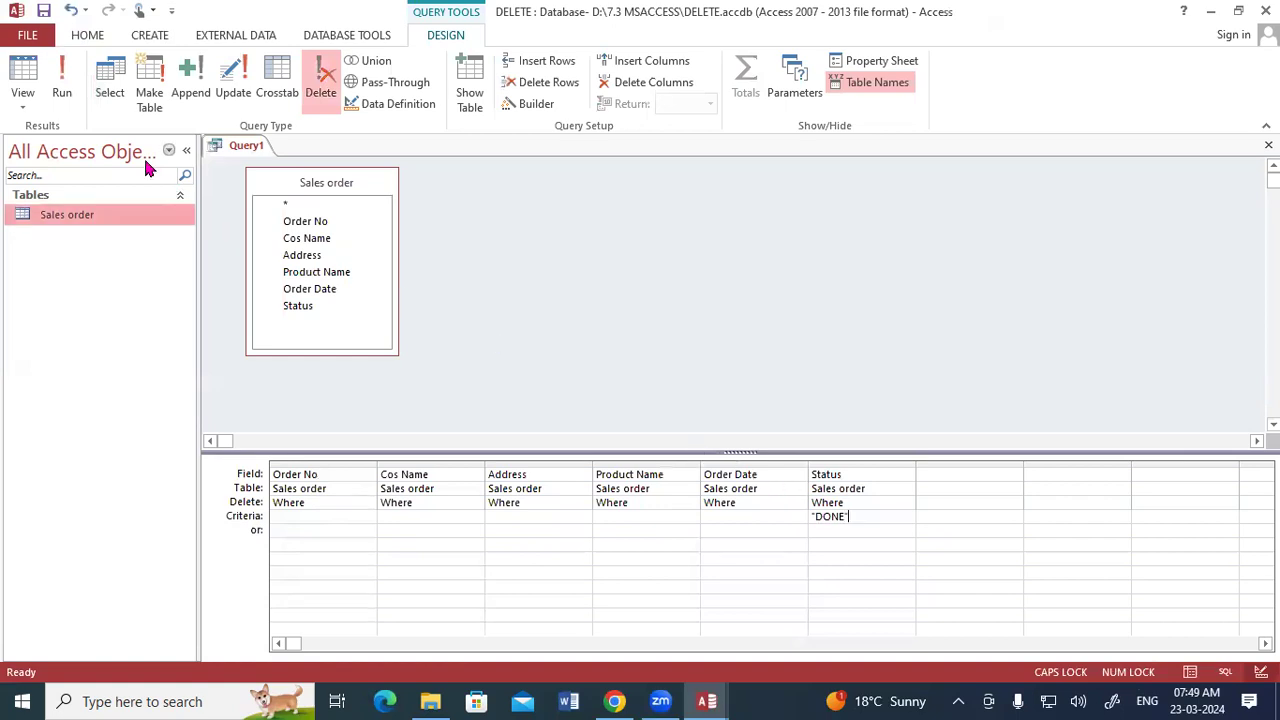
- Run the delete query to remove the matching records
click(62, 68)
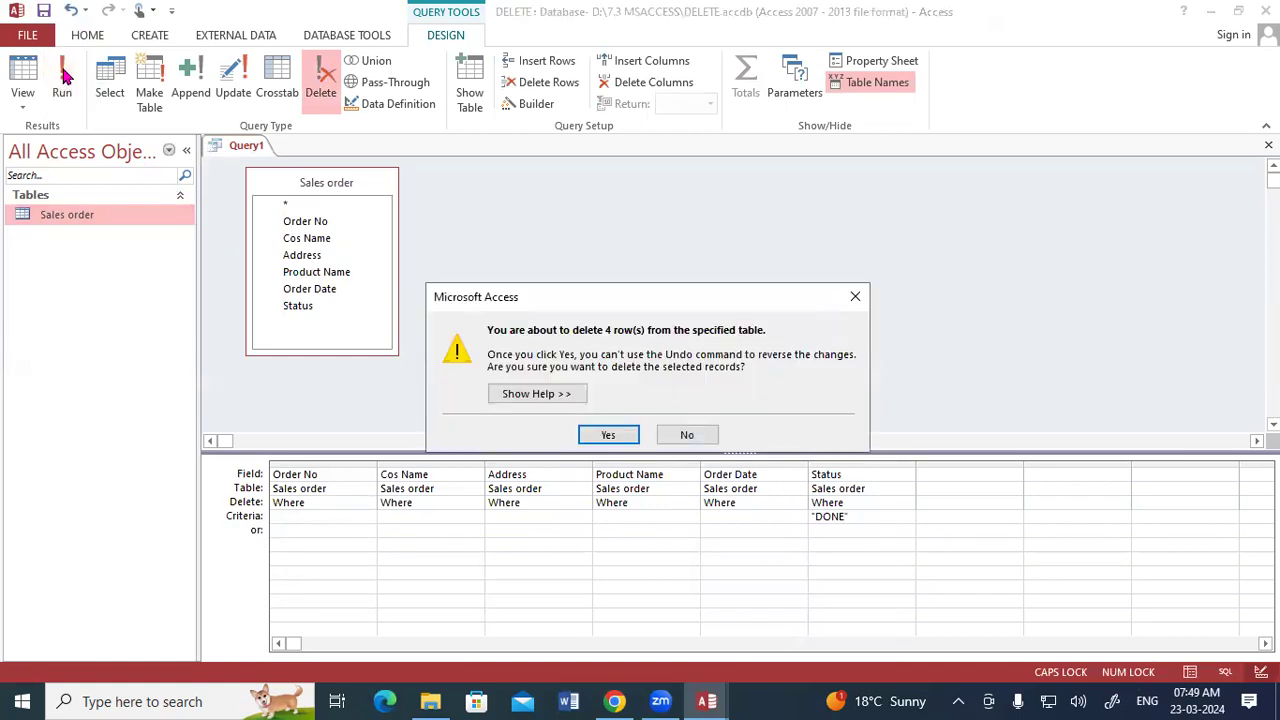
drag(563, 298, 567, 204)
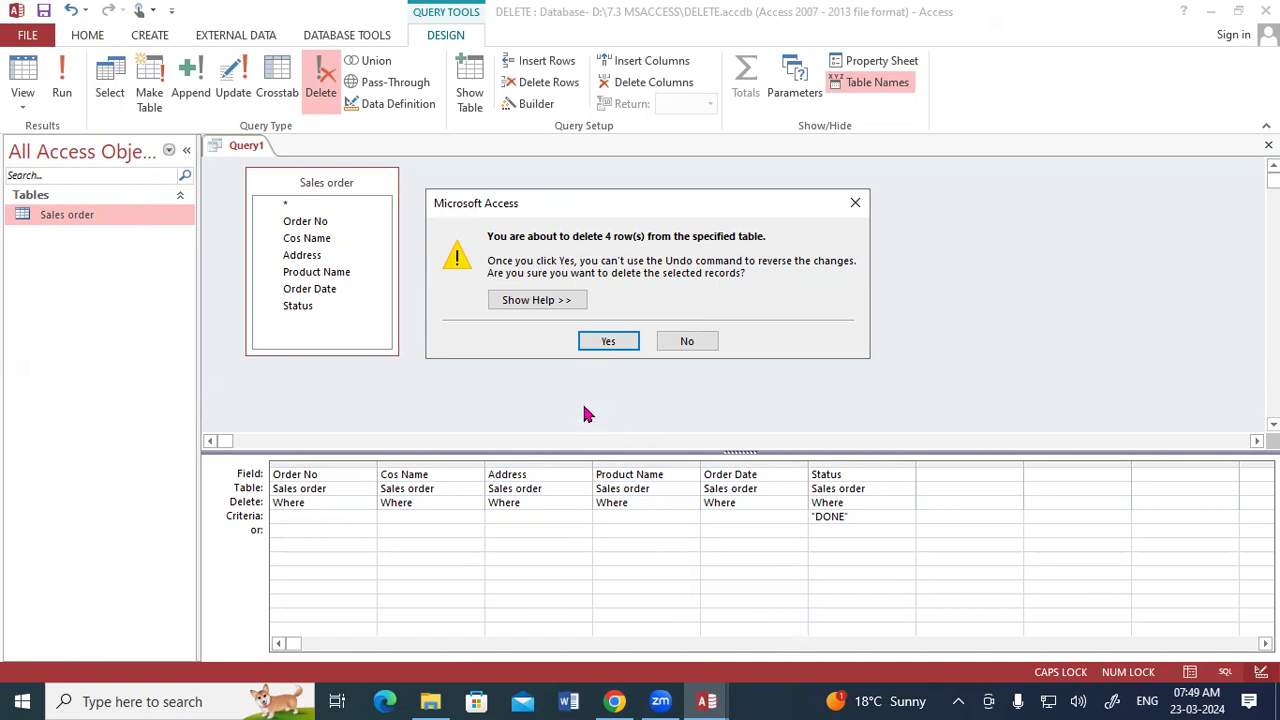
- Confirm the deletion, open the Sales order table to check its remaining records, and close the table and the query without saving
click(592, 342)
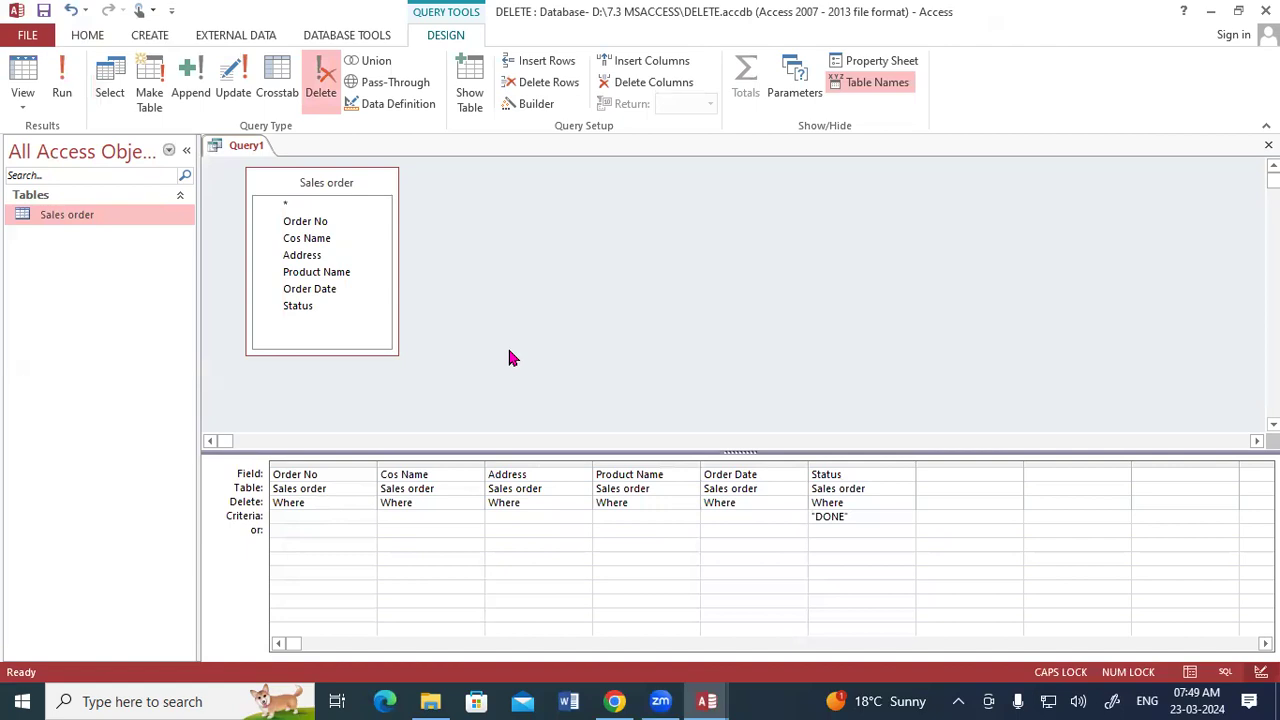
double_click(70, 222)
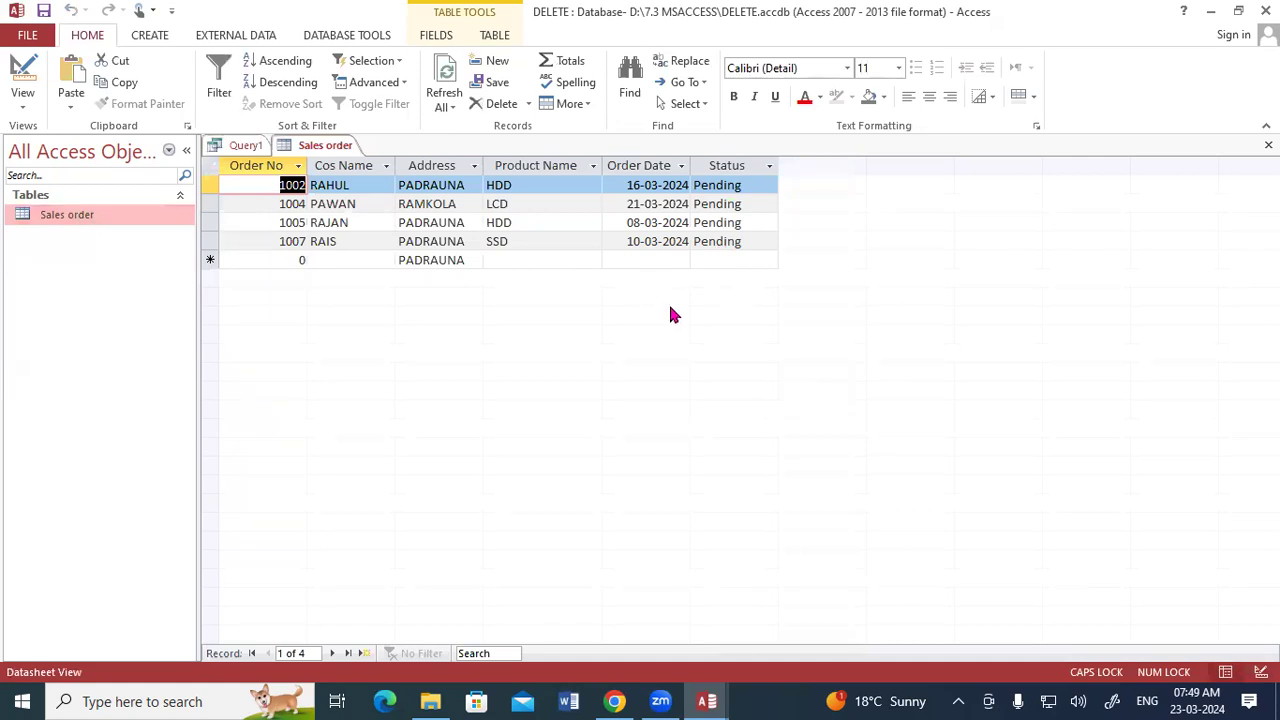
click(1268, 145)
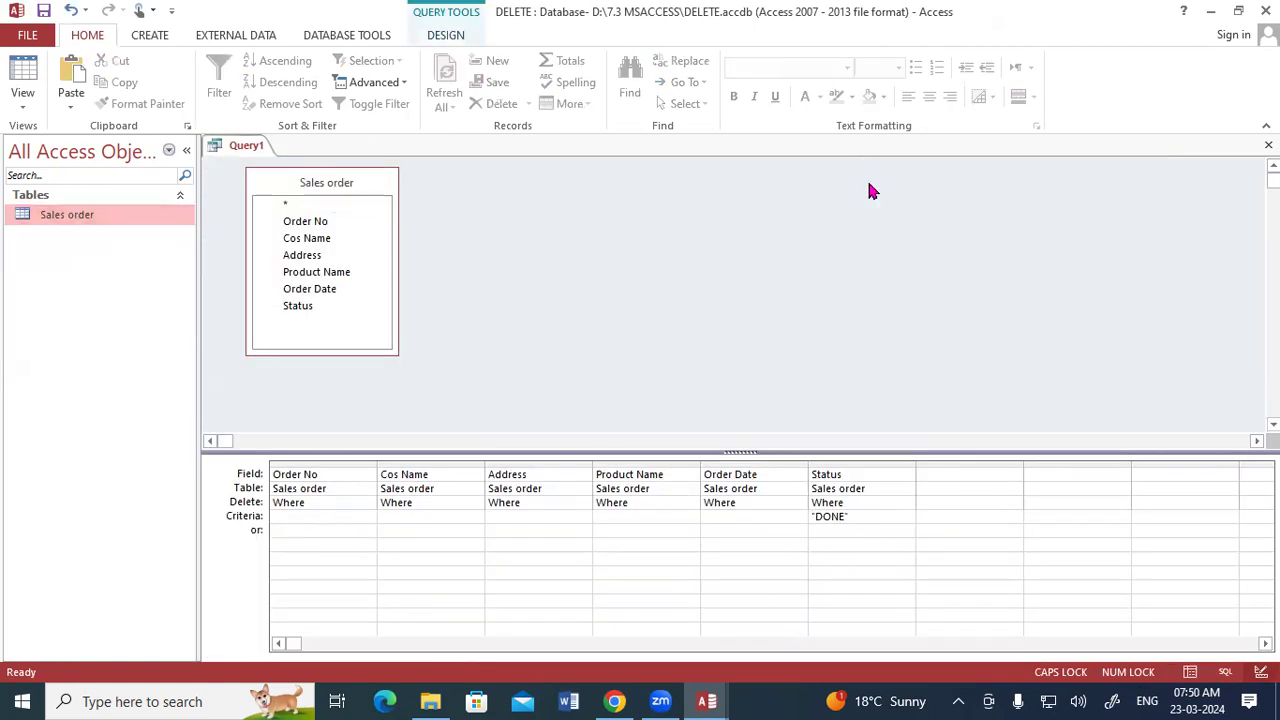
click(1268, 145)
click(655, 402)
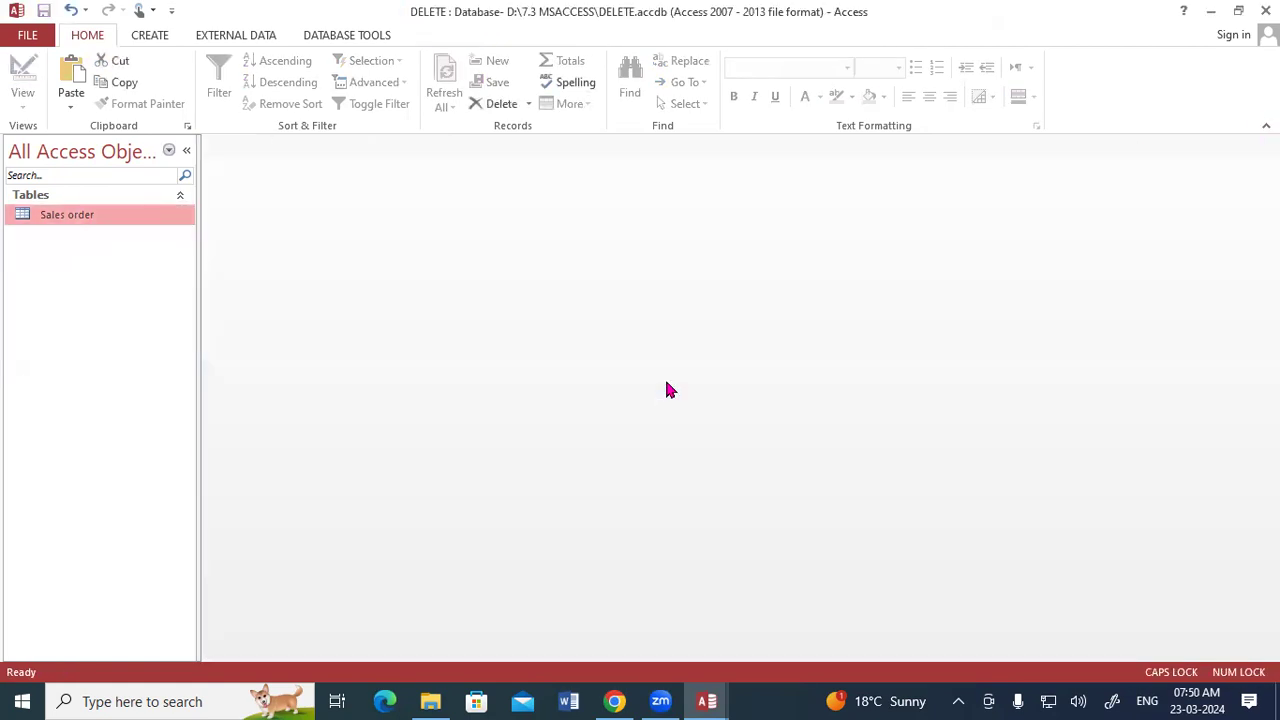
- Switch to the Student Database file and copy its Copy Of Sales order table
click(706, 701)
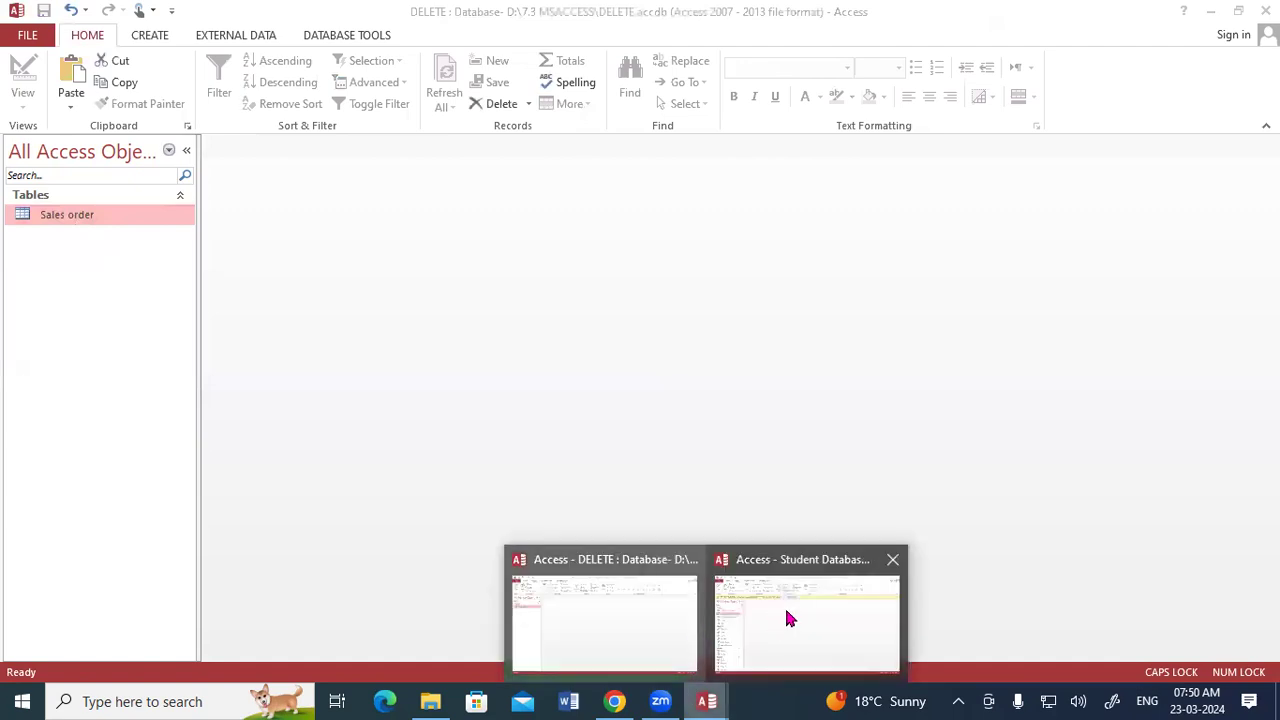
click(786, 618)
click(74, 249)
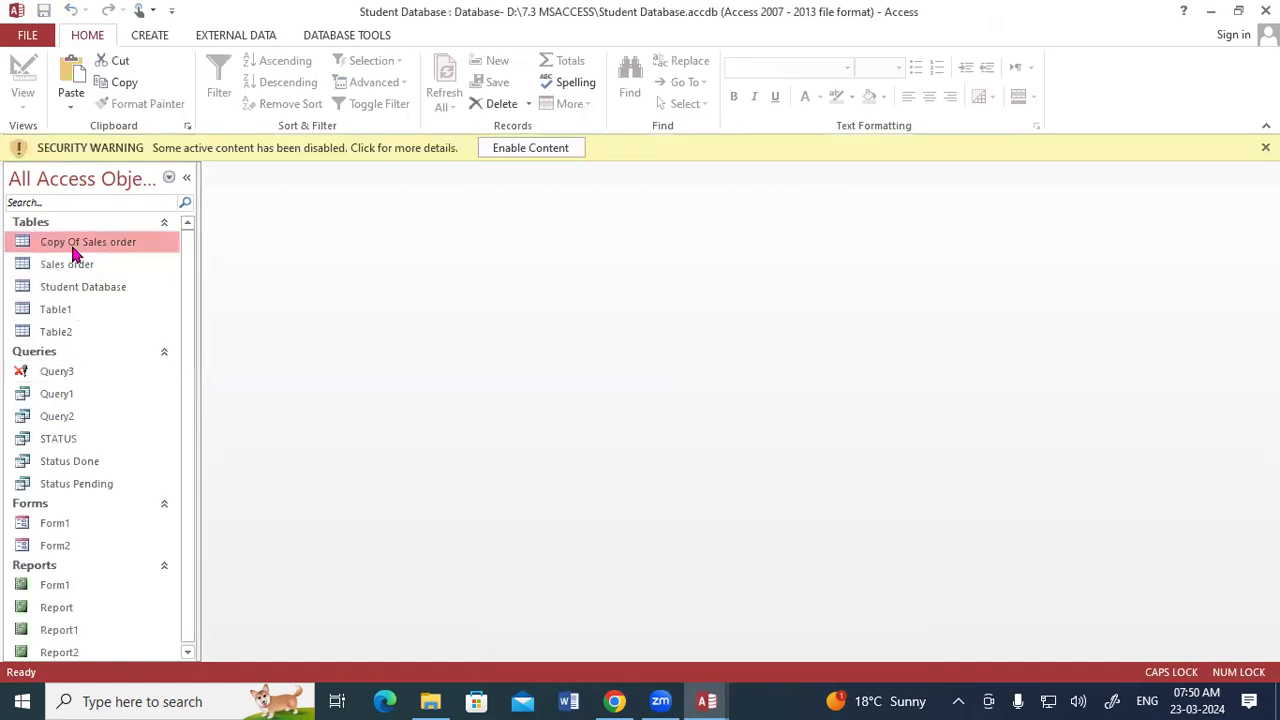
right_click(74, 250)
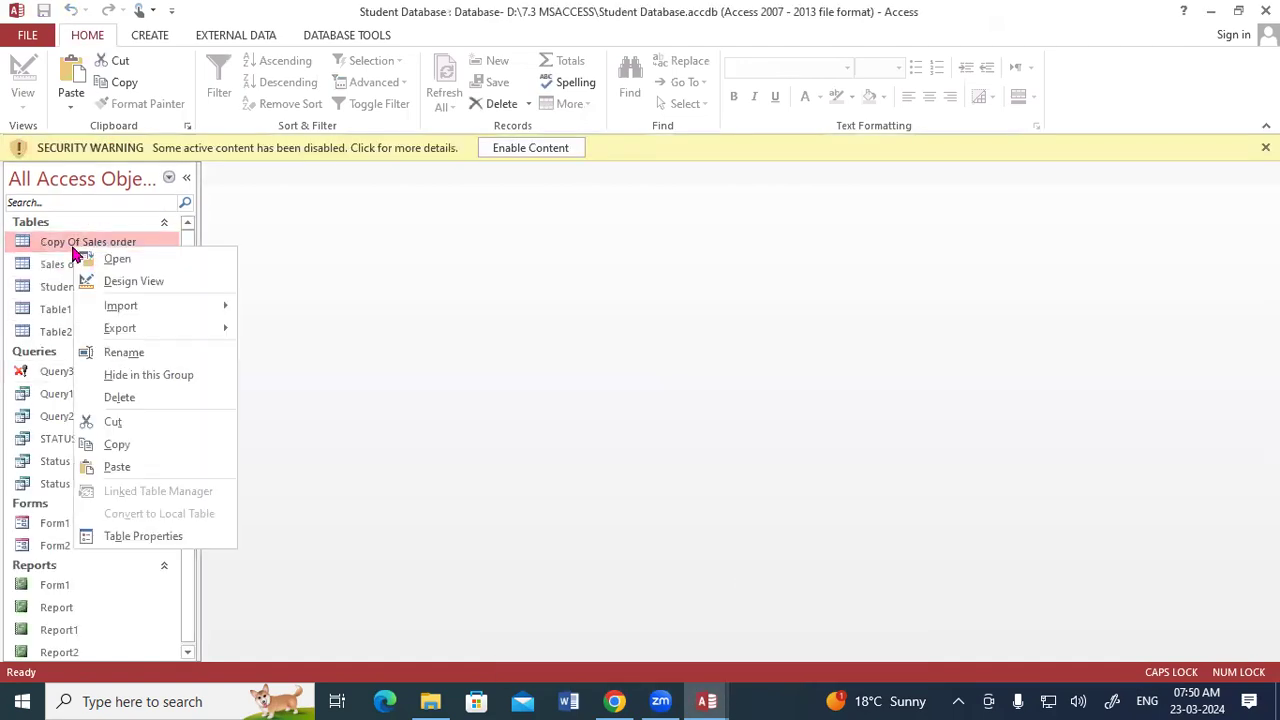
click(117, 444)
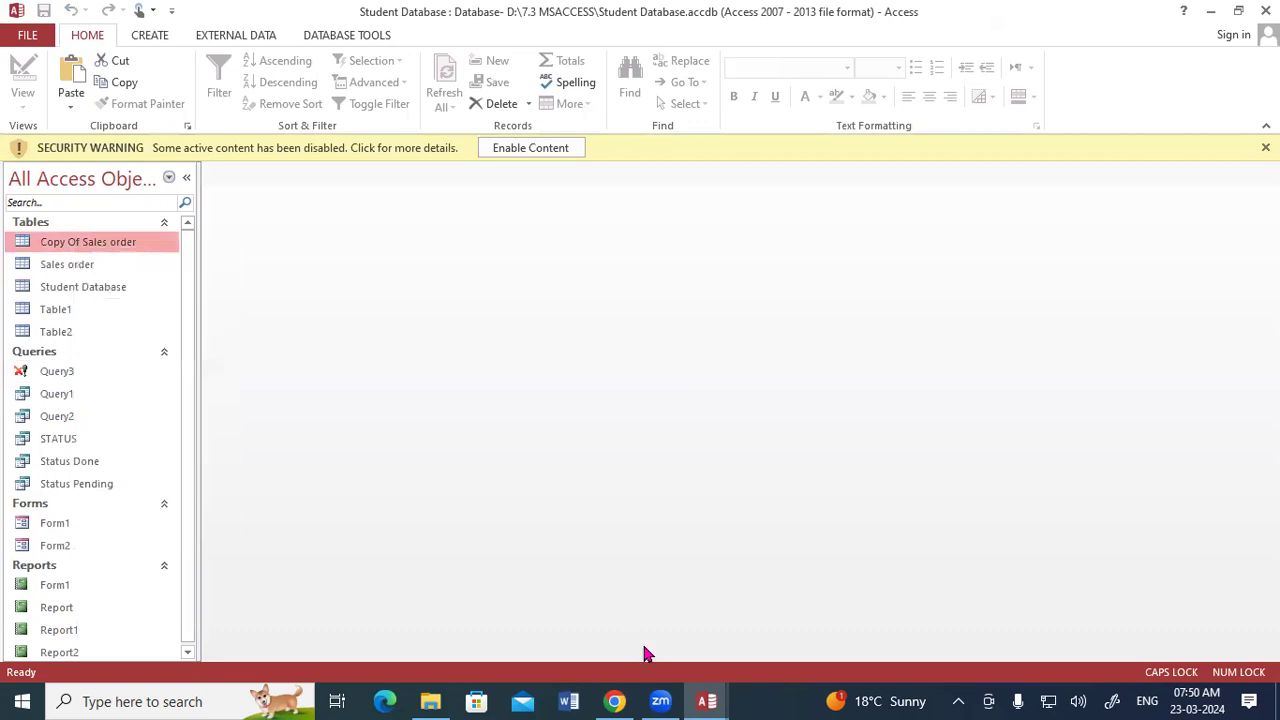
- Paste the table into the DELETE database as Copy Of Sales order with structure and data, and open it briefly to check its records
key(alt+Tab)
key(ctrl+v)
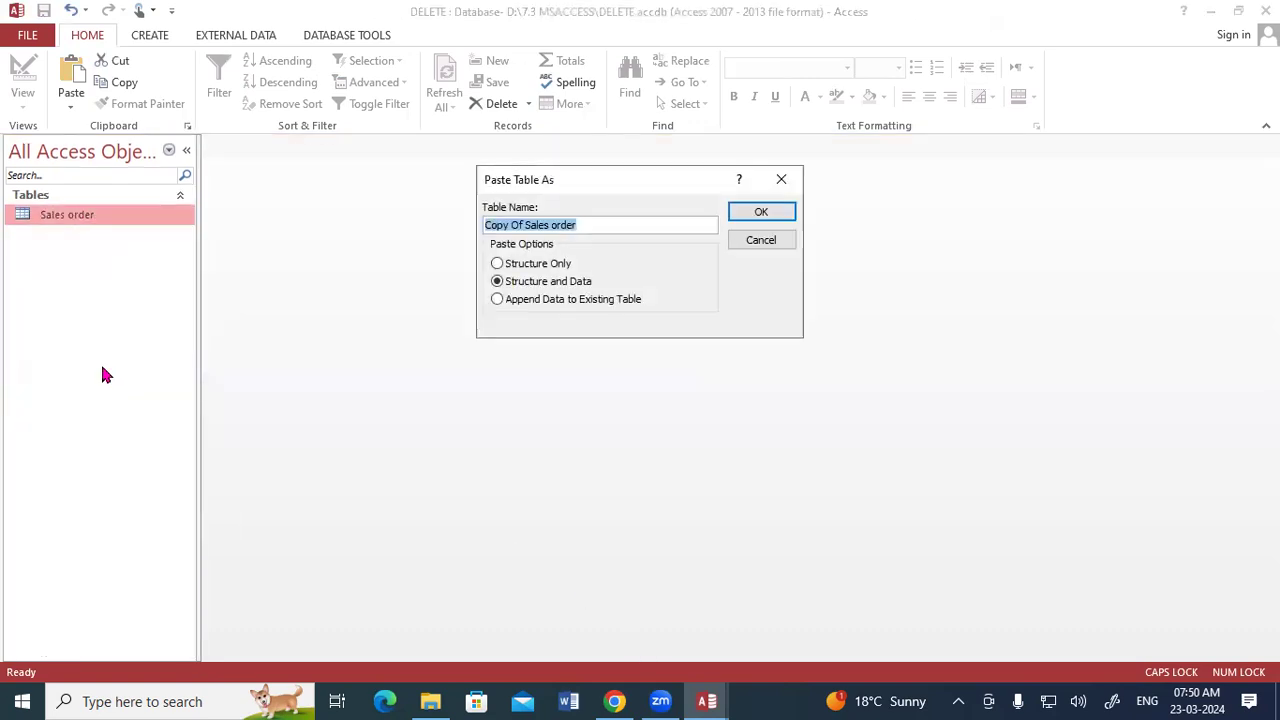
click(757, 212)
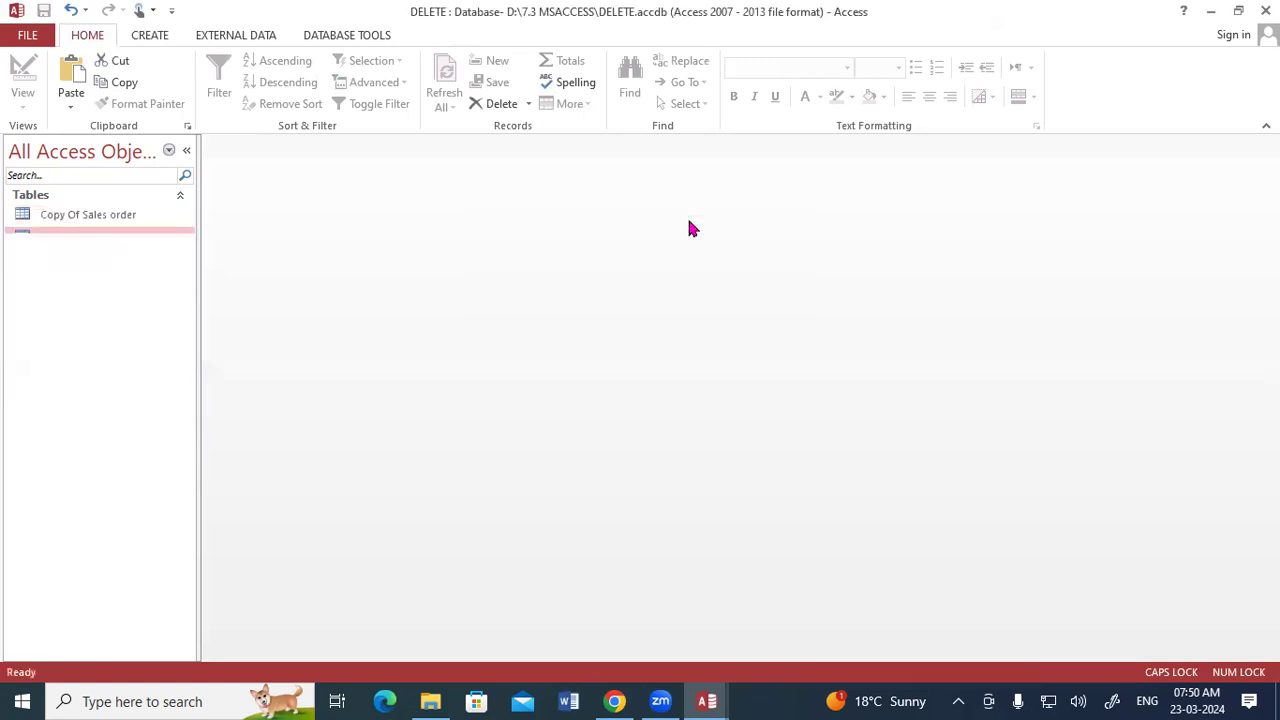
double_click(114, 216)
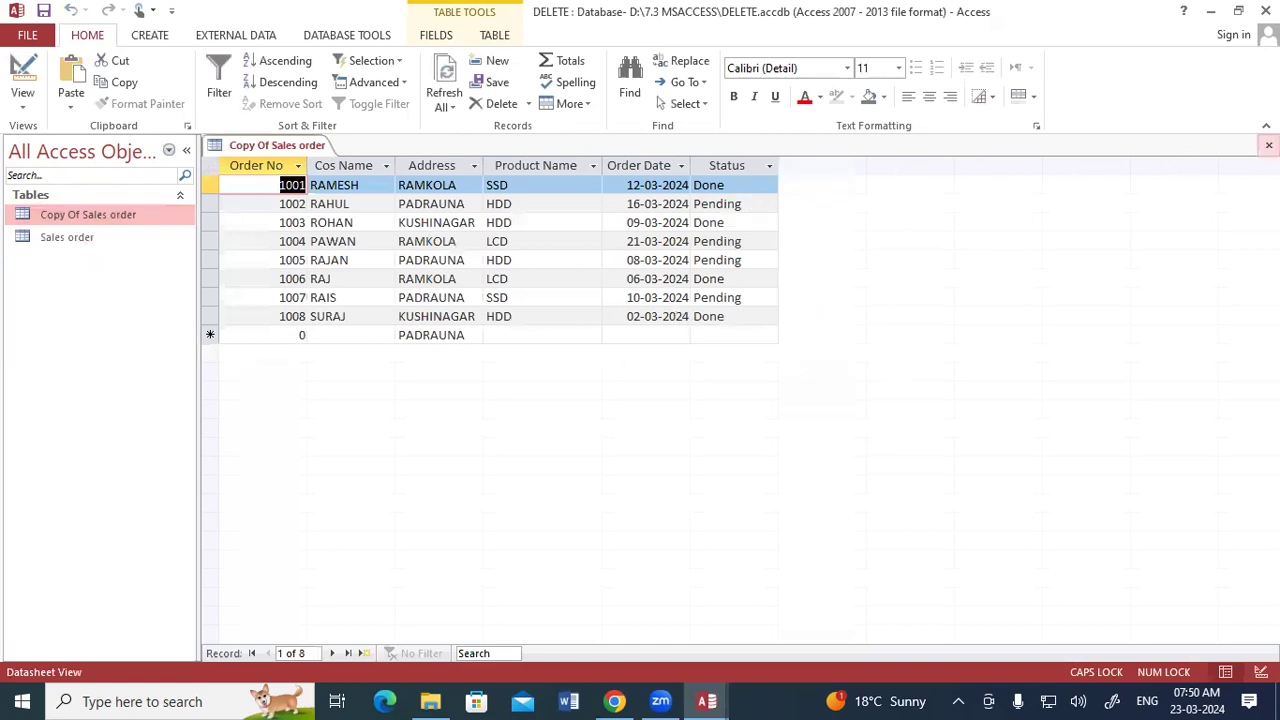
click(1268, 144)
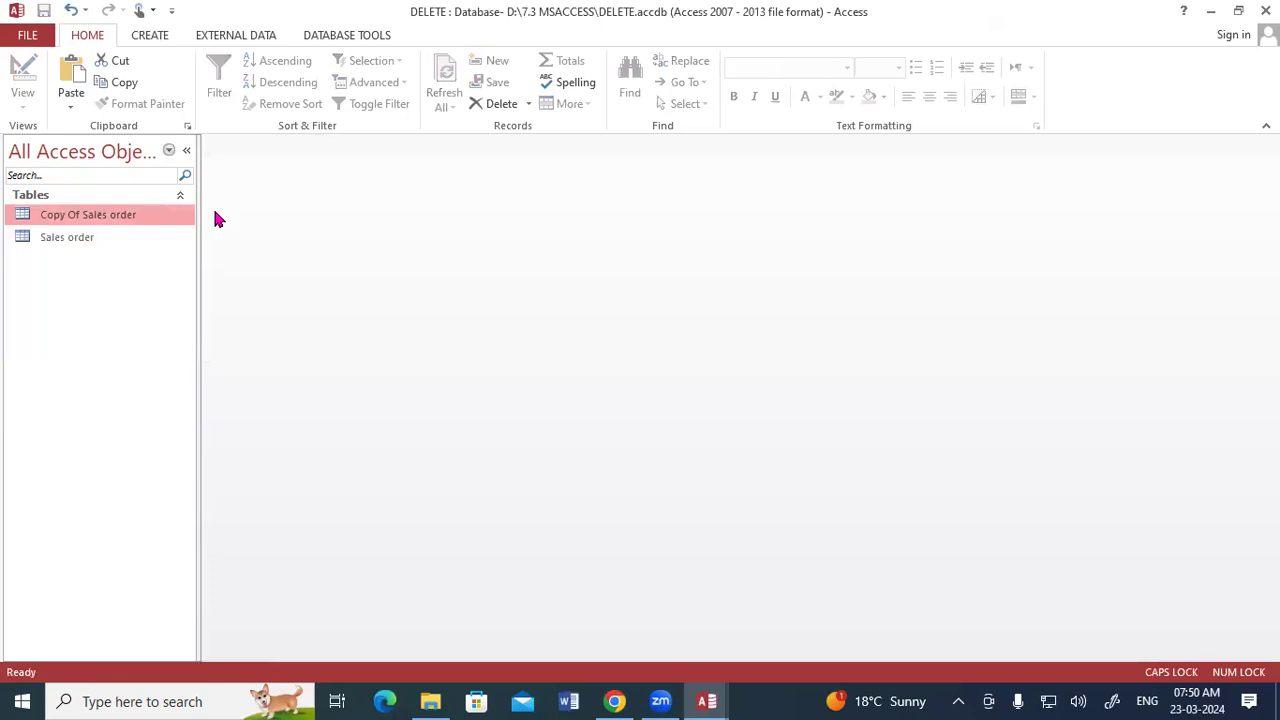
- Create a query in design view based on Copy Of Sales order and add all its fields, Order No through Status, to the grid
click(149, 37)
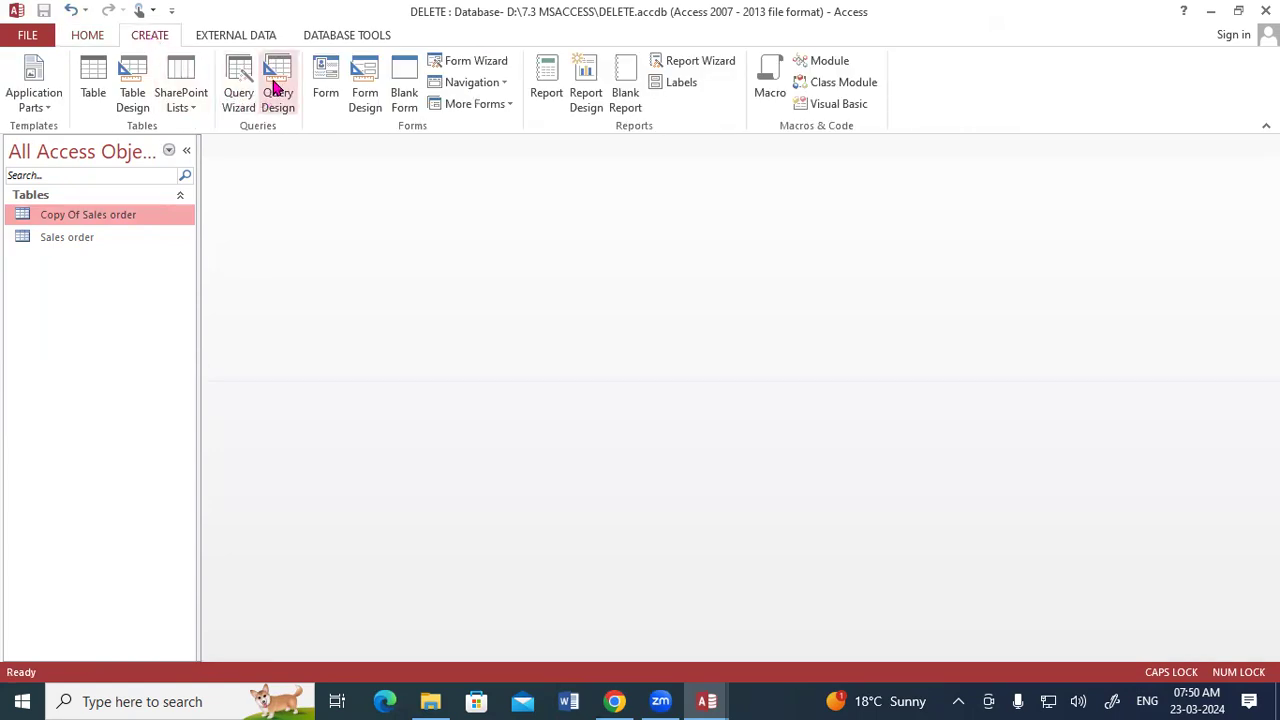
click(277, 90)
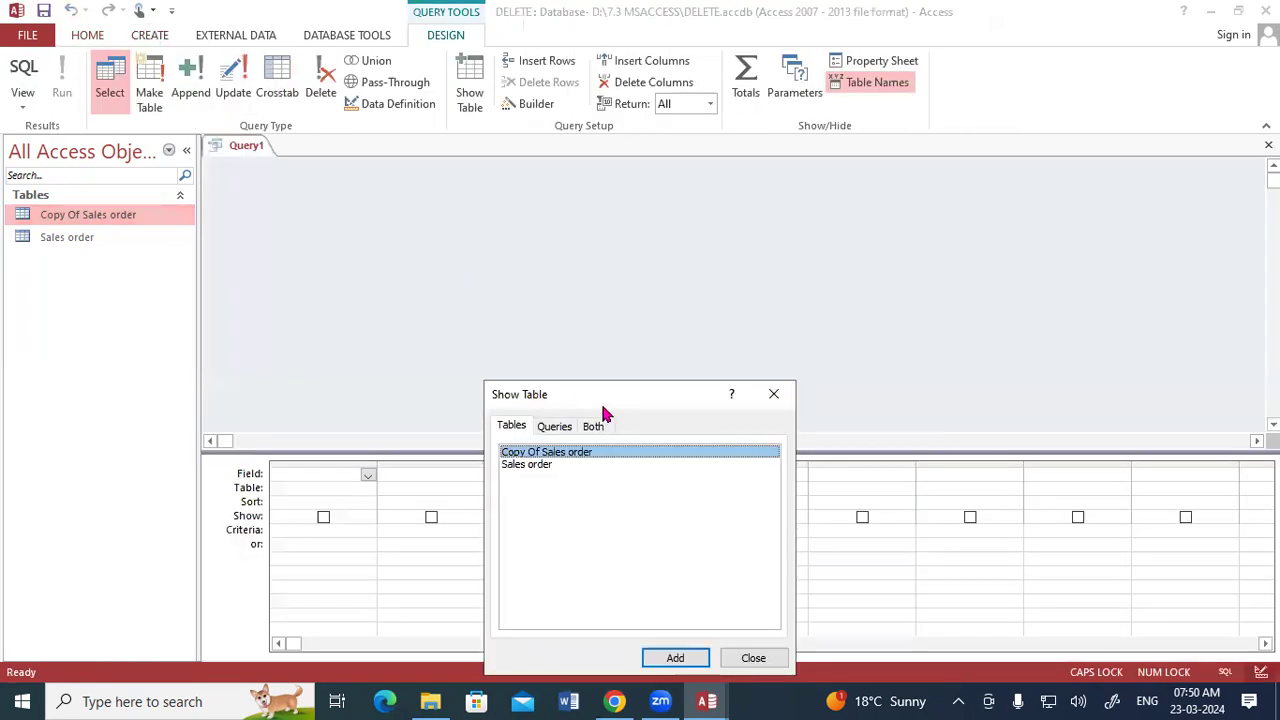
drag(604, 398, 564, 198)
click(657, 460)
click(711, 458)
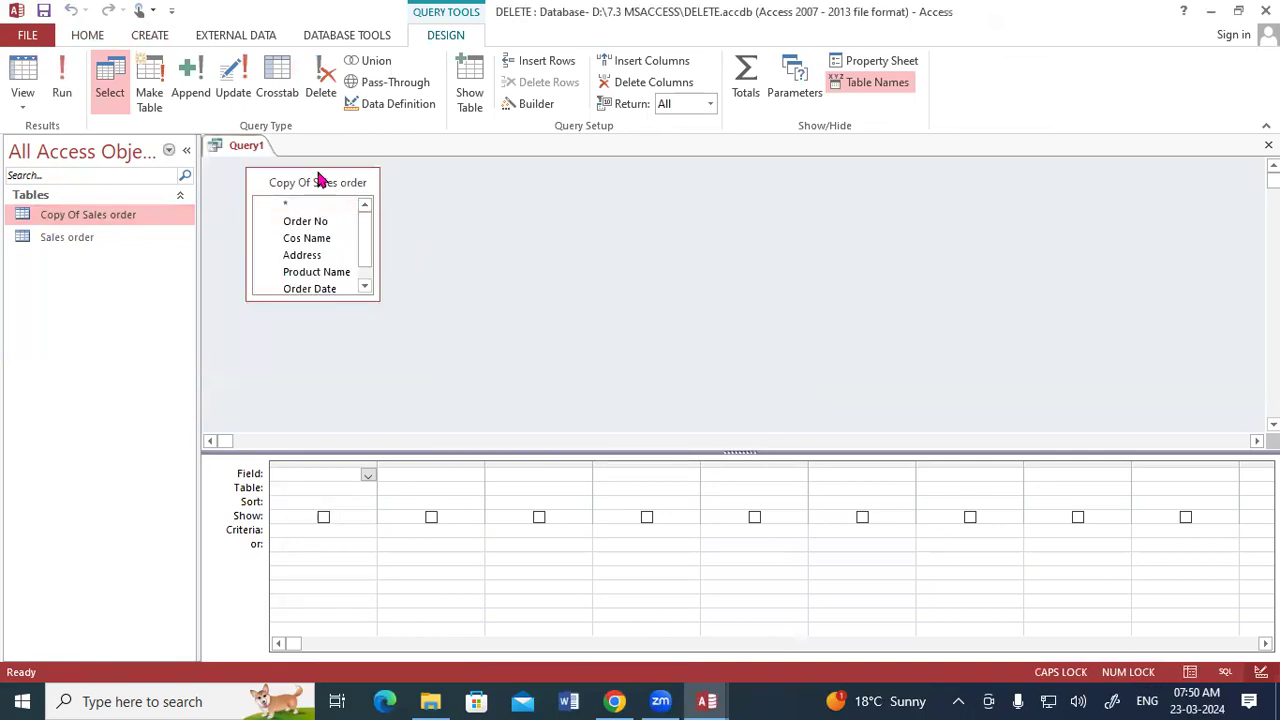
double_click(280, 180)
drag(351, 226, 319, 476)
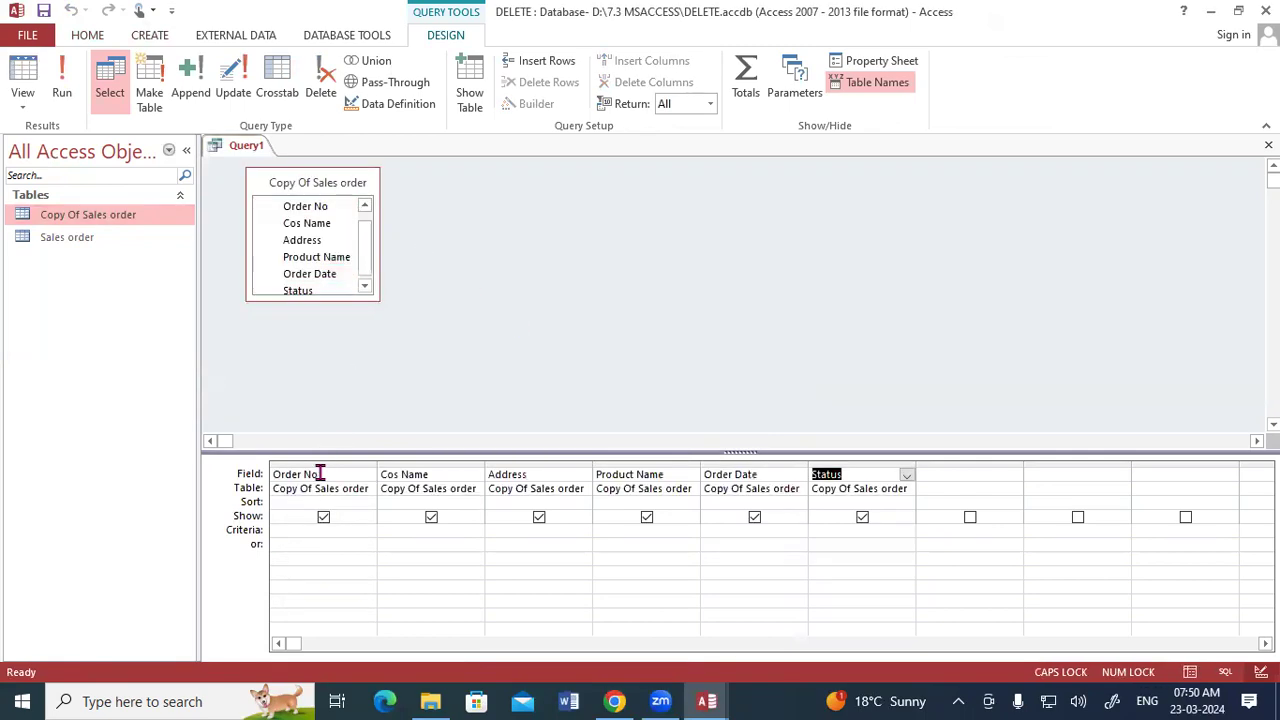
- Convert the query to a delete query with the Status criterion "DONE", run it with confirmation, and open Copy Of Sales order to check the remaining records
click(323, 77)
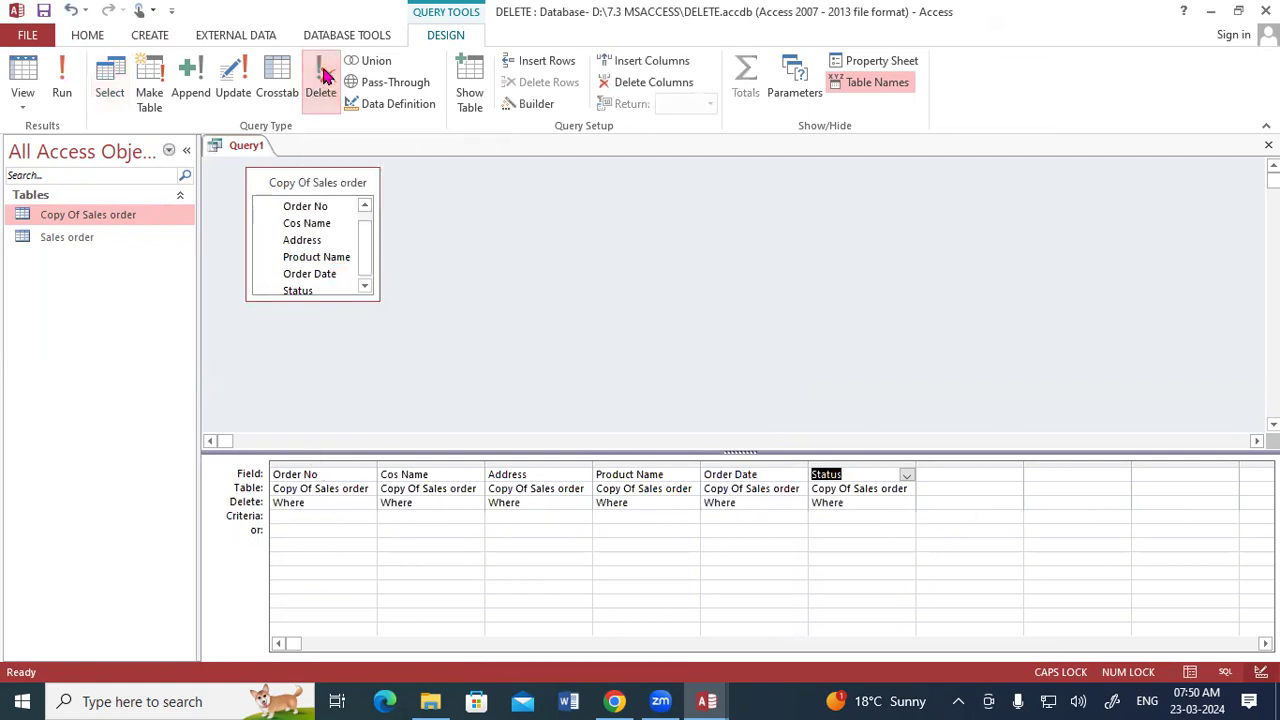
click(833, 514)
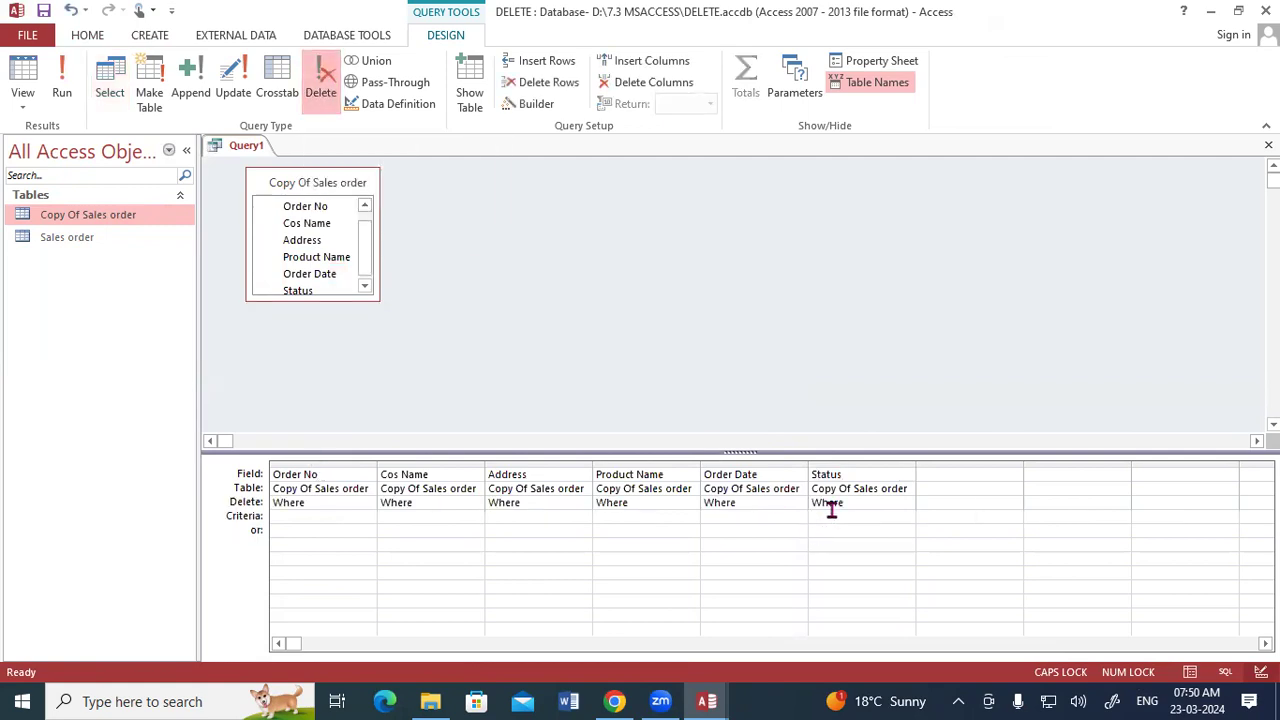
text("DONE)
click(55, 80)
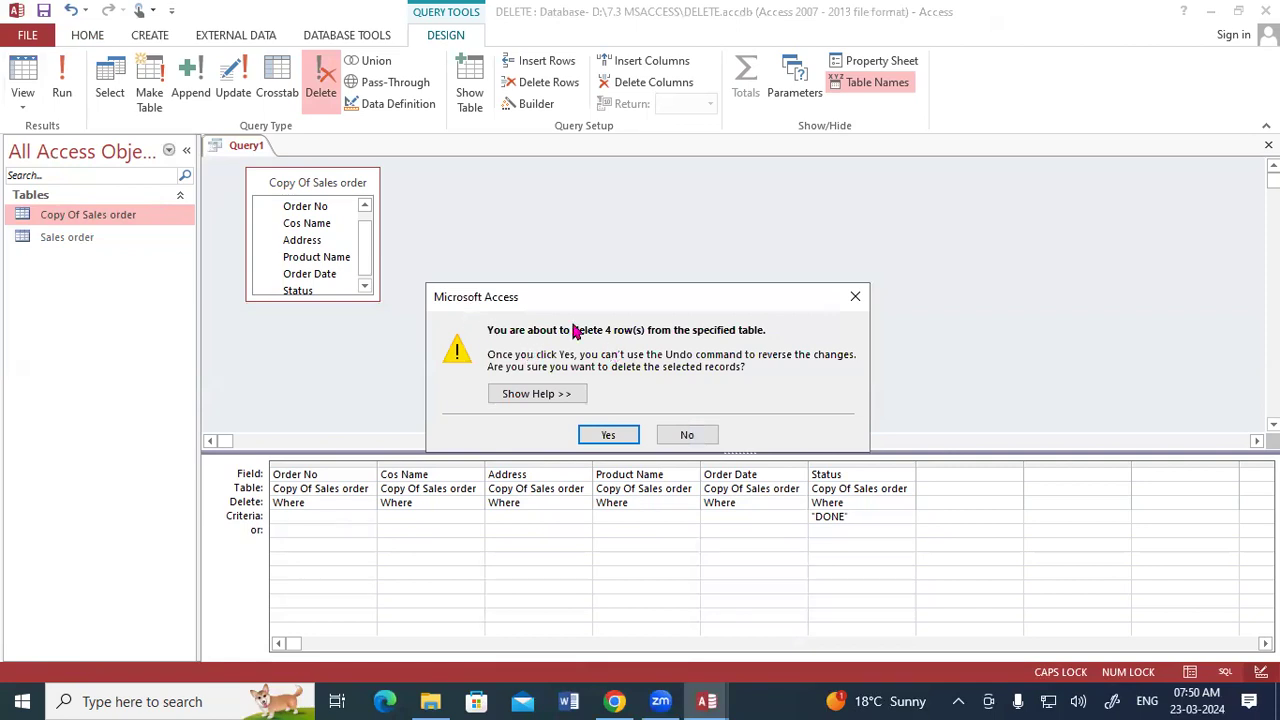
click(99, 218)
click(598, 434)
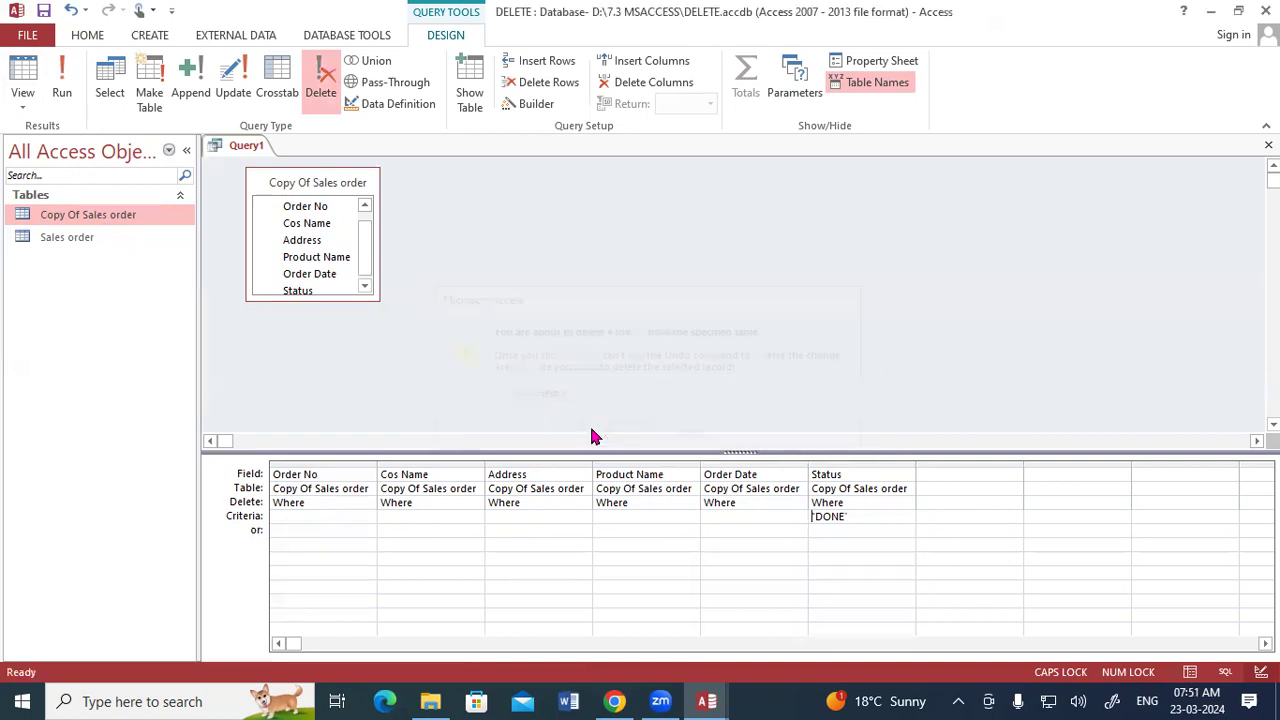
double_click(128, 214)
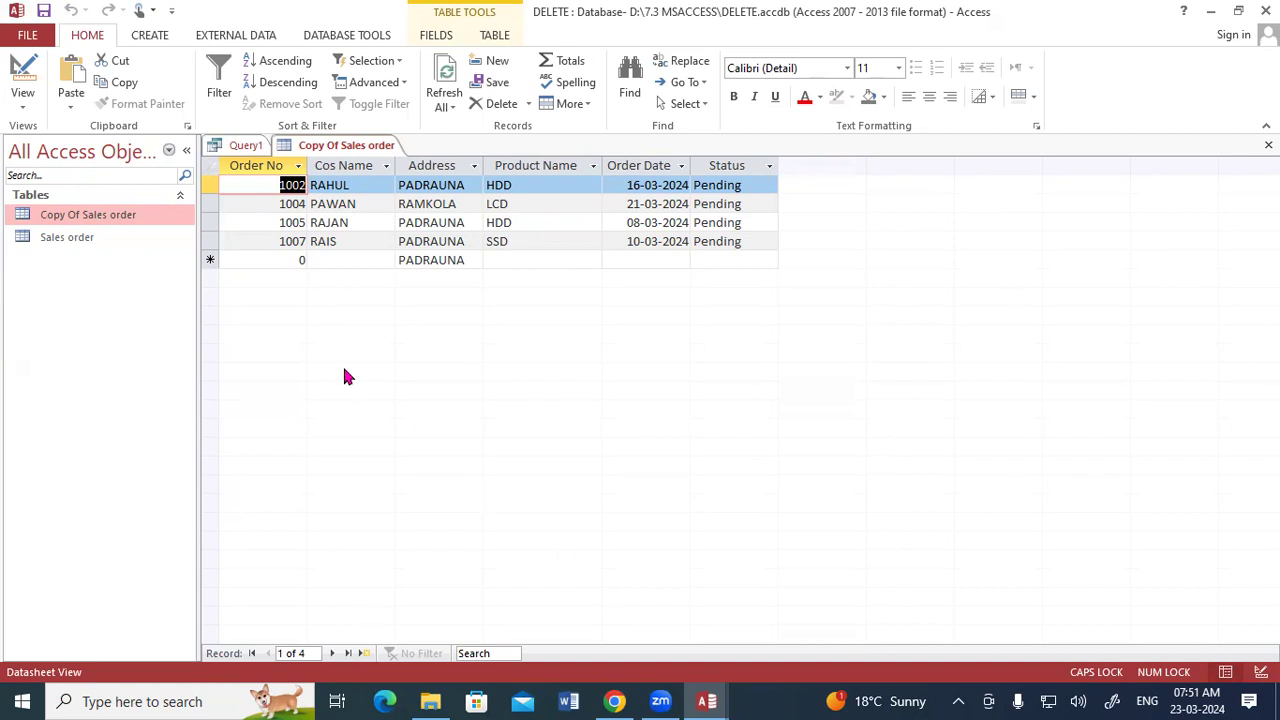
- Create another blank query in design view without adding any source table
click(150, 35)
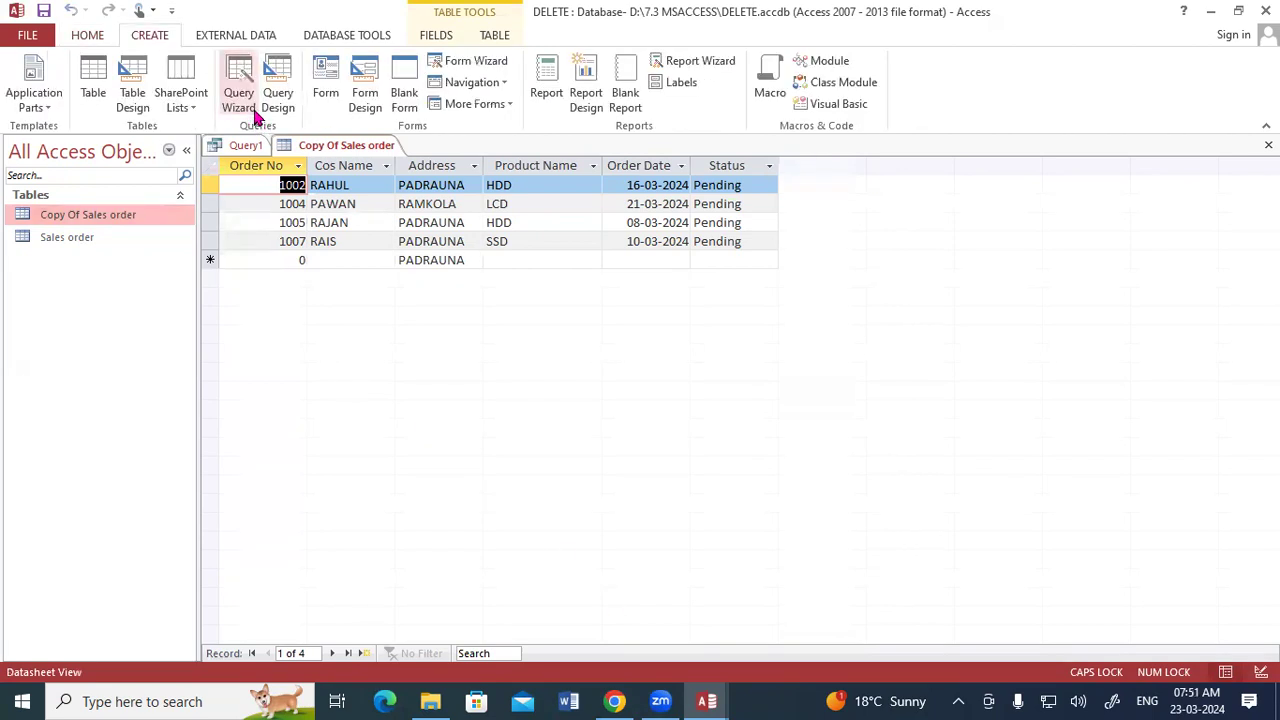
click(277, 92)
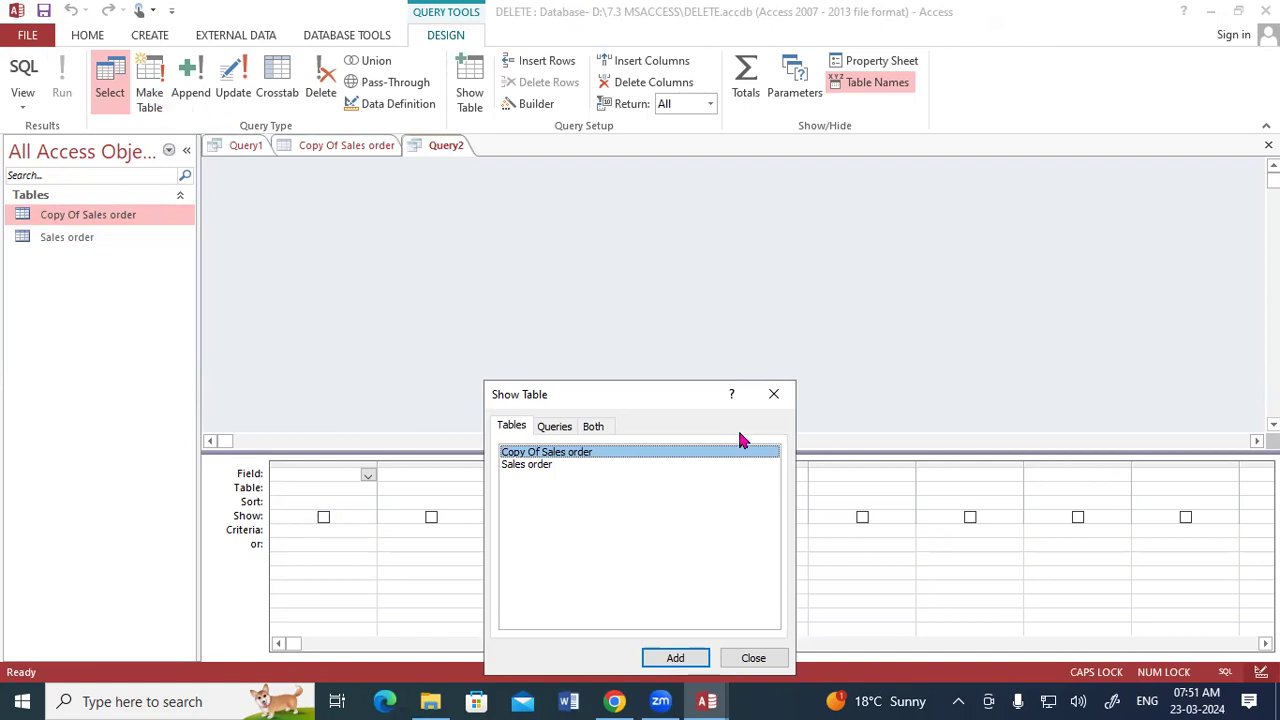
click(753, 657)
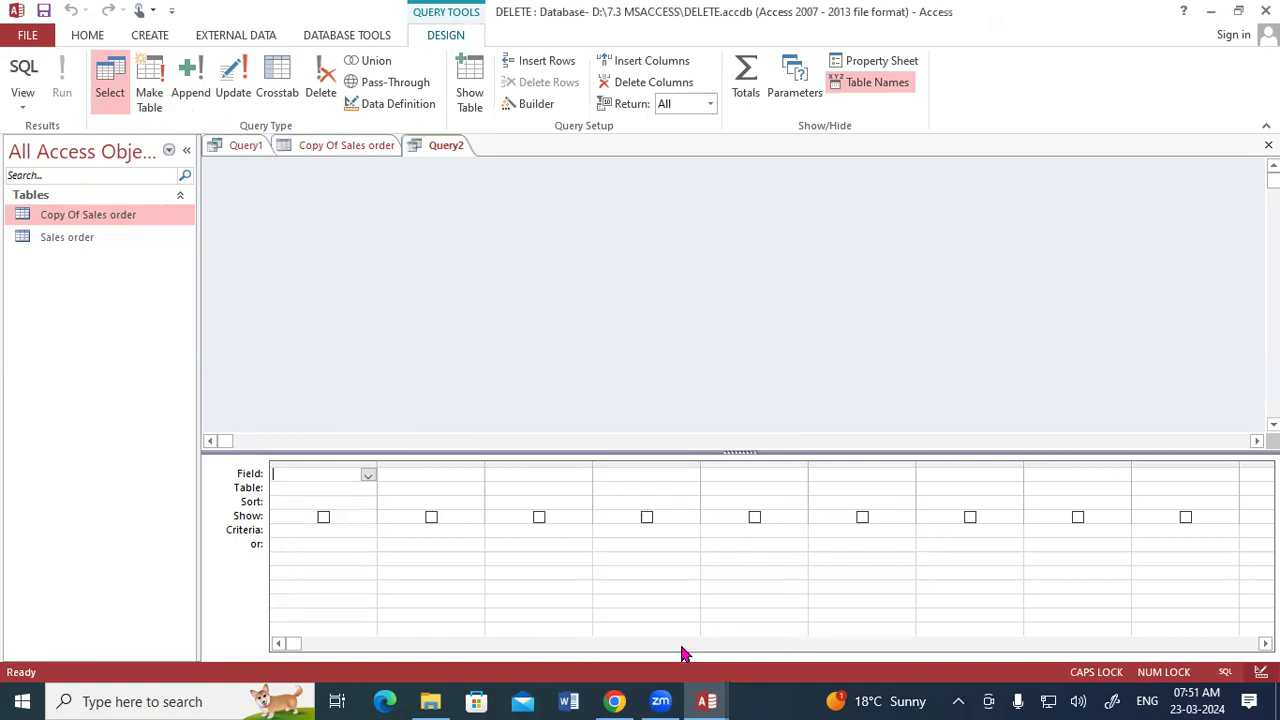